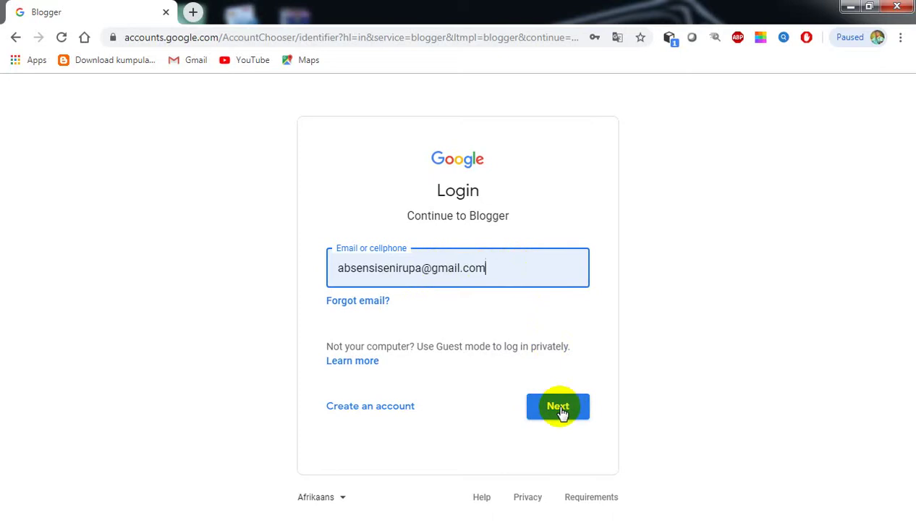
- Sign in to Blogger with the prefilled account e-mail and account password, checking the password in plain view before submitting it
click(562, 410)
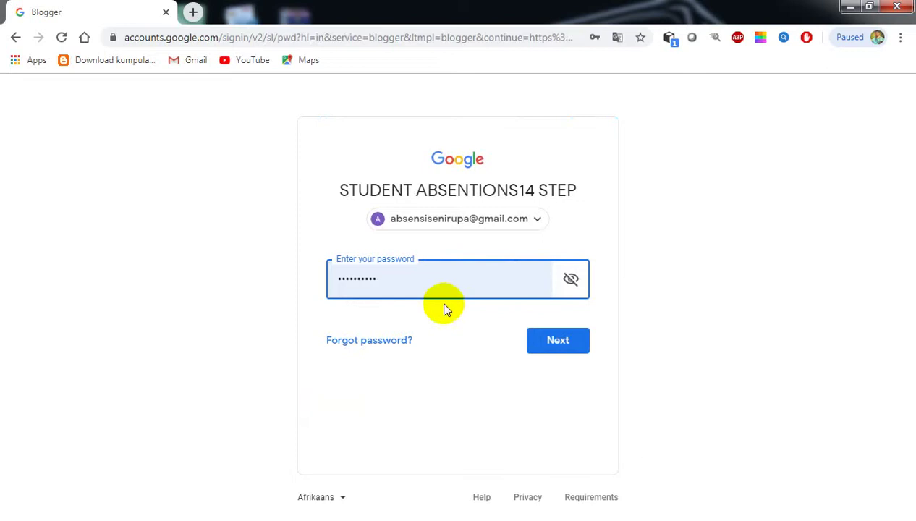
click(571, 281)
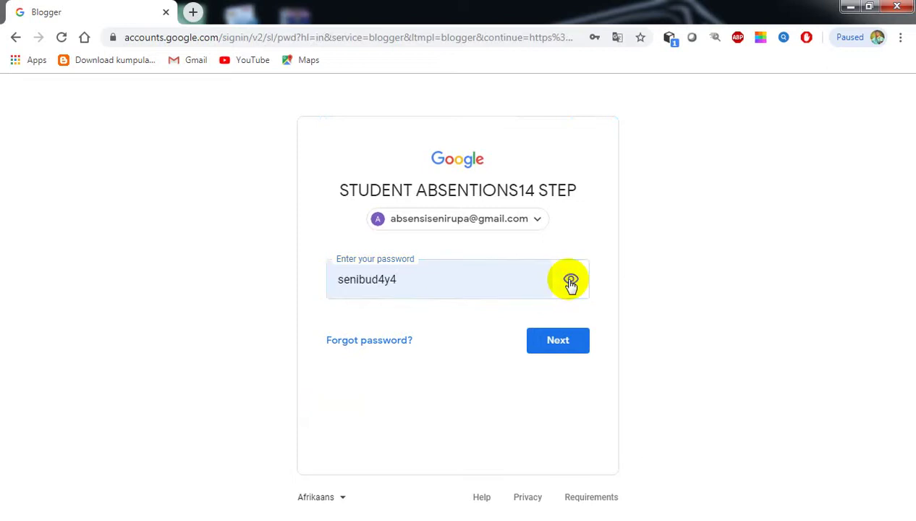
click(571, 283)
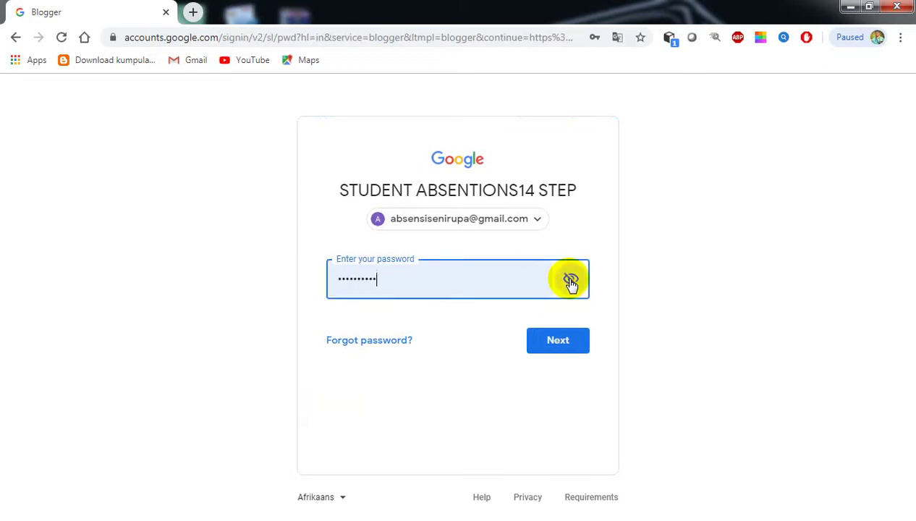
click(558, 342)
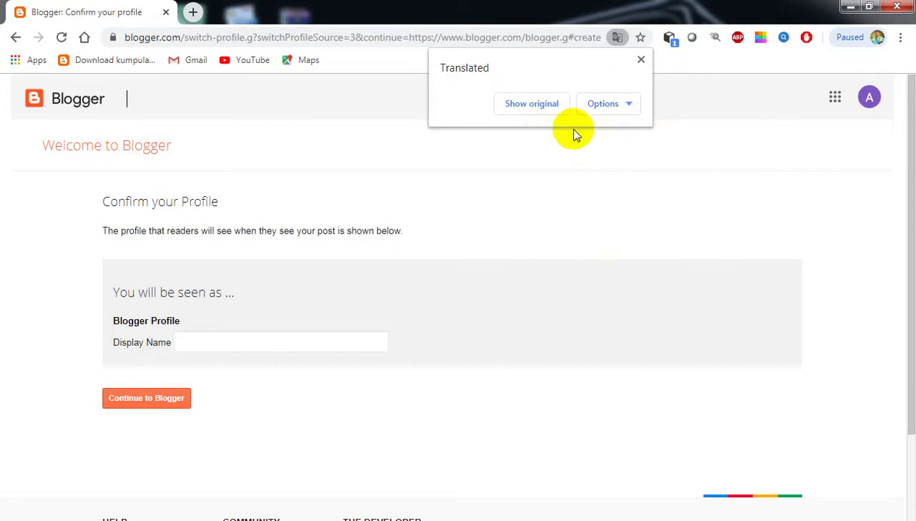
- Dismiss the translation notice, set the Blogger profile display name to Hobisenirupa, and continue to Blogger
click(641, 60)
click(233, 341)
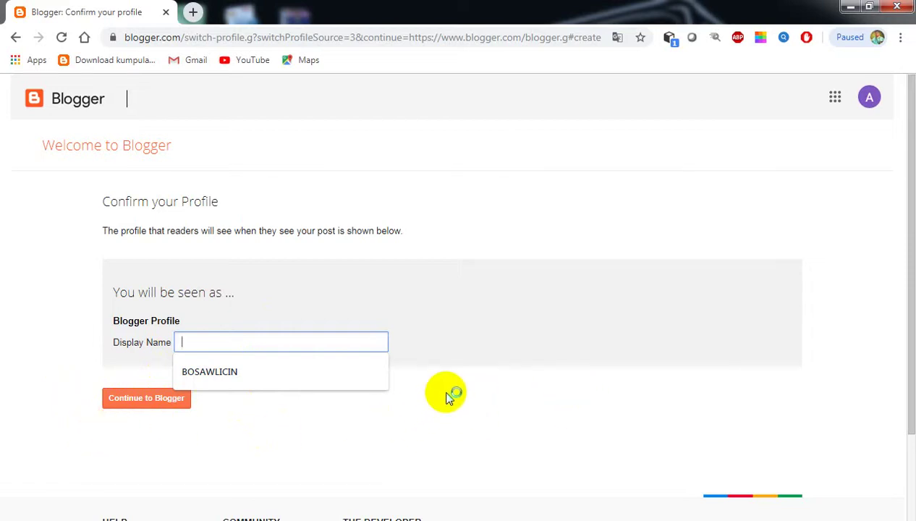
key(Escape)
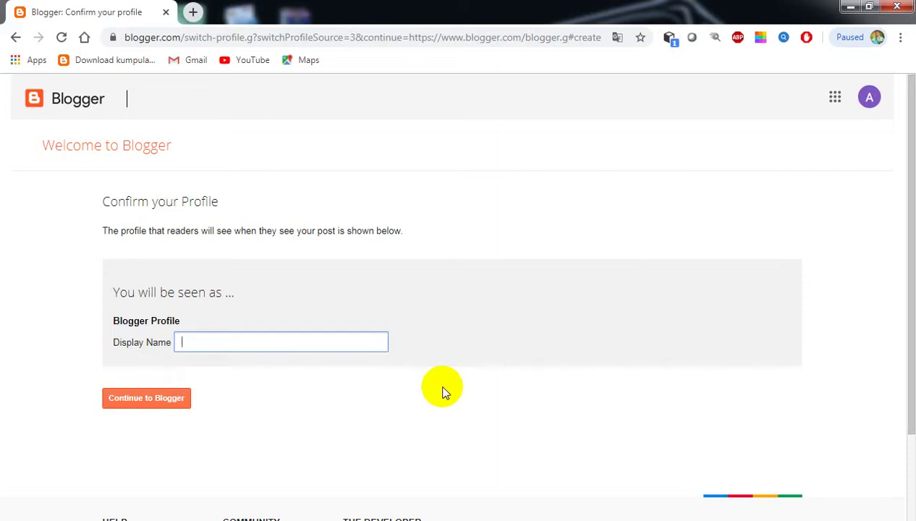
text(Hobisenirupa)
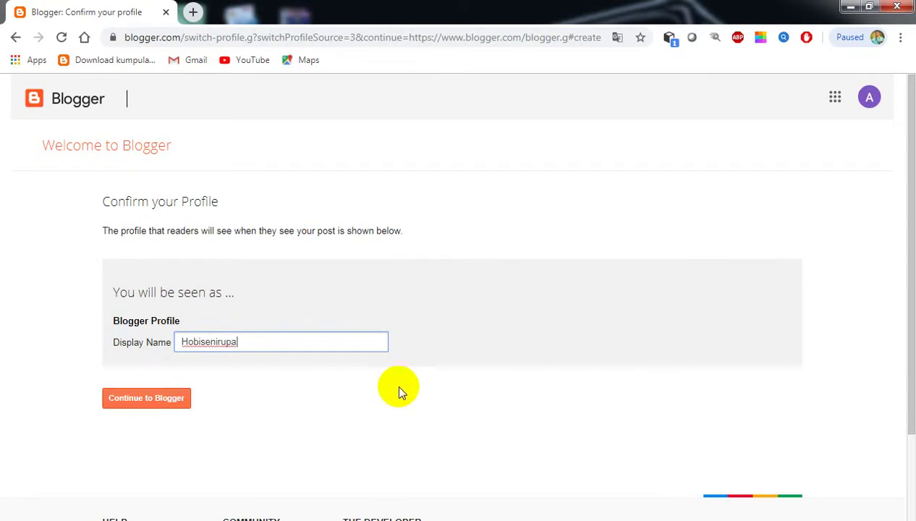
scroll(855, 297, down, 3)
scroll(843, 293, up, 3)
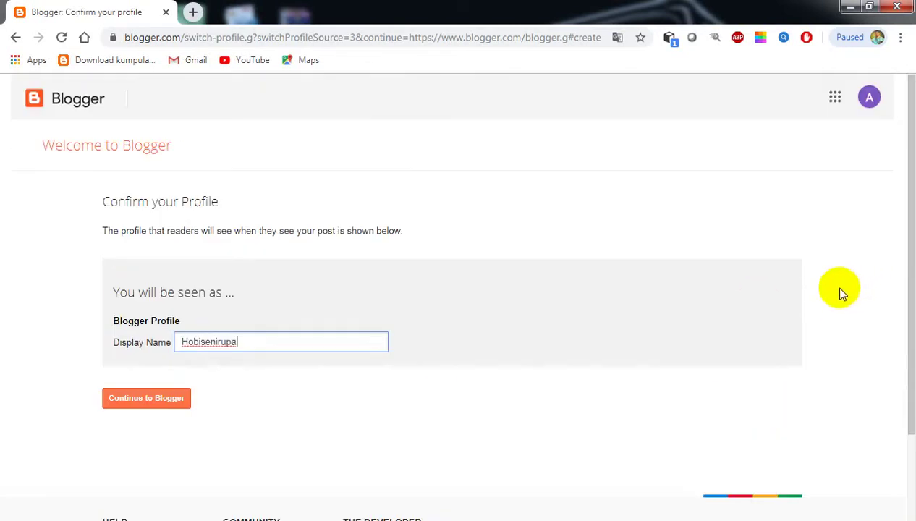
click(871, 105)
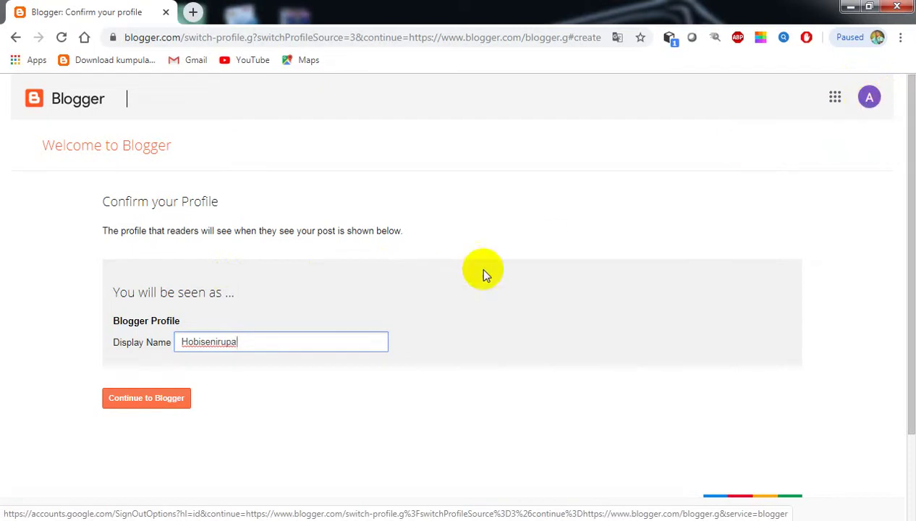
click(179, 401)
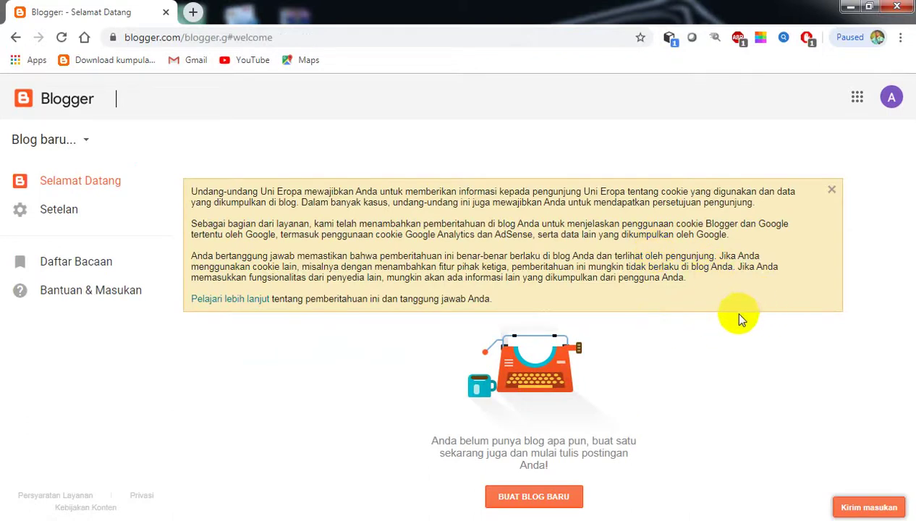
- Start creating a new blog and enter HOBI FOTOGRAFI as its title
click(554, 498)
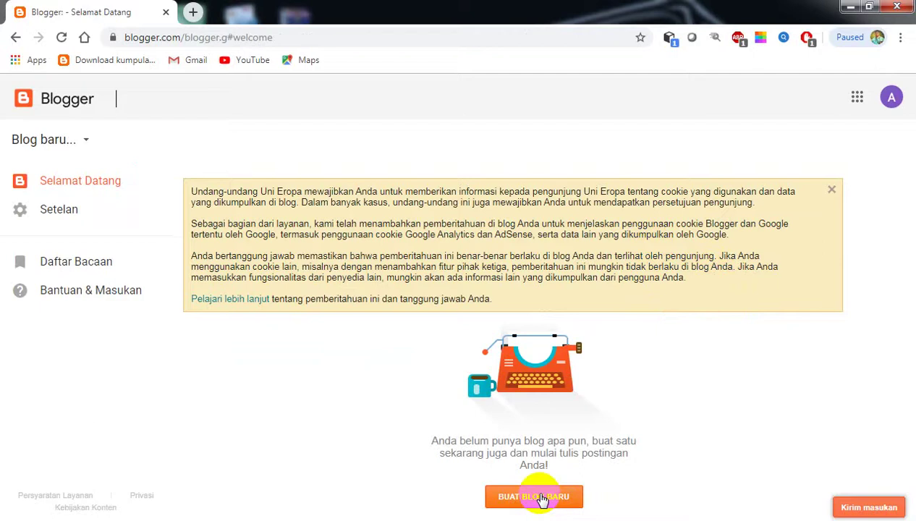
click(542, 499)
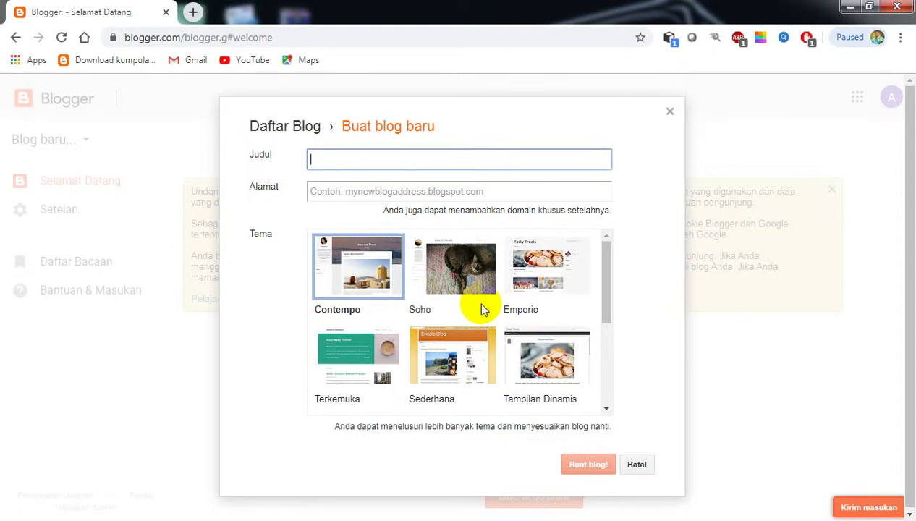
text(HO)
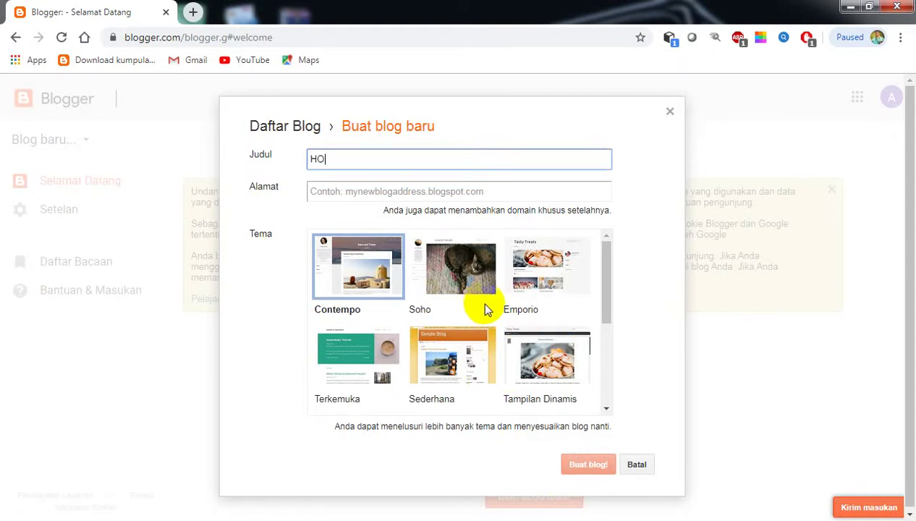
text(BI FOTOGRAF)
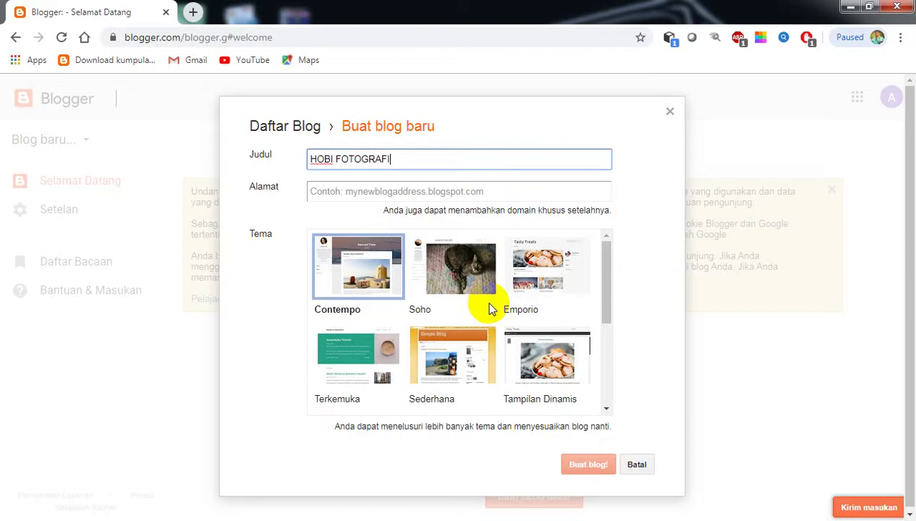
text(I)
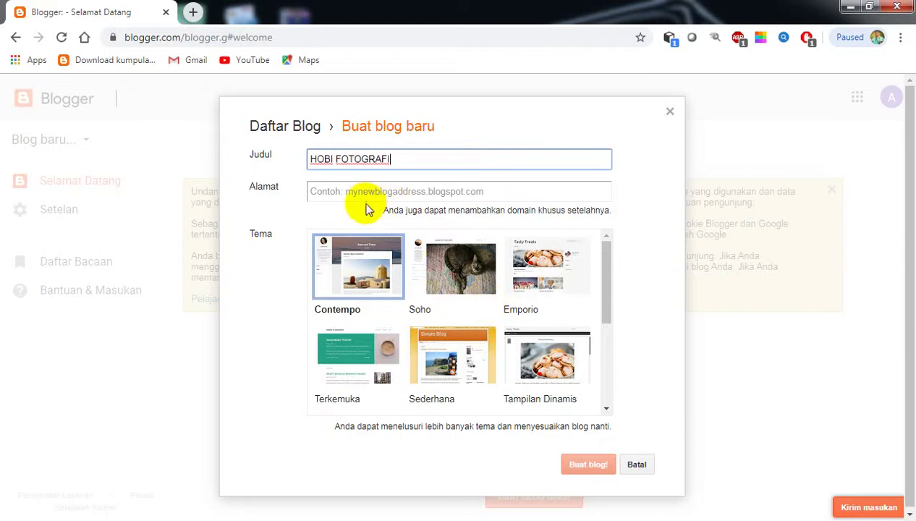
- Try hobifotografi.blogspot.com as the new blog's address
click(358, 193)
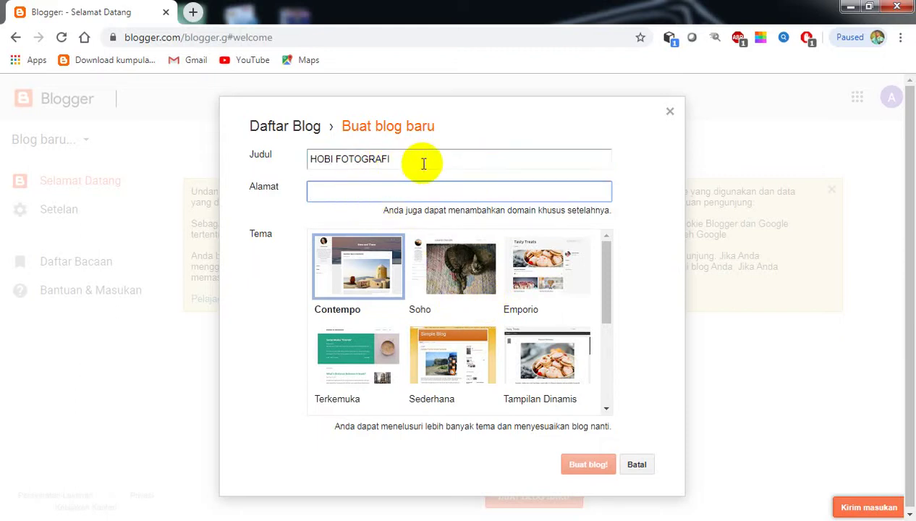
drag(424, 161, 307, 157)
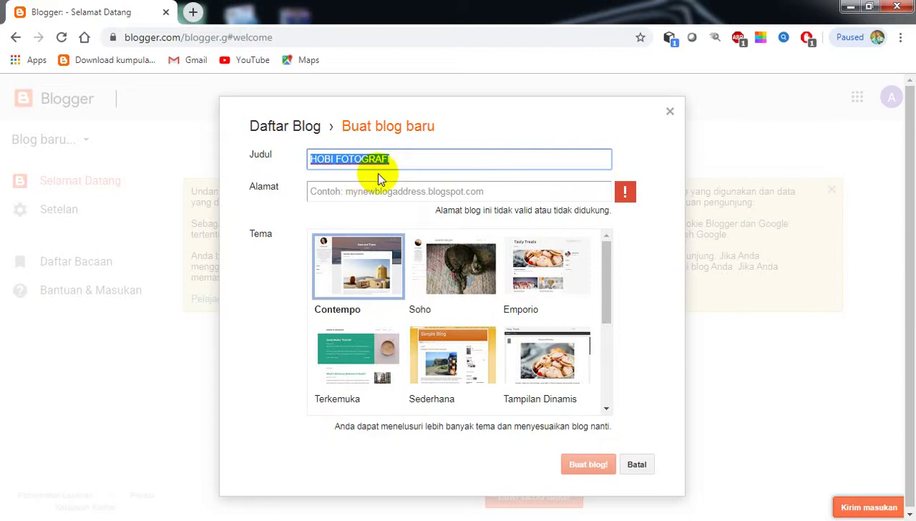
click(362, 193)
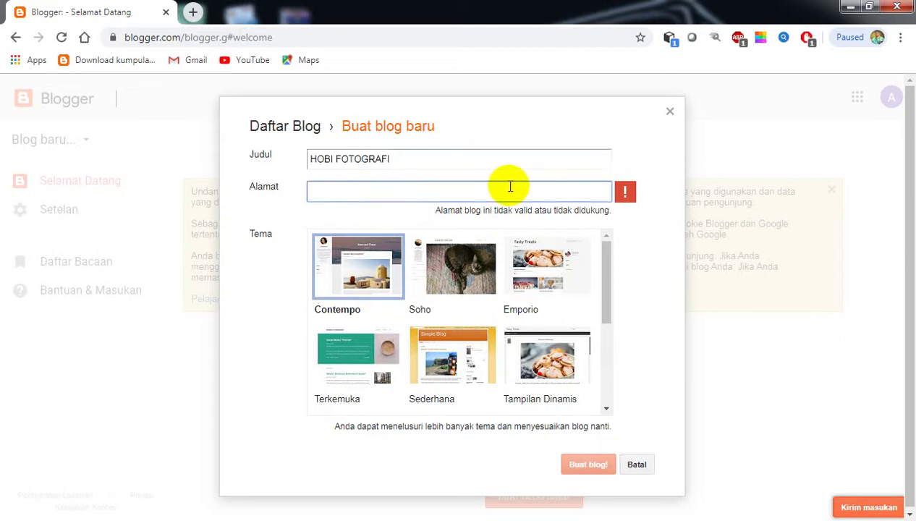
text(hob)
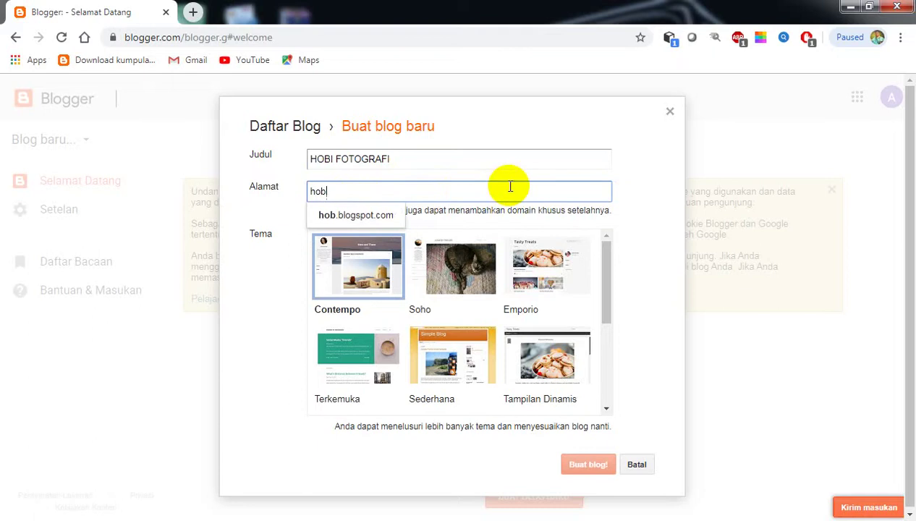
text(ifot)
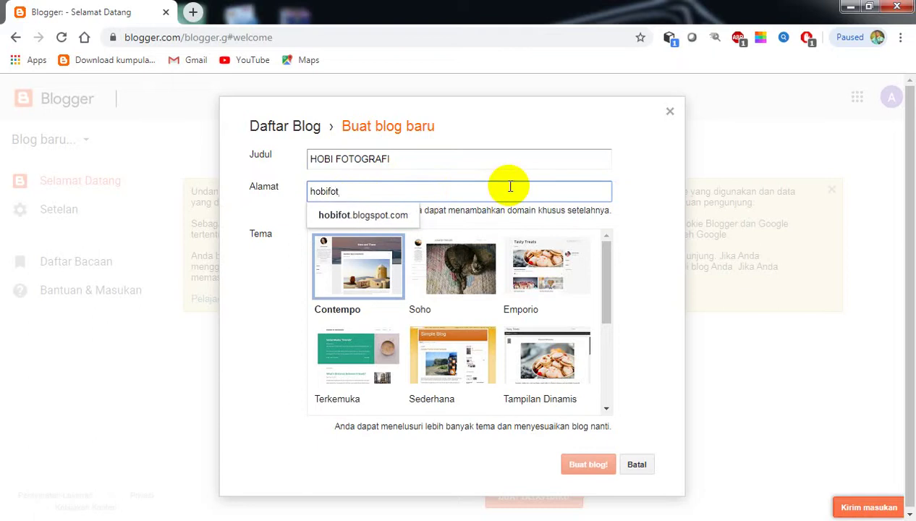
text(ograf)
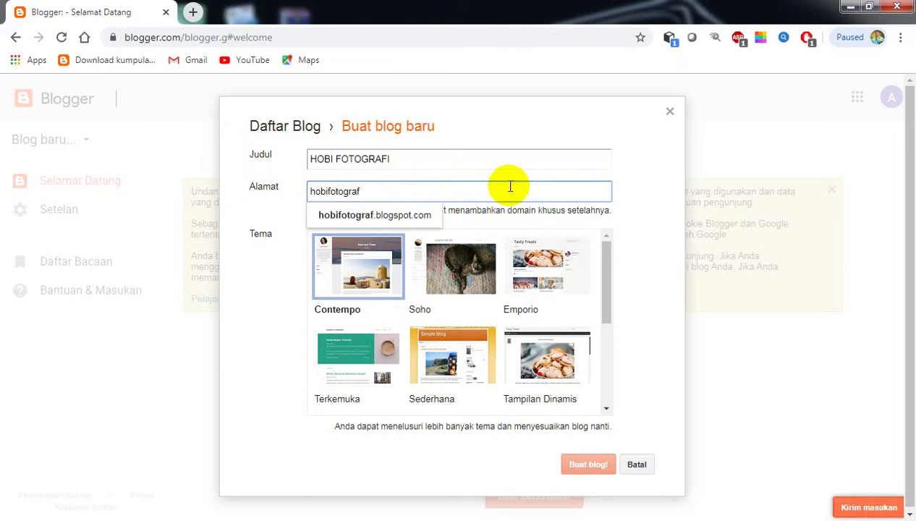
text(i)
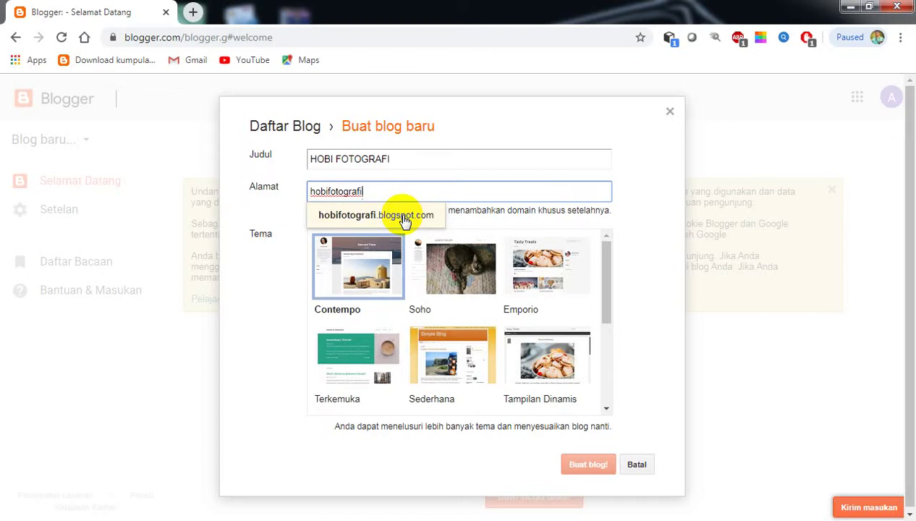
click(387, 217)
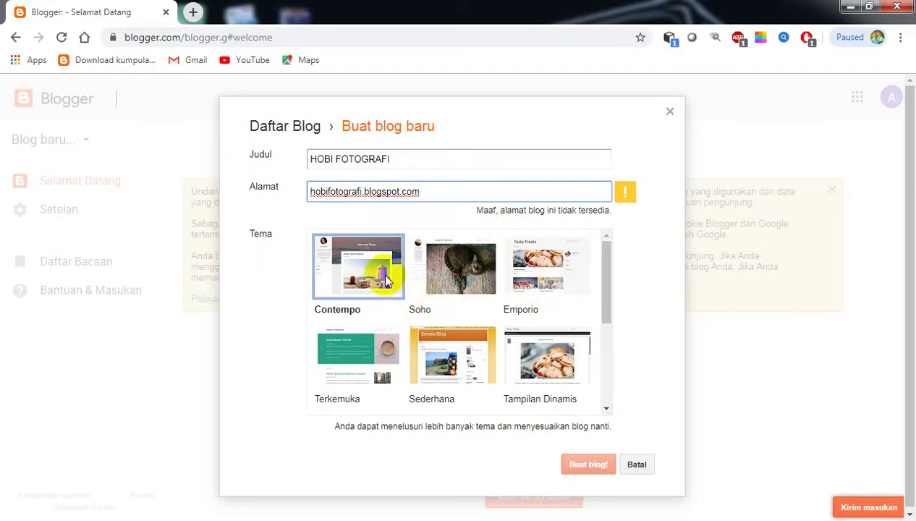
- Choose the Sederhana theme for the new blog
click(458, 372)
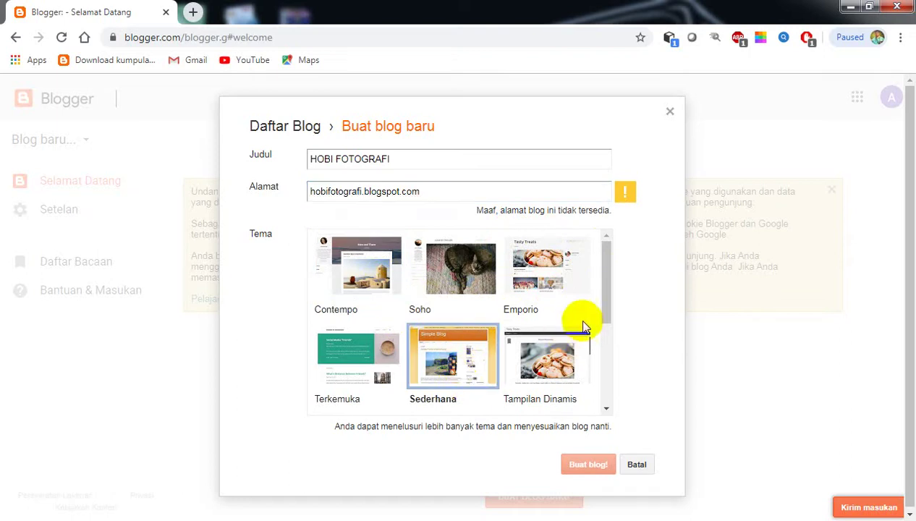
drag(602, 283, 621, 277)
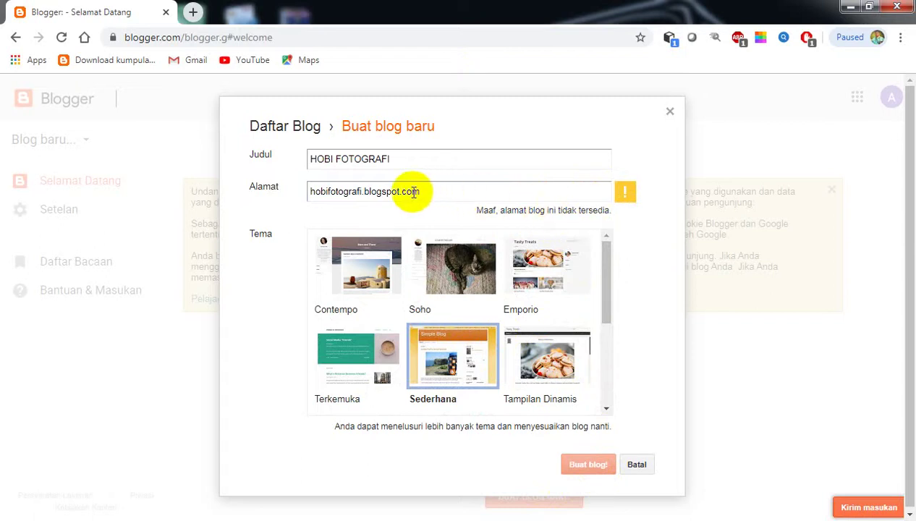
- Try fotografi.blogspot.com and fotografiku.blogspot.com as the new blog's address
click(362, 191)
drag(362, 192, 306, 188)
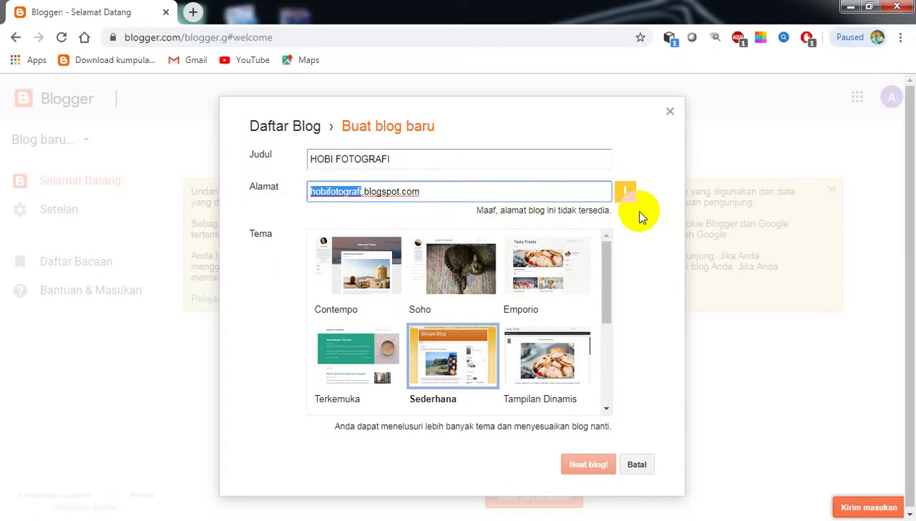
text(fotograf)
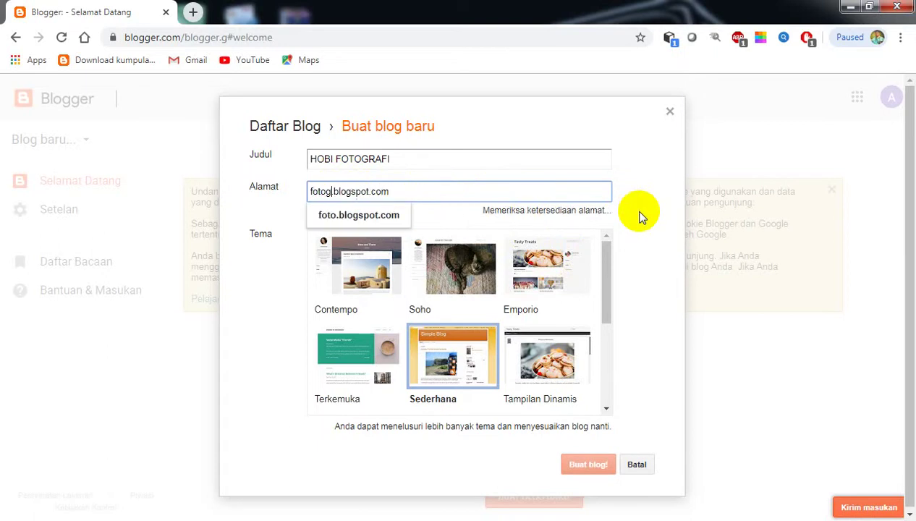
text(i)
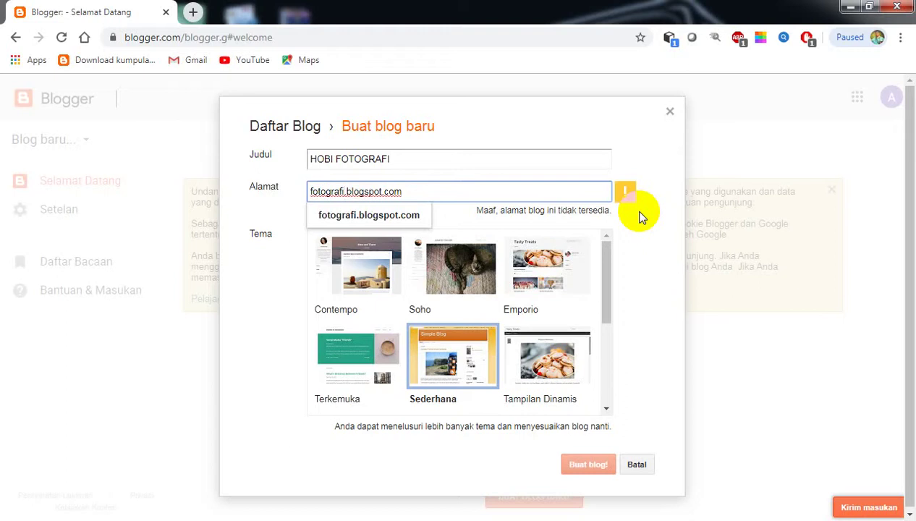
text(ku)
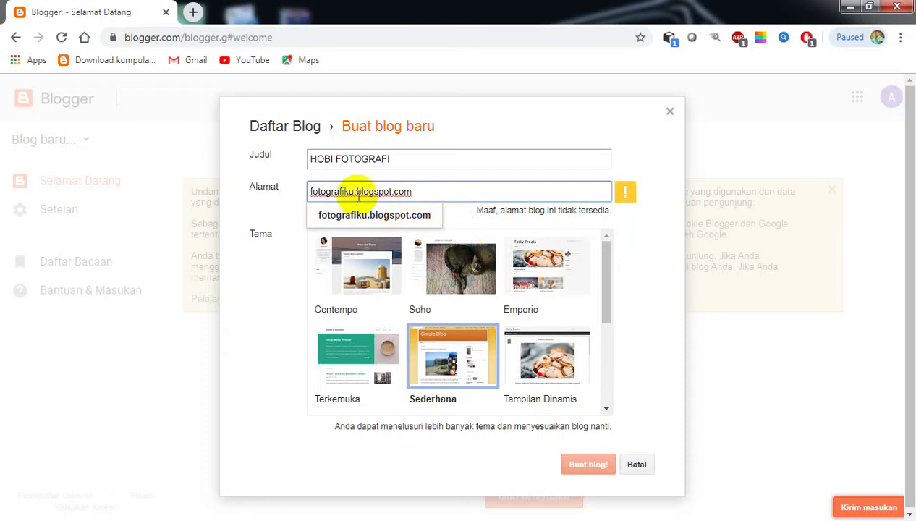
- Try senirupa.blogspot.com and senirupa3d.blogspot.com as the new blog's address
double_click(353, 191)
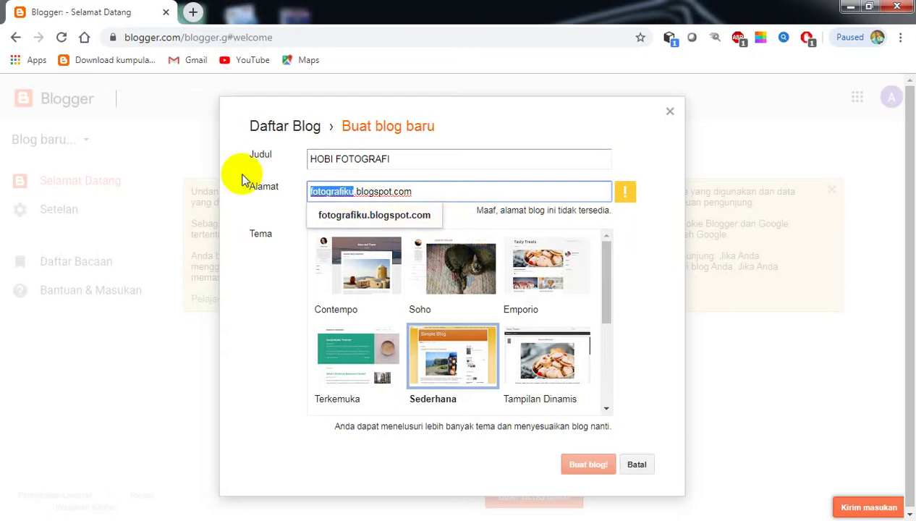
text(senirup)
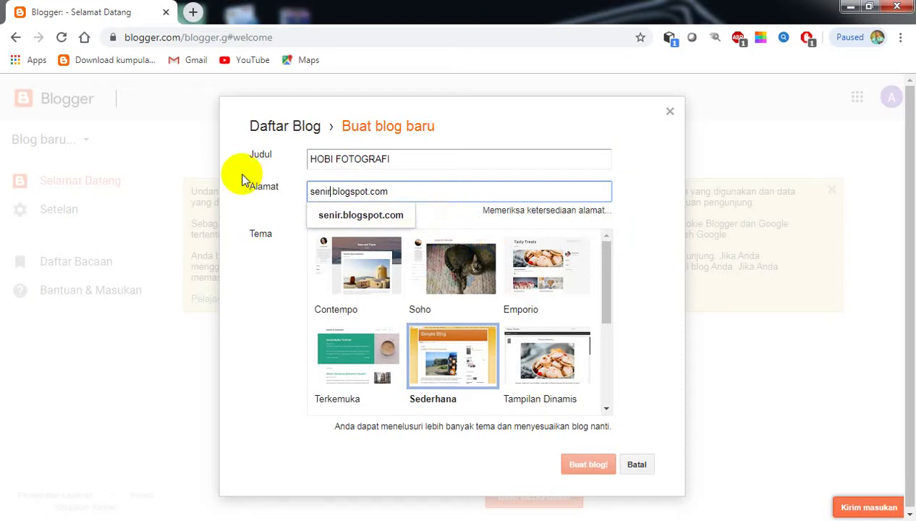
text(a)
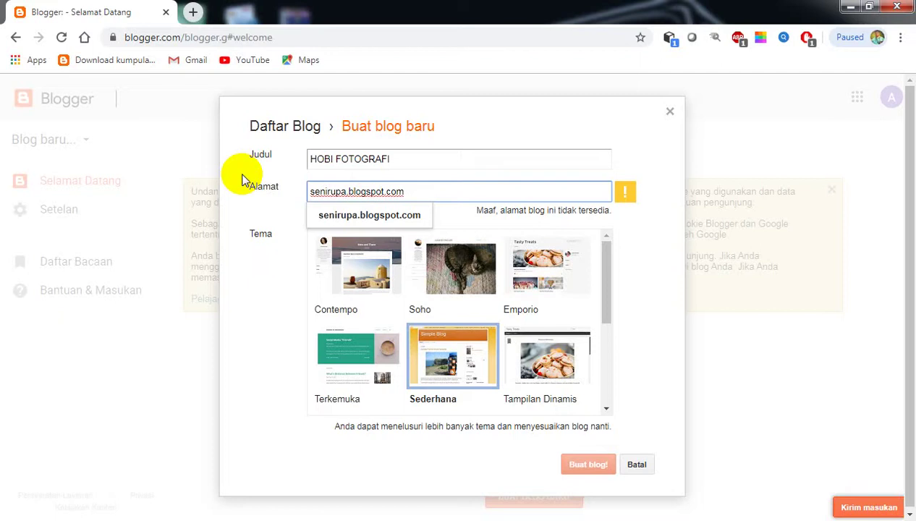
text(3d)
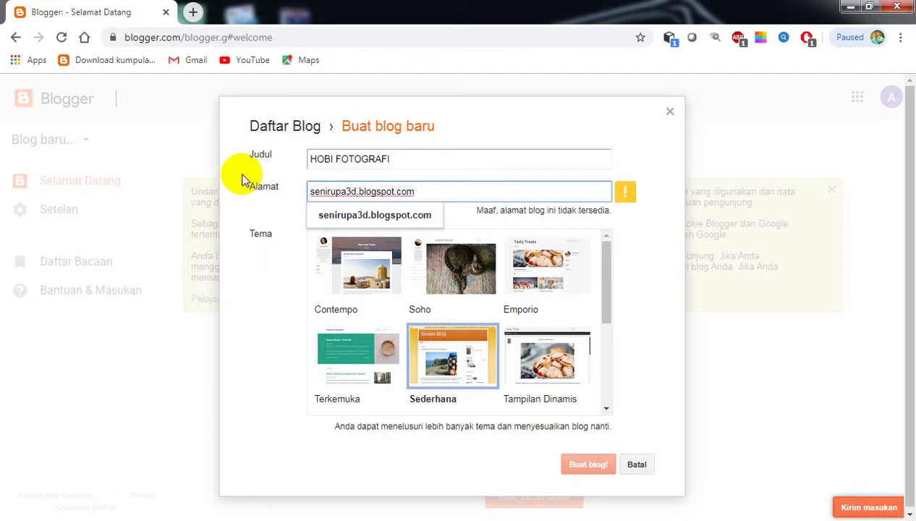
- Replace the new blog's address with ilmufotografi3d.blogspot.com
key(BackSpace)
key(BackSpace)
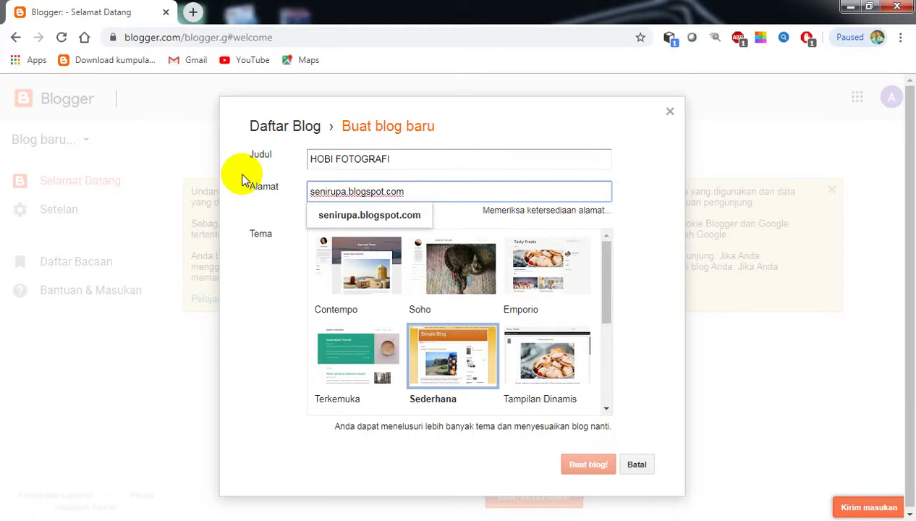
key(BackSpace)
key(BackSpace)
key(BackSpace)
key(BackSpace)
key(BackSpace)
key(BackSpace)
key(BackSpace)
key(BackSpace)
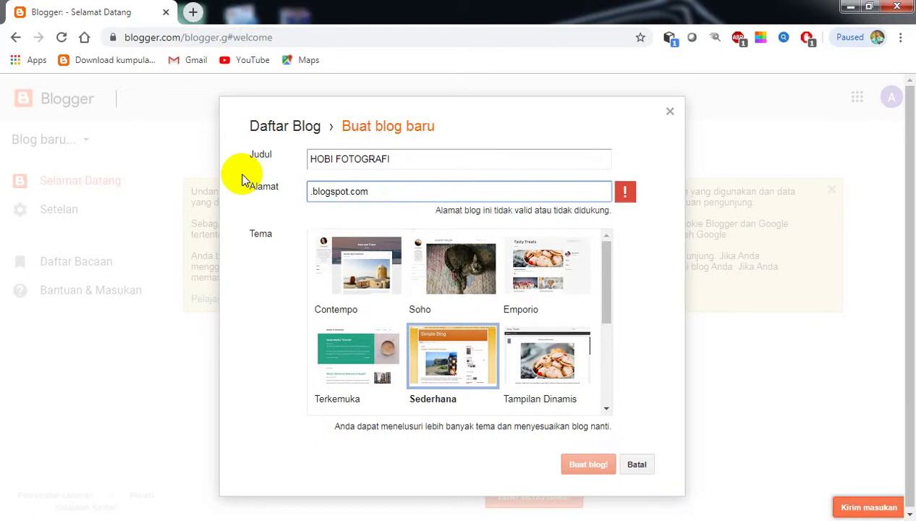
text(ilmu)
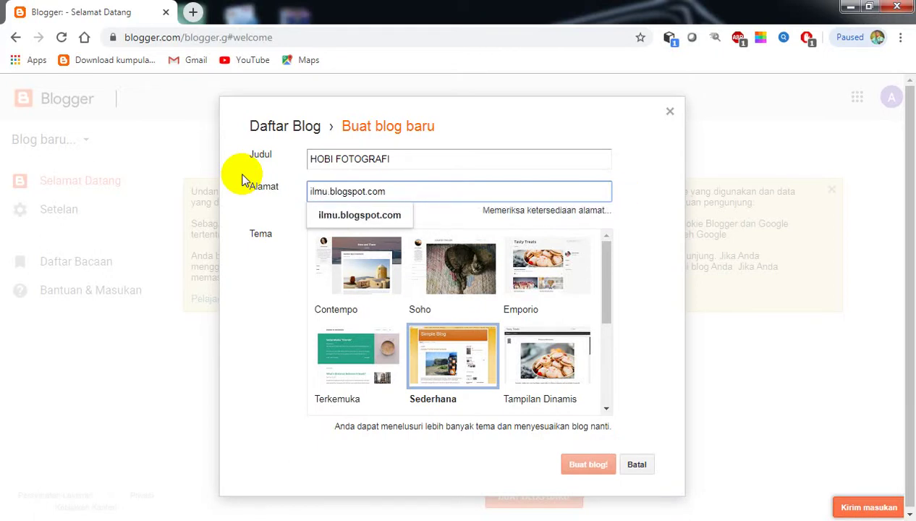
text(fot)
text(ografi)
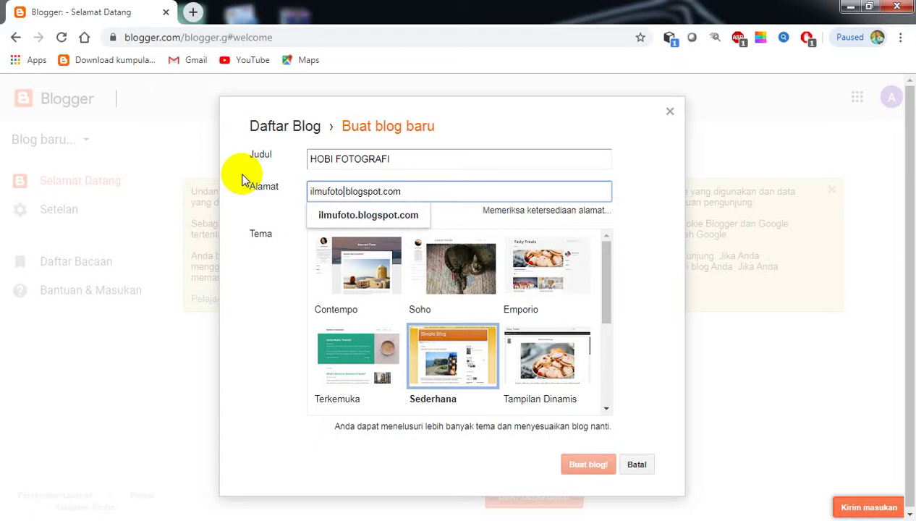
text(3d)
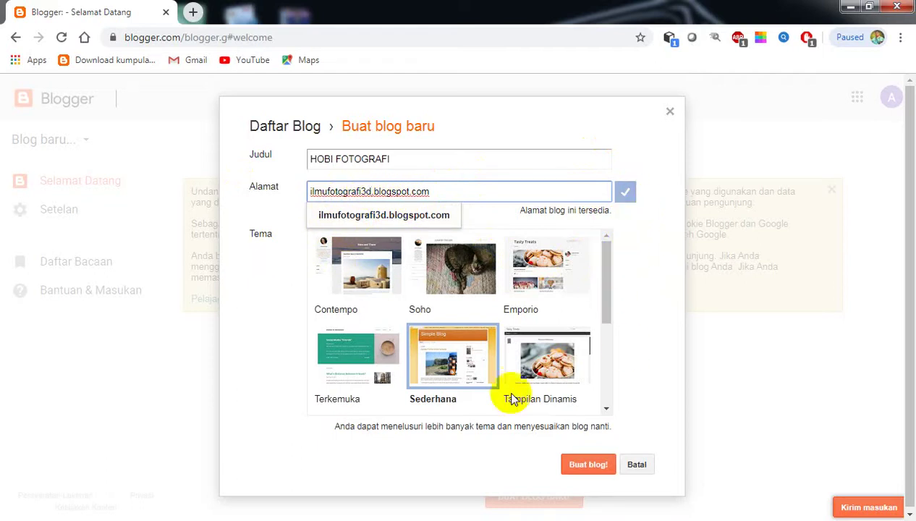
- Create the blog with the Sederhana theme and postpone the Google Domains offer
click(454, 367)
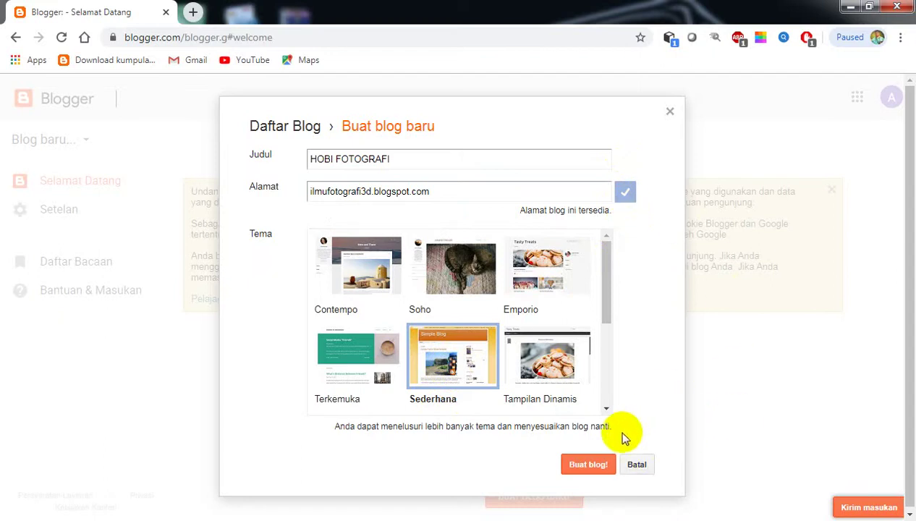
click(593, 470)
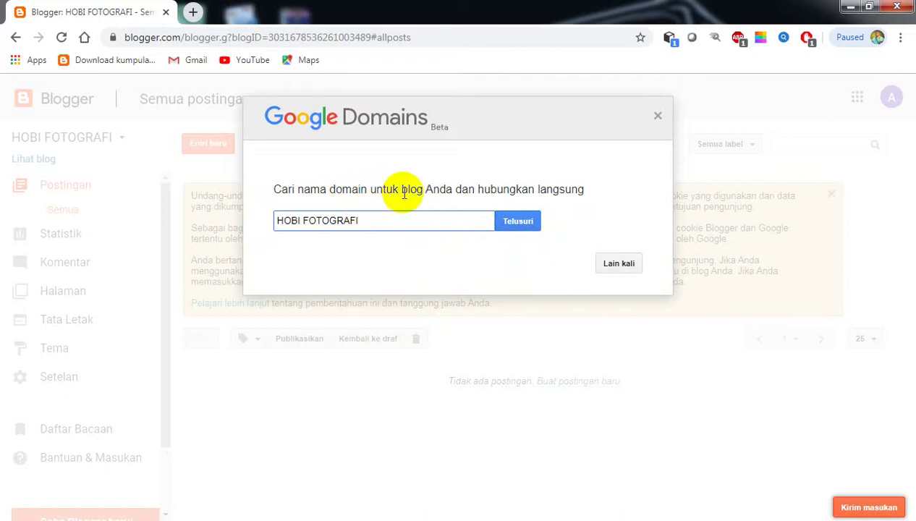
click(611, 265)
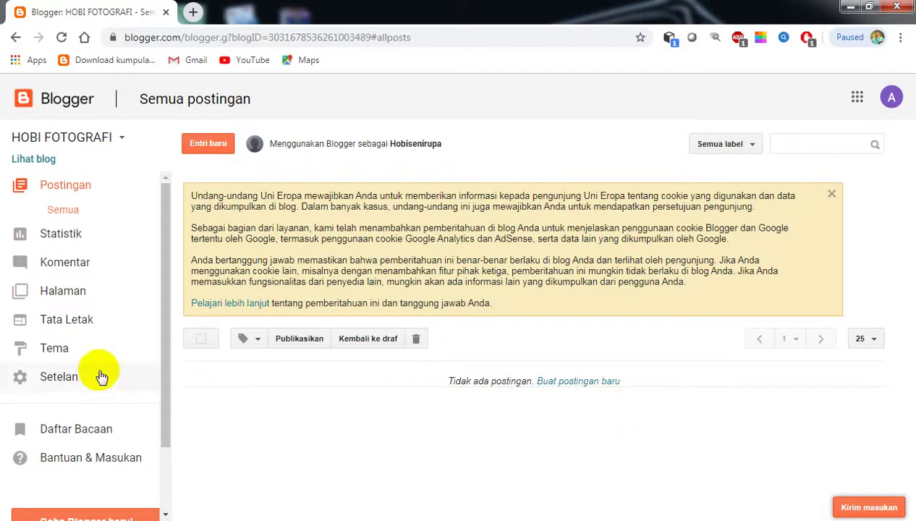
- Open the blog's basic settings and review the Dasar, Publikasi, HTTPS and Izin sections
click(59, 381)
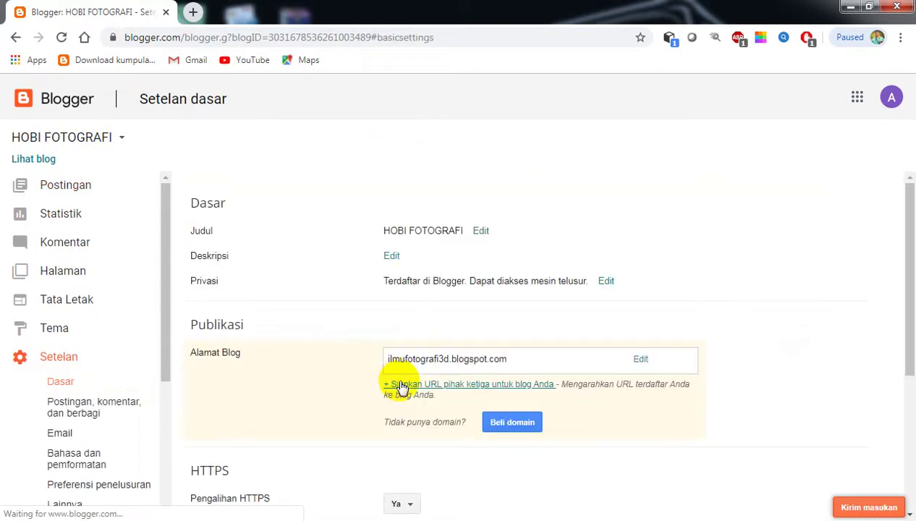
scroll(691, 383, down, 2)
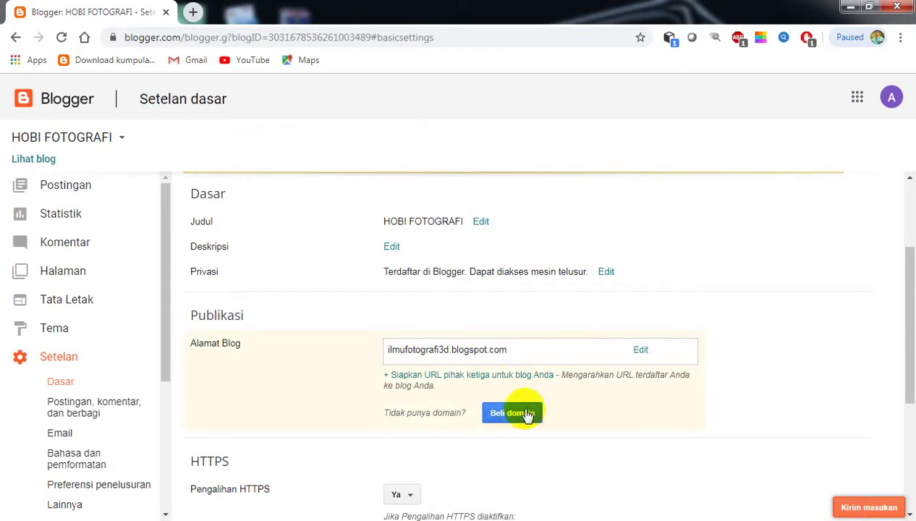
scroll(743, 367, down, 1)
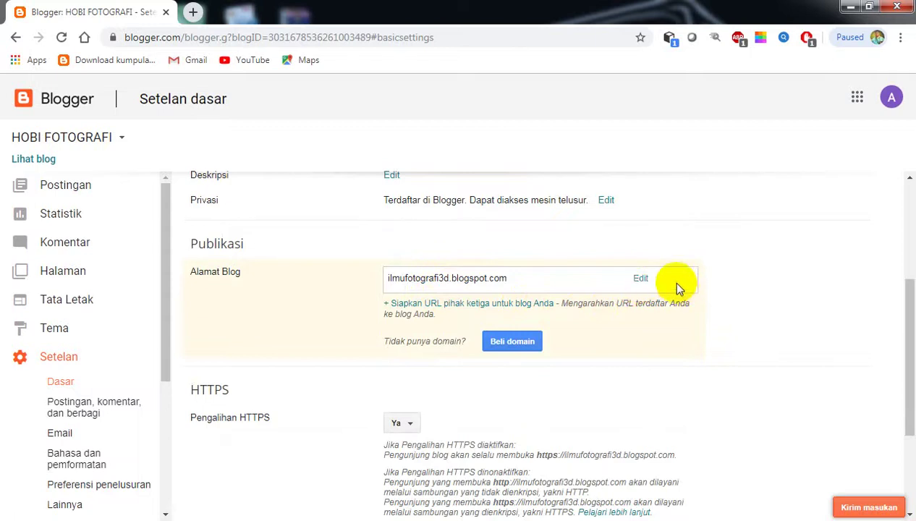
scroll(734, 290, down, 1)
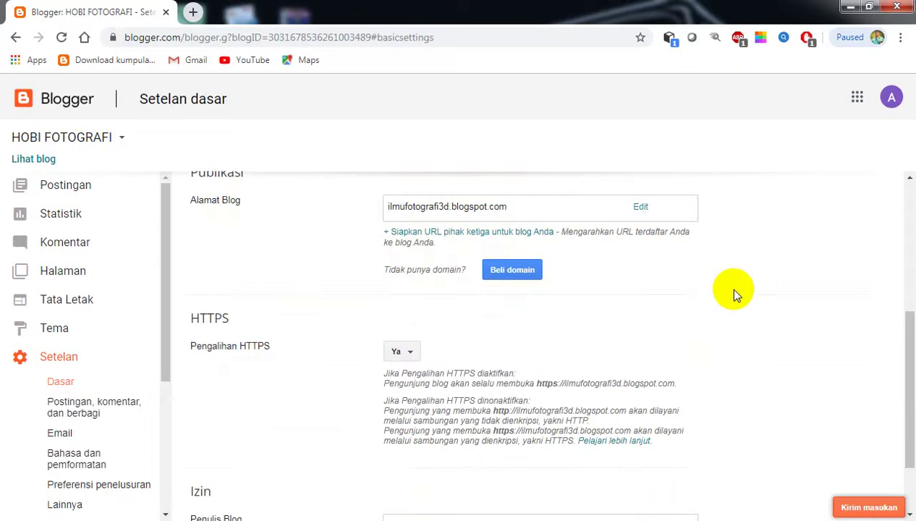
scroll(733, 289, down, 1)
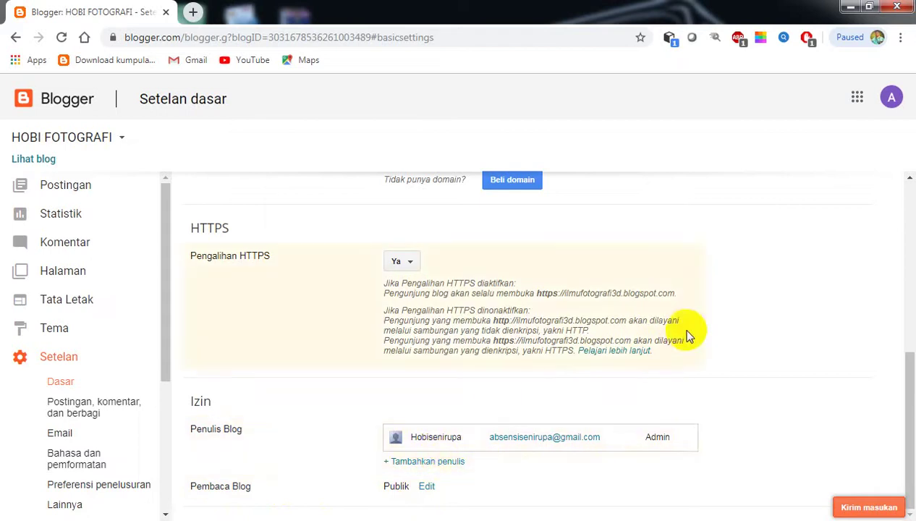
scroll(687, 335, up, 3)
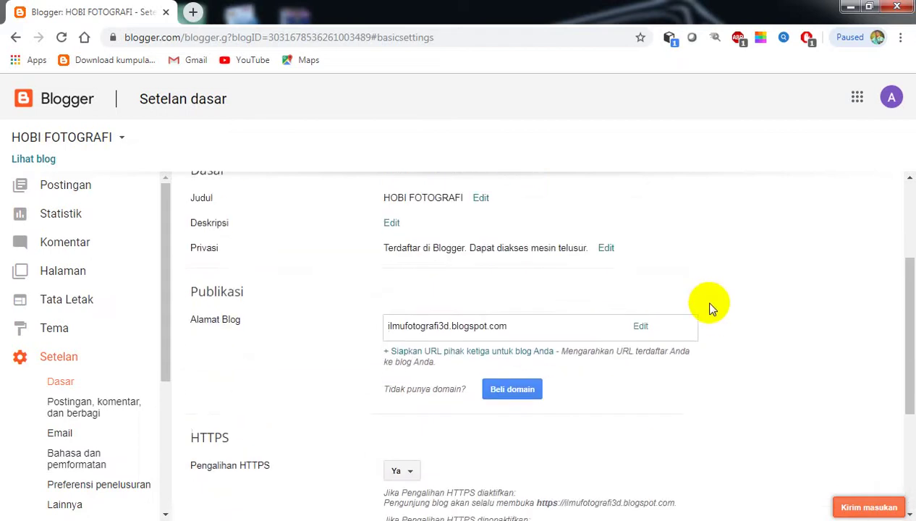
- Set the maximum number of posts on the main page to 10 and review the comment settings
click(86, 416)
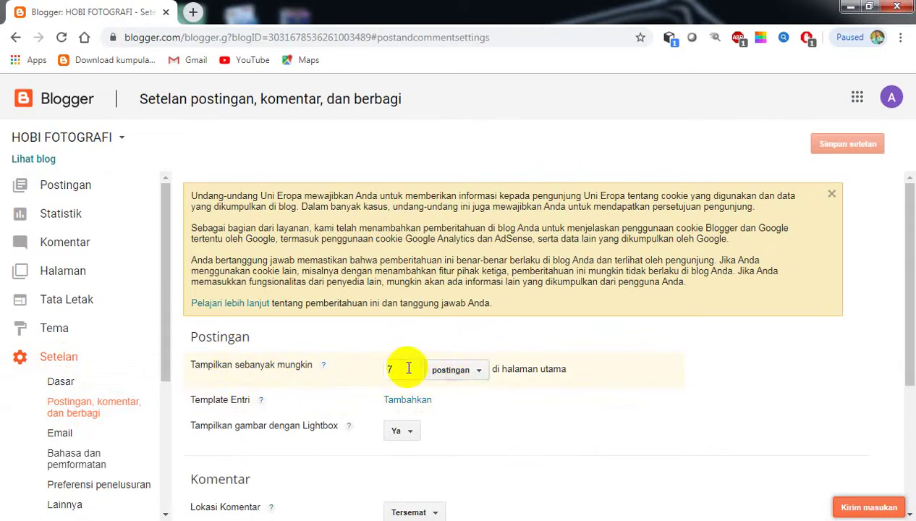
drag(406, 369, 364, 371)
text(10)
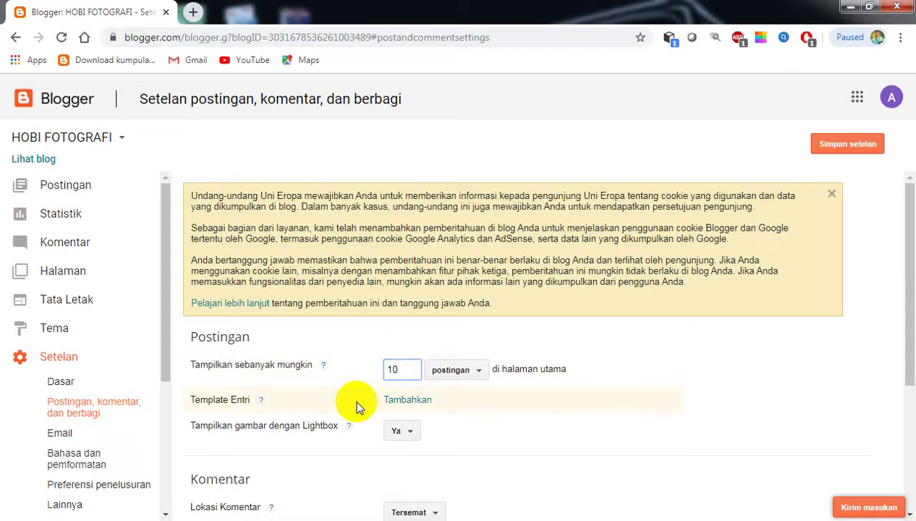
click(724, 369)
scroll(630, 365, down, 1)
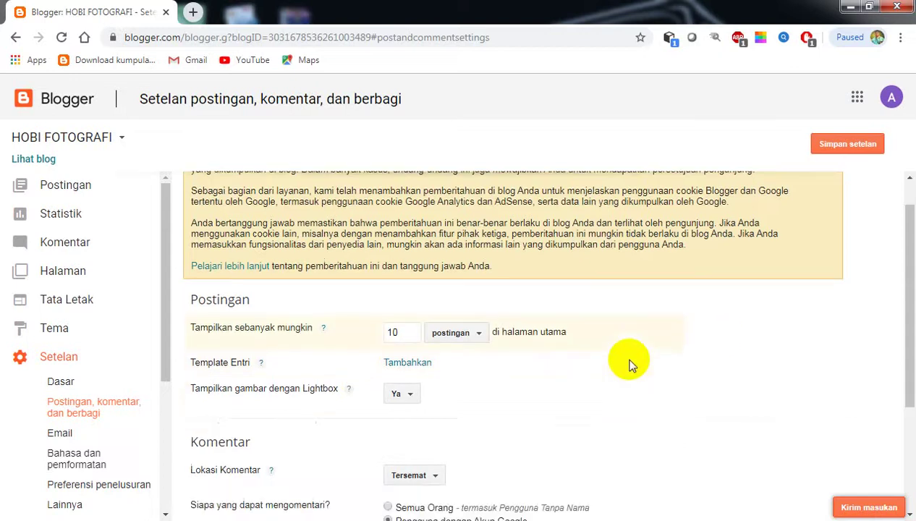
scroll(623, 367, down, 1)
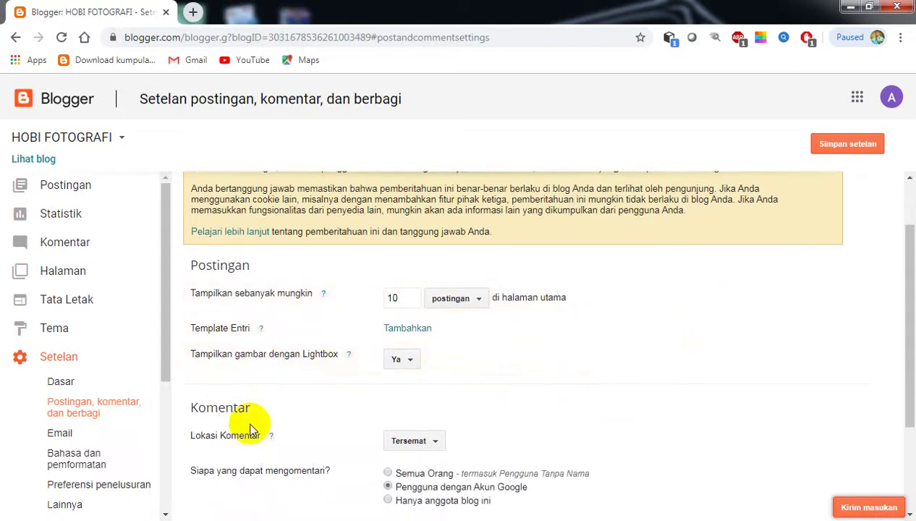
scroll(543, 427, down, 2)
scroll(539, 428, down, 2)
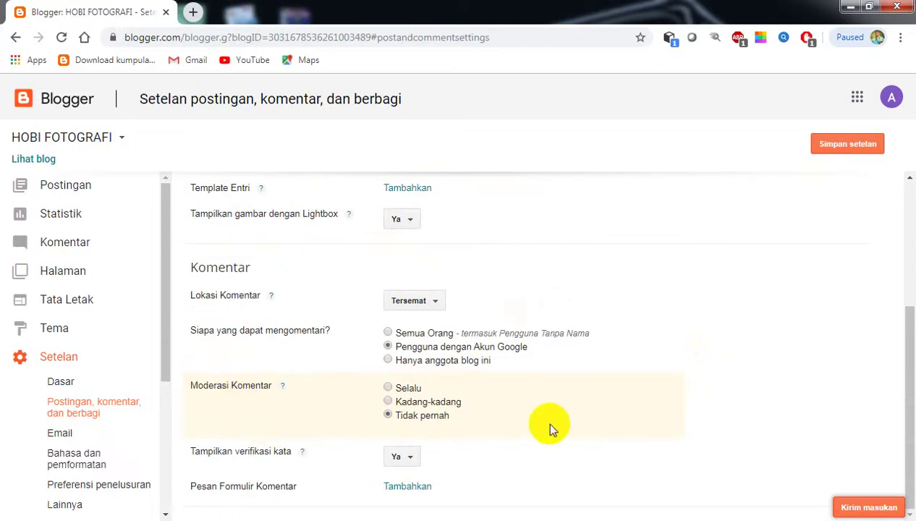
- Open the language and formatting settings, discarding the unsaved posting changes, and review the language and format options
click(89, 457)
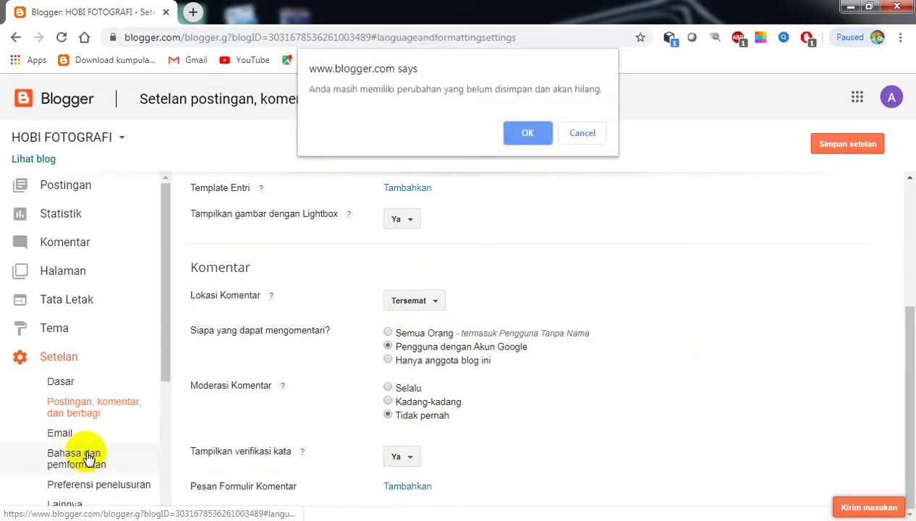
click(533, 134)
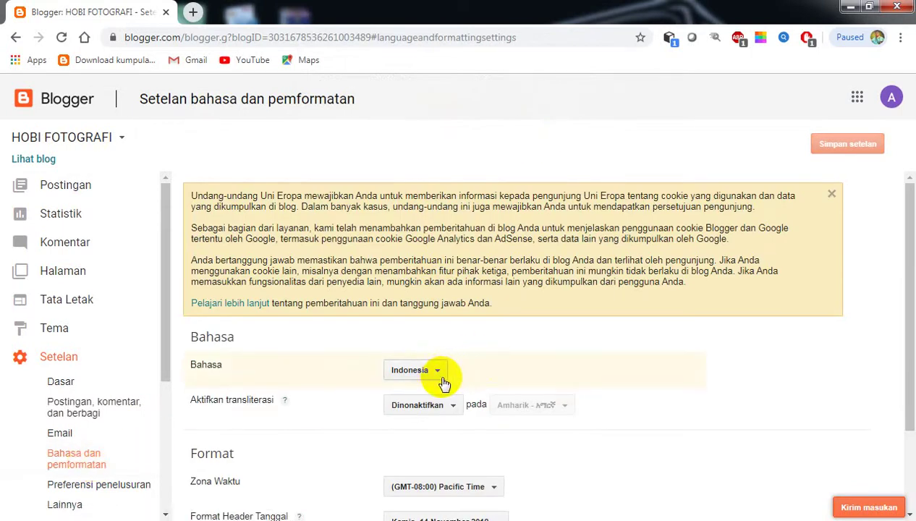
scroll(443, 380, down, 1)
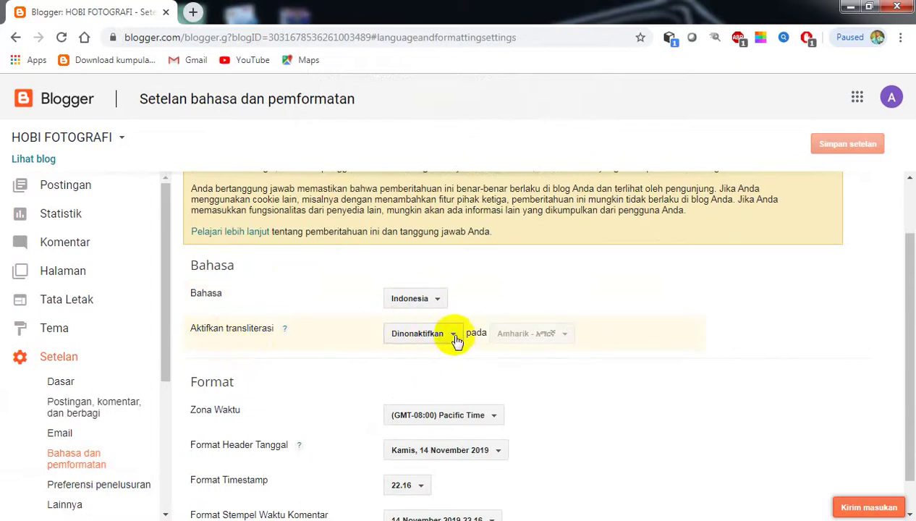
scroll(515, 370, down, 1)
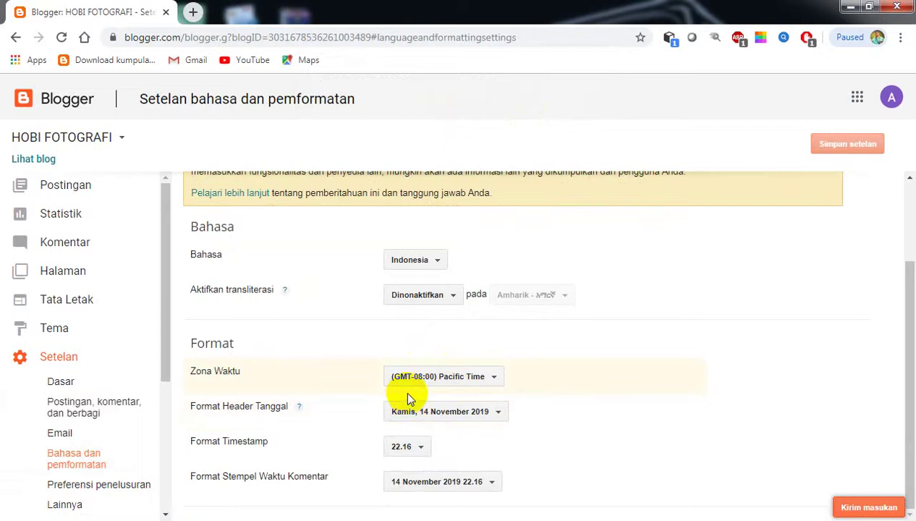
- Set the blog's time zone to (GMT+07:00) Jakarta
click(494, 380)
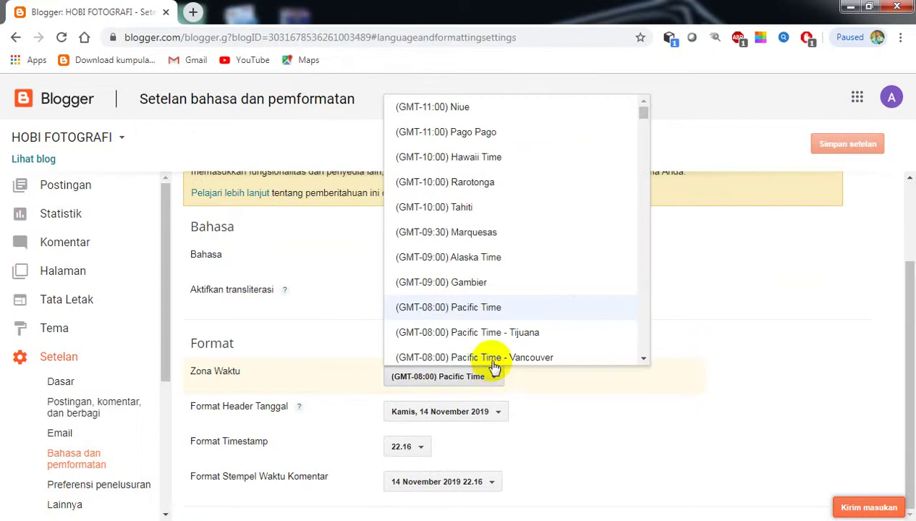
scroll(470, 239, down, 1)
scroll(471, 238, down, 4)
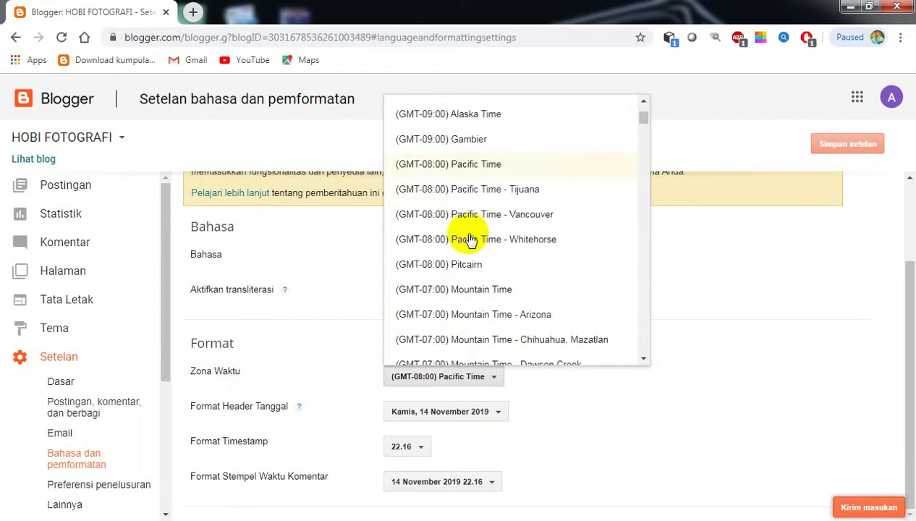
scroll(464, 242, down, 8)
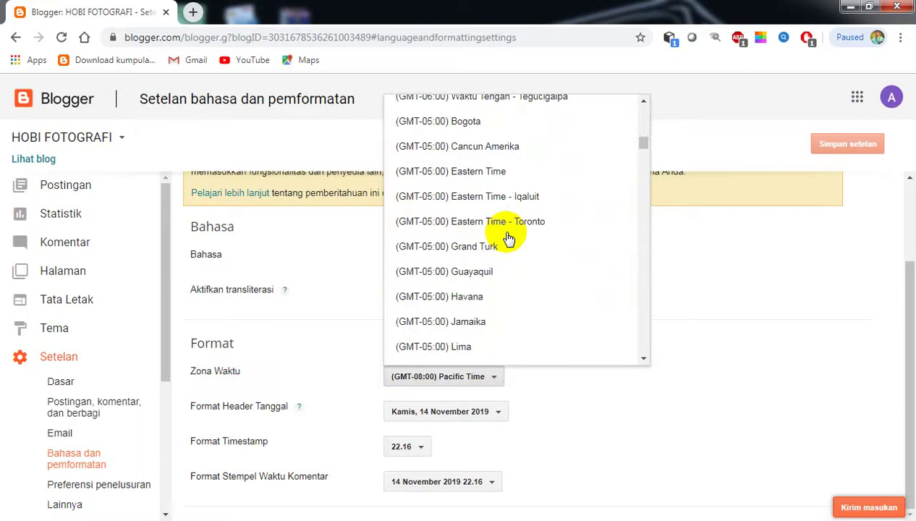
scroll(509, 238, down, 8)
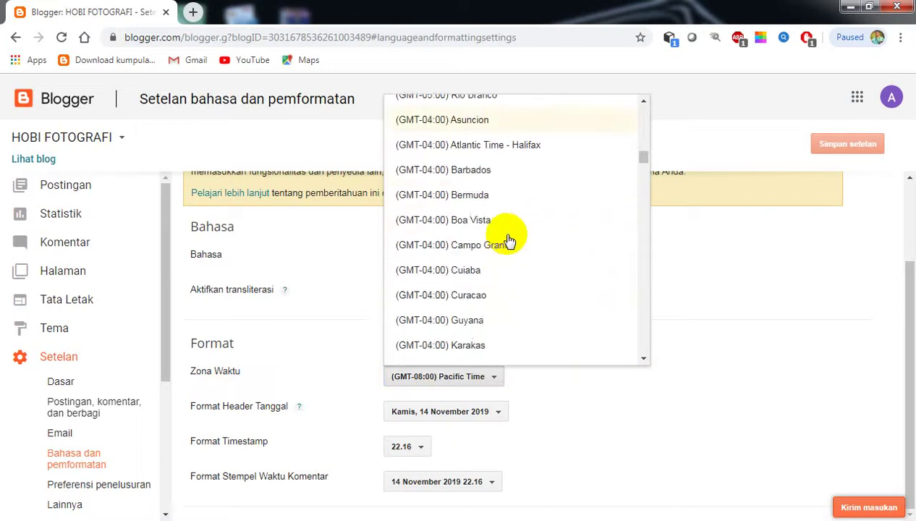
scroll(509, 245, down, 8)
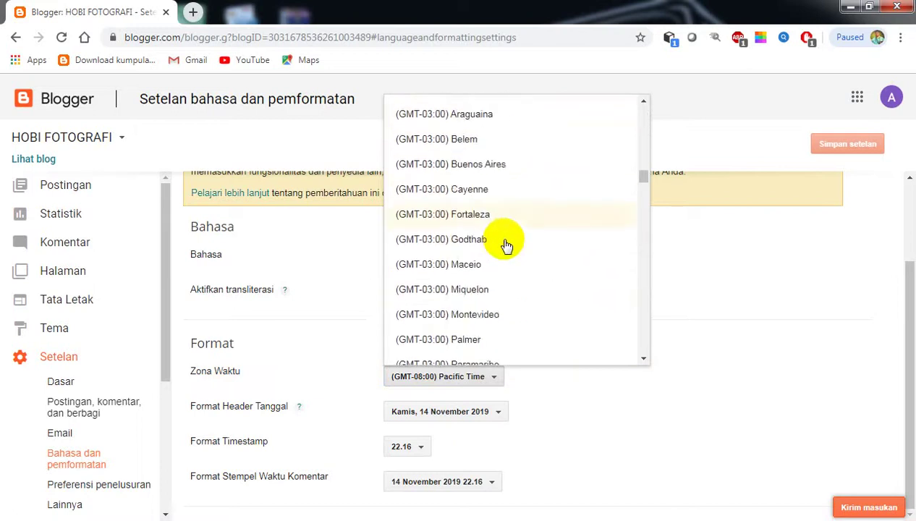
scroll(504, 250, down, 8)
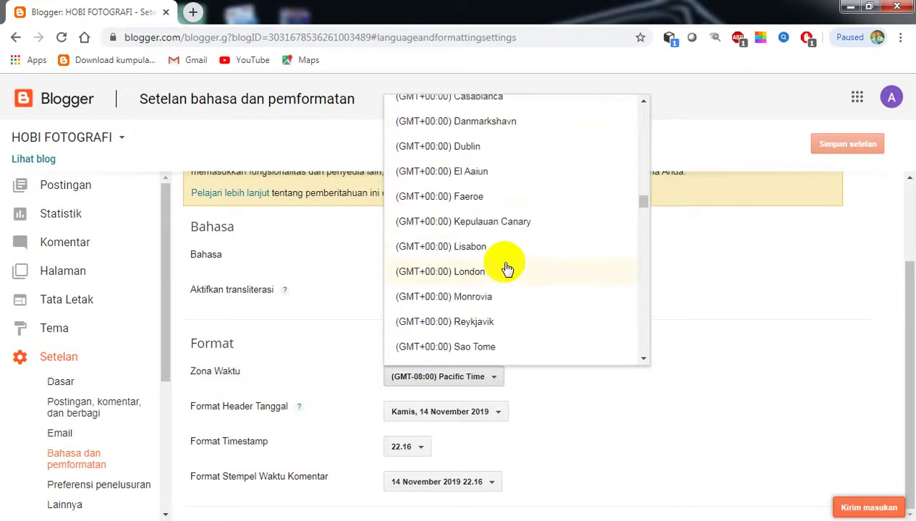
scroll(504, 266, down, 12)
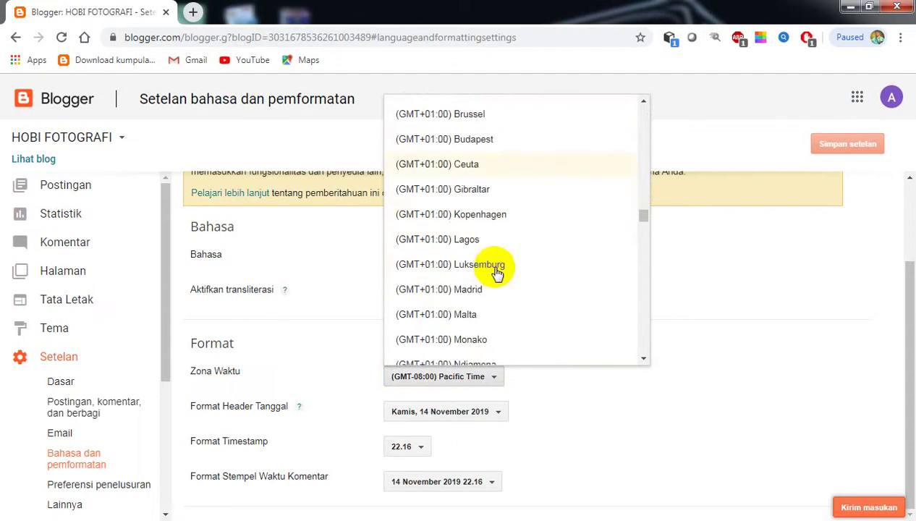
scroll(524, 272, down, 15)
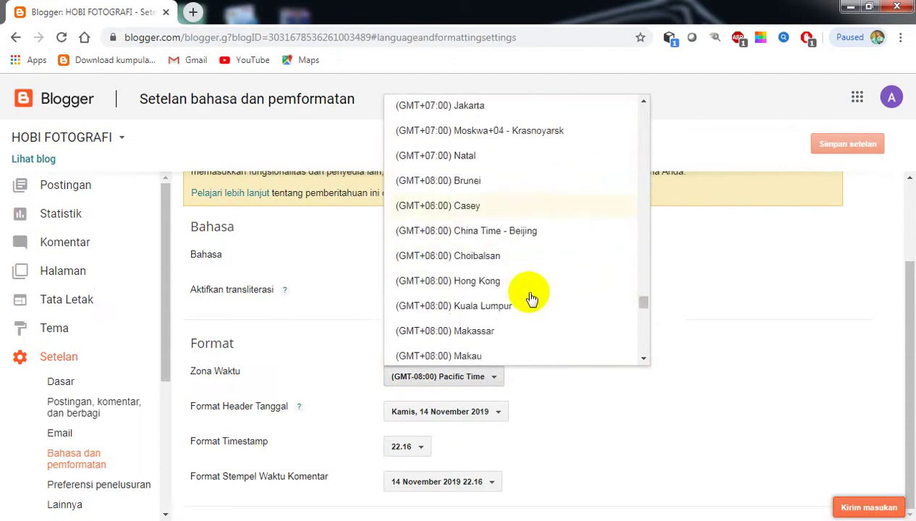
scroll(524, 297, up, 8)
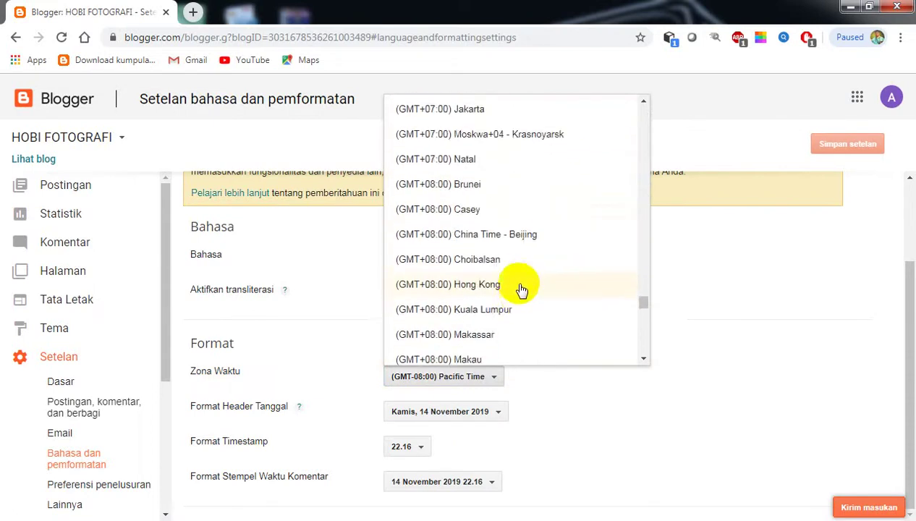
scroll(516, 285, down, 1)
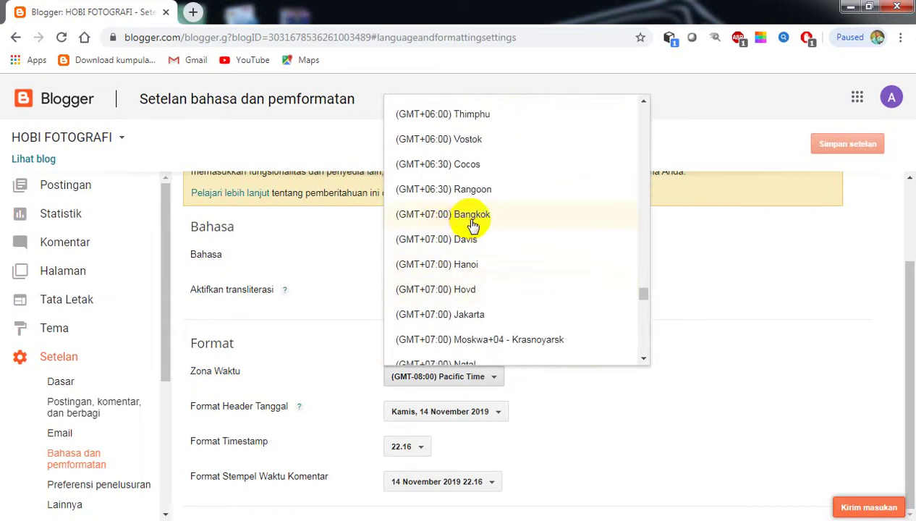
click(463, 319)
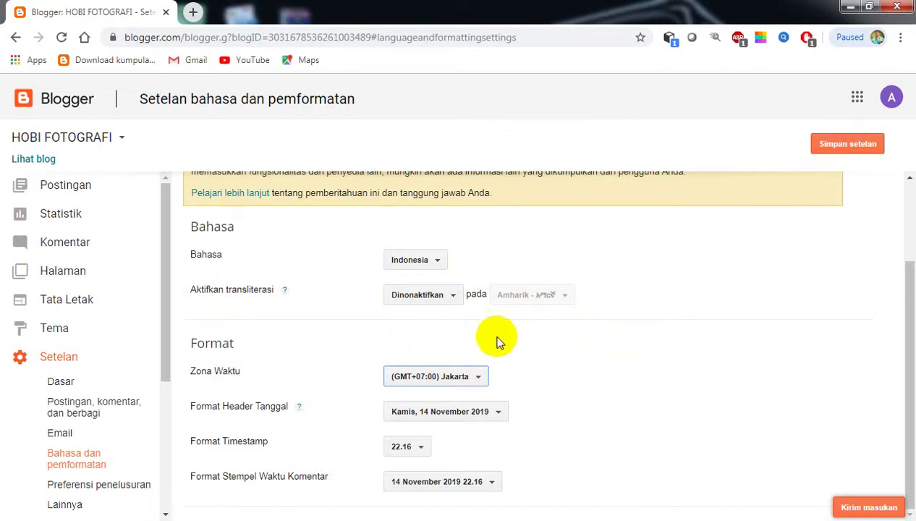
- Open the Lainnya settings, discarding the unsaved language changes, dismiss the EU cookie notice and review the import, feed, adult content and analytics sections
click(76, 506)
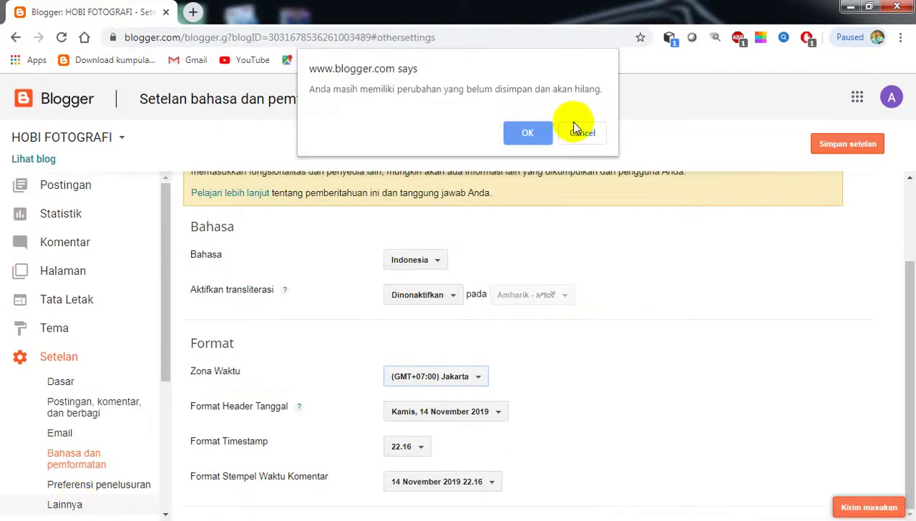
click(549, 140)
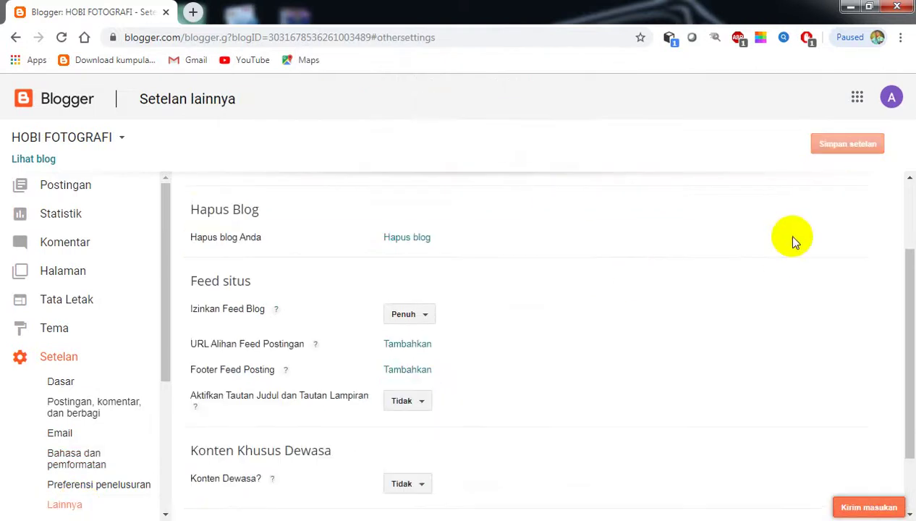
scroll(789, 229, up, 2)
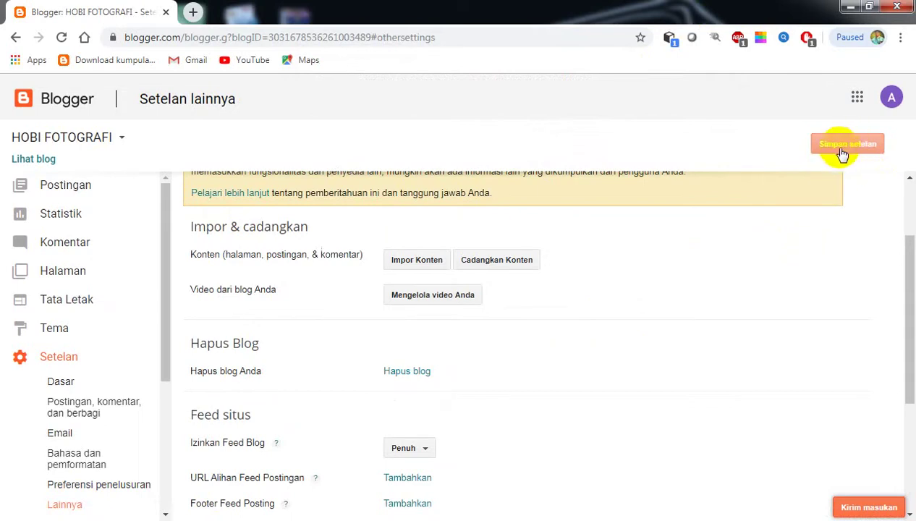
scroll(833, 190, up, 2)
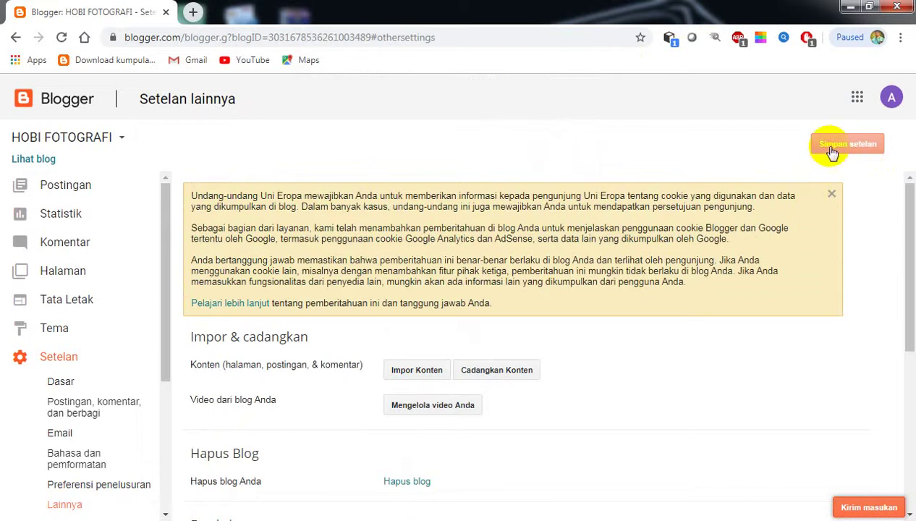
click(832, 194)
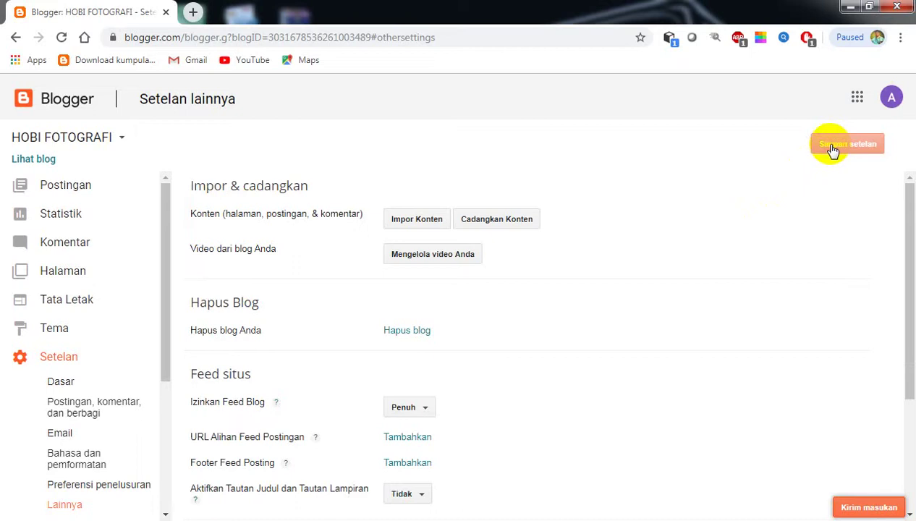
scroll(706, 231, down, 2)
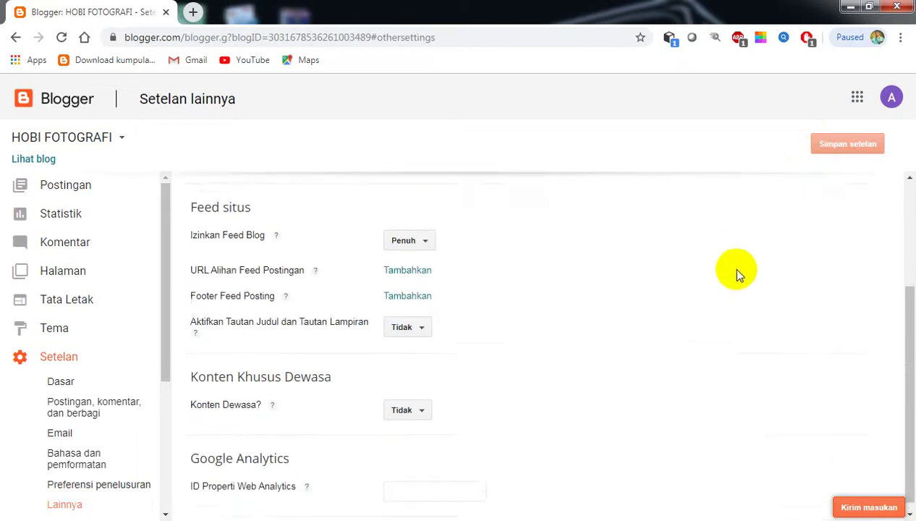
scroll(731, 265, up, 2)
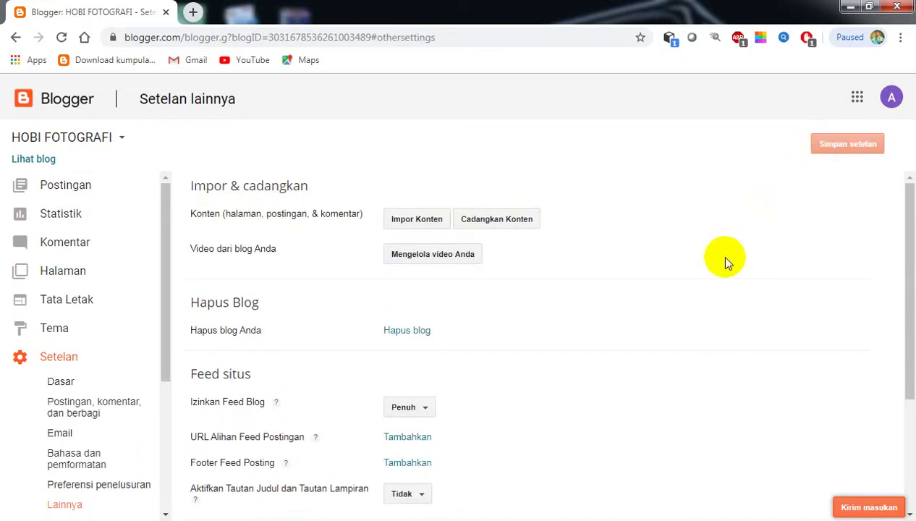
- View the public blog in its own browser tab and dismiss the translation pop-up
click(33, 159)
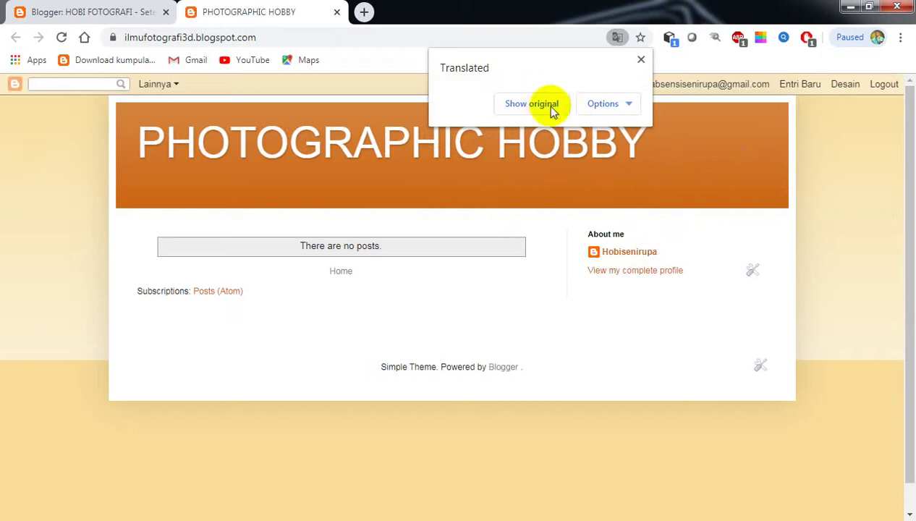
click(642, 60)
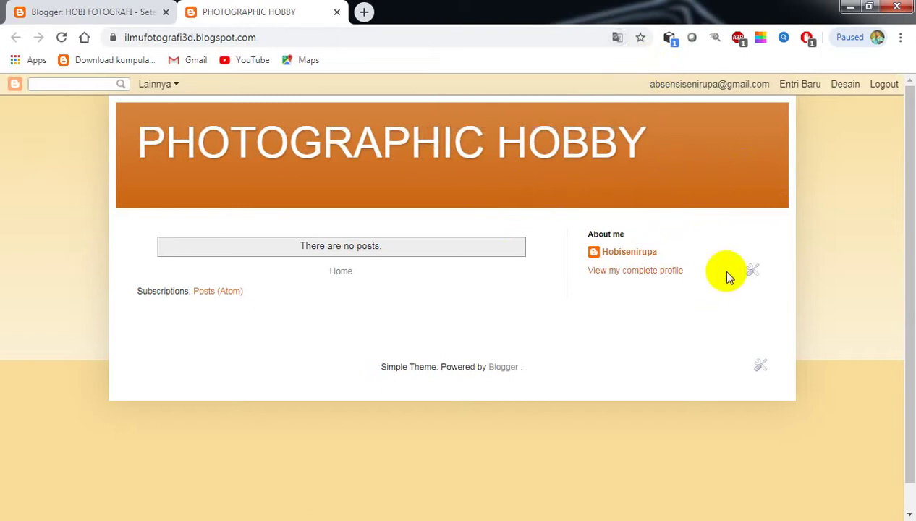
scroll(726, 275, down, 1)
scroll(713, 285, up, 1)
click(639, 248)
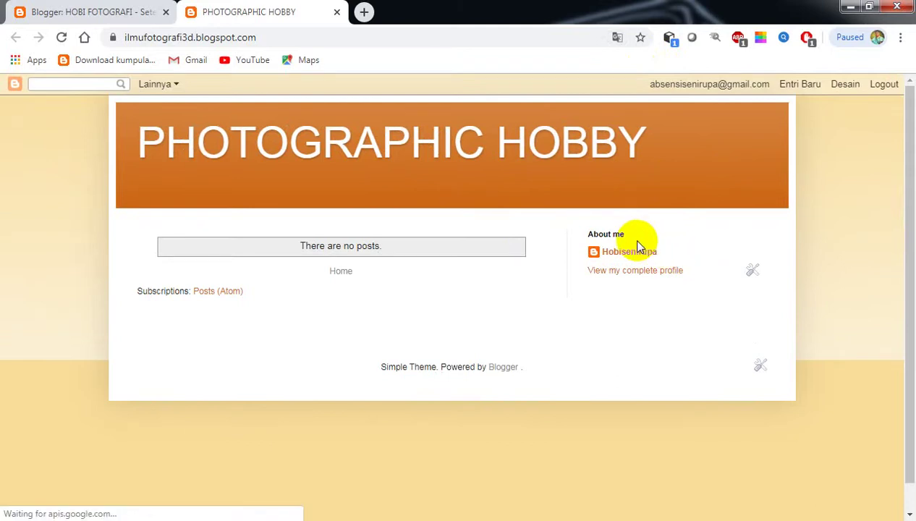
- Compare the blog's Blogger settings page with its public page, ending on the public page
click(152, 13)
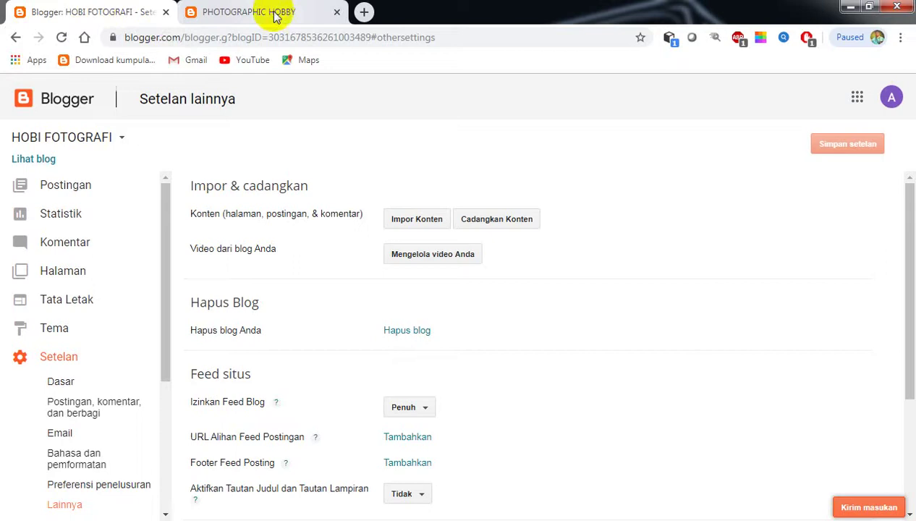
click(274, 14)
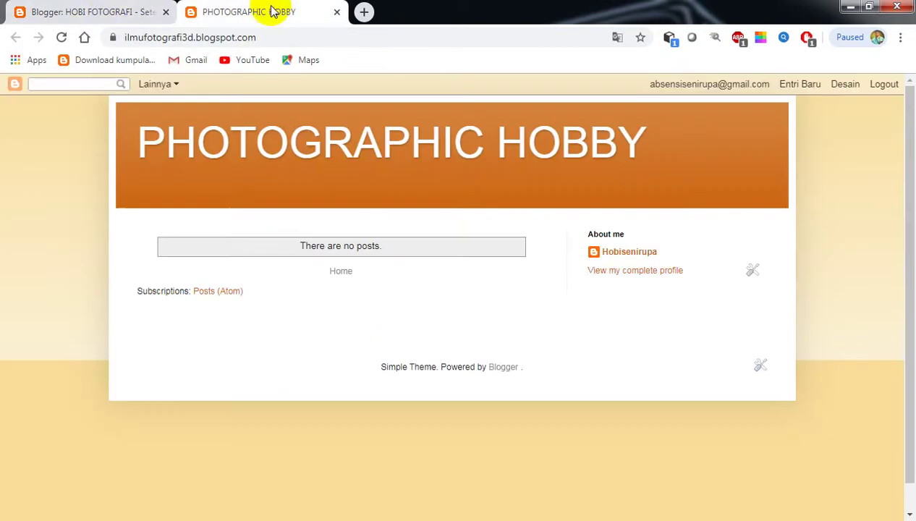
click(84, 11)
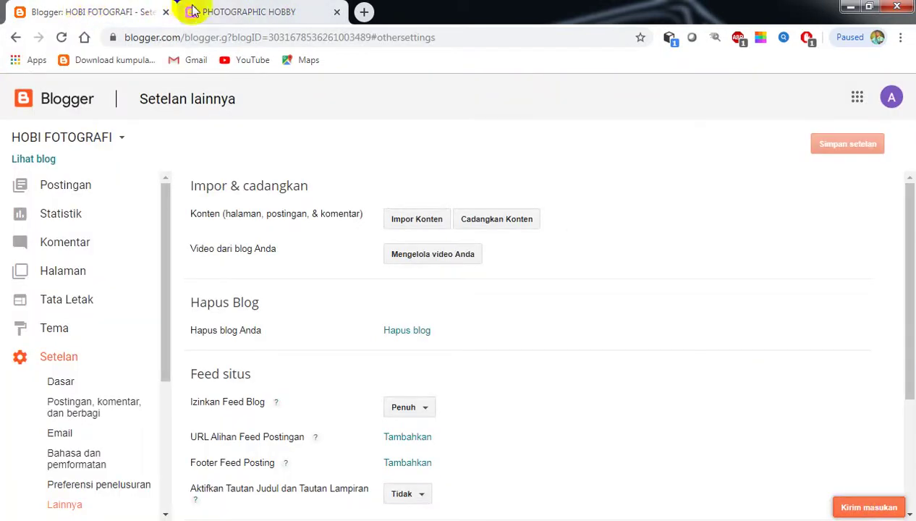
click(233, 13)
click(121, 14)
click(231, 12)
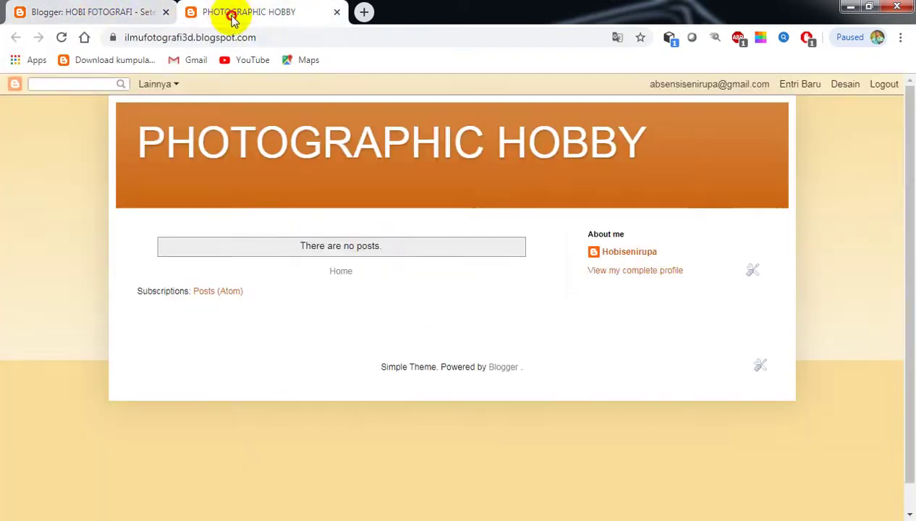
click(129, 15)
click(215, 15)
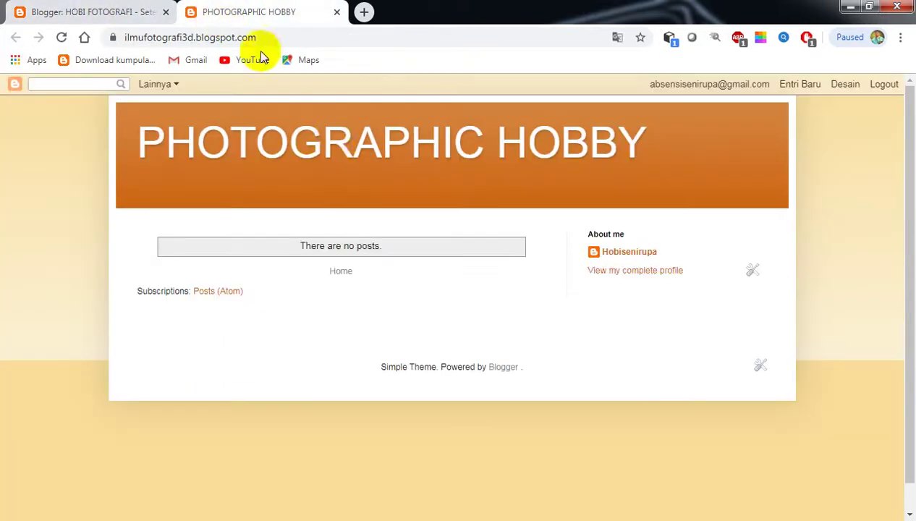
click(360, 217)
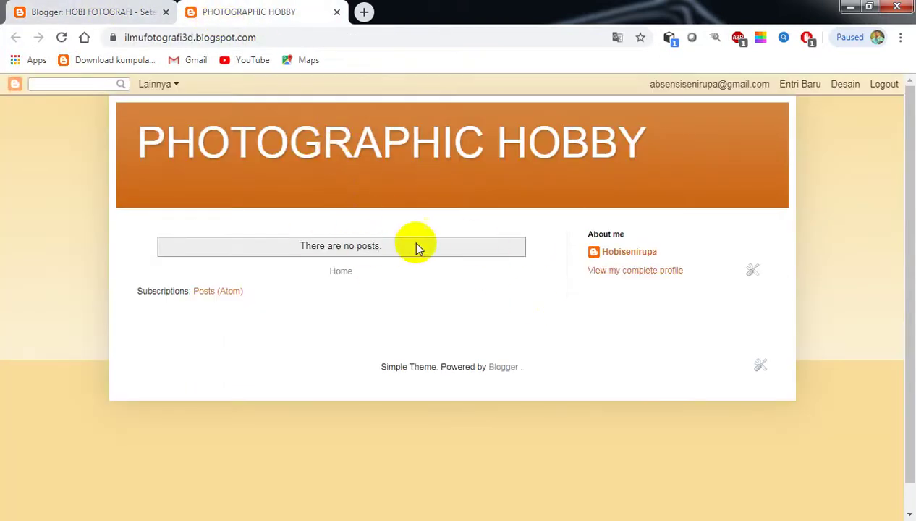
click(367, 221)
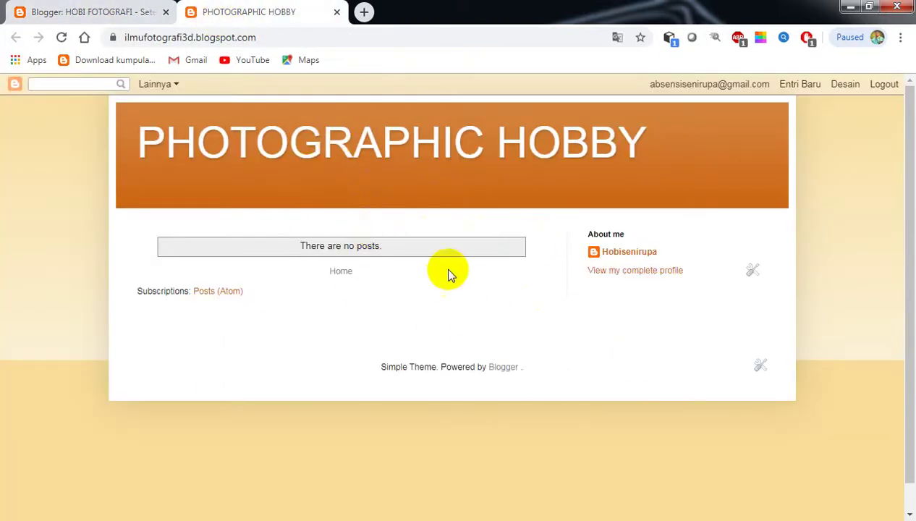
click(511, 213)
click(456, 220)
click(513, 212)
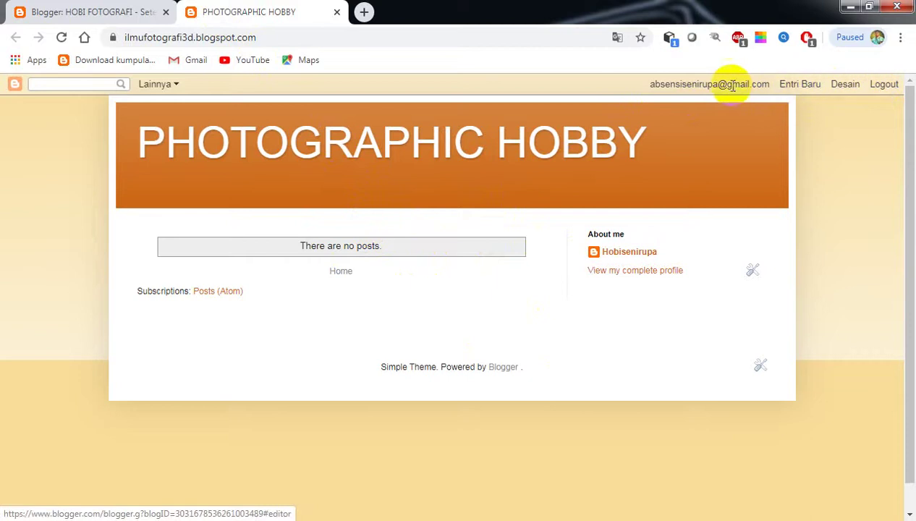
- Check the public page's layout and About me section against the Blogger dashboard, then return to the dashboard
click(88, 13)
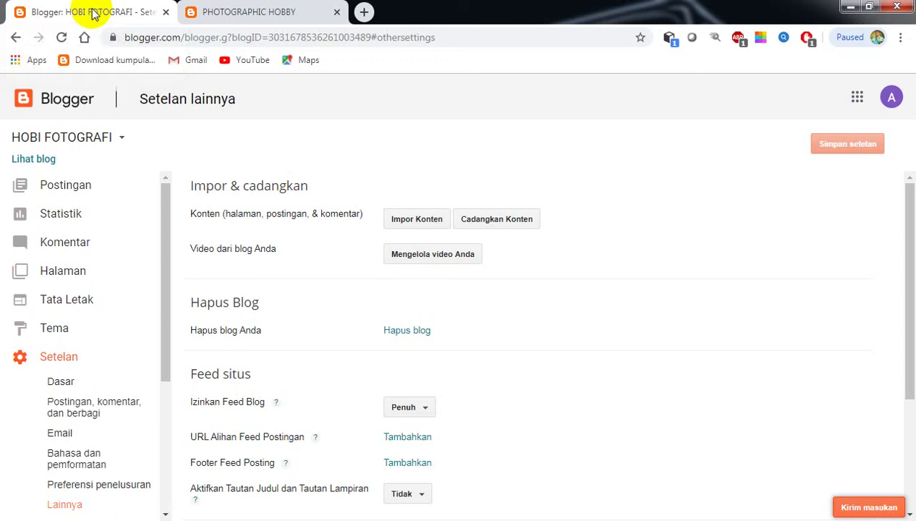
click(232, 14)
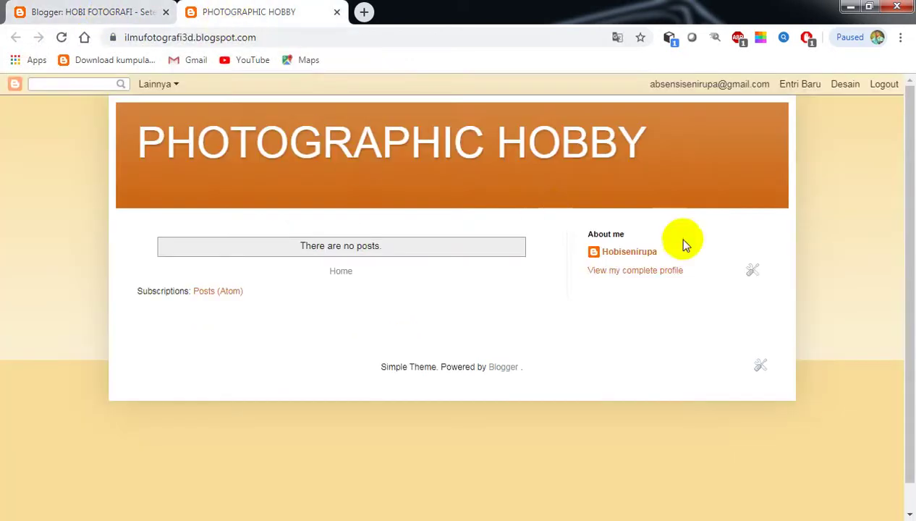
scroll(666, 268, down, 1)
scroll(651, 275, up, 1)
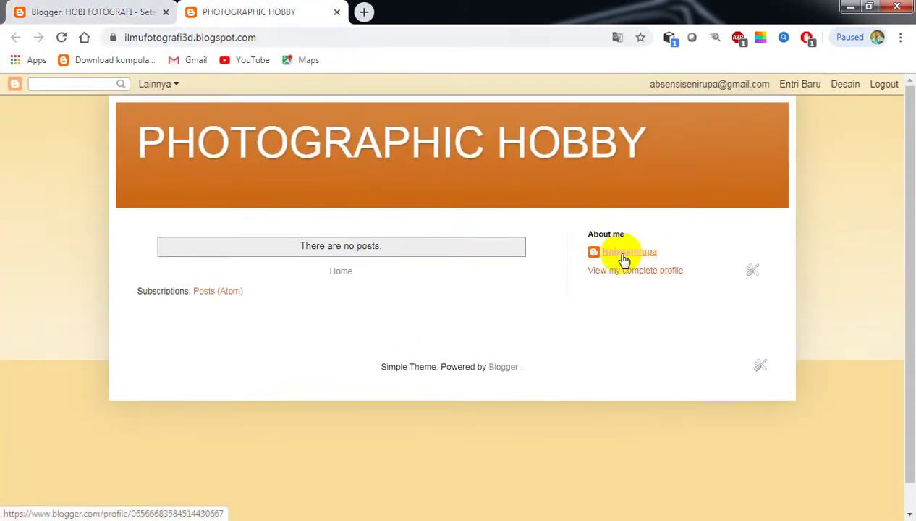
click(72, 12)
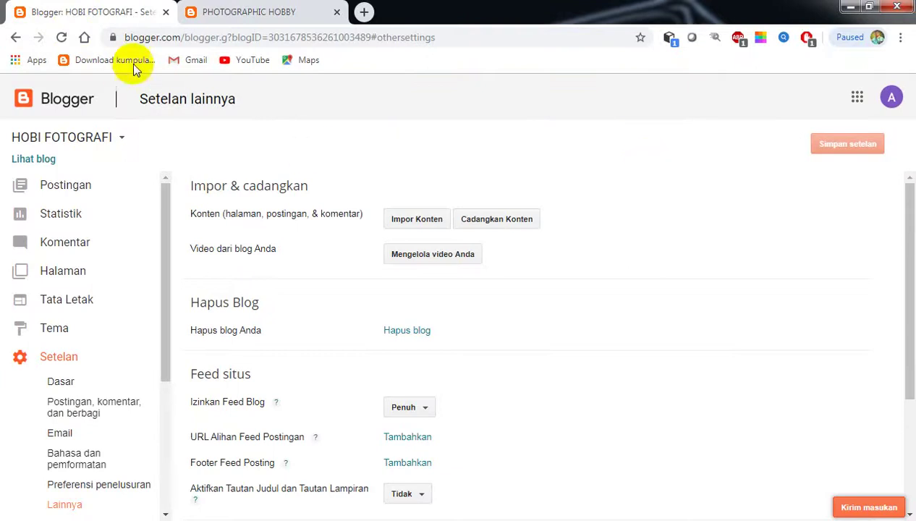
click(258, 16)
click(83, 14)
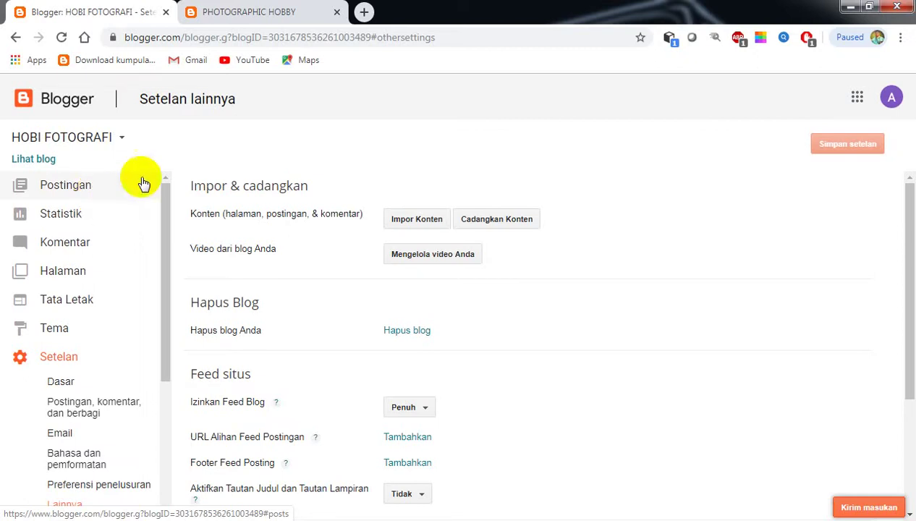
- Create a new post from the blog's post list and enter "Latihan Blogspot" as its title
click(81, 194)
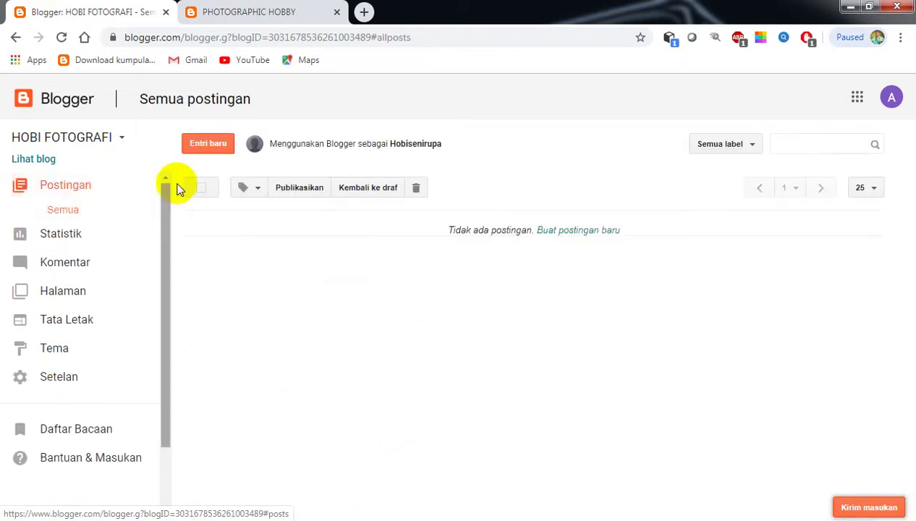
click(206, 148)
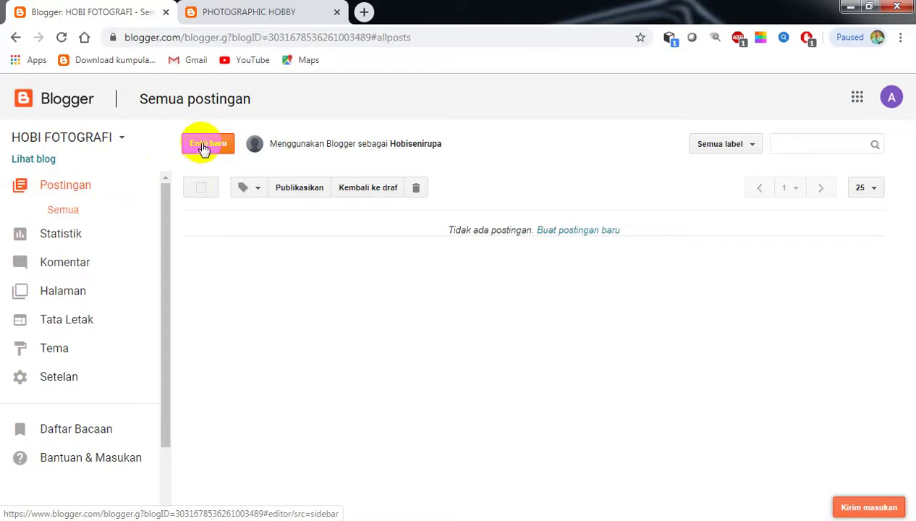
click(204, 147)
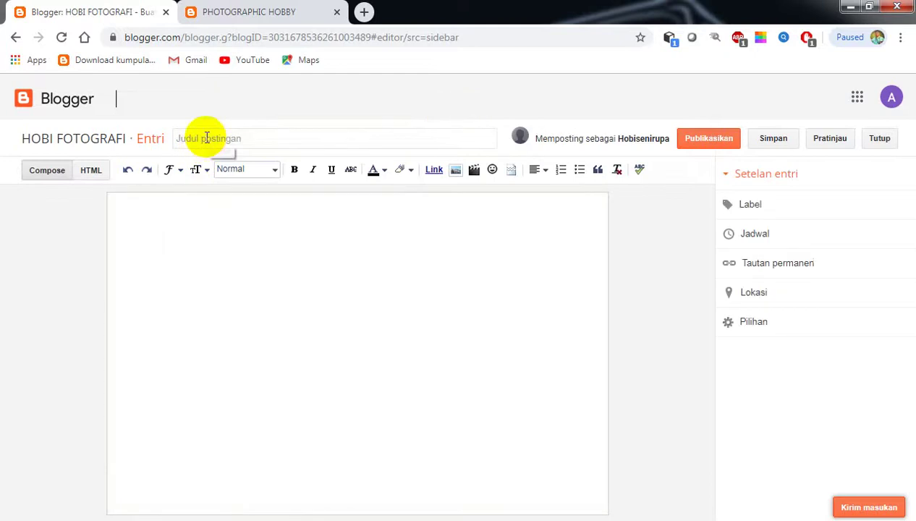
click(207, 138)
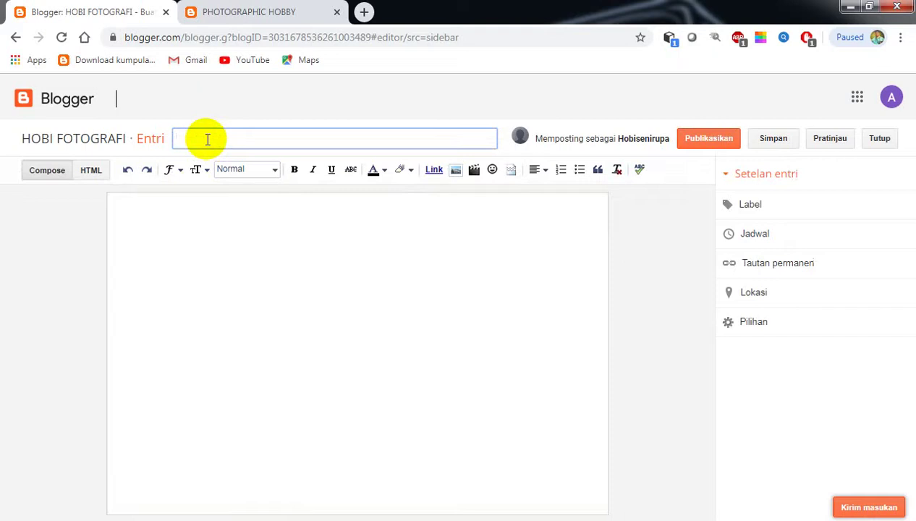
text(Latihan Blogspot)
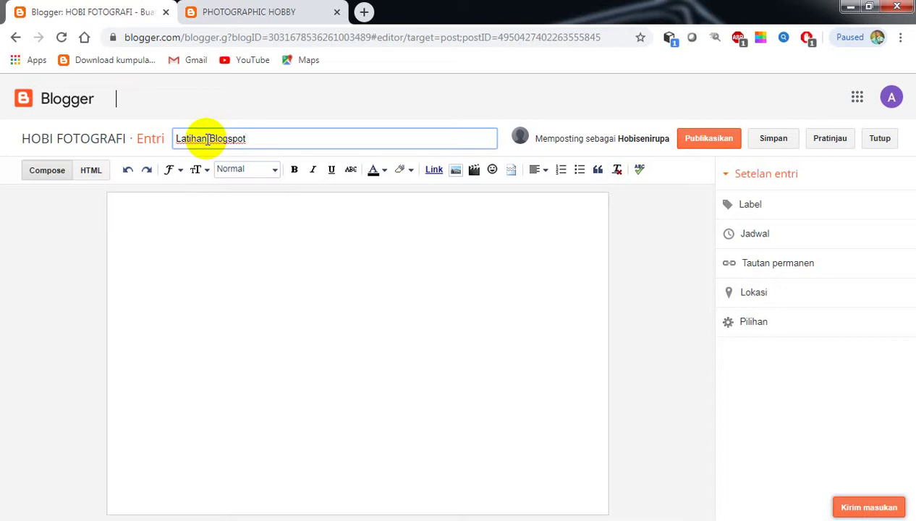
- Extend the post title with "Kelas Multimedia SMPN 14 Depok"
text(siswa)
key(BackSpace)
key(BackSpace)
key(BackSpace)
key(BackSpace)
key(BackSpace)
key(BackSpace)
text(Kelas Multime)
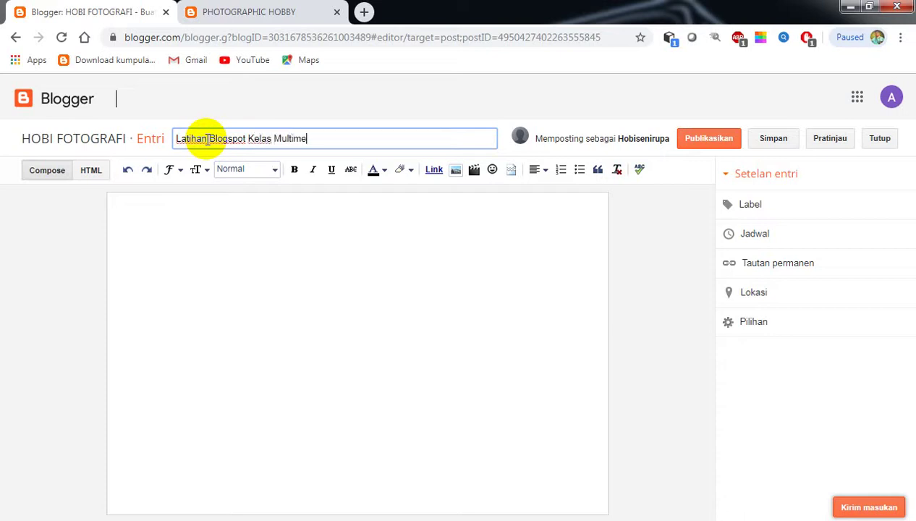
text(dia SMPN 14 Depok)
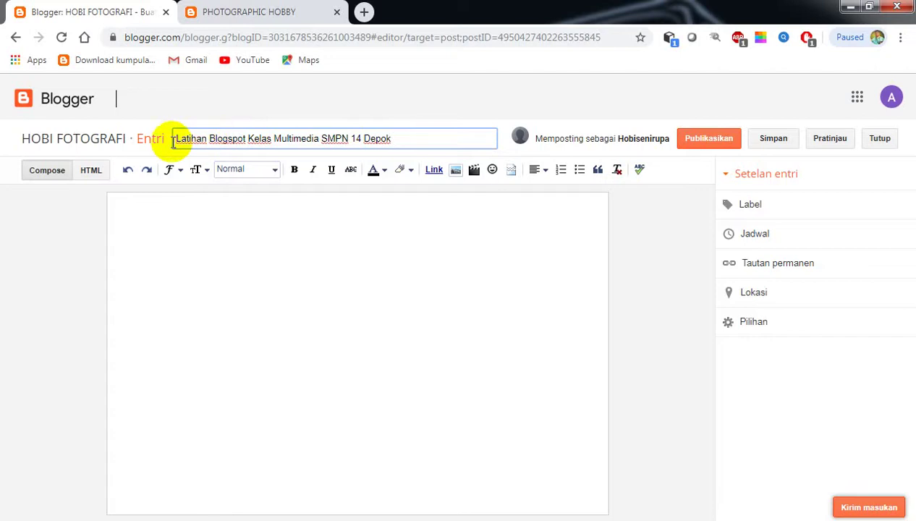
- Write "Siswa multimedia 14 depok berlatih membuat blog" in the post body
click(176, 225)
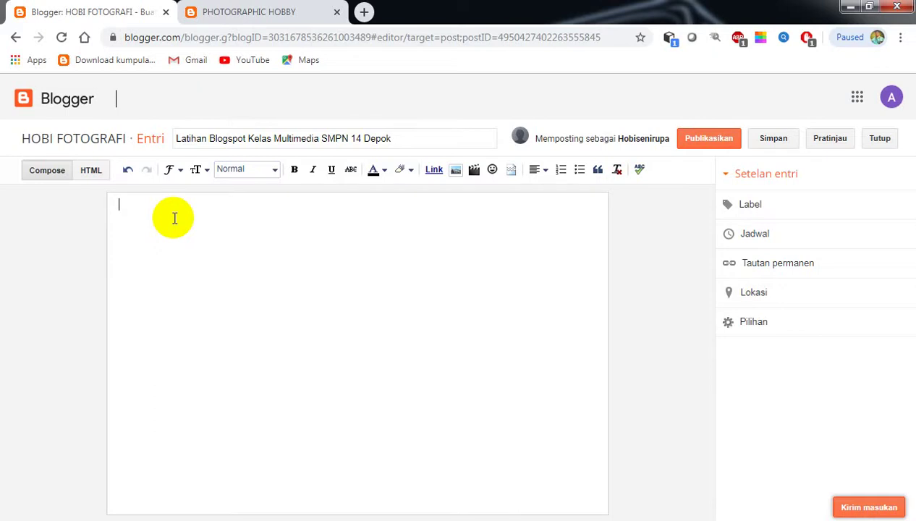
text(Siswa multimedi)
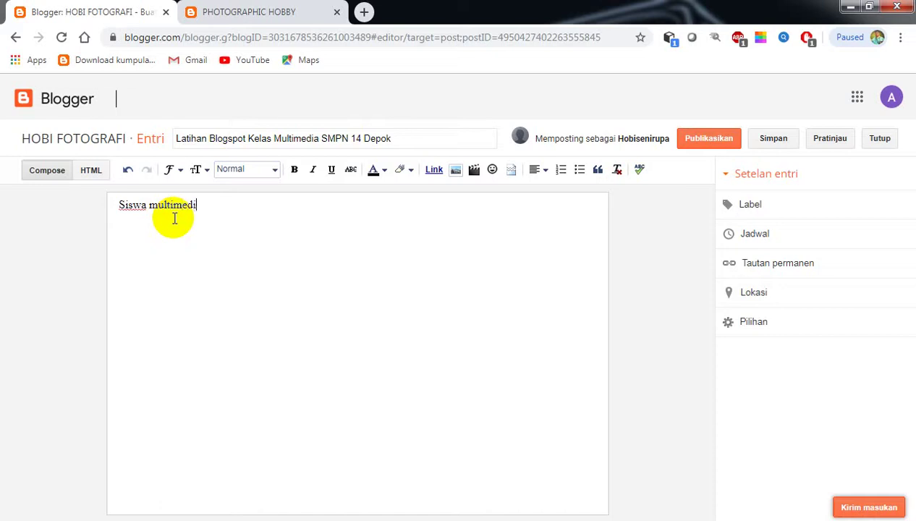
text(a 14 depok s)
key(BackSpace)
text(b)
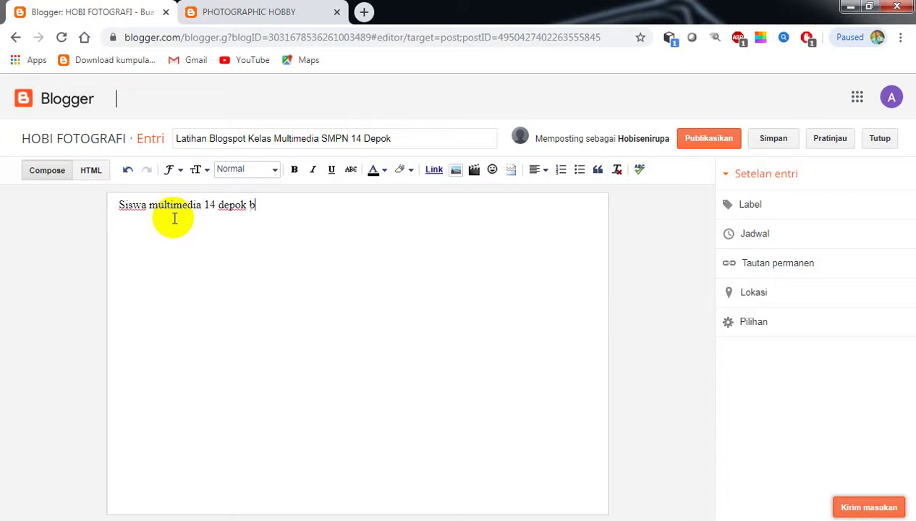
text(erlatih mem)
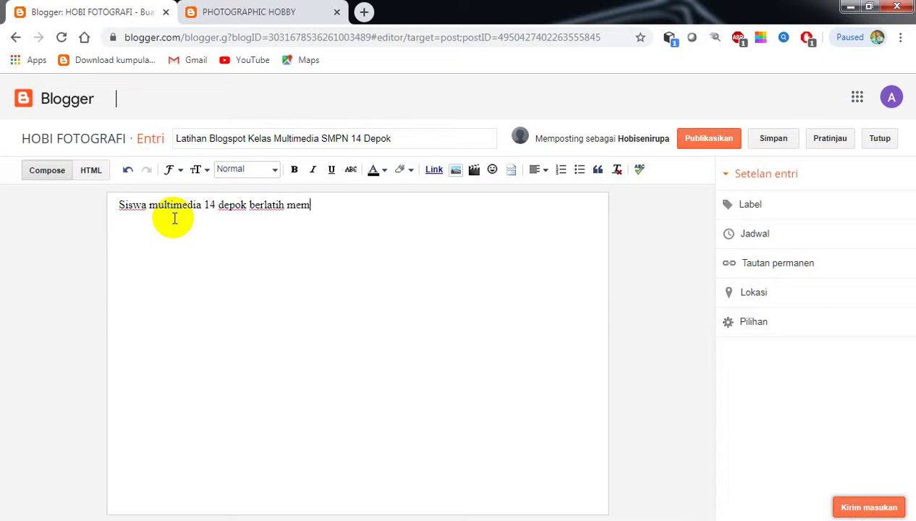
text(buat blog)
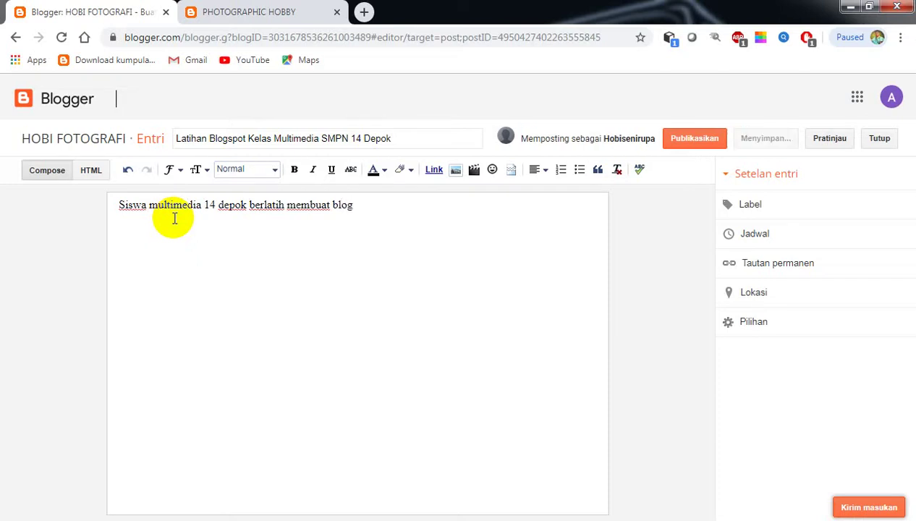
- Extend the body's last word to "blogspot" and continue the sentence with "di Kelas 8.3 smpn 14 depok,"
text(spot d)
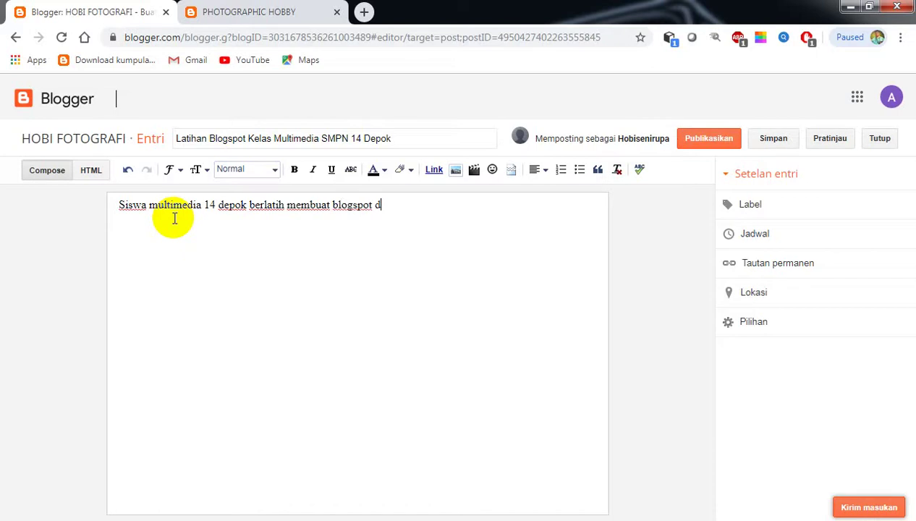
text(i Kelas 8.3 smpn 14 depok)
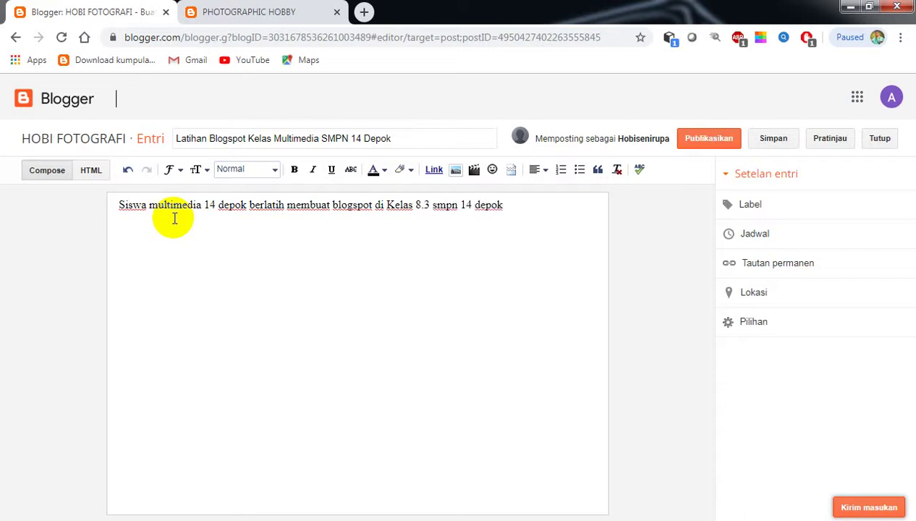
text(. a)
key(BackSpace)
- Continue the sentence with "agar siswa mampu mengkomunikasikan hobinya, pengetahuannya, keterampilannya ke dunia maya agar d"
text(agar siswa mam)
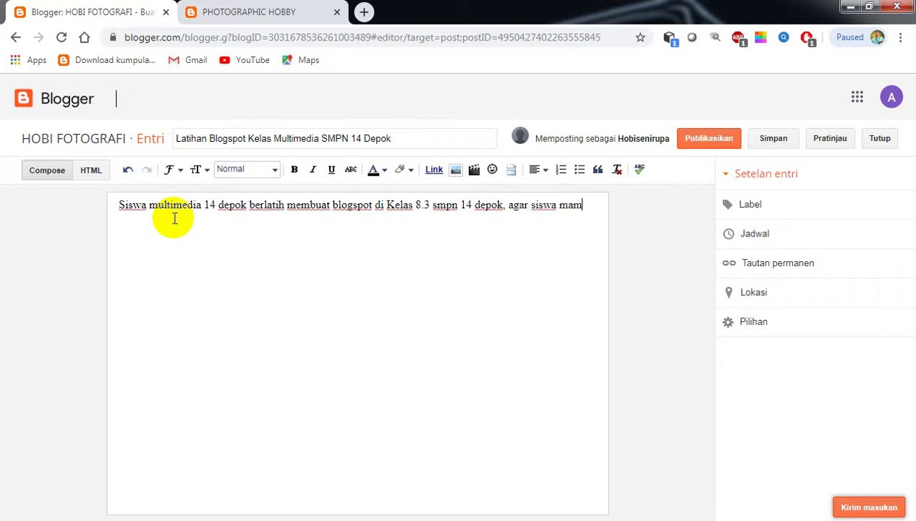
text(pu mengk)
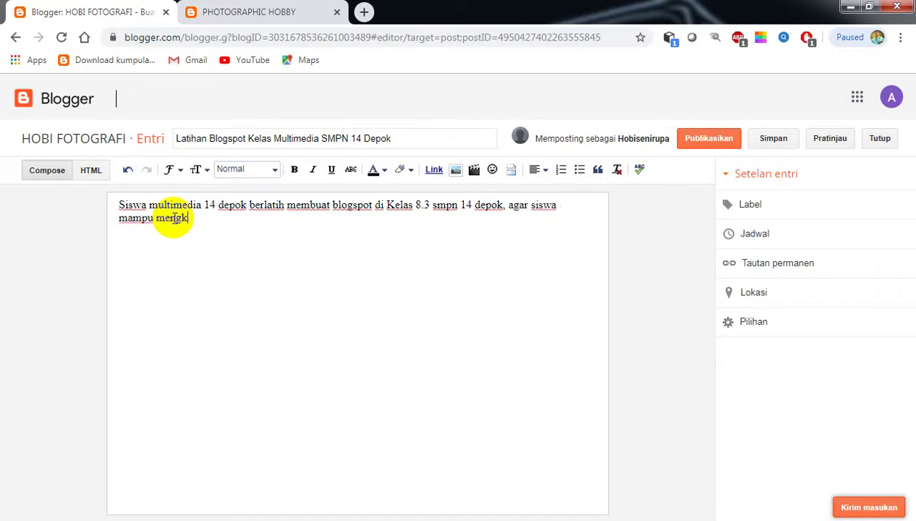
text(omunikasikan hobin)
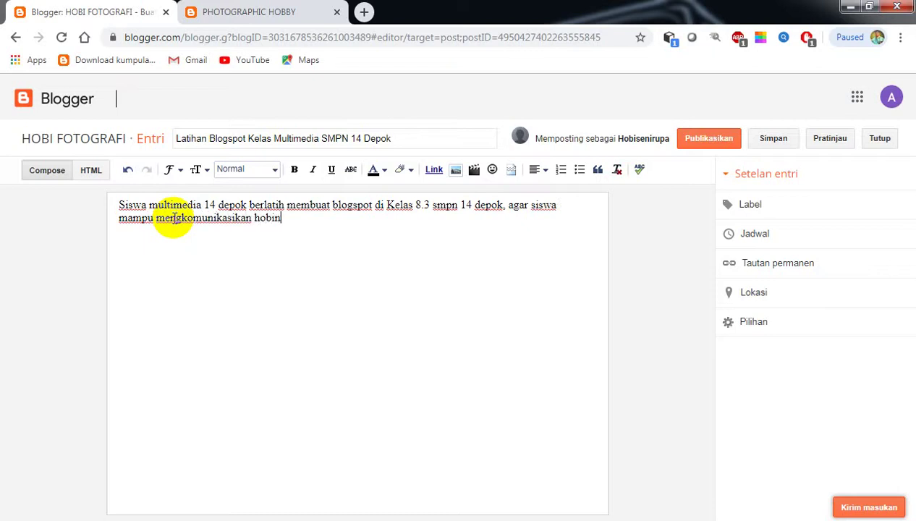
text(ya. )
text(pengetahua)
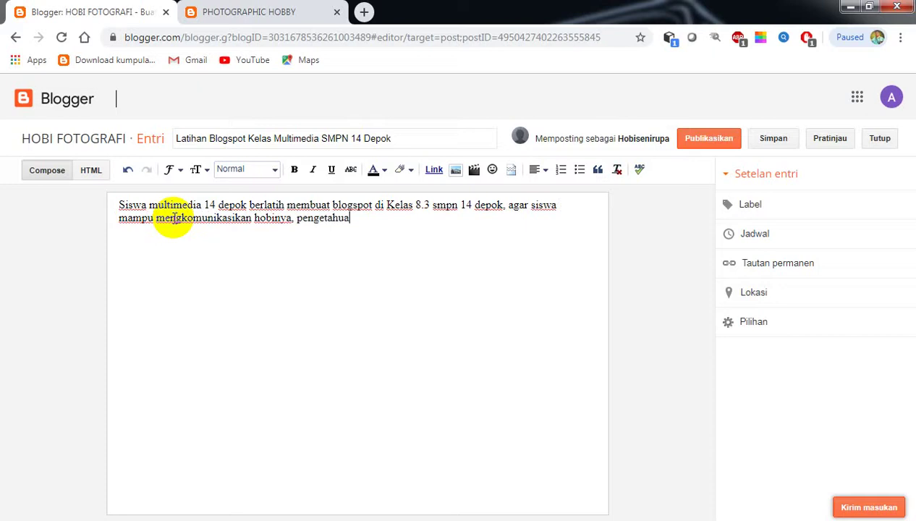
text(nnya, keterampi)
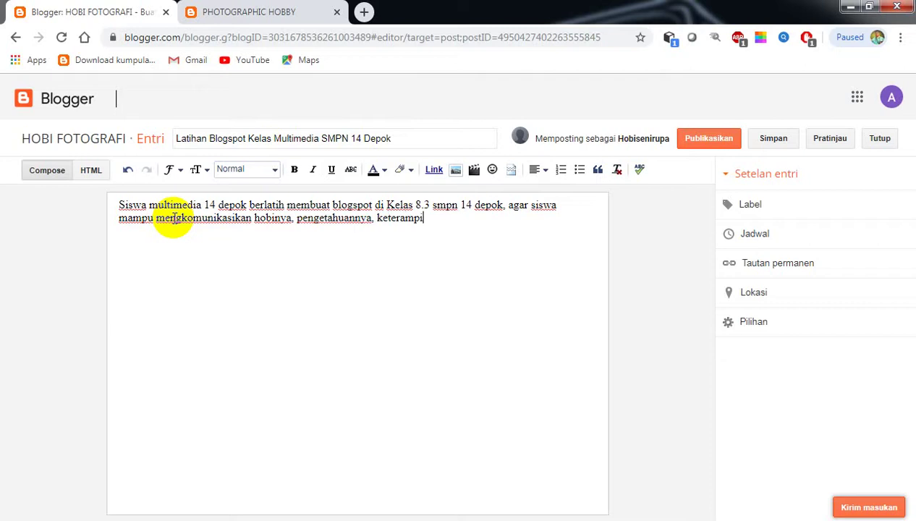
text(lannya ke)
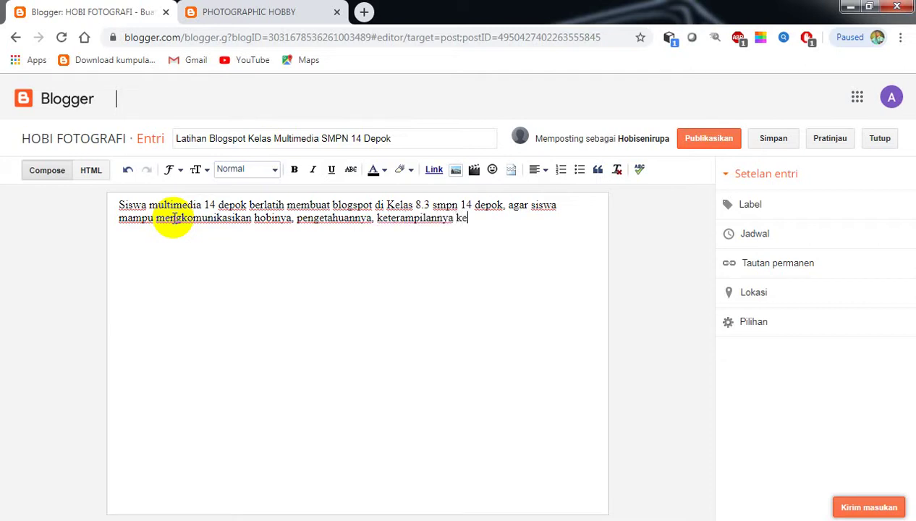
text( dunia maya agar d)
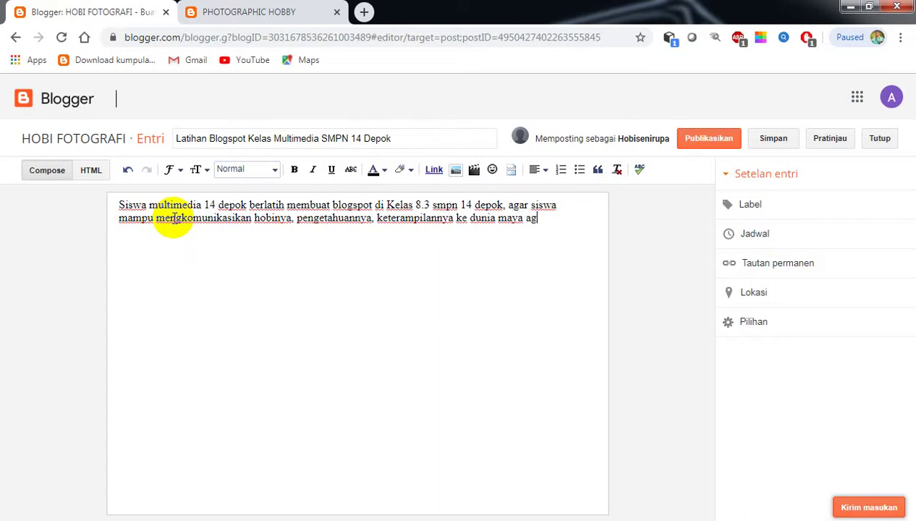
click(173, 218)
text(lihat ol)
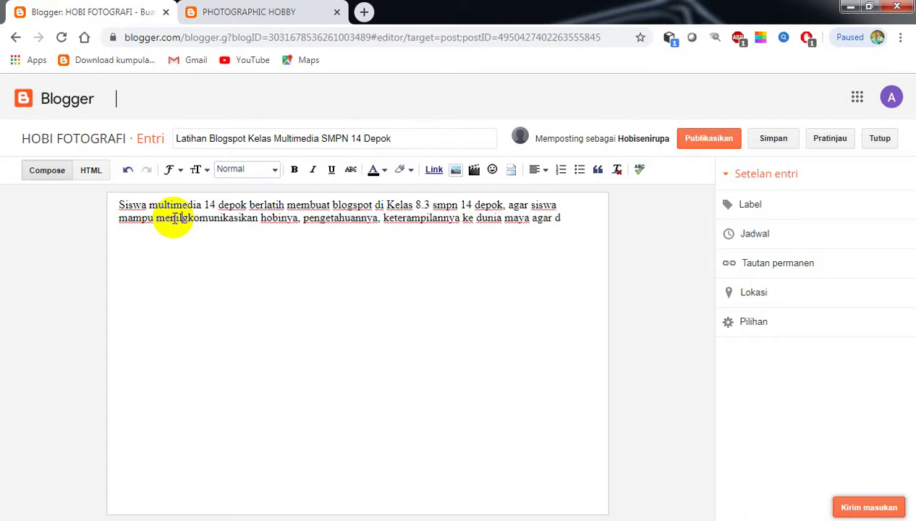
text(eh dunia)
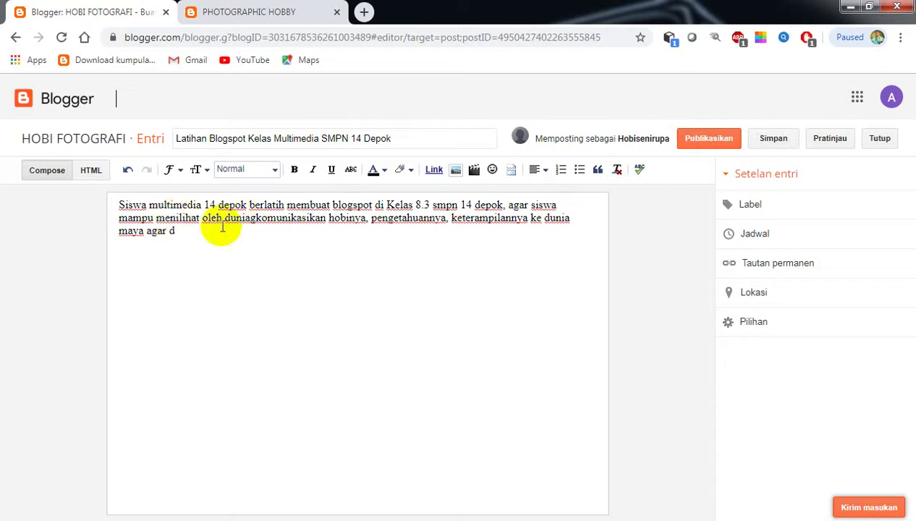
- Replace the body's ending "ke dunia maya agar d" with "dilihat oleh dunia. Siswa"
click(207, 228)
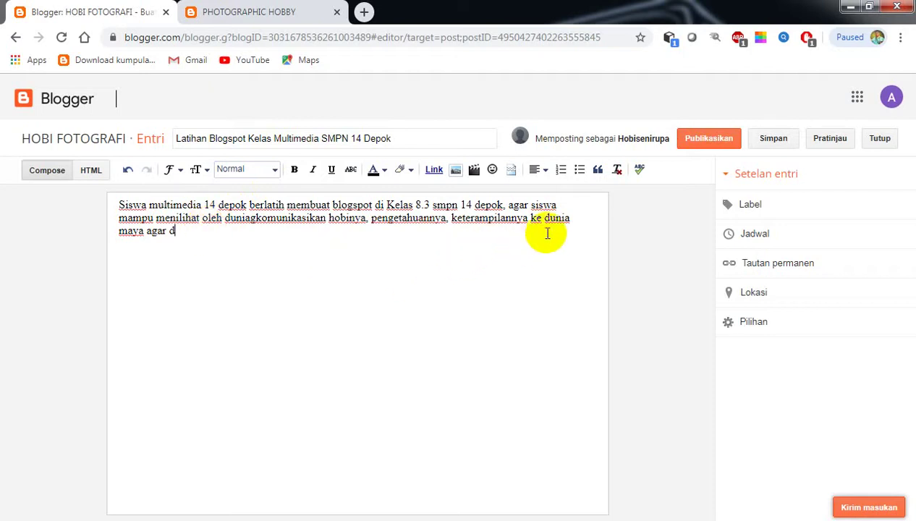
drag(531, 218, 542, 228)
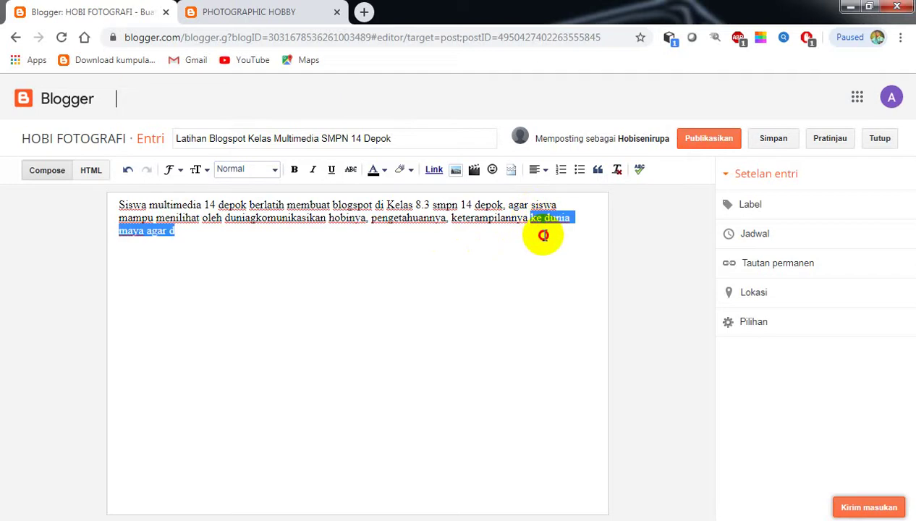
text(di)
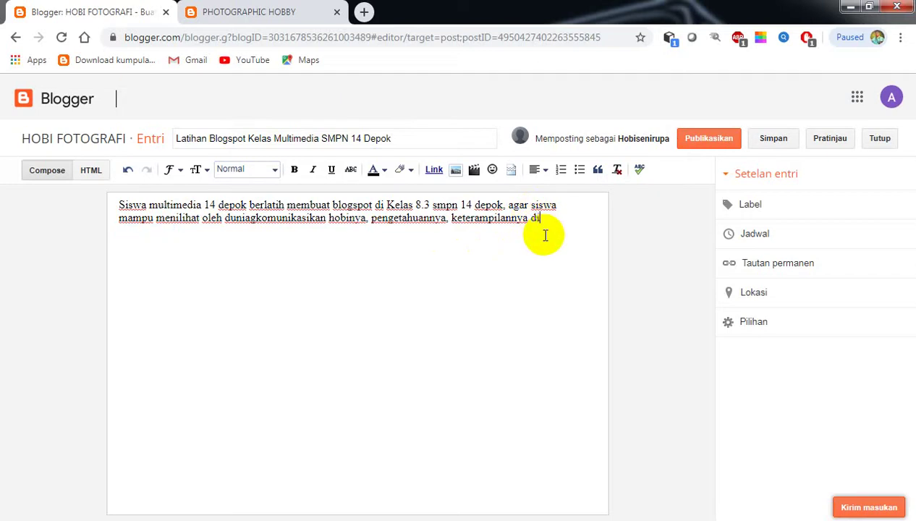
text(lihat oleh dunia. Siswa )
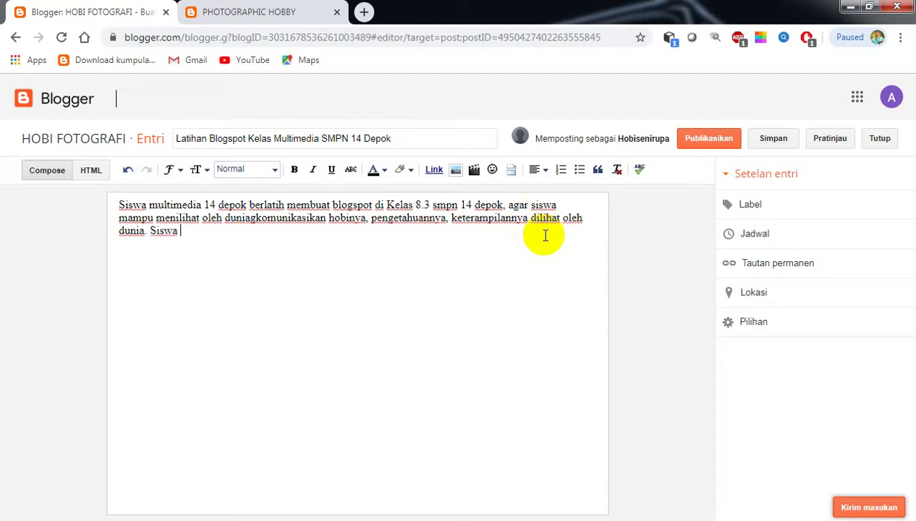
- Continue the sentence begun with "Siswa" by adding "yang berlatih terdiri dari kelas 7, kelas 8, kelas 9"
text(yang berlatih terd)
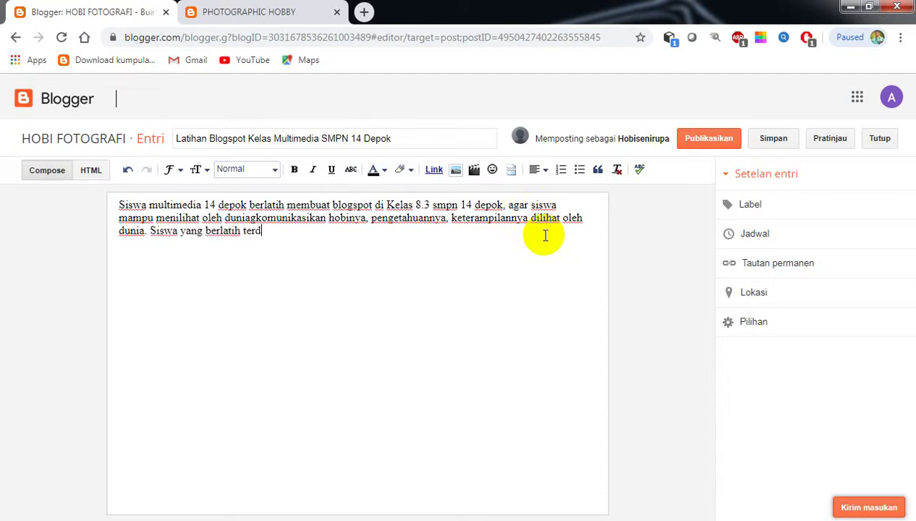
text(iri dari kelas 7)
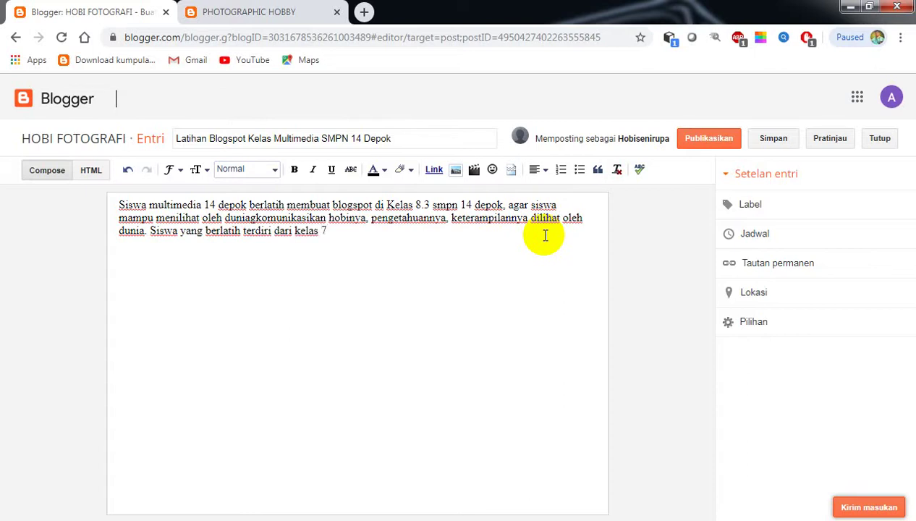
text(, kelas 8, kelas 9)
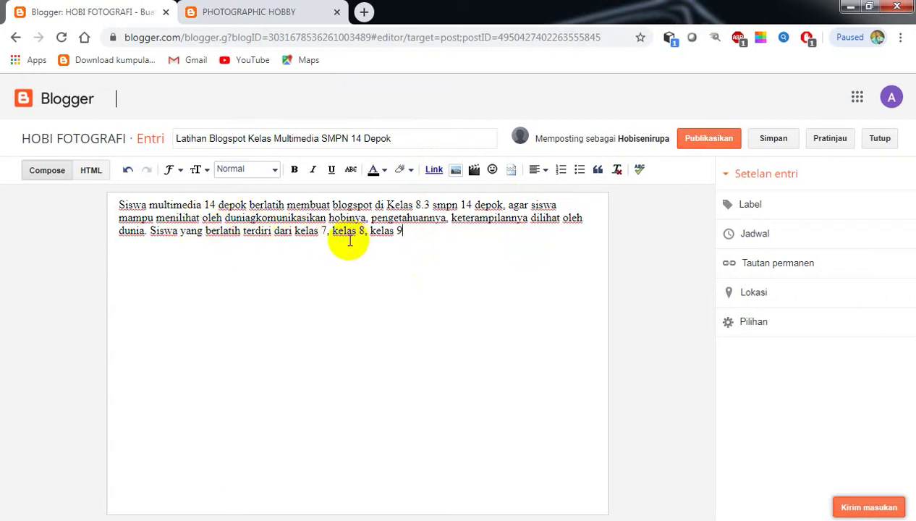
- Delete the stray "ilihat oleh dunia" from the second line to restore the word "mengkomunikasikan"
click(251, 217)
key(BackSpace)
key(BackSpace)
key(BackSpace)
key(BackSpace)
key(BackSpace)
key(BackSpace)
key(BackSpace)
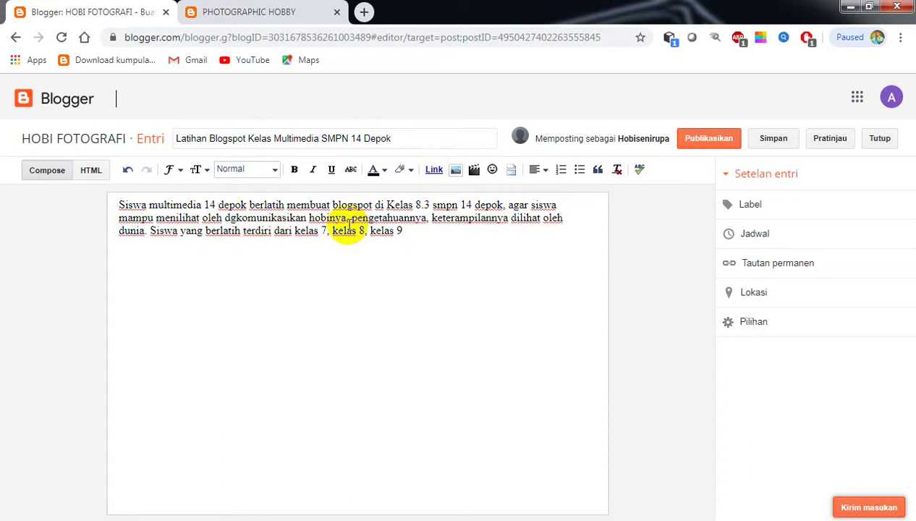
key(BackSpace)
key(BackSpace)
key(BackSpace)
key(BackSpace)
key(BackSpace)
key(BackSpace)
key(BackSpace)
key(BackSpace)
key(BackSpace)
key(BackSpace)
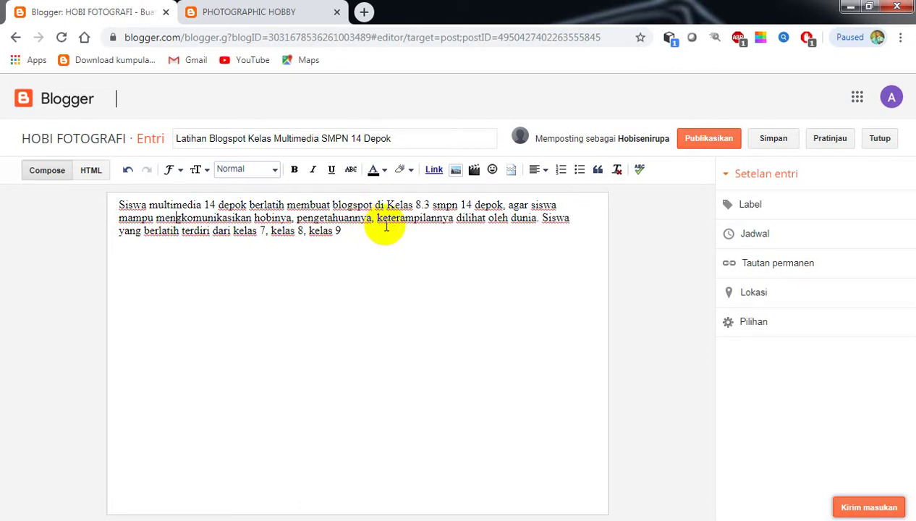
- Insert "melalui media online berupa Blog pribadi agar artikelnya" between "keterampilannya" and "dilihat oleh dunia"
click(455, 220)
text(melalui m)
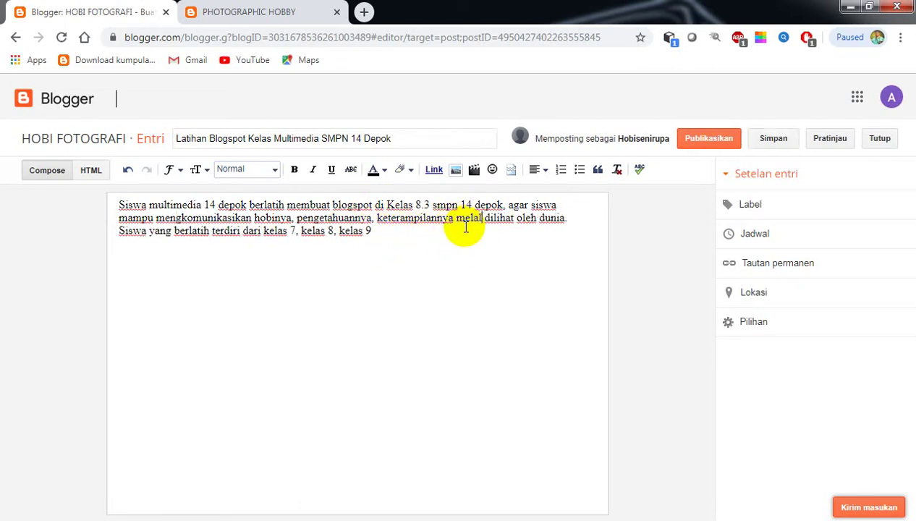
text(edia onli)
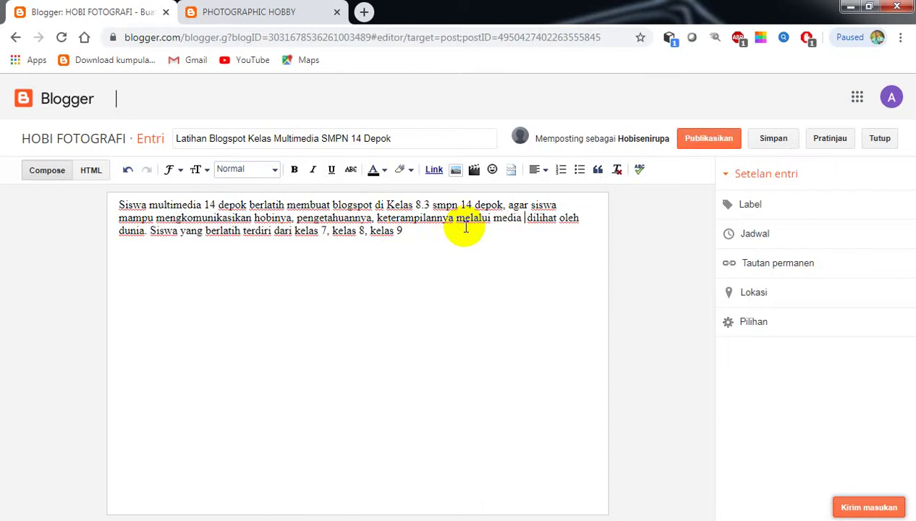
text(ne)
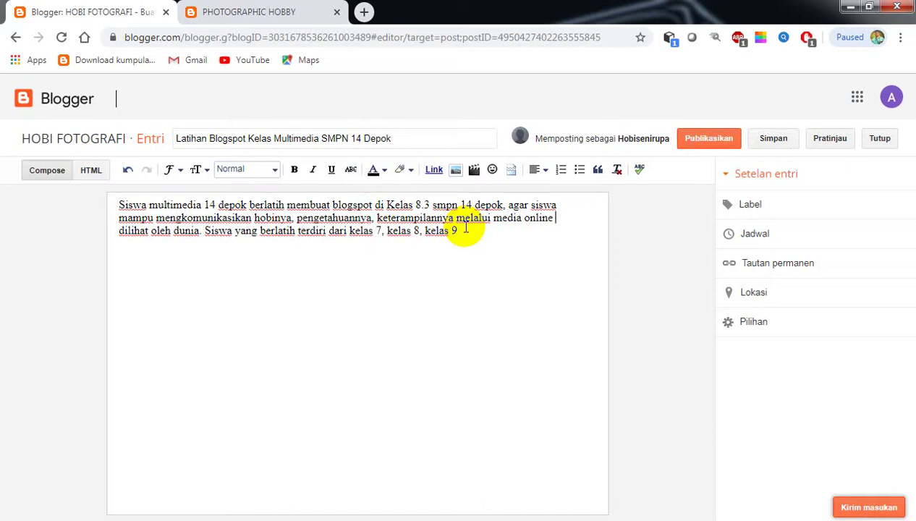
text( berupa Blog p)
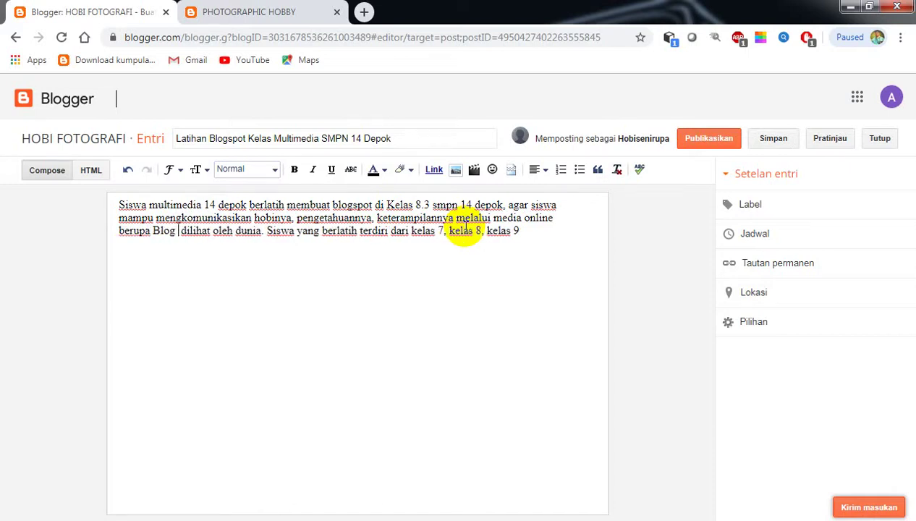
text(ribadi)
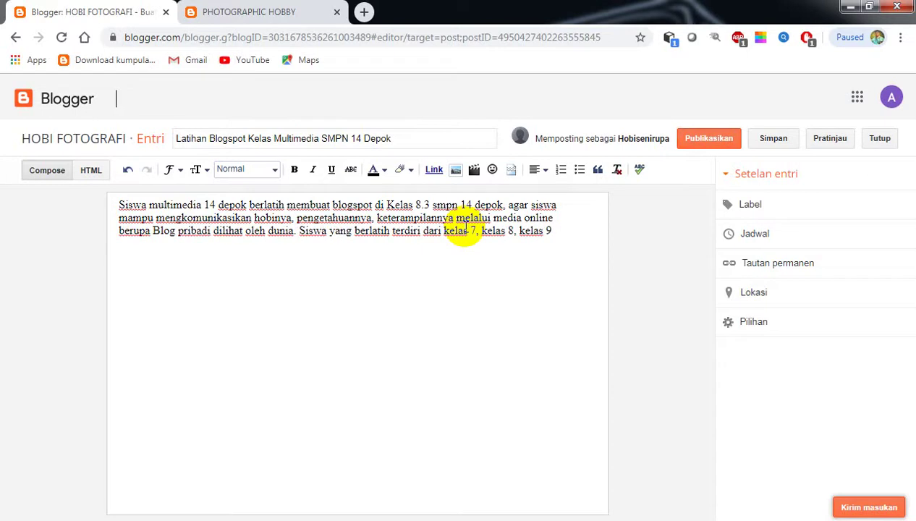
text( a)
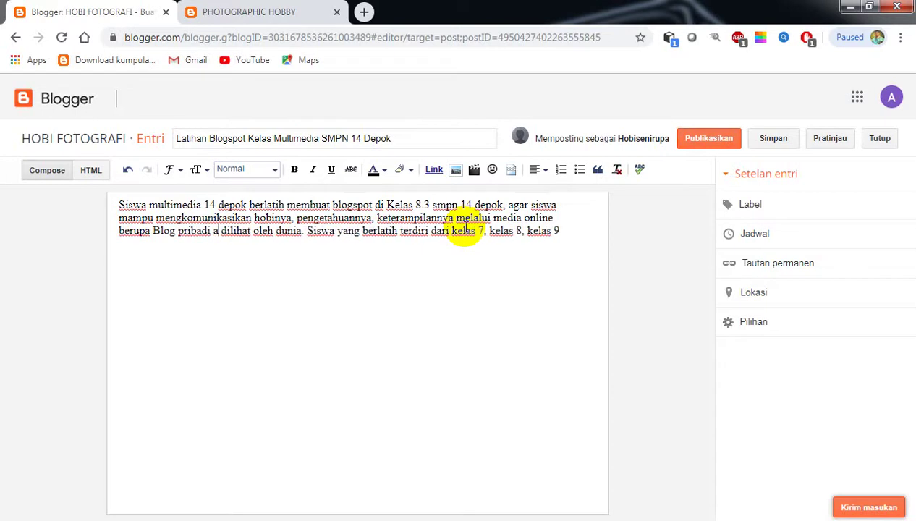
text(gar)
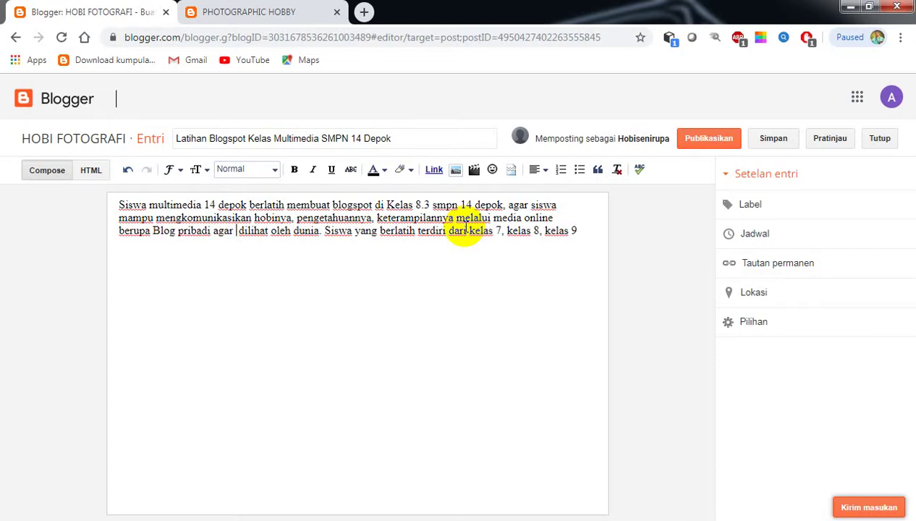
text( artikeln)
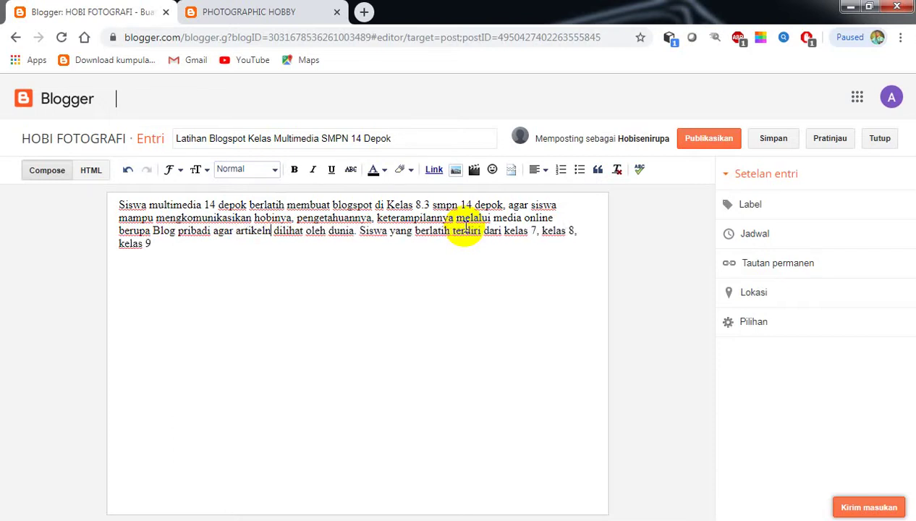
text(ya)
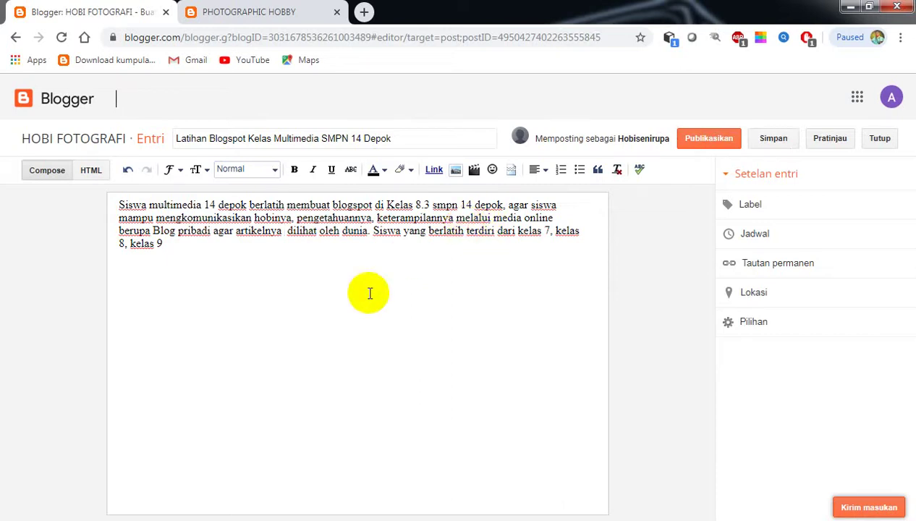
- Finish the last sentence of the body with ", semuanya berminat bidang multimedia yang waktunya setiap Jumat siang dari pukul 13.00-15.00 WIB"
click(183, 243)
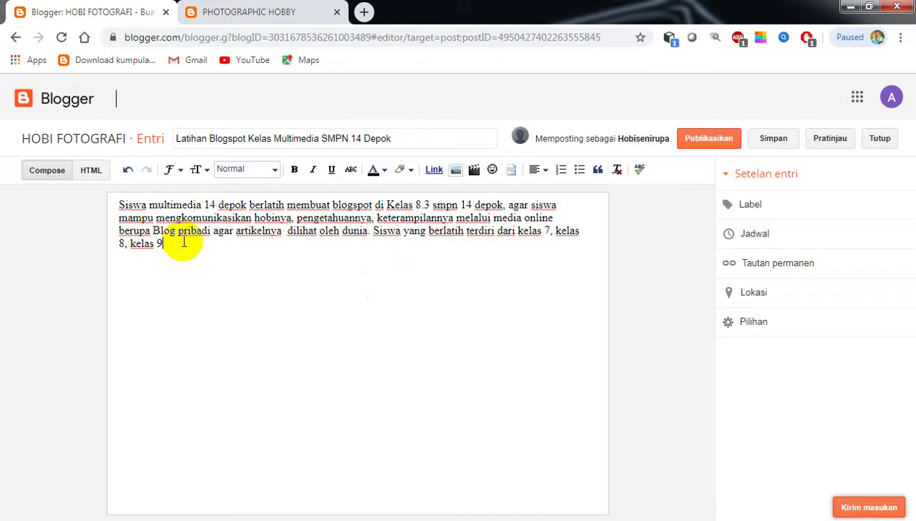
text(. Siswa yang berlatih terdiri dari kelas 7, kelas 8, kelas 9, semuanya berminat )
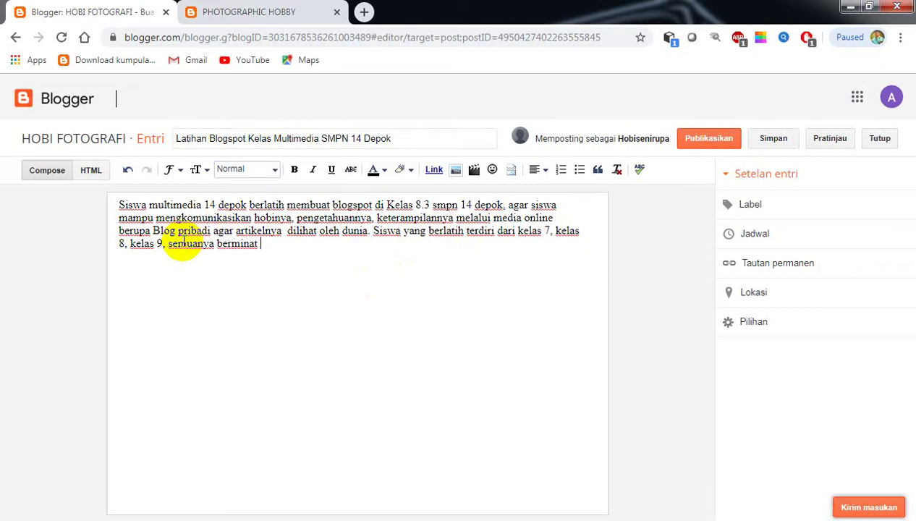
text(bidang multim)
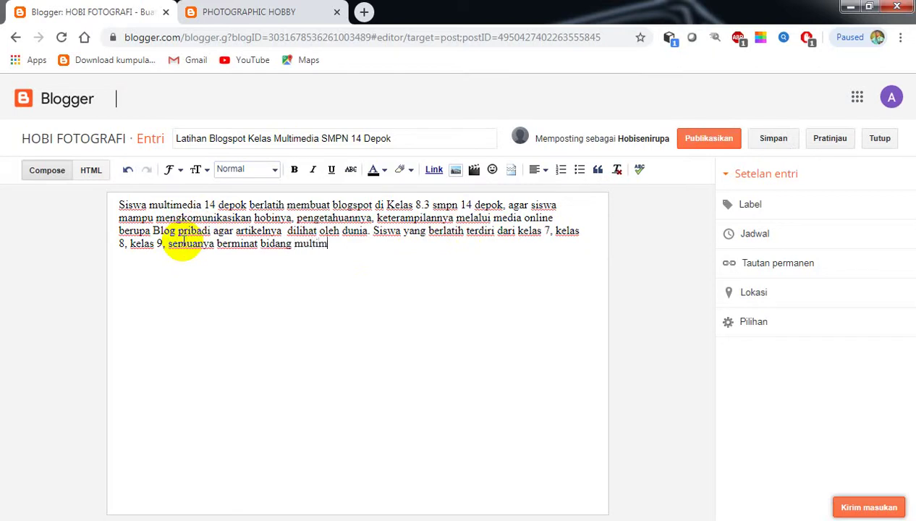
text(edia yang waktunya )
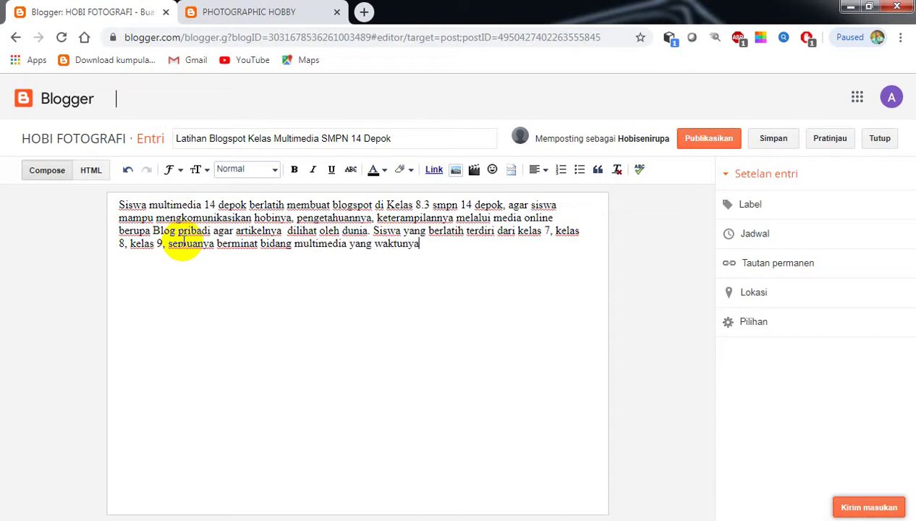
text(setiap Jum)
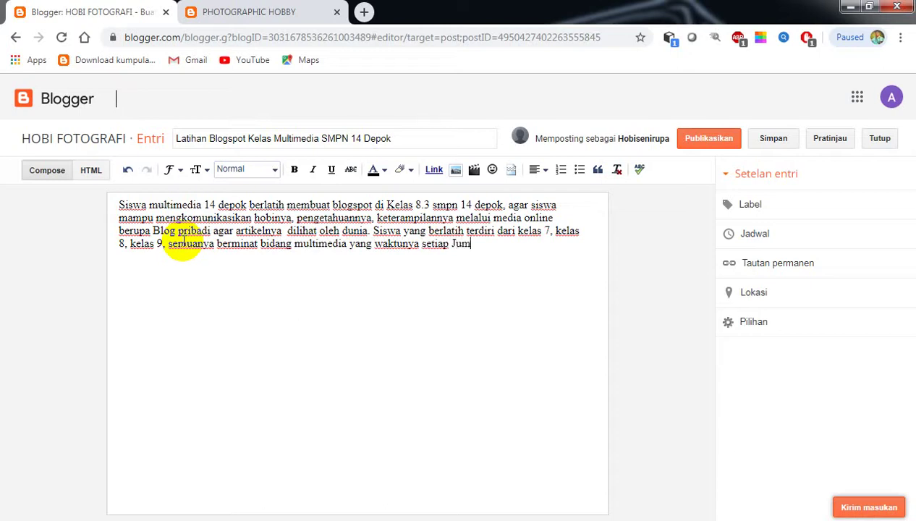
text(at siang dari )
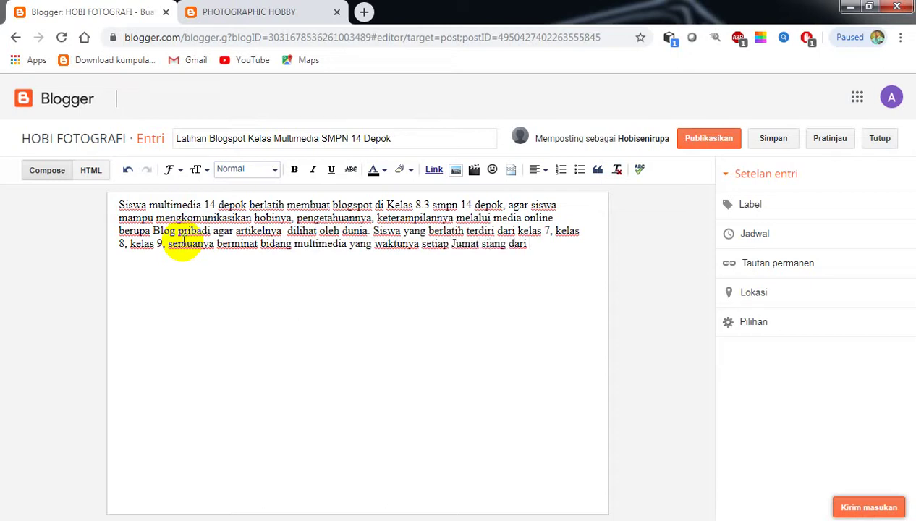
text(pukul 13.00-15)
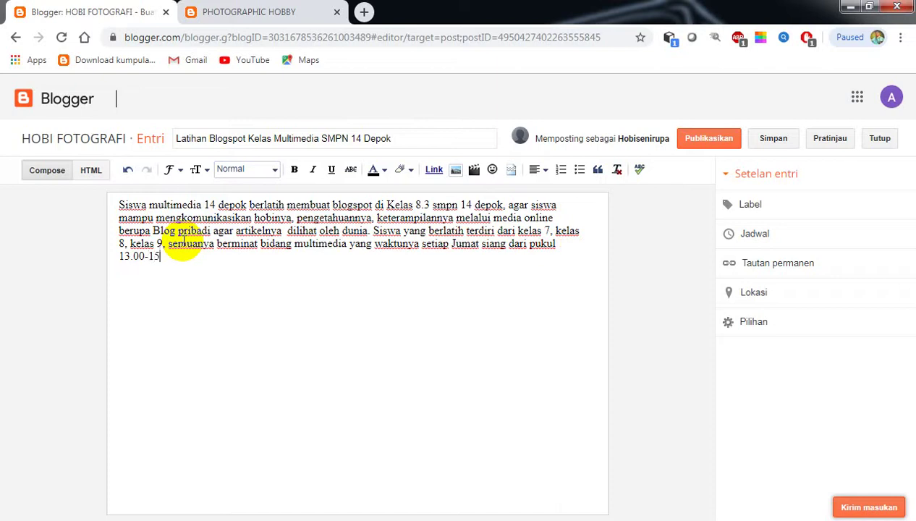
text(.00 WIN)
key(BackSpace)
text(B)
- Justify the entire body text of the post
drag(227, 268, 107, 199)
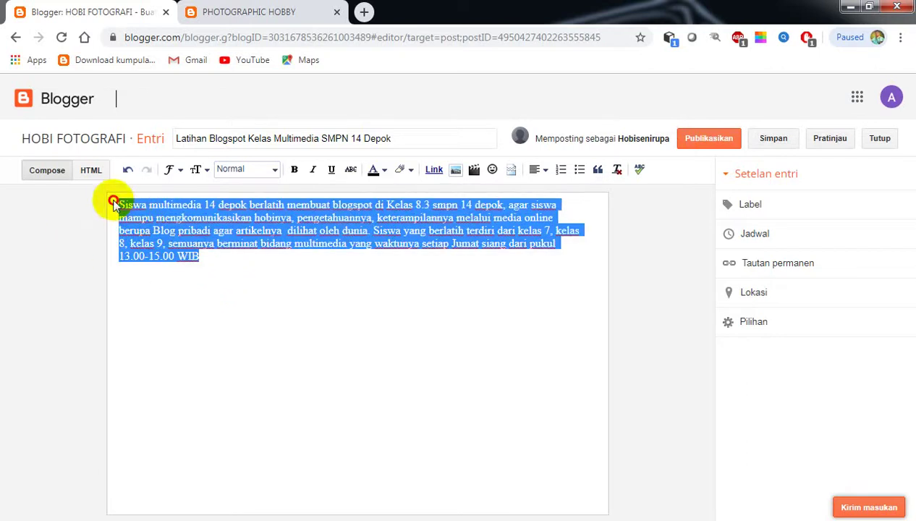
click(541, 170)
click(554, 243)
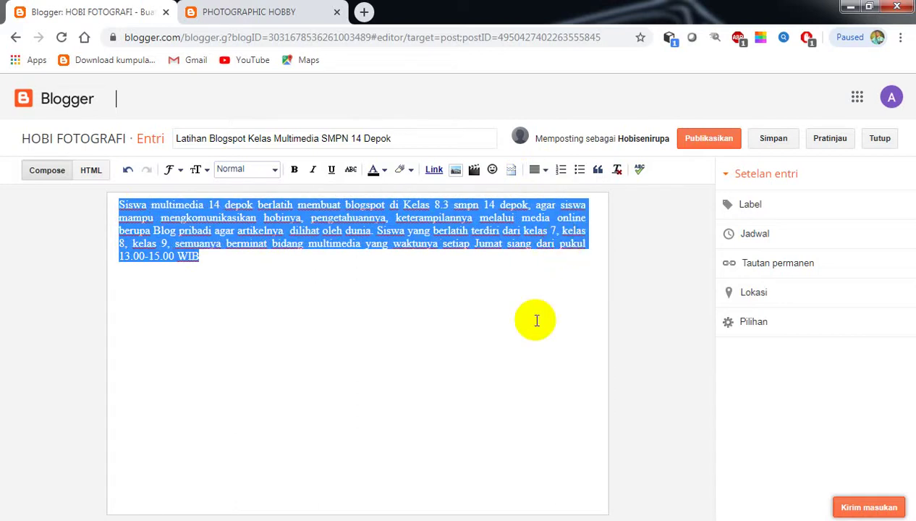
click(439, 309)
drag(248, 279, 107, 212)
click(543, 171)
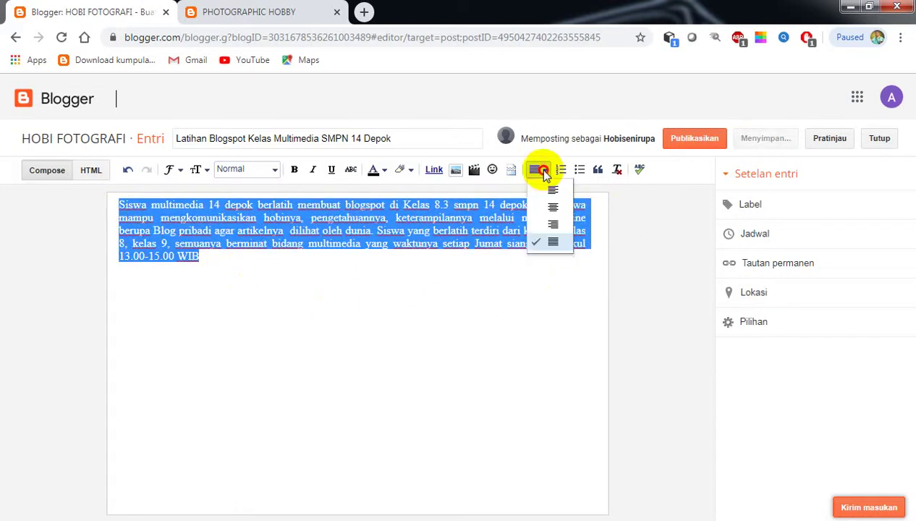
click(554, 242)
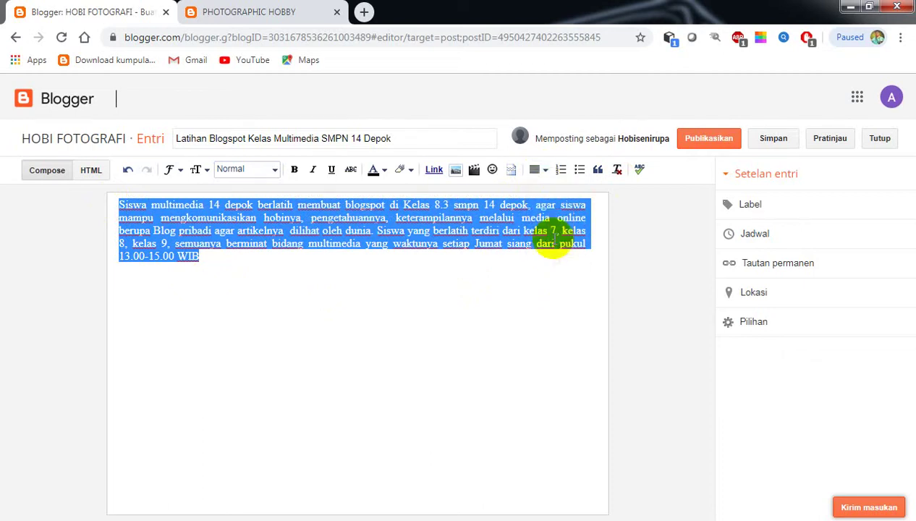
- Try right and centre alignment on the whole body text and set it back to justified
click(543, 169)
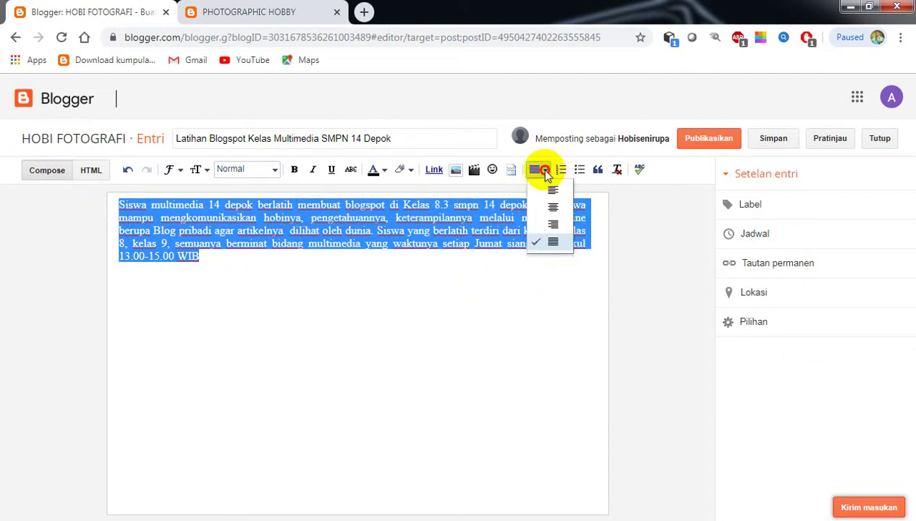
click(553, 224)
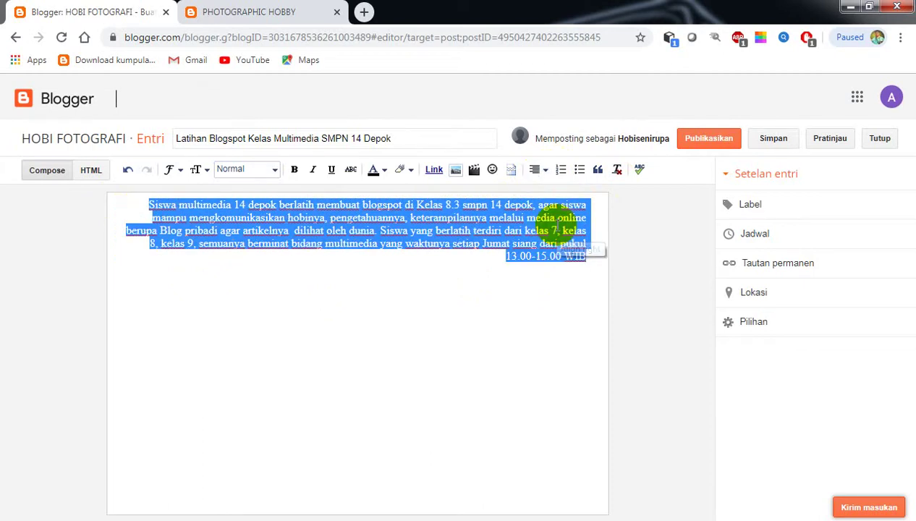
click(539, 169)
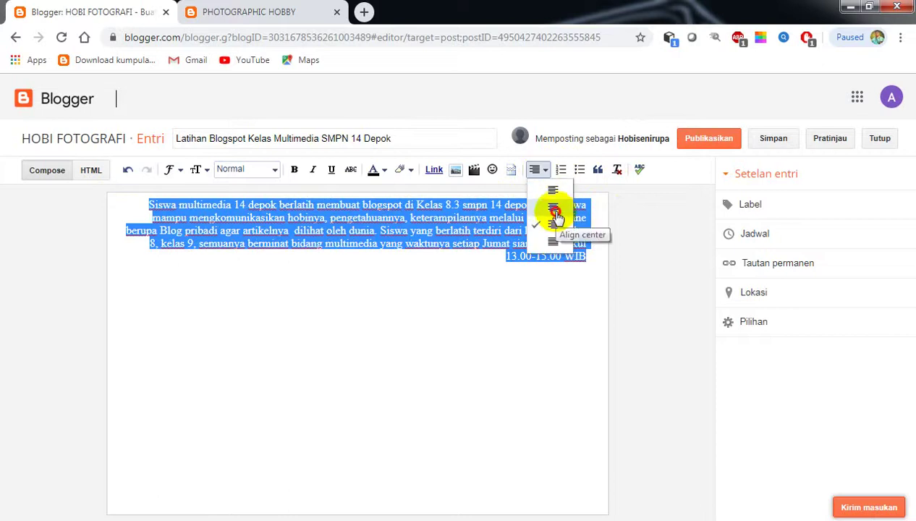
click(554, 209)
click(542, 171)
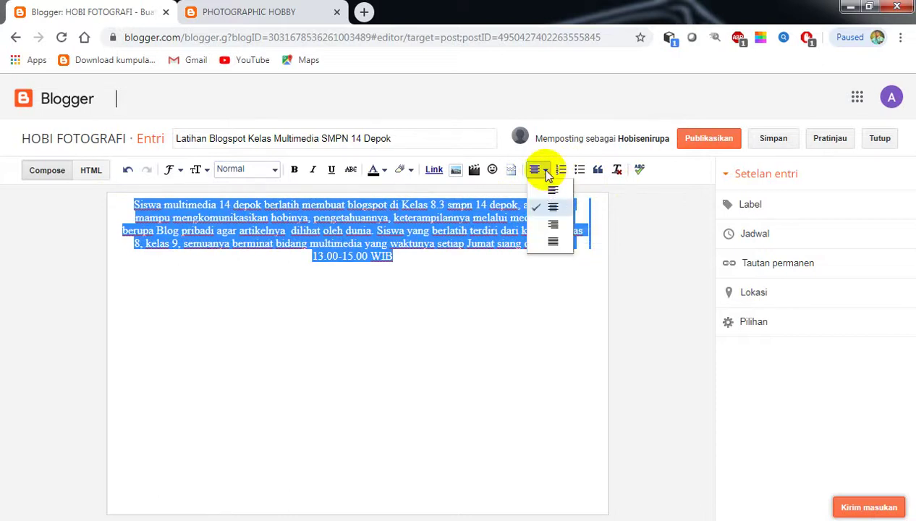
click(553, 245)
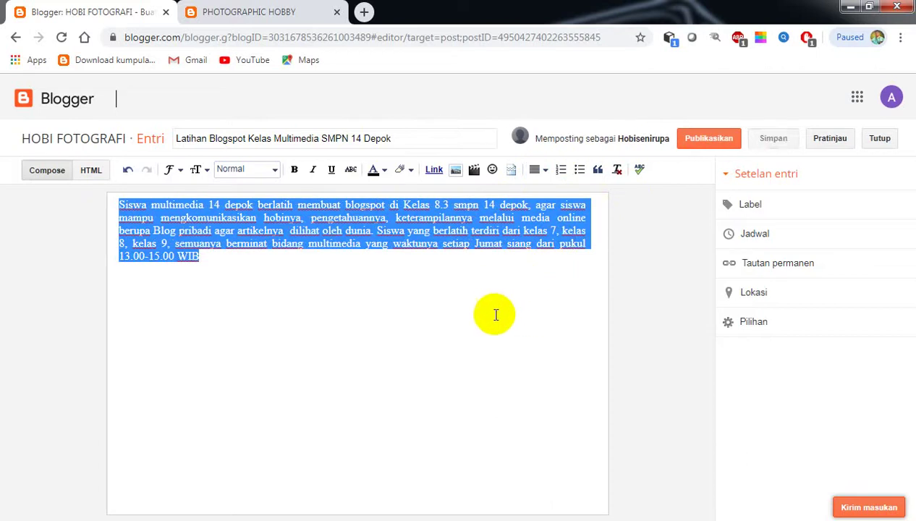
click(426, 339)
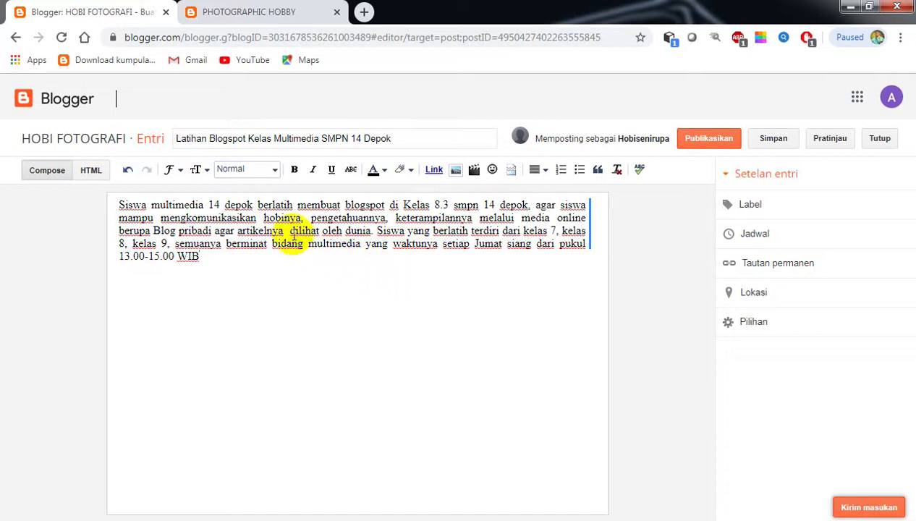
- Insert "dapat" before "dilihat oleh dunia" and split the text at "Siswa yang berlatih" into a second paragraph separated by a blank line
click(288, 230)
text(dapat)
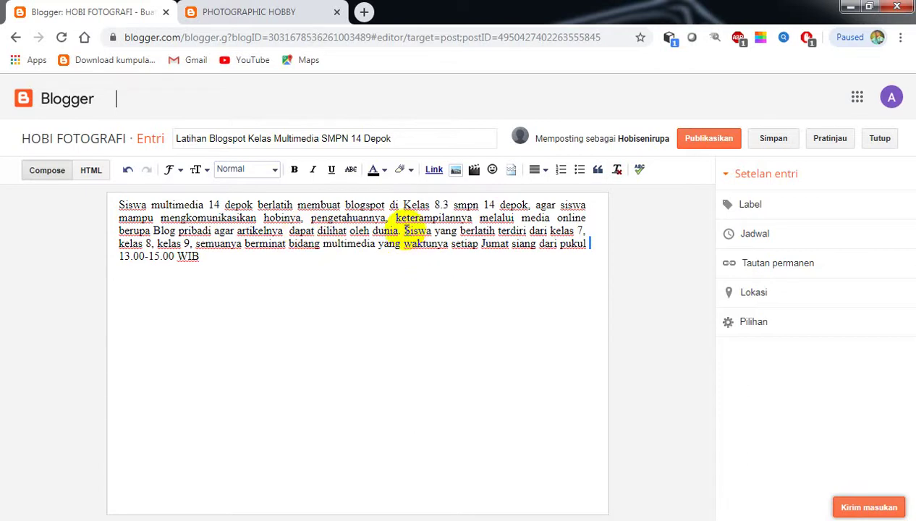
drag(403, 231, 410, 230)
click(404, 230)
key(Return)
key(Return)
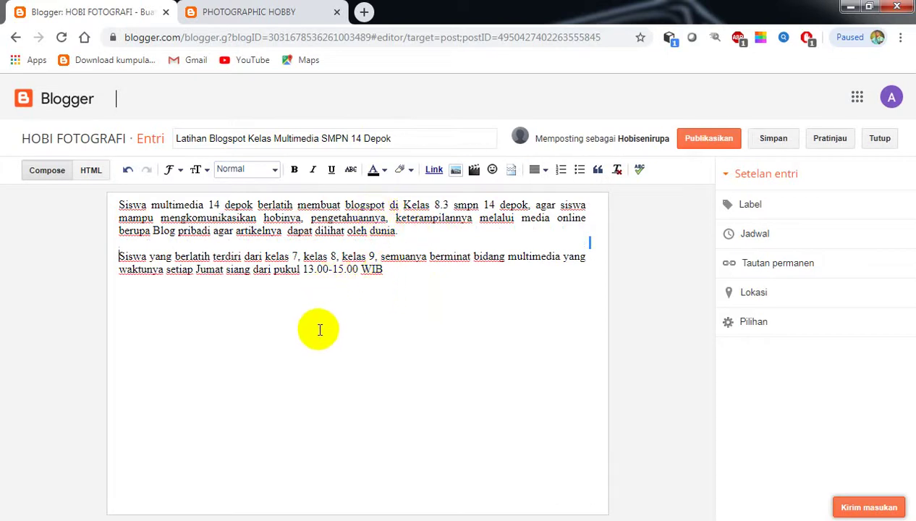
- Review the paragraph style choices for the body text and keep the Normal style
drag(395, 281, 126, 199)
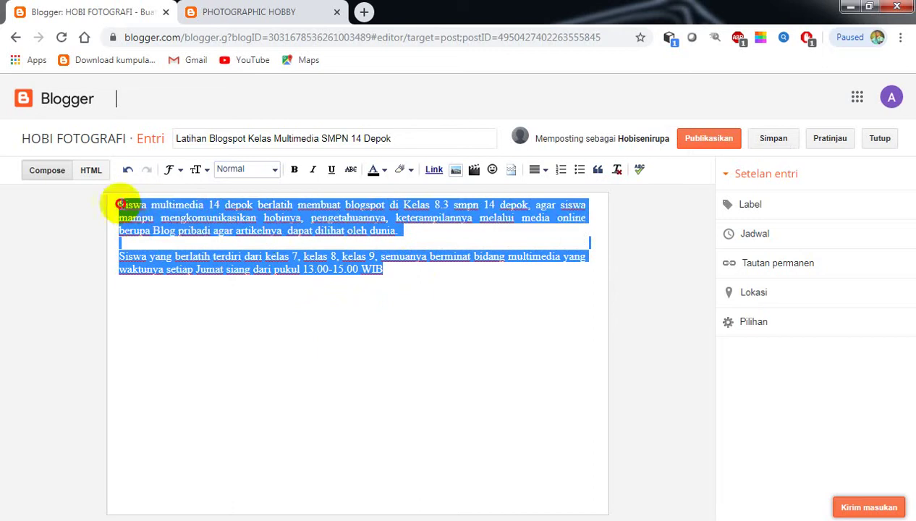
click(337, 342)
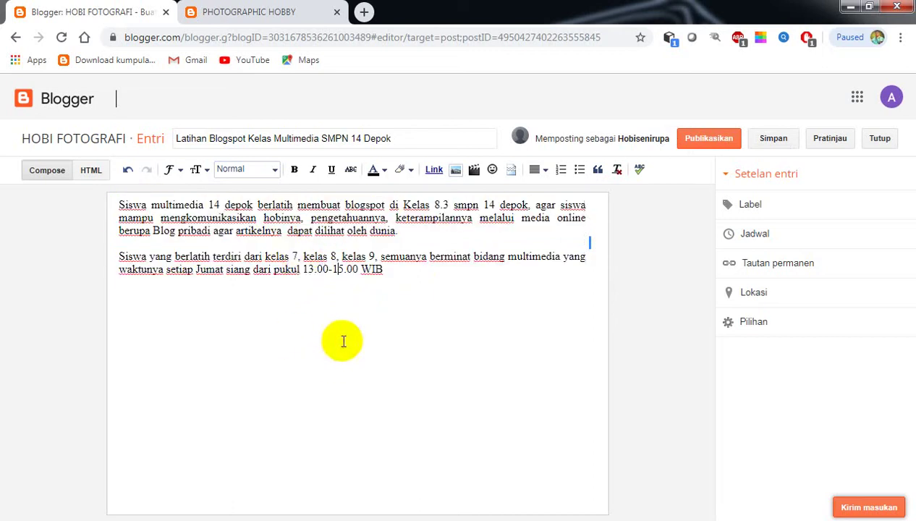
click(276, 172)
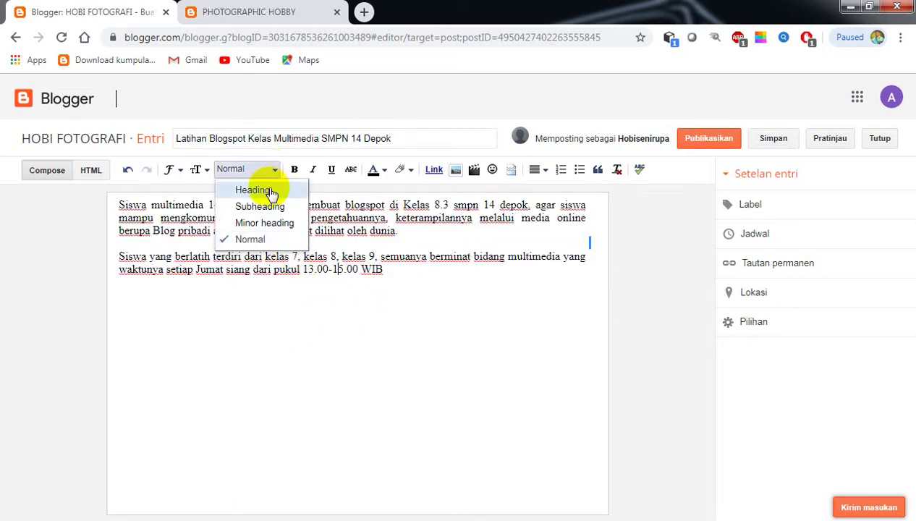
click(248, 239)
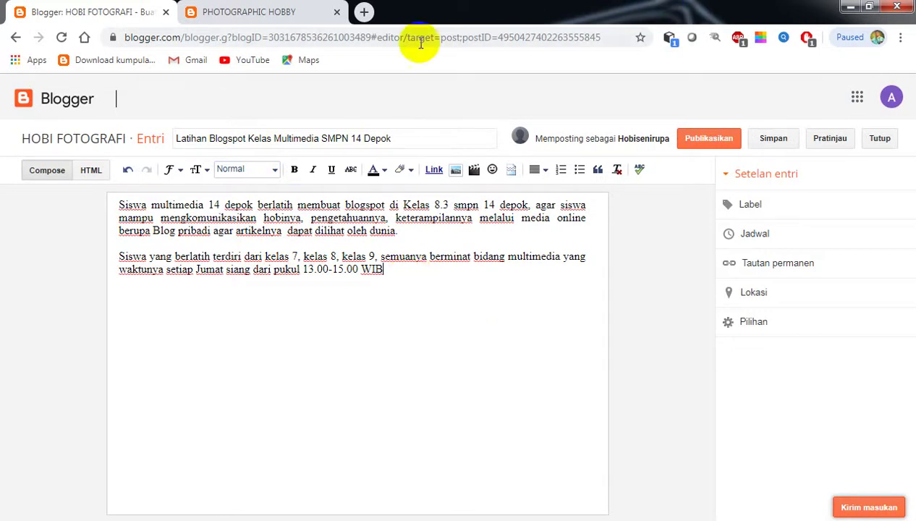
- Open masjidjamialhidayahbedahan.blogspot.com in a new tab, examine its latest post's layout as an example, and return to the post editor
click(362, 12)
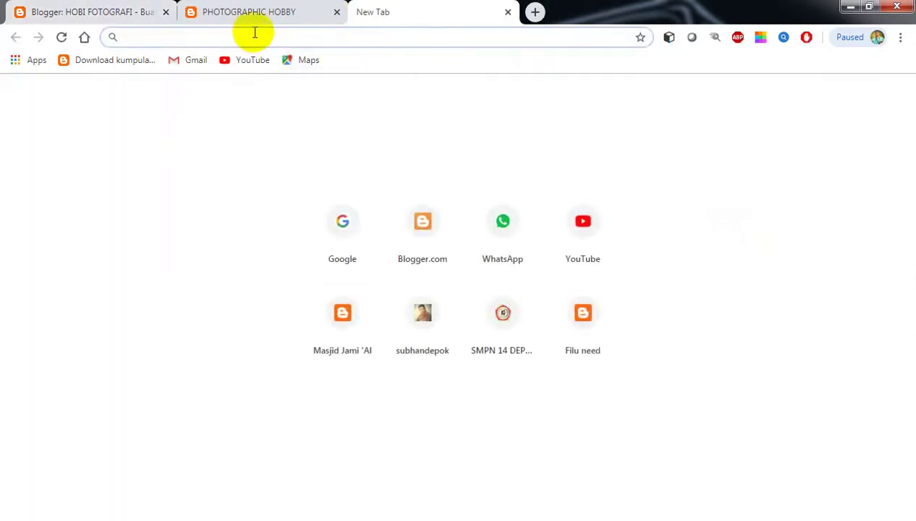
text(masjidjamialhidayahbedahan.blogspot.com)
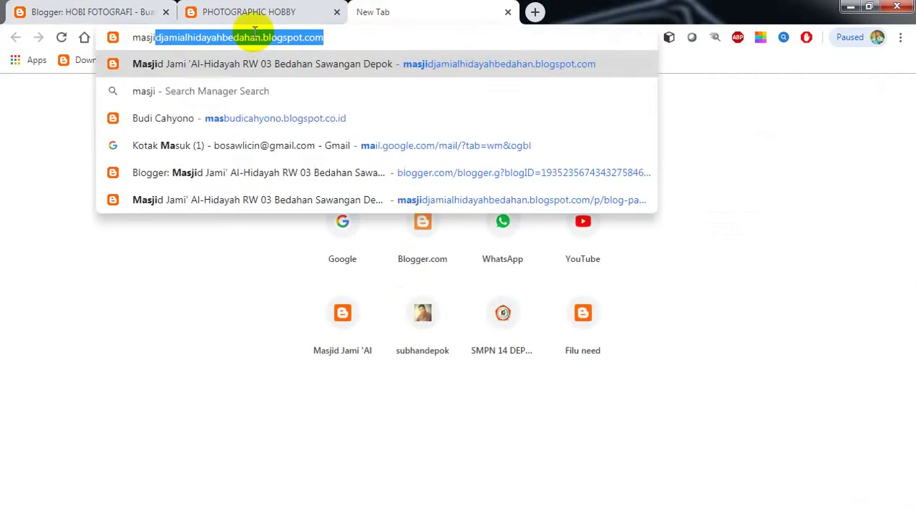
key(Return)
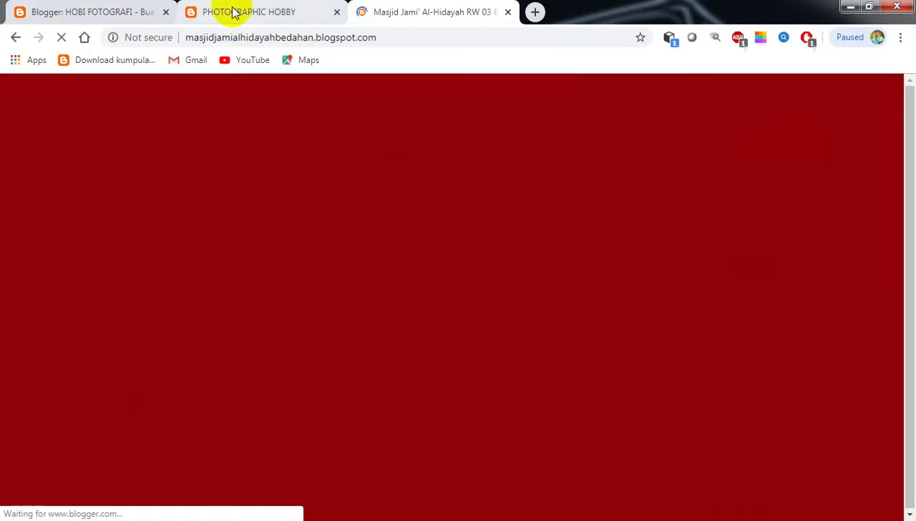
scroll(149, 415, down, 3)
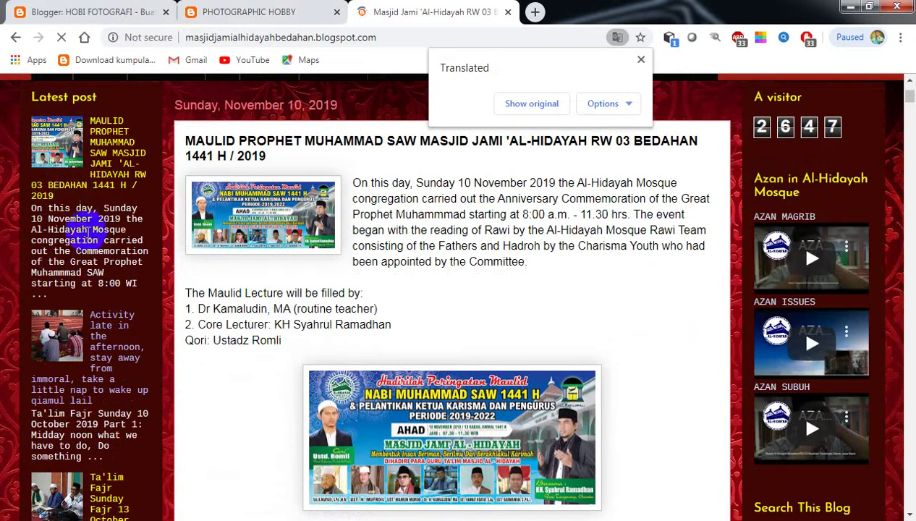
click(276, 16)
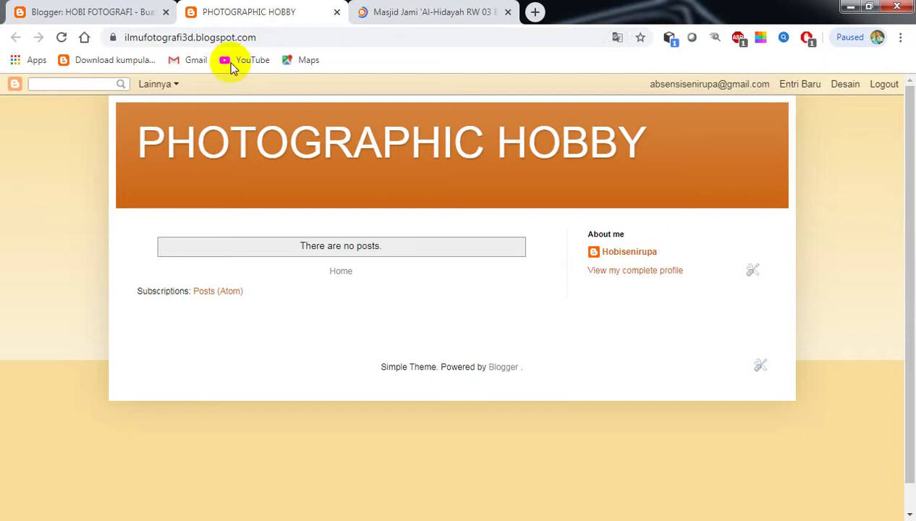
click(86, 12)
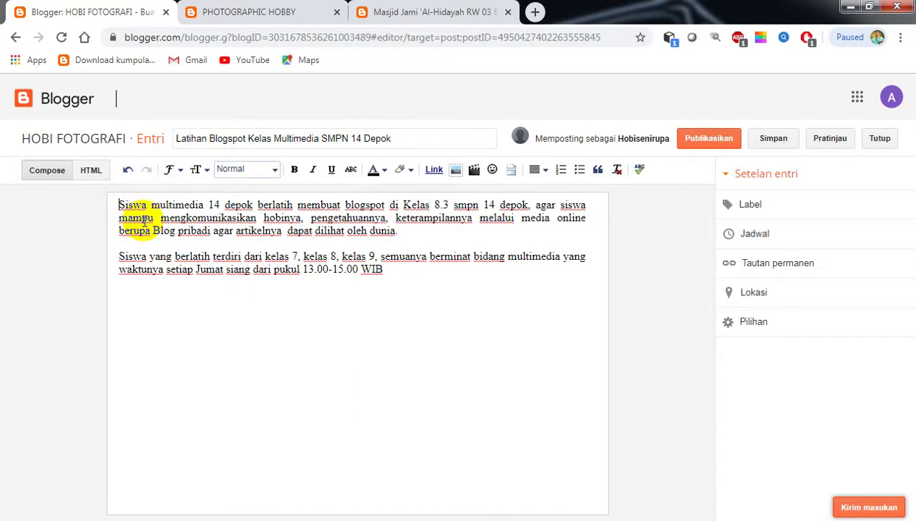
- Upload the first double-portrait photo from the folder listed after FOTO MAULID 2019 on Data (D:) and insert it above the body text
click(457, 176)
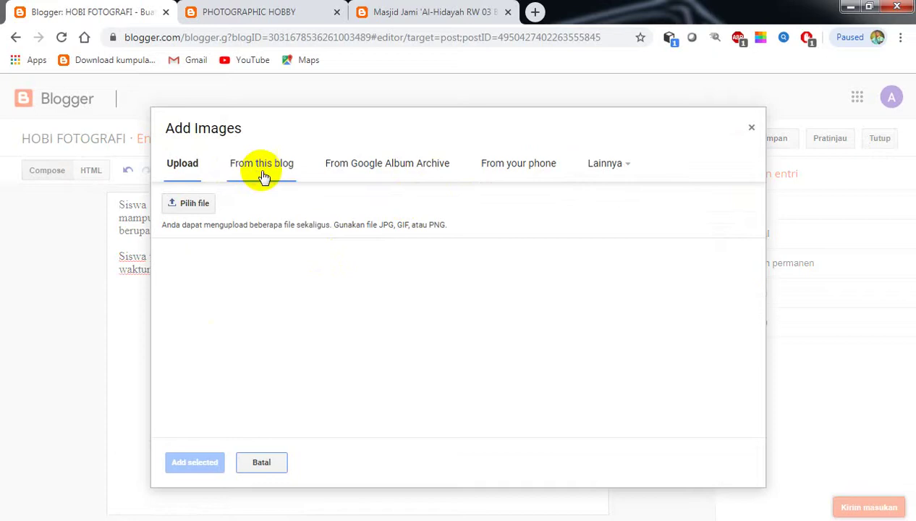
click(195, 202)
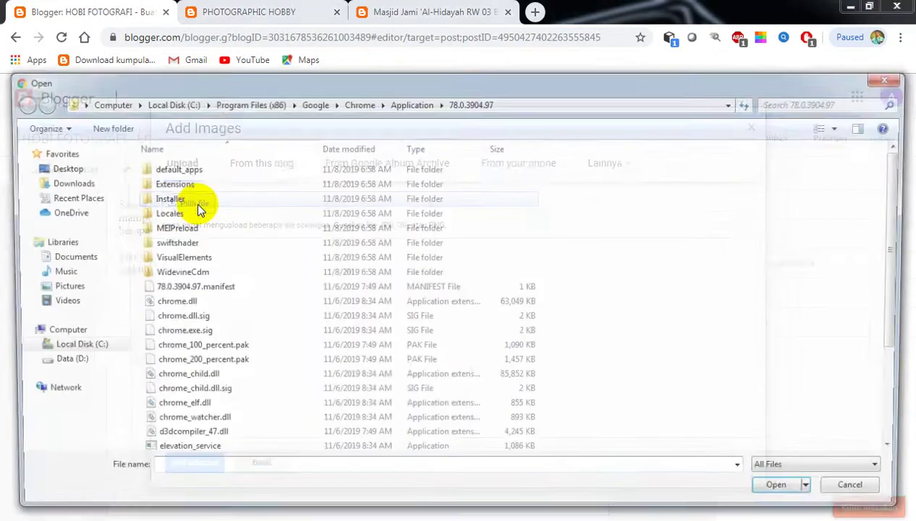
click(69, 365)
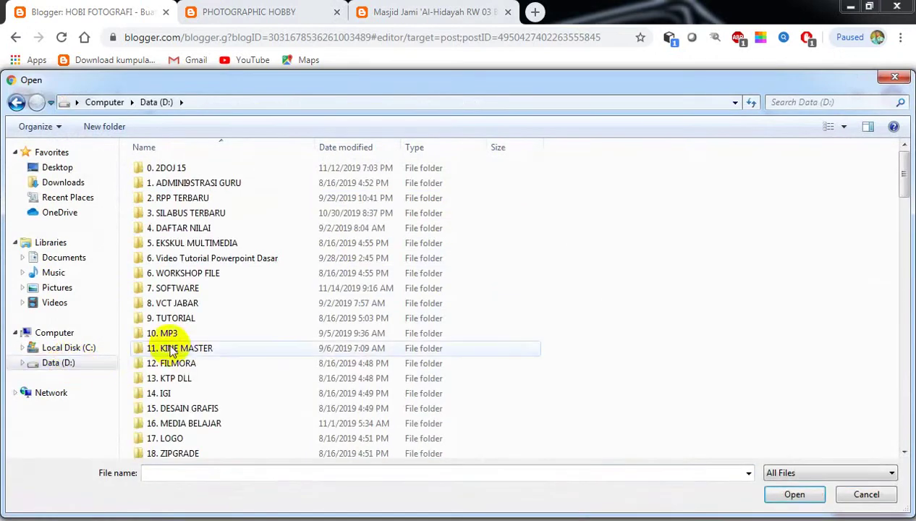
scroll(224, 359, down, 2)
scroll(224, 359, down, 5)
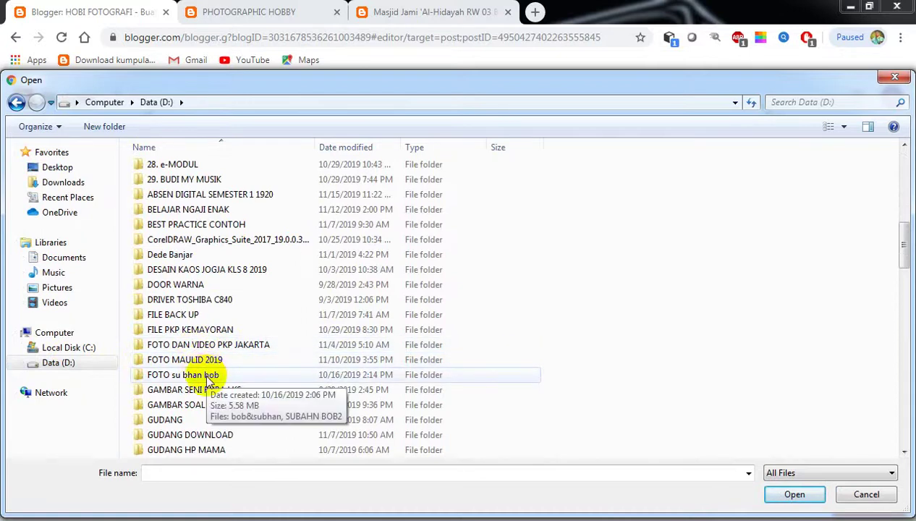
double_click(204, 361)
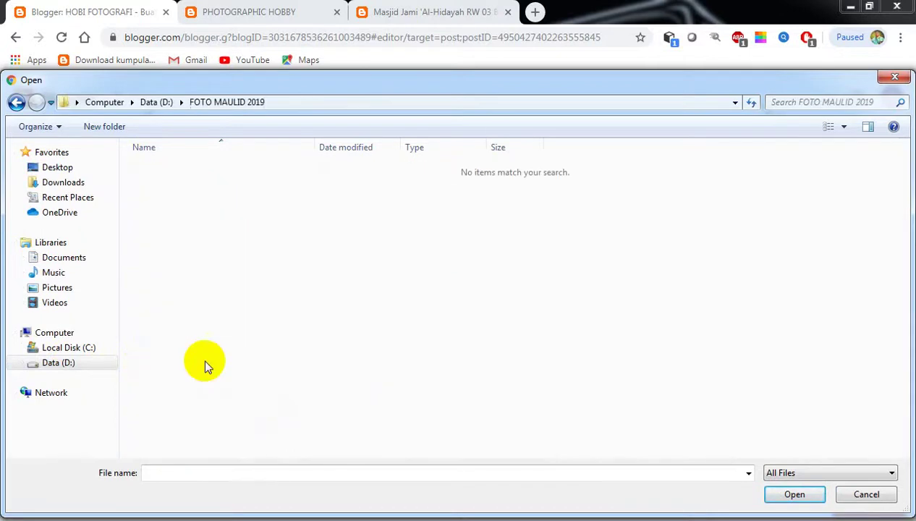
click(16, 102)
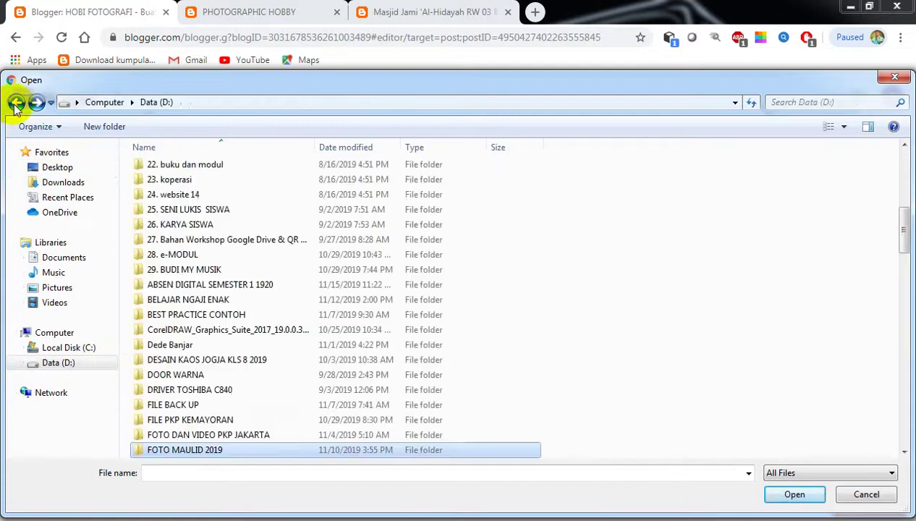
scroll(230, 408, down, 2)
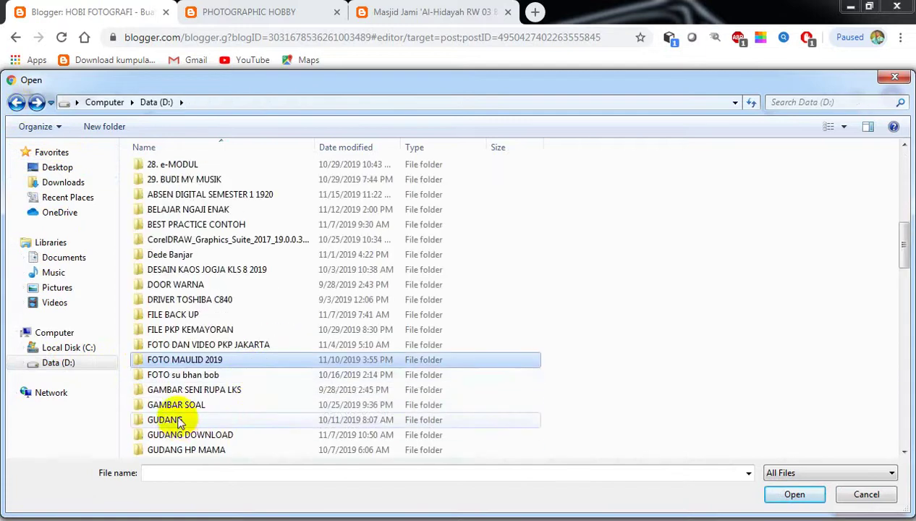
double_click(168, 375)
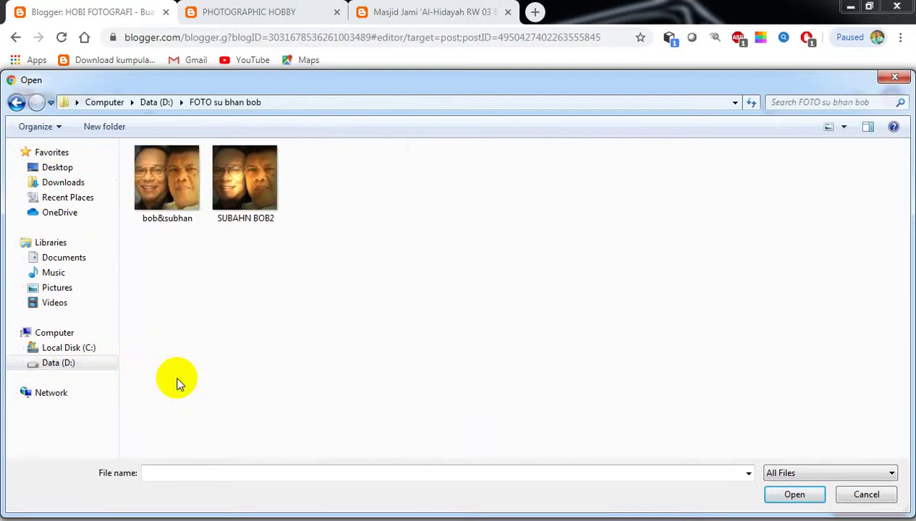
click(166, 179)
click(783, 498)
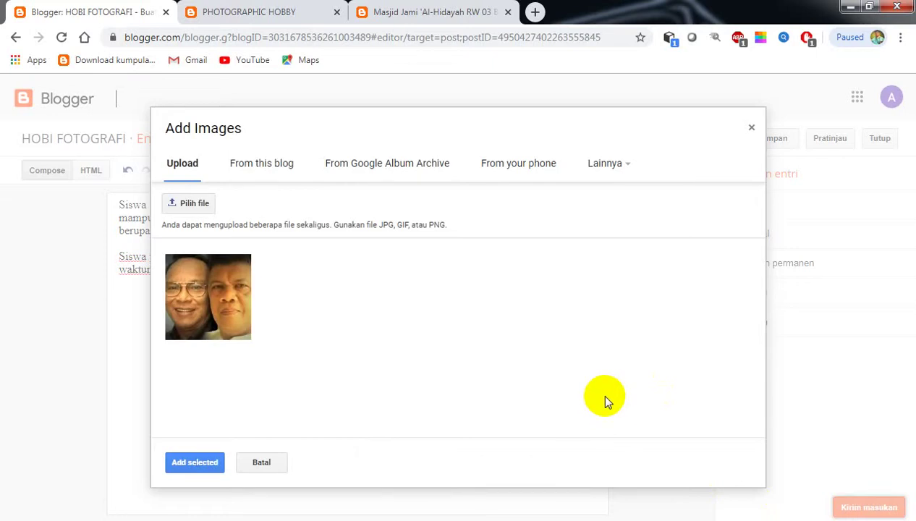
click(188, 463)
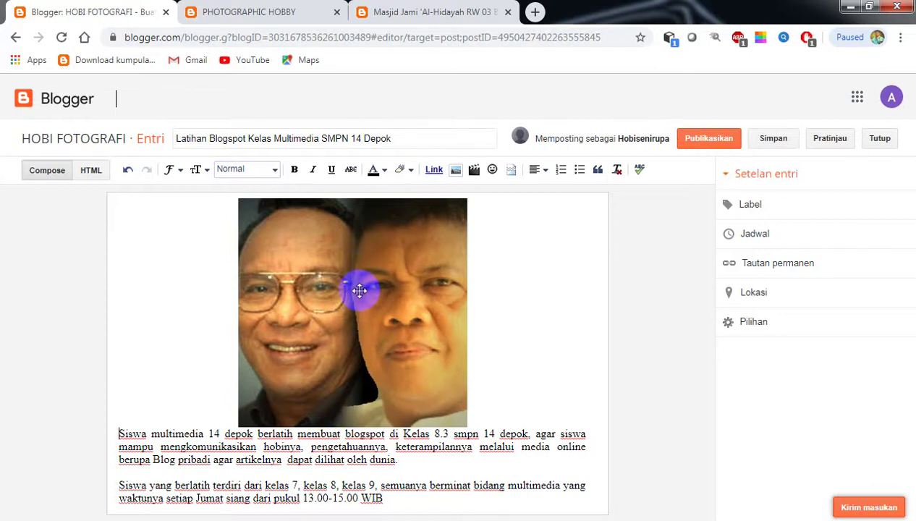
- Set the inserted photo to Small size and align it left so the text wraps beside it
click(355, 293)
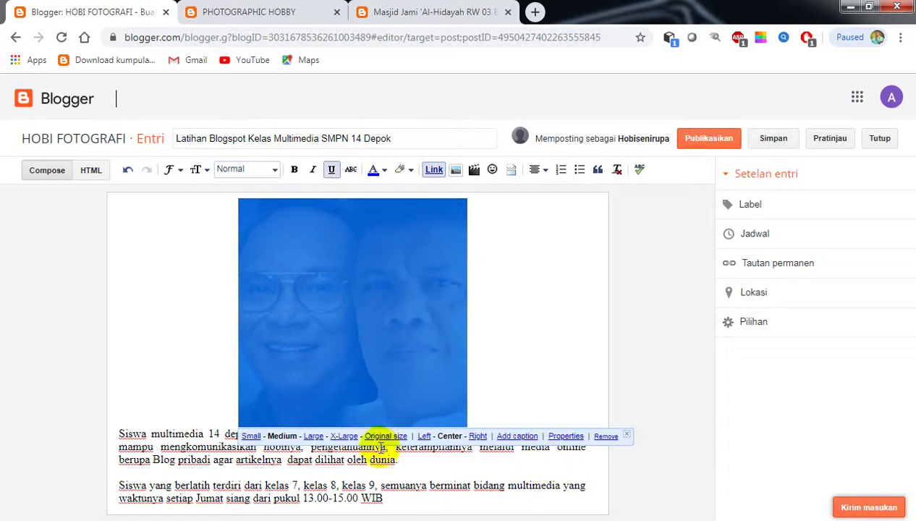
click(252, 437)
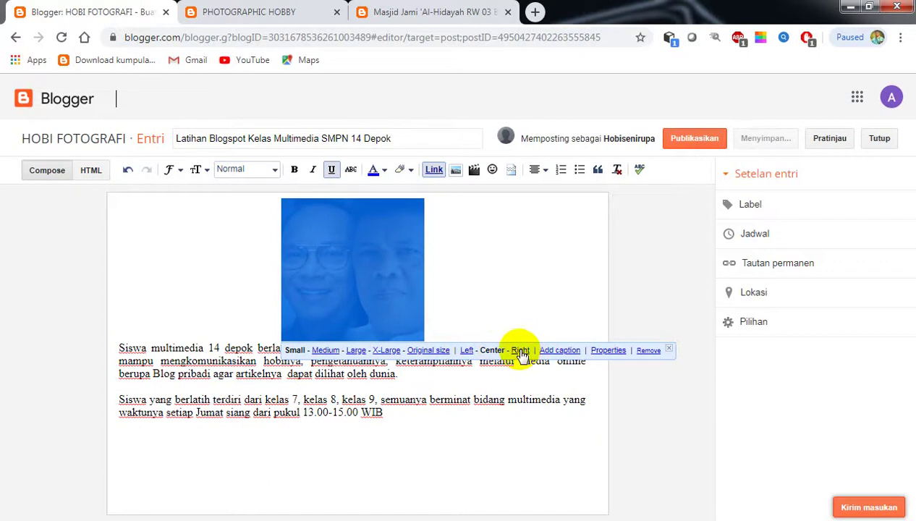
click(467, 351)
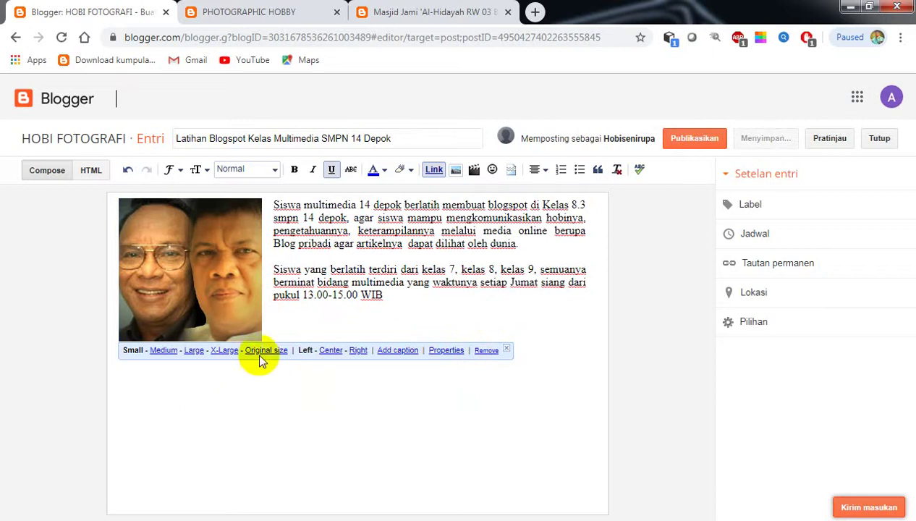
click(164, 351)
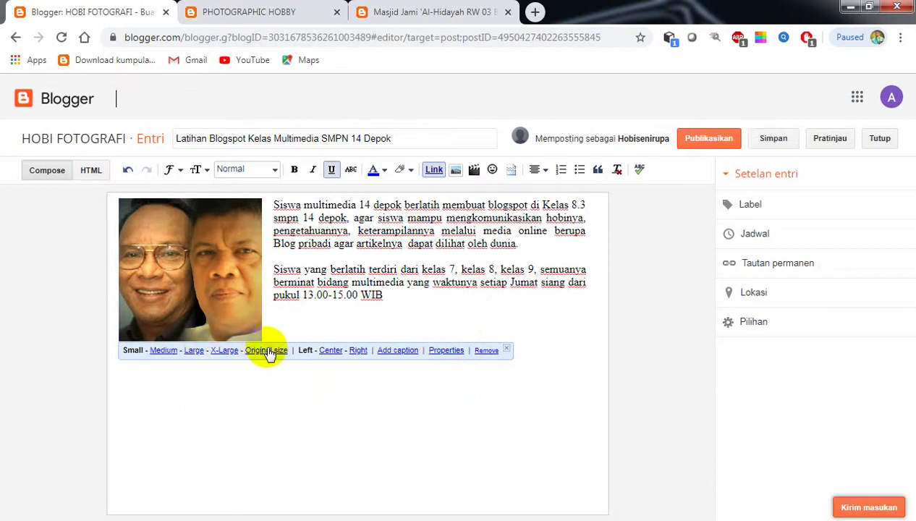
click(306, 352)
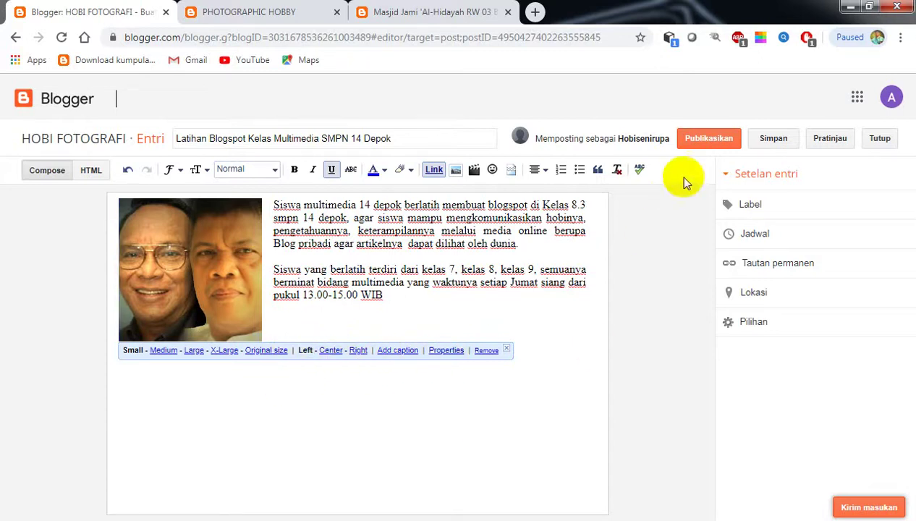
- Publish the post, reload the blog's public page in the PHOTOGRAPHIC HOBBY tab and dismiss the translation notice
click(698, 139)
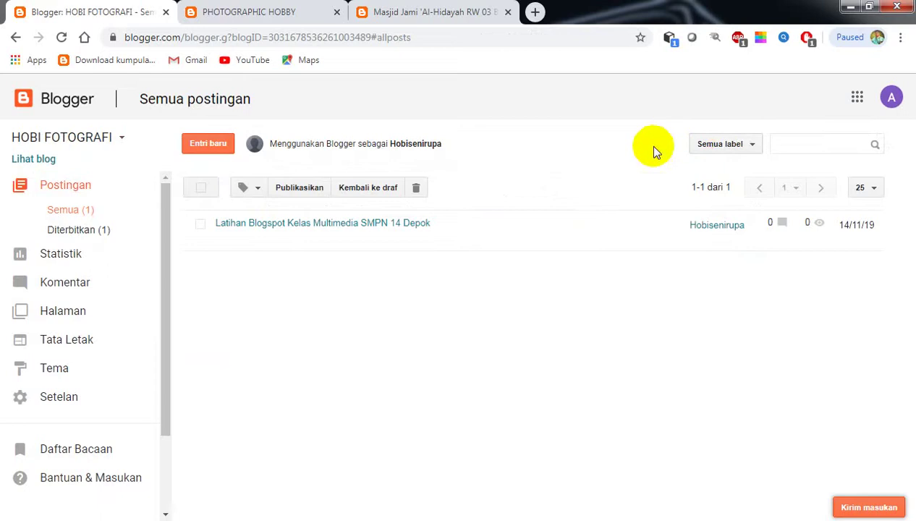
click(247, 18)
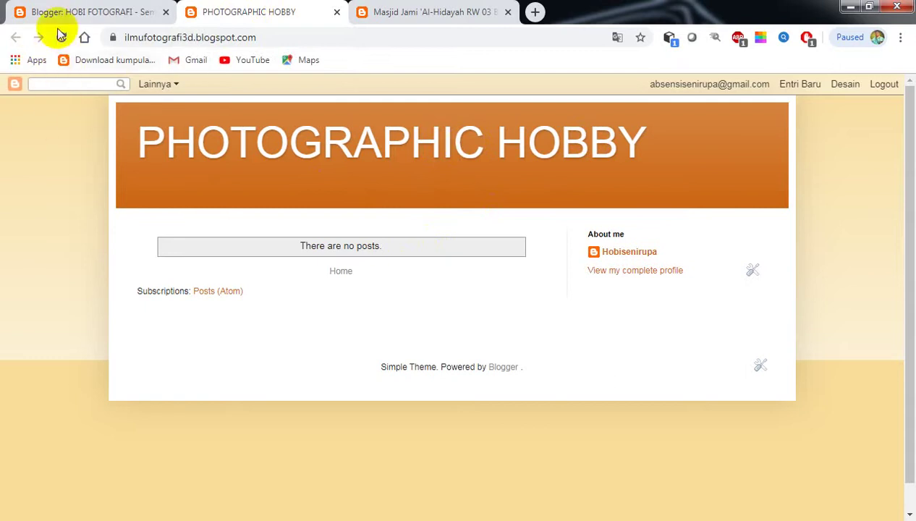
click(62, 39)
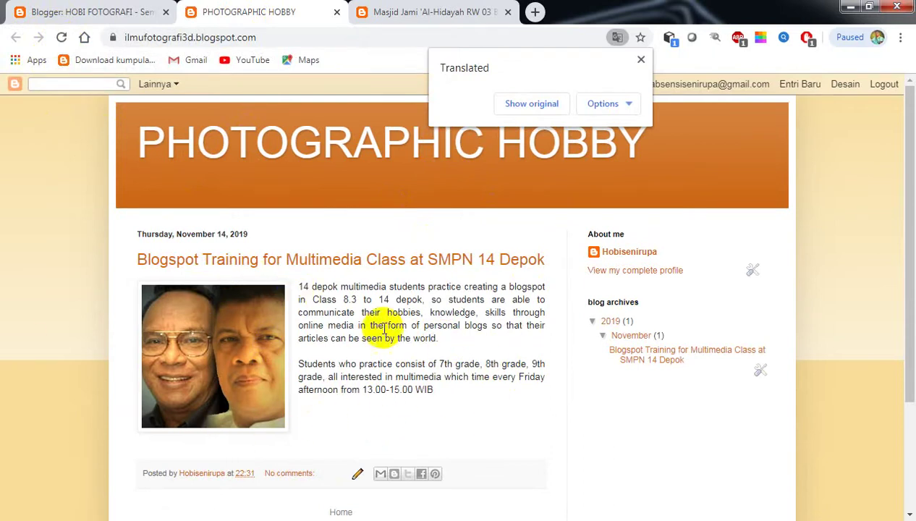
click(641, 61)
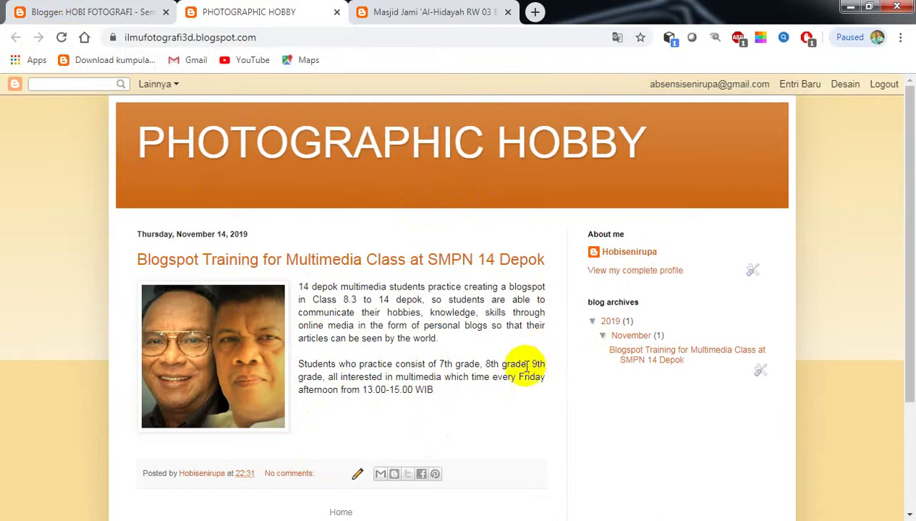
- Examine the published post's title, photo and paragraph layout on the blog's public page
click(262, 336)
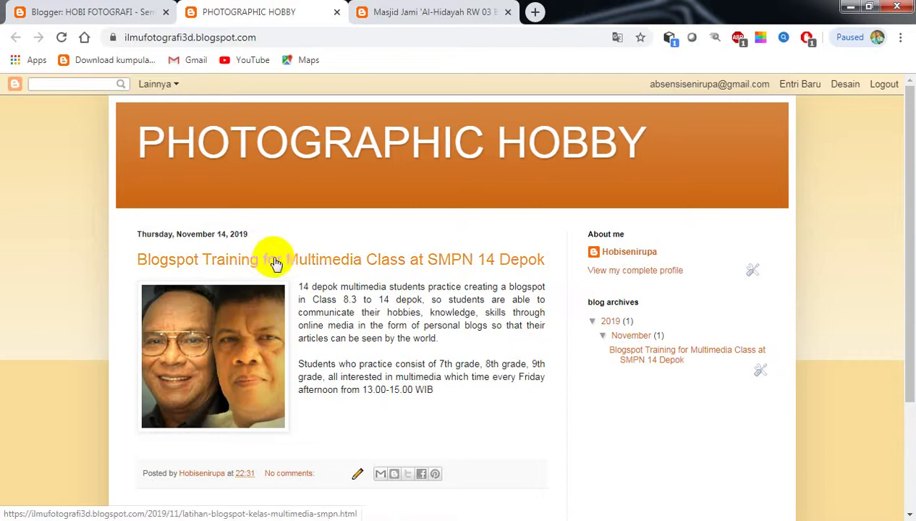
click(331, 160)
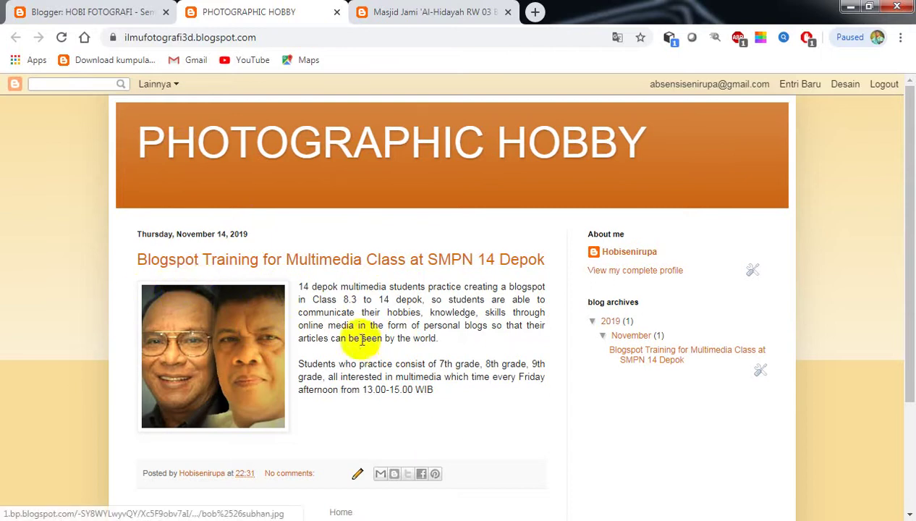
click(272, 216)
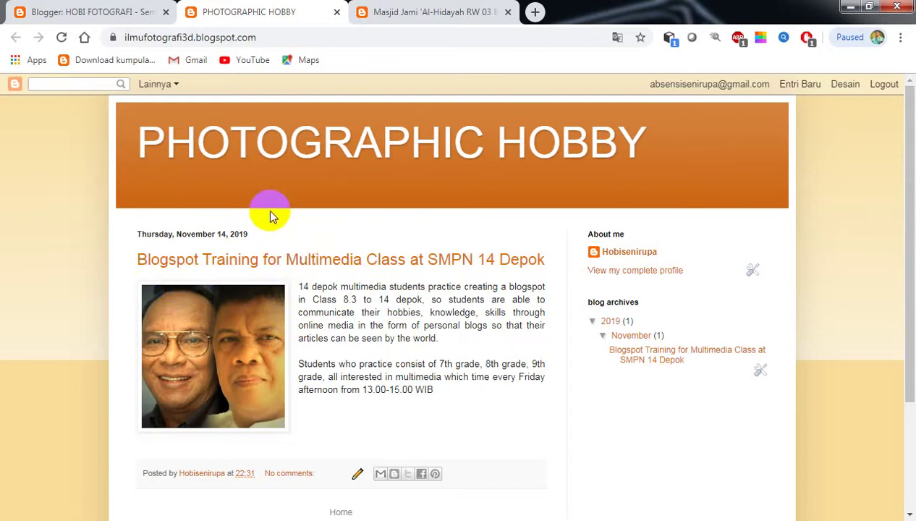
scroll(340, 239, down, 2)
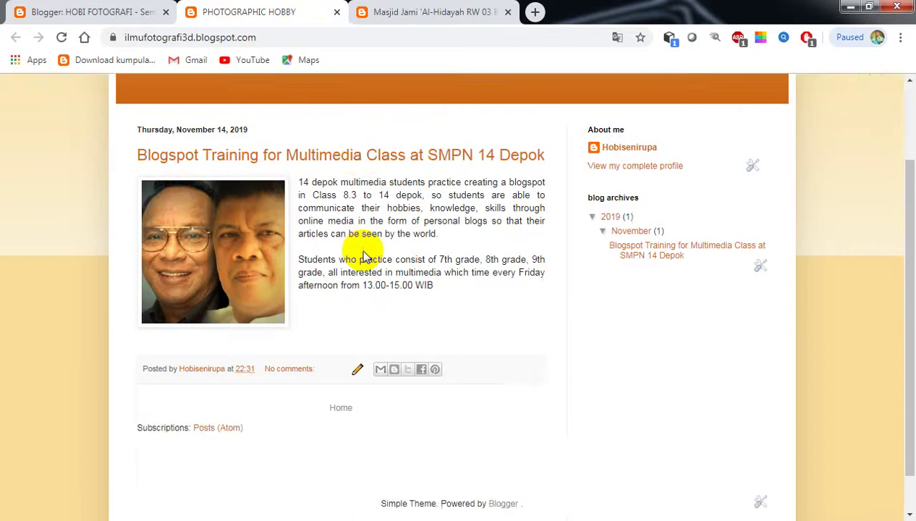
scroll(373, 282, up, 2)
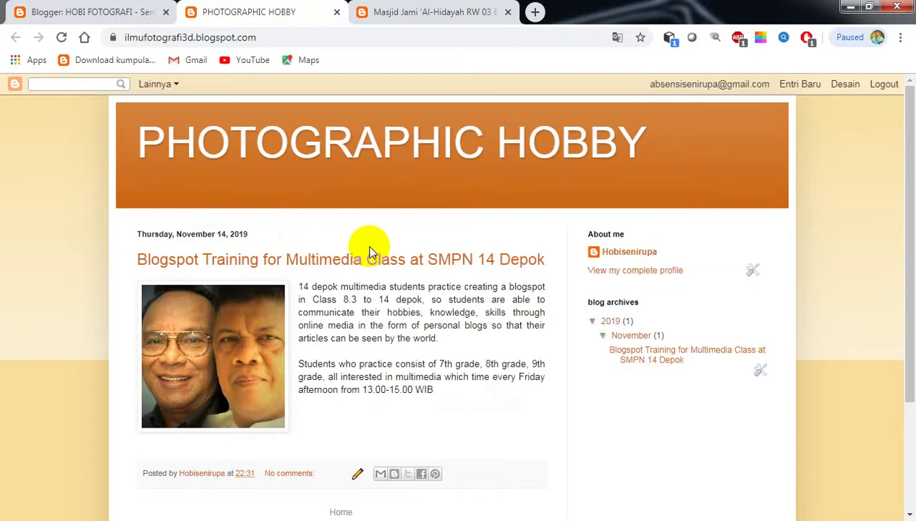
click(648, 185)
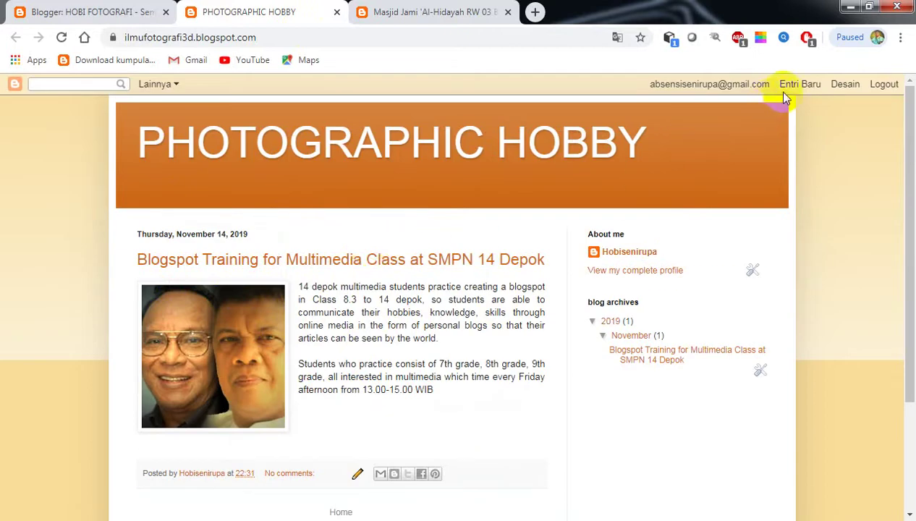
click(395, 105)
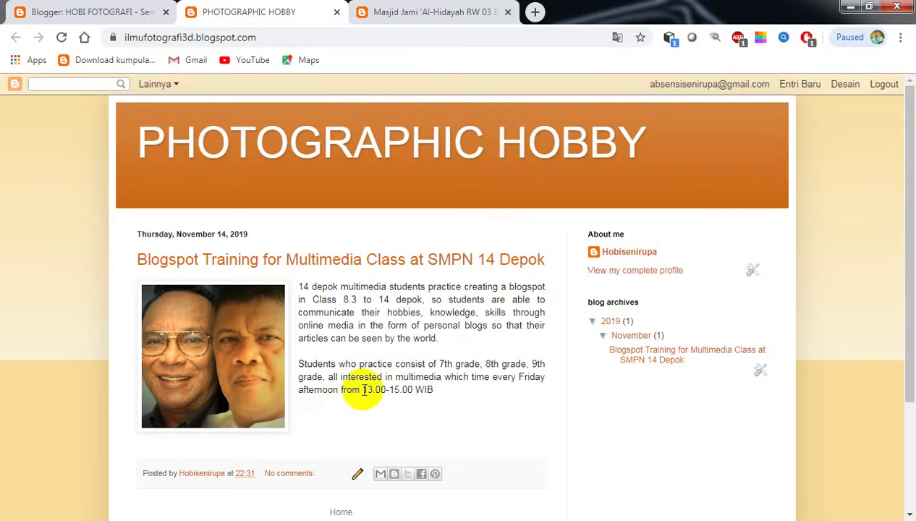
- Switch to the Masjid Jami 'Al-Hidayah blog and examine how its latest post combines pictures, paragraphs and embedded YouTube videos
click(420, 15)
scroll(622, 327, down, 5)
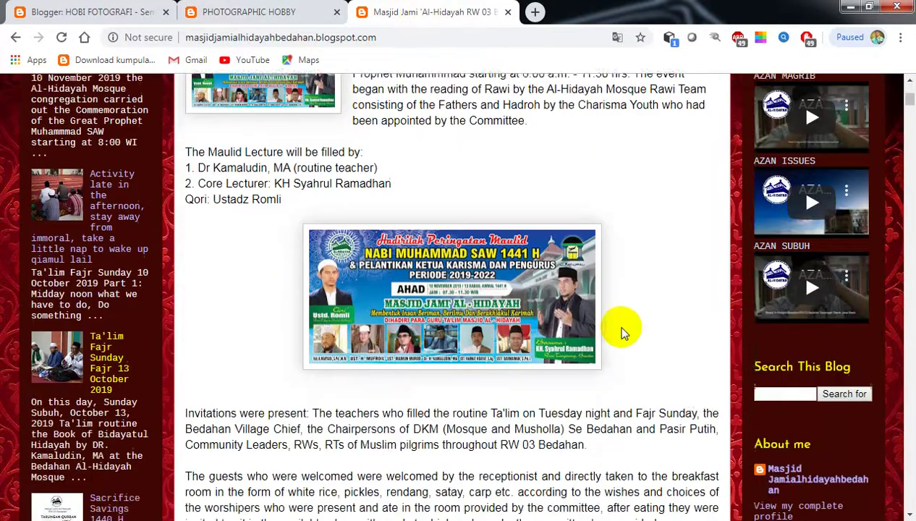
scroll(622, 328, up, 7)
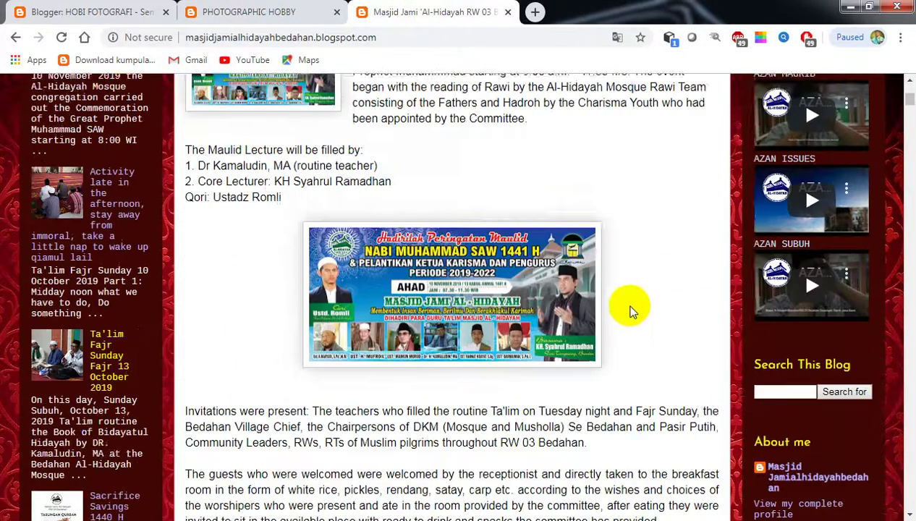
scroll(425, 341, down, 2)
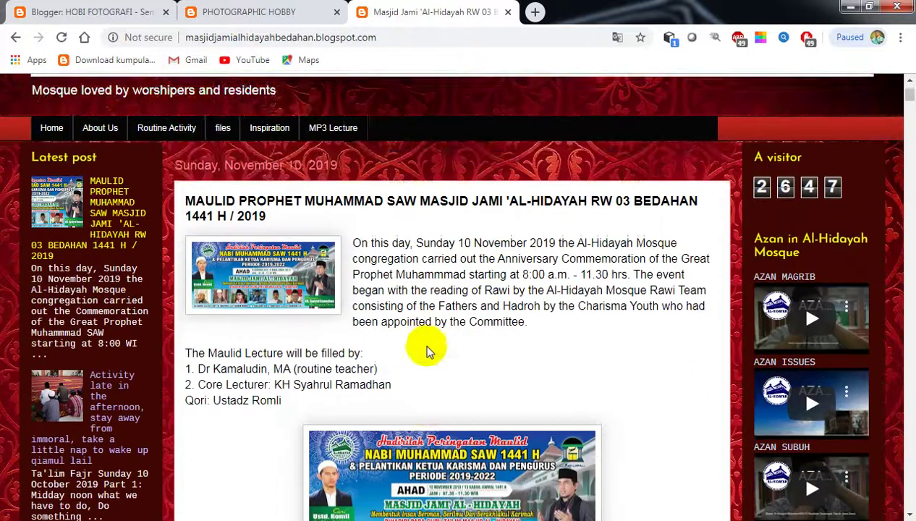
scroll(427, 353, down, 4)
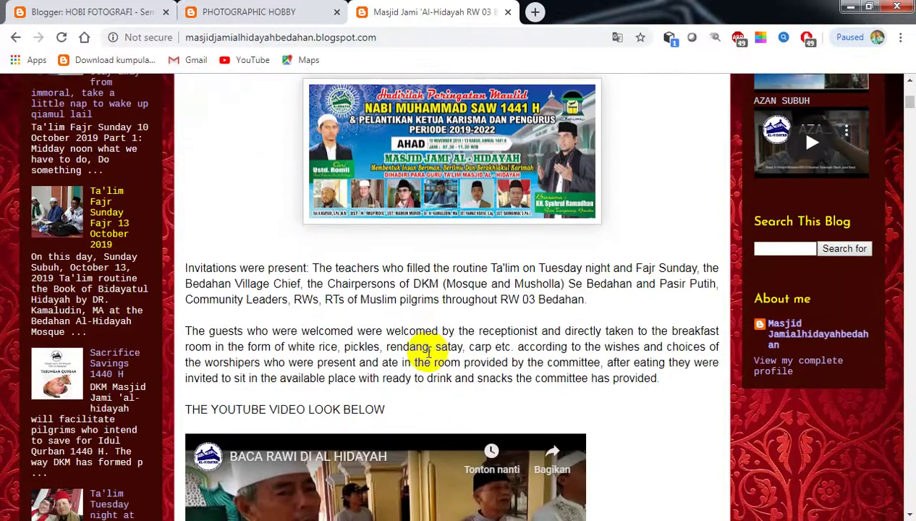
scroll(430, 352, up, 1)
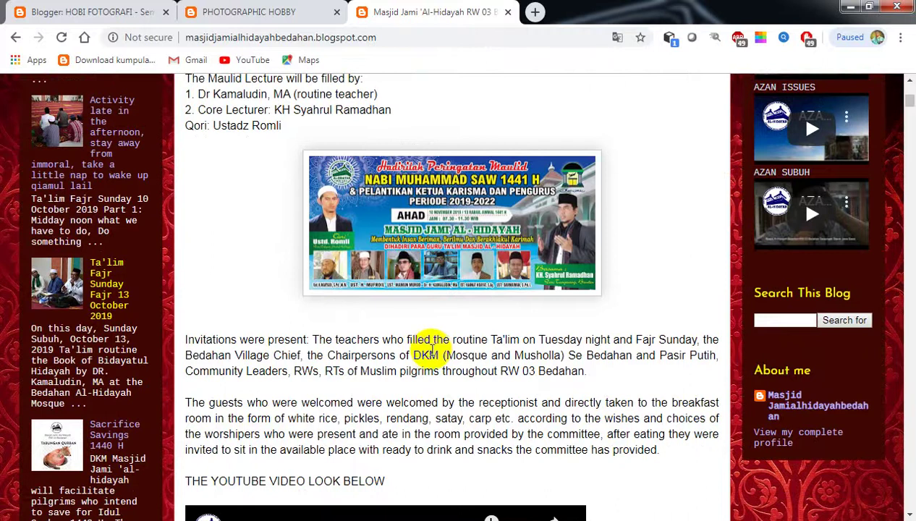
scroll(430, 351, down, 2)
scroll(478, 367, up, 3)
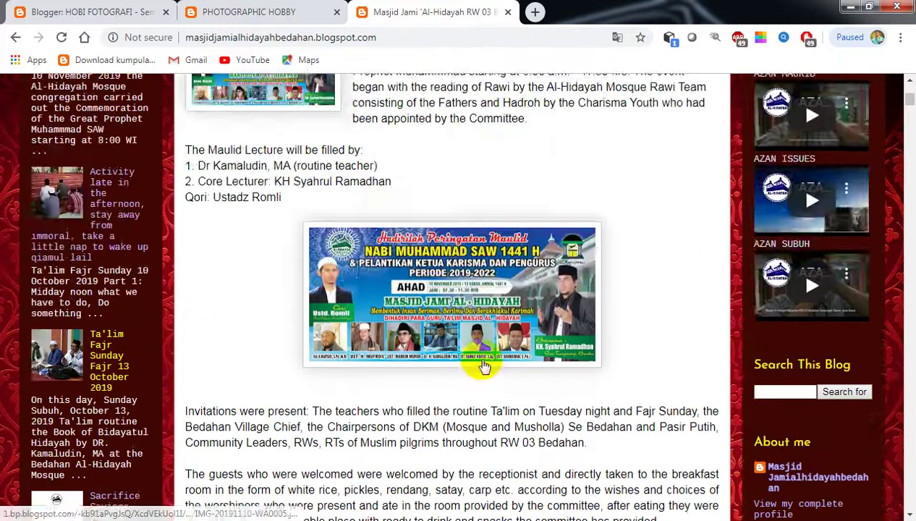
scroll(478, 362, down, 6)
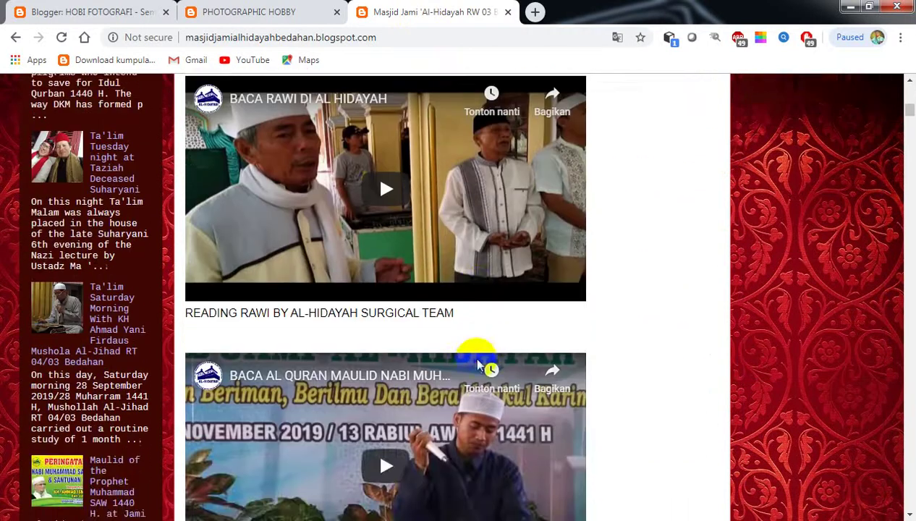
scroll(478, 367, up, 3)
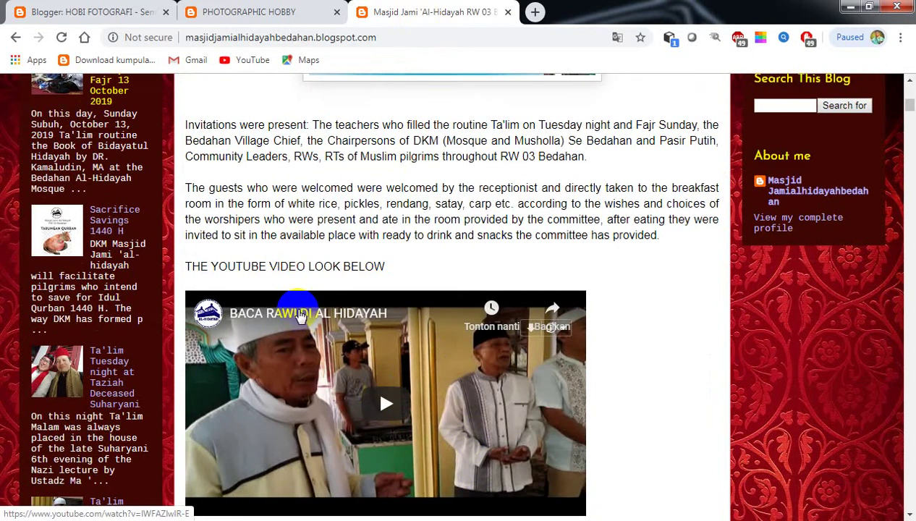
scroll(326, 318, down, 5)
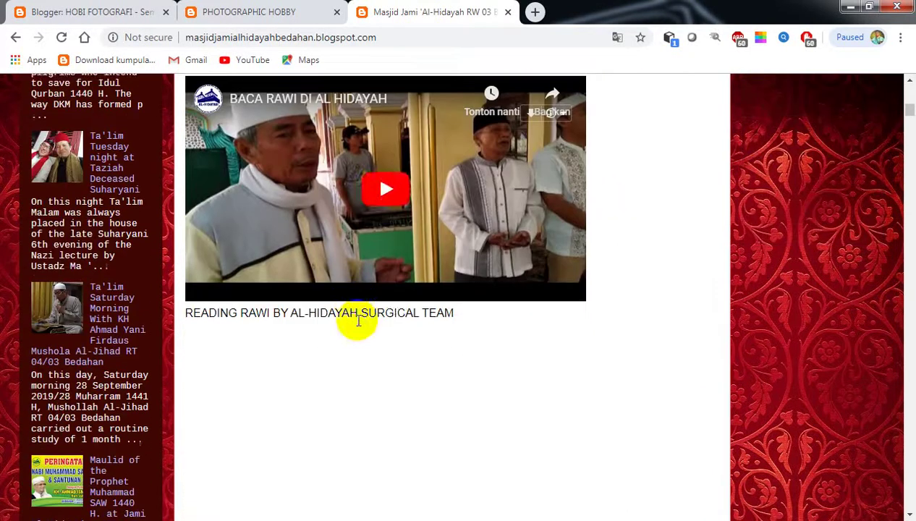
- Examine the captioned YouTube videos further down the Masjid Jami 'Al-Hidayah blog post
scroll(539, 288, down, 4)
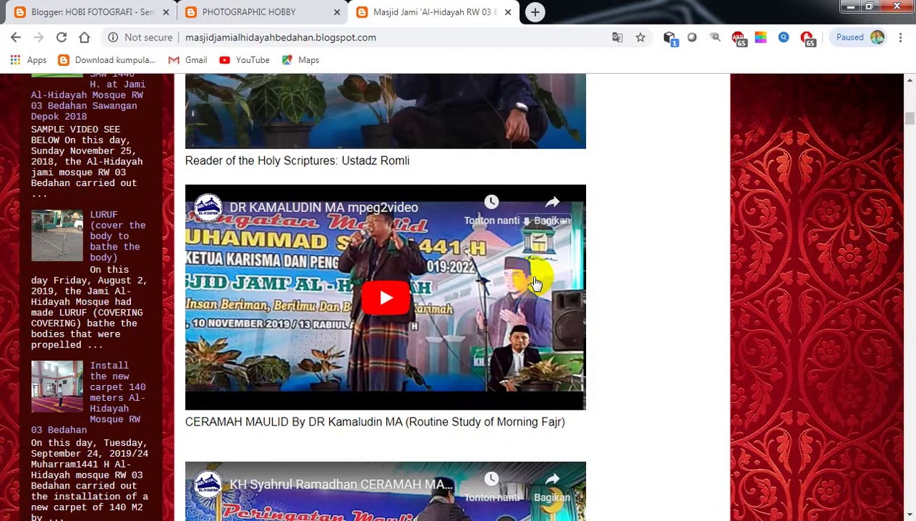
scroll(535, 284, down, 3)
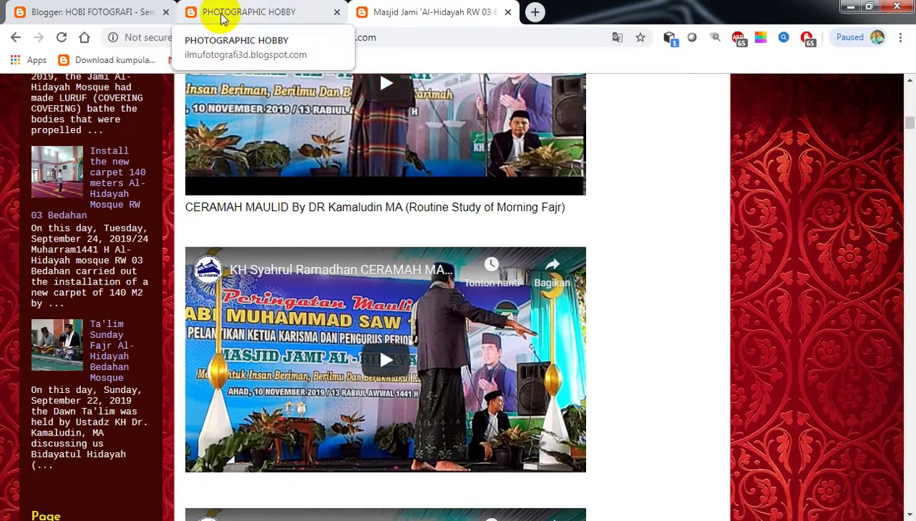
- Open the Latihan Blogspot Kelas Multimedia SMPN 14 Depok post for editing and add "Lihat Video latihan membuat Blognya di bawah ini" below the photo
click(120, 16)
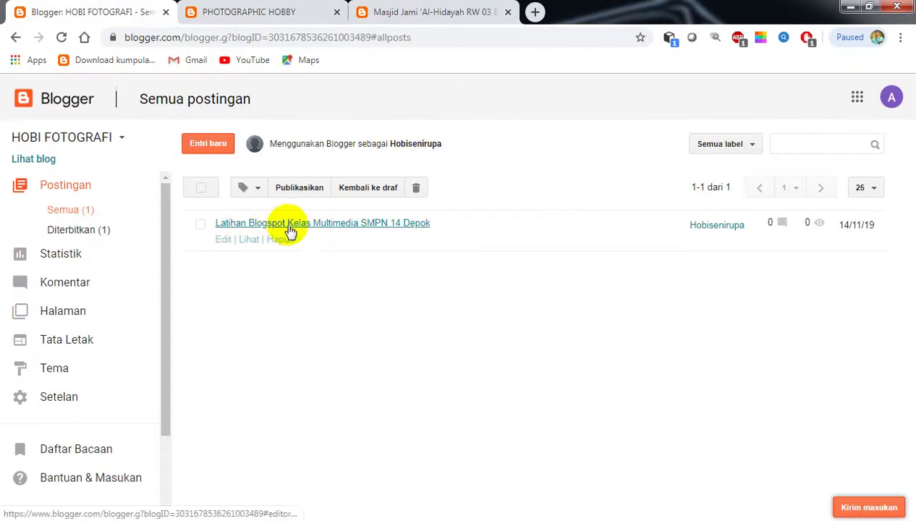
click(331, 229)
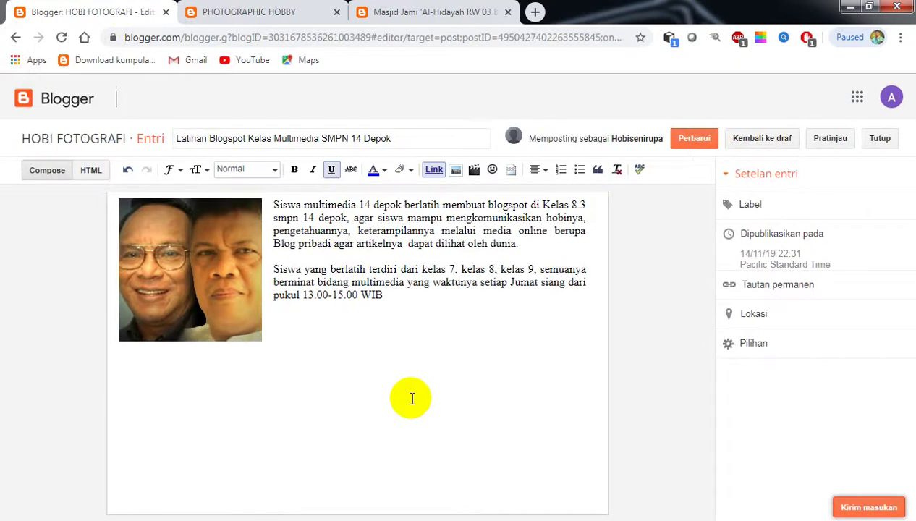
click(200, 375)
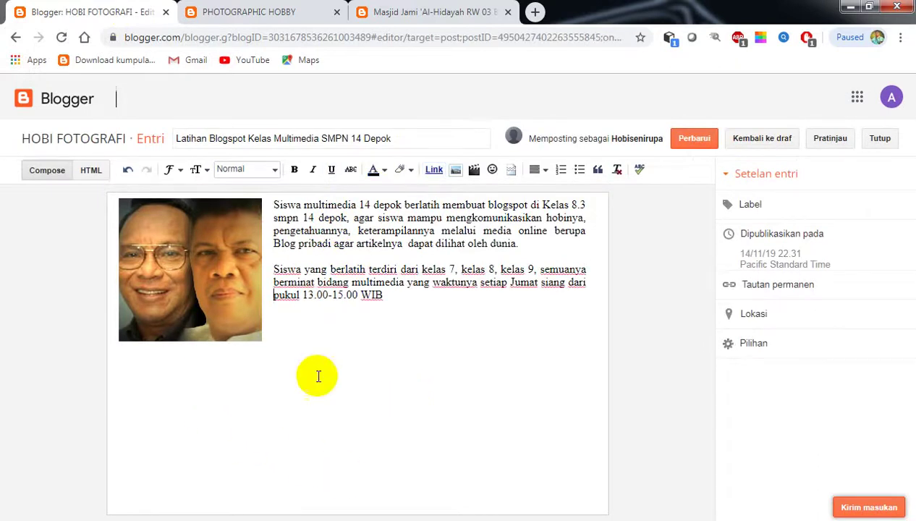
click(405, 301)
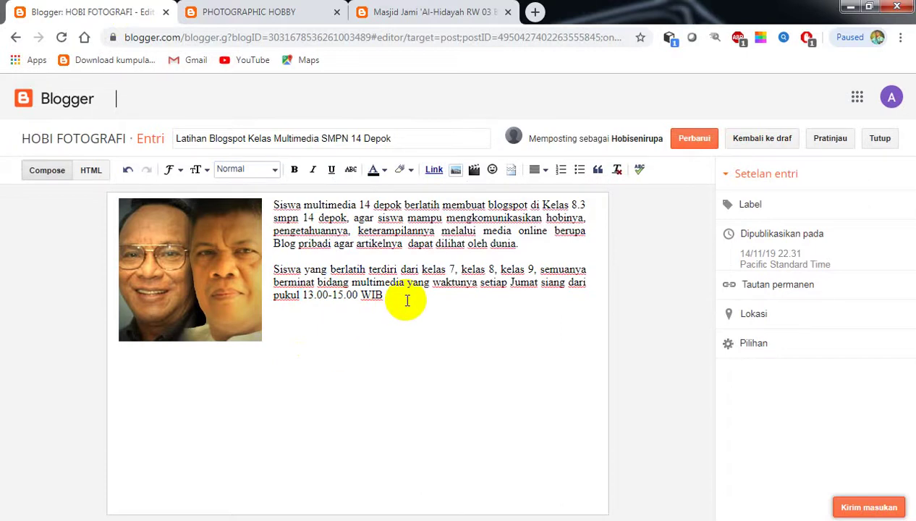
text(Lihat Video latih)
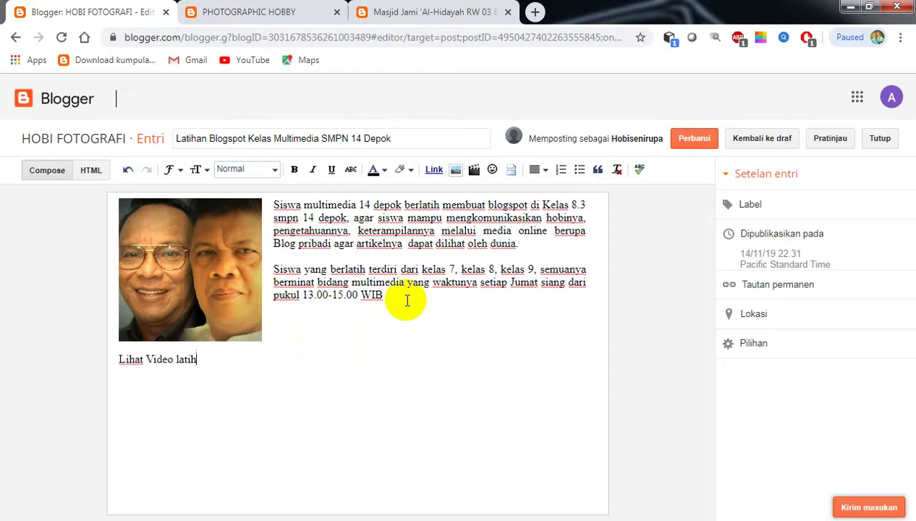
text(an membuat Blog)
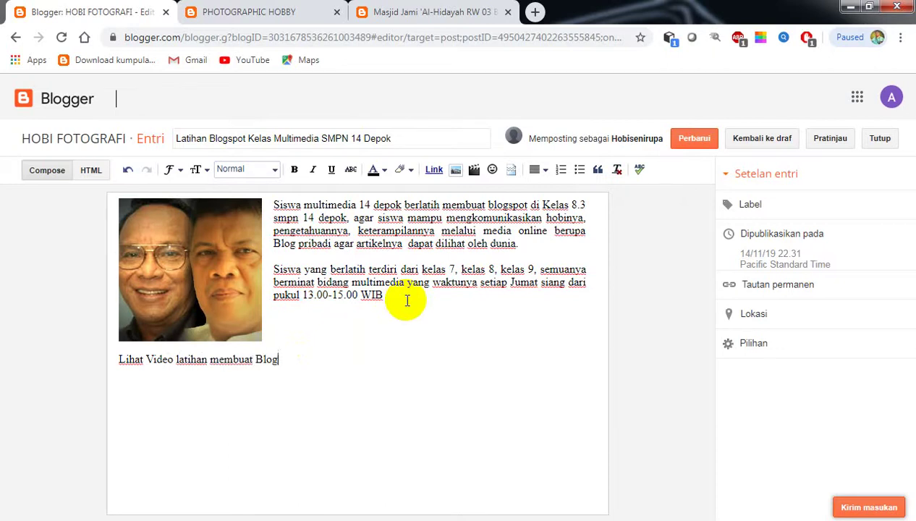
text(nya di bawah ini)
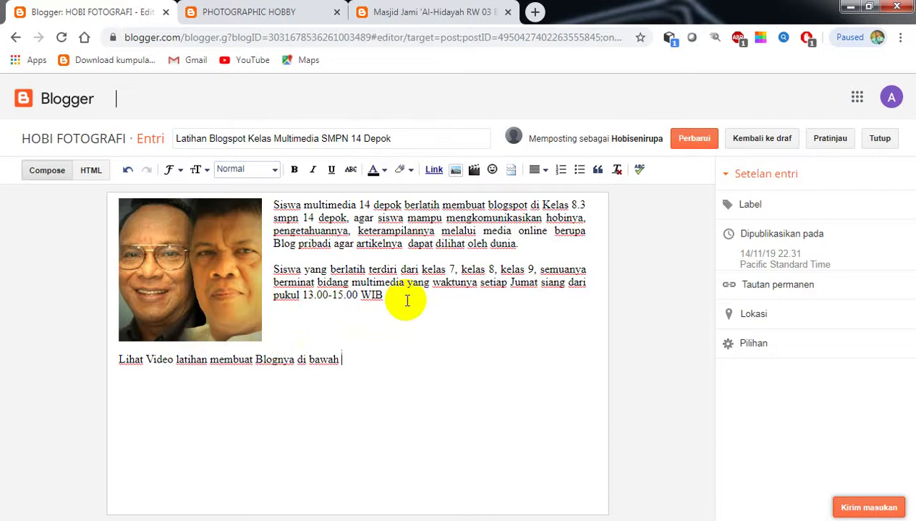
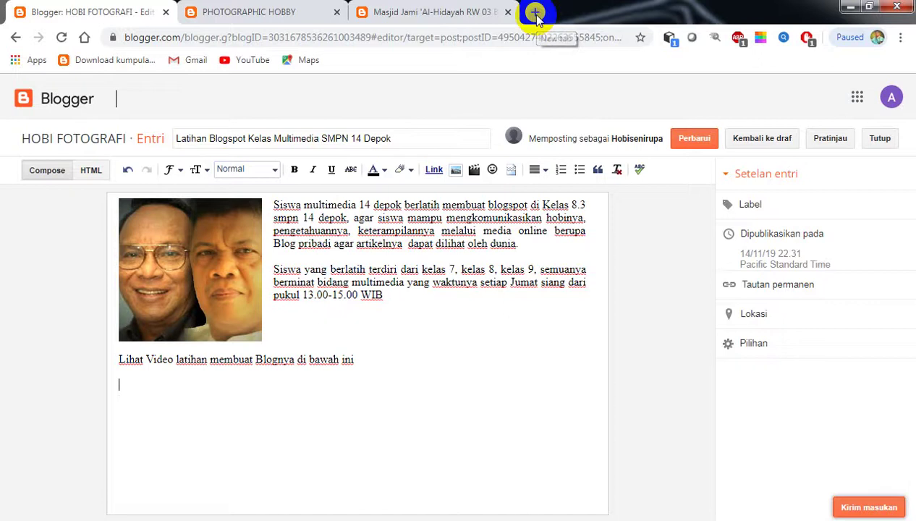
- Open youtube.com in a new tab and search for "smpn 14 depok pensi"
click(535, 15)
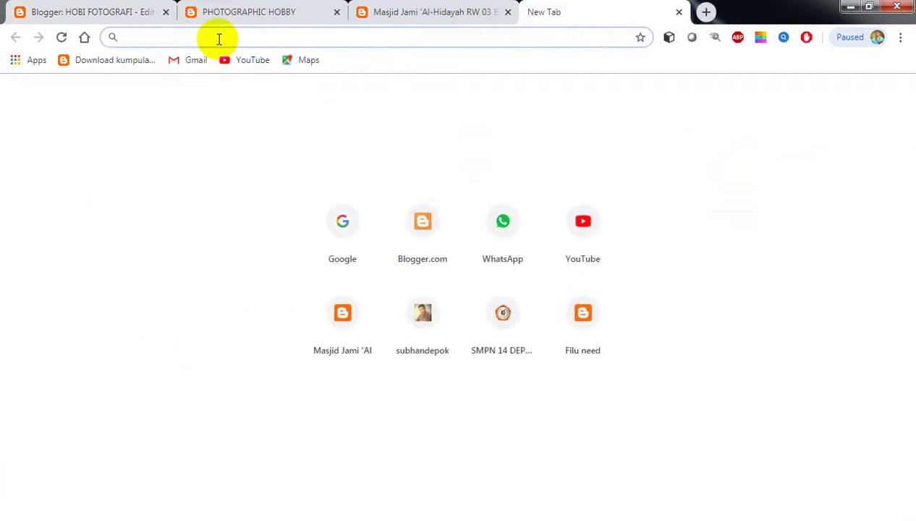
text(youtube.com)
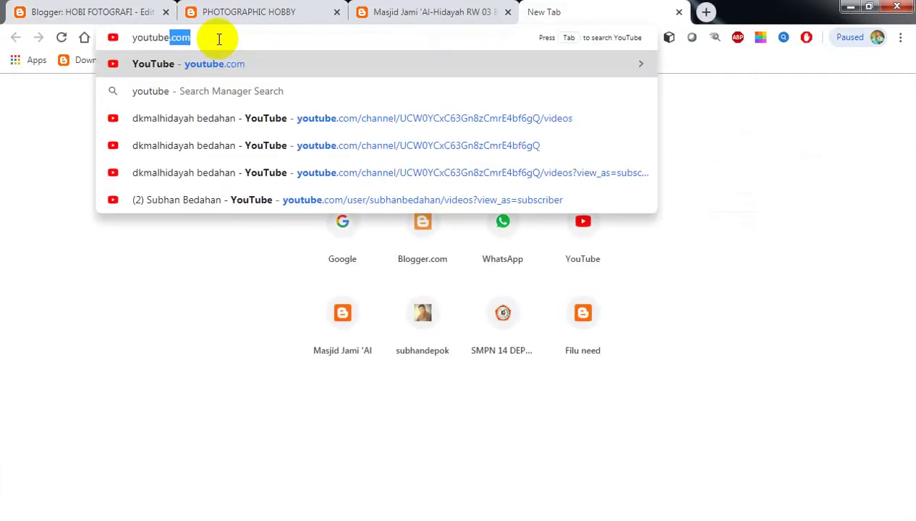
key(Return)
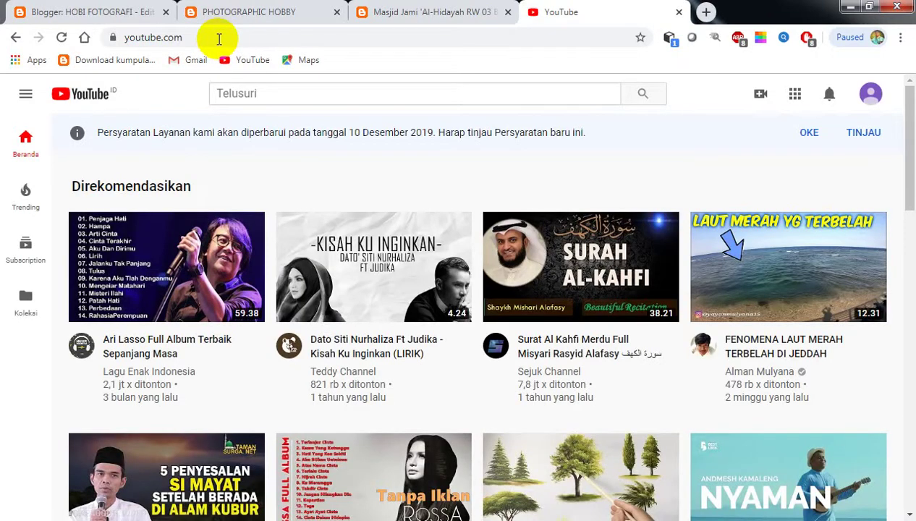
click(277, 93)
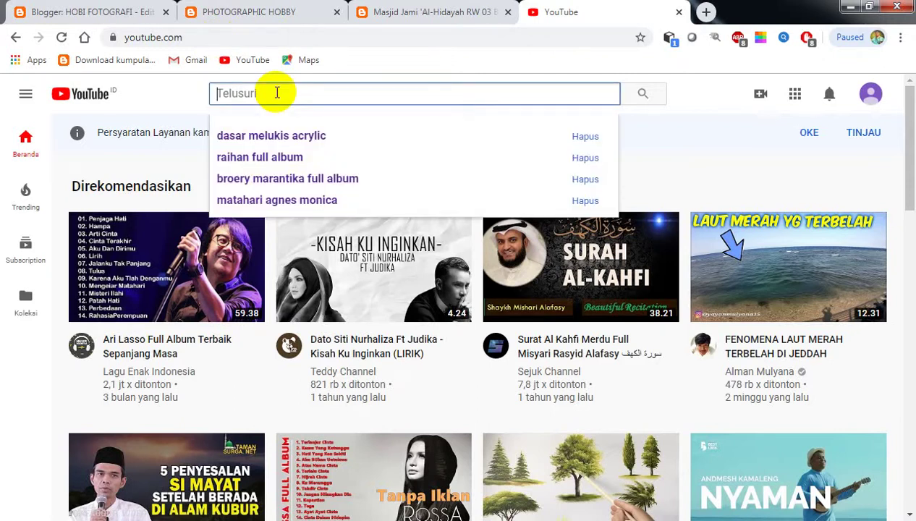
text(smp)
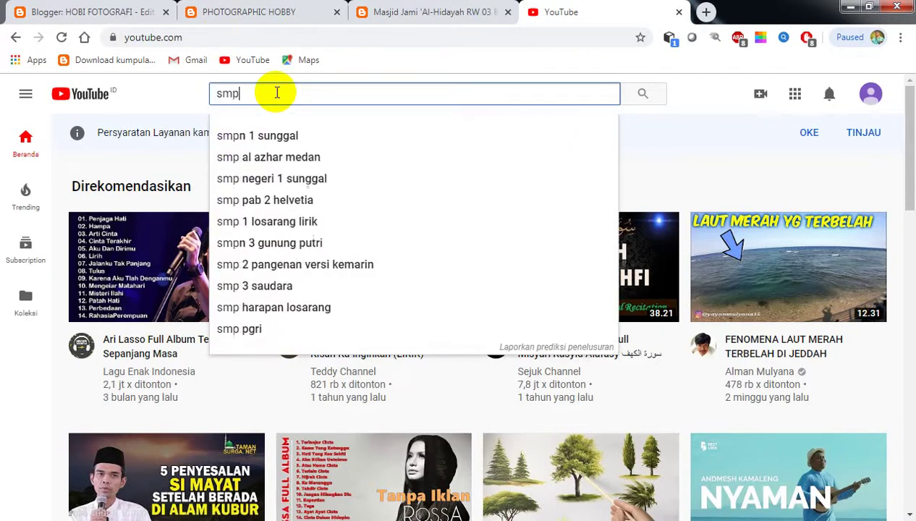
text(n 14 depok)
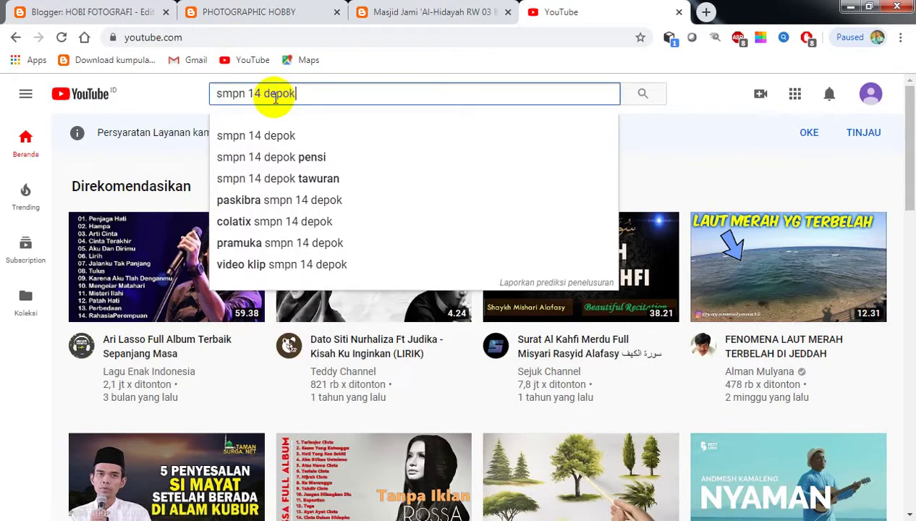
click(270, 159)
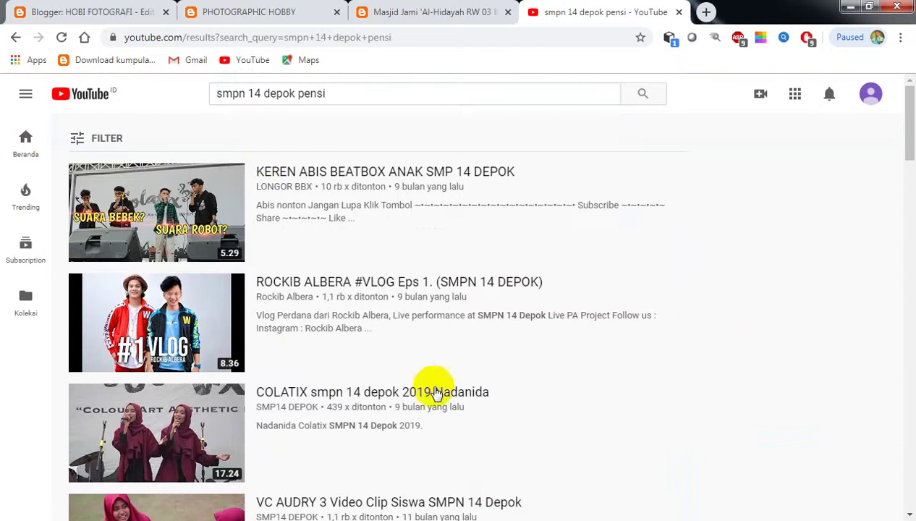
- Open the video "COLATIX smpn 14 depok 2019 Nadanida" from the search results and dismiss the terms of service notice
scroll(463, 384, down, 2)
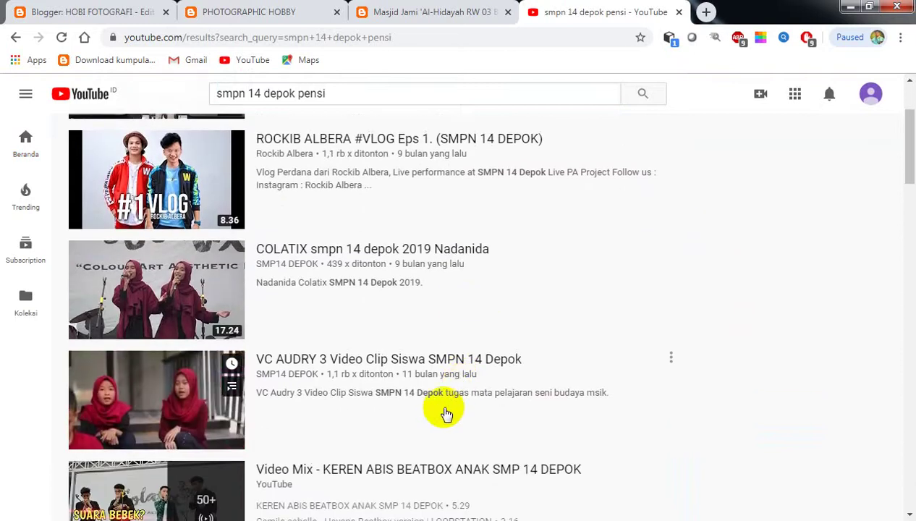
scroll(443, 409, up, 2)
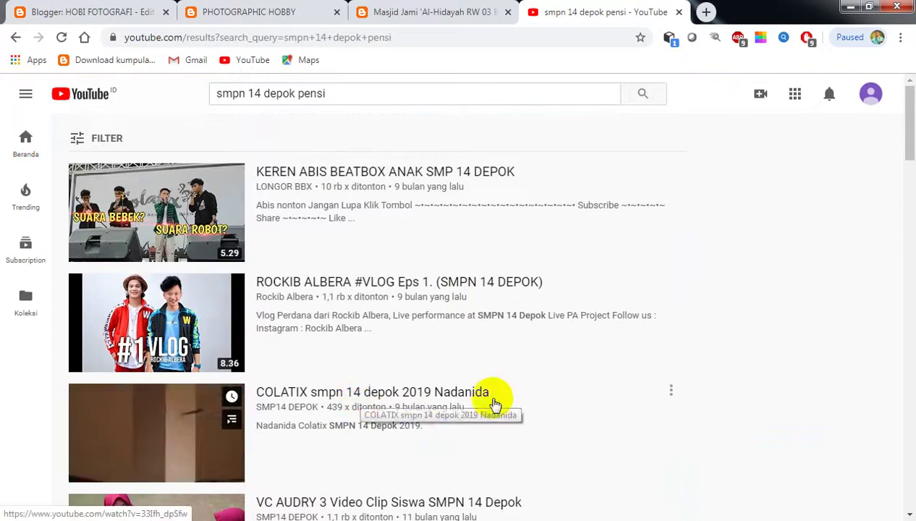
click(396, 409)
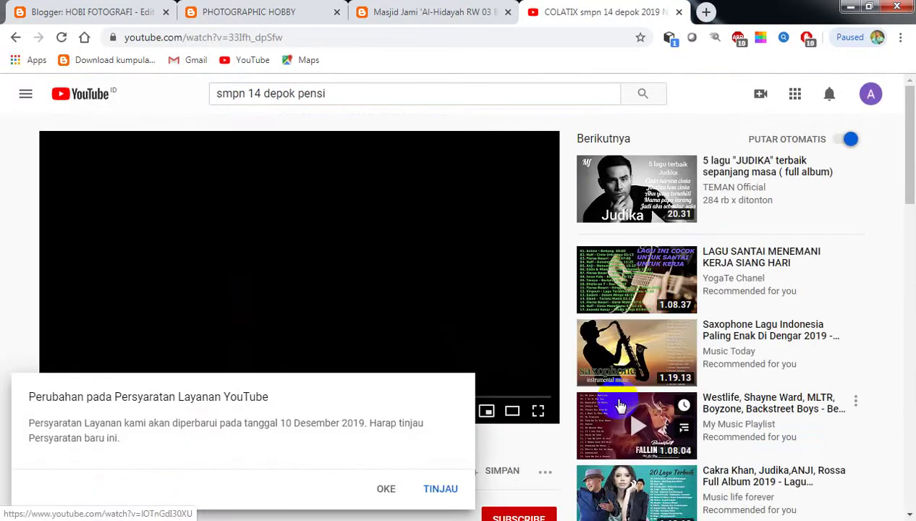
click(381, 492)
click(434, 218)
scroll(438, 246, down, 1)
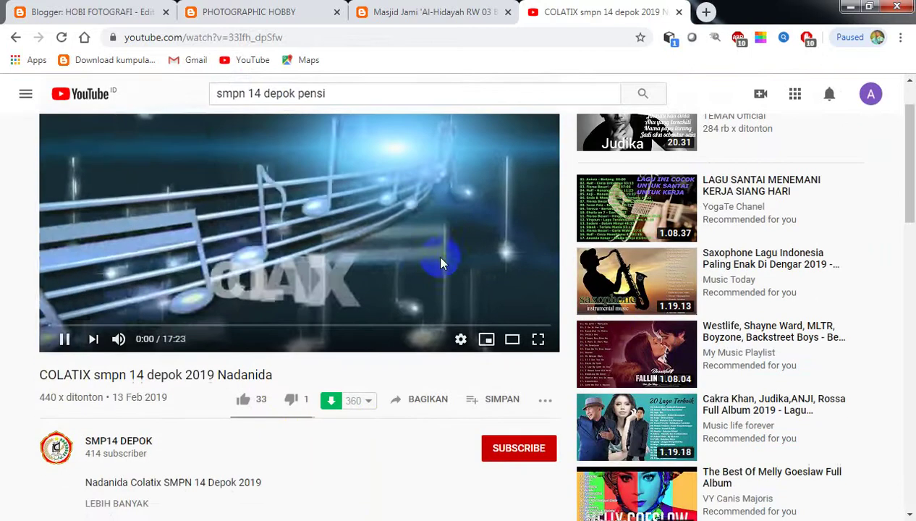
scroll(442, 253, up, 1)
scroll(442, 254, down, 1)
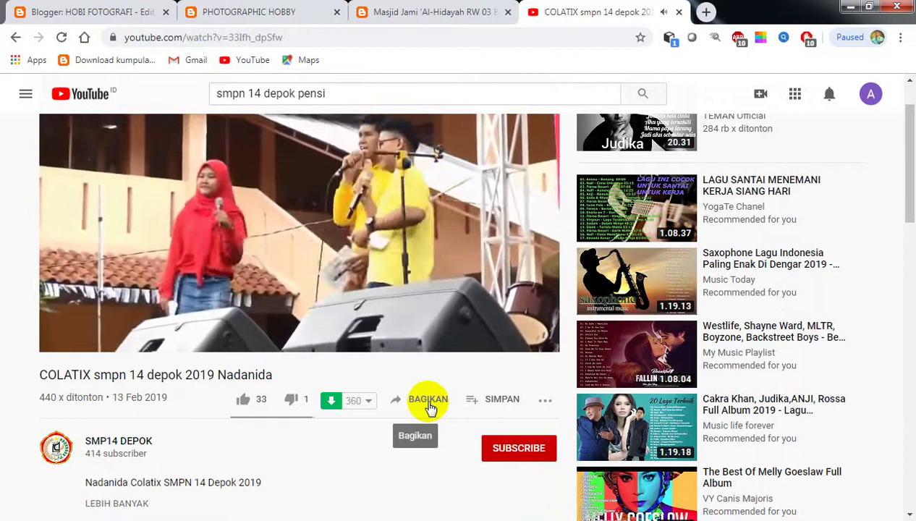
- Copy the COLATIX video's iframe embed code from its sharing options
click(428, 403)
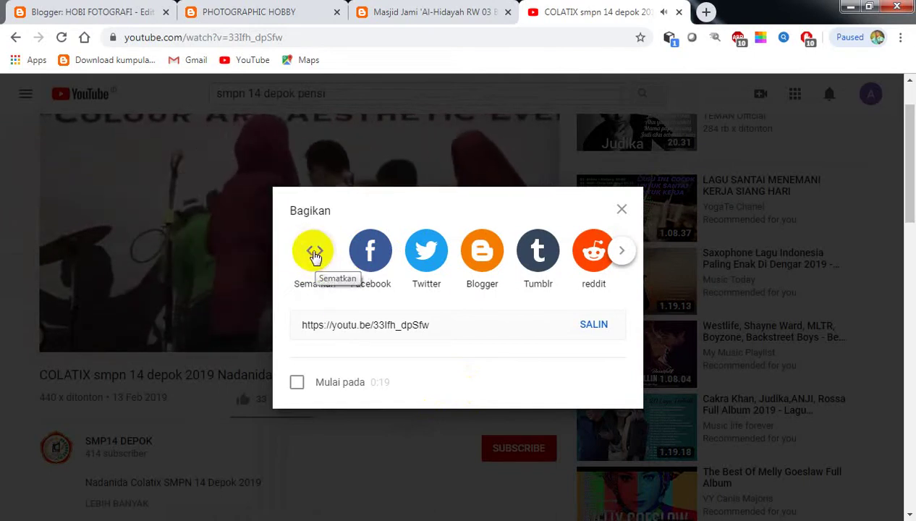
click(314, 252)
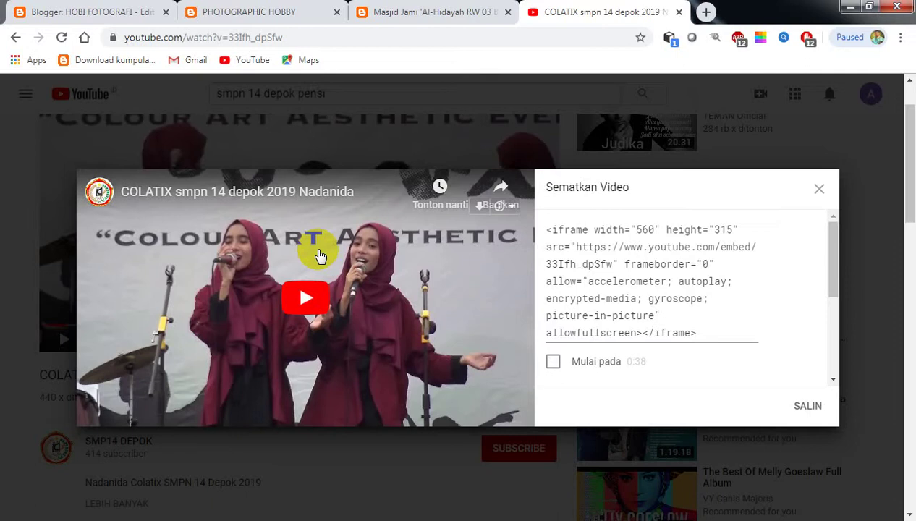
click(629, 257)
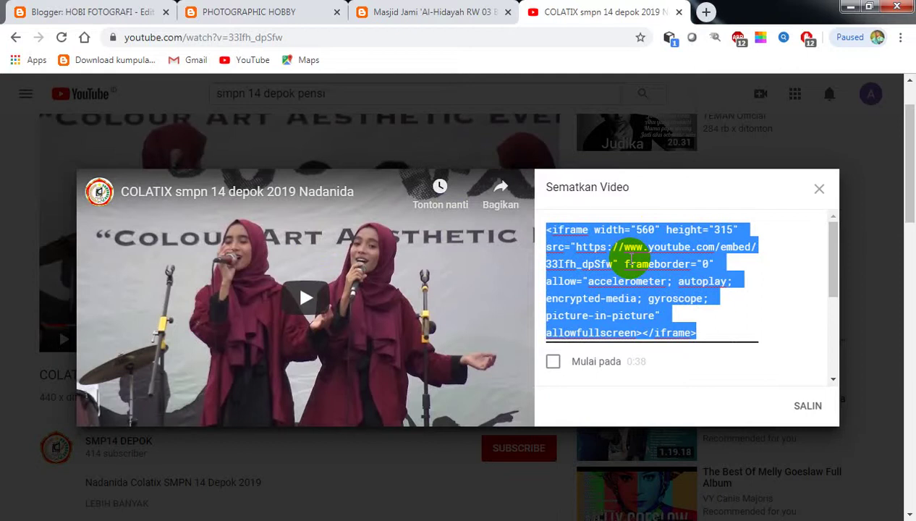
click(806, 417)
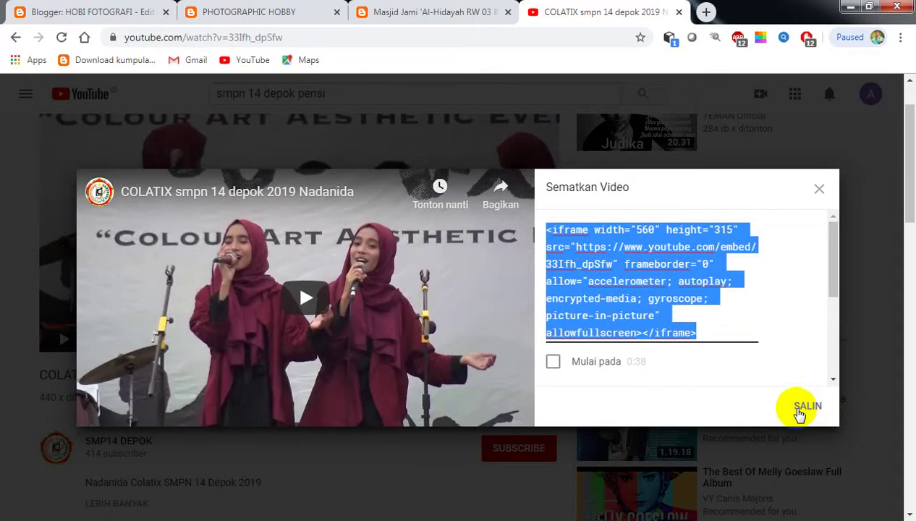
click(801, 413)
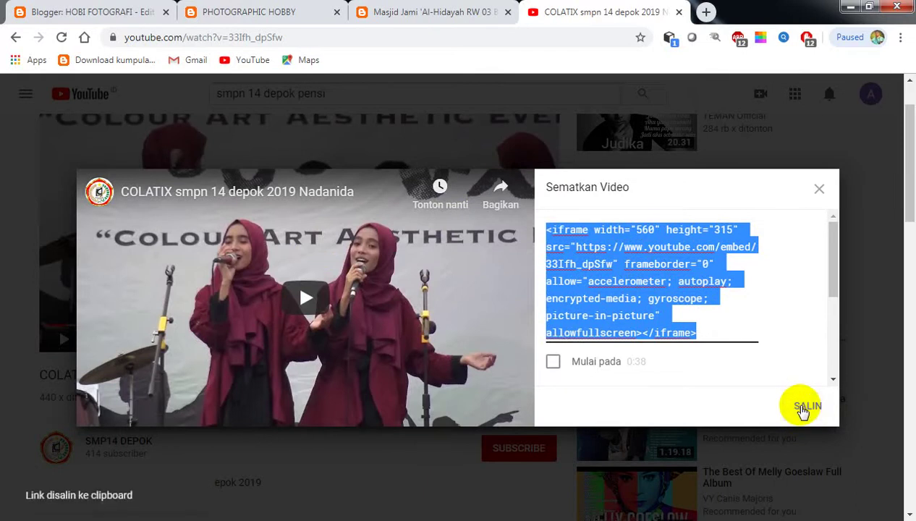
- Return to the Blogger post and paste the video's iframe code at the end of its HTML source, after the closing div
click(76, 13)
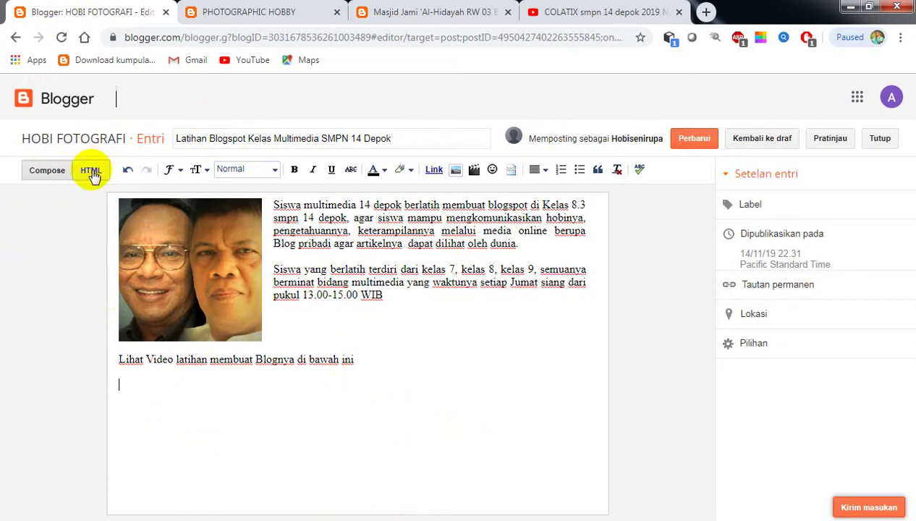
click(150, 383)
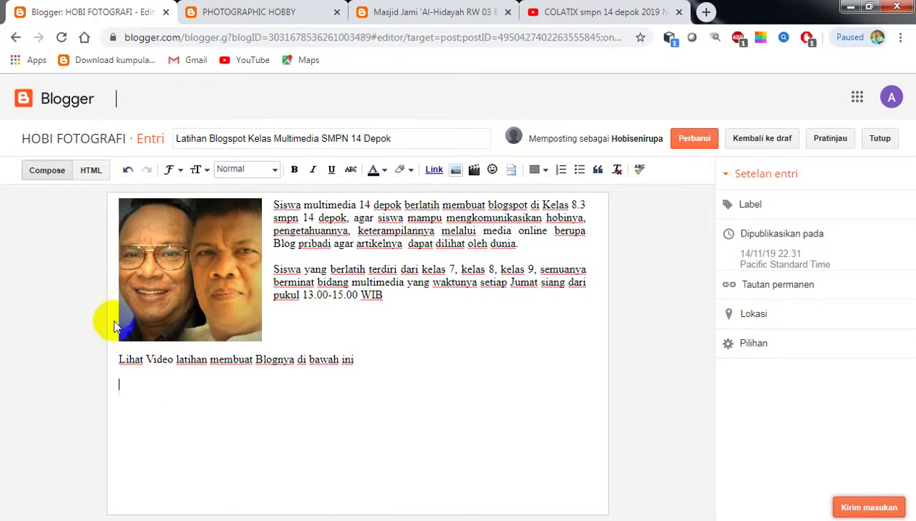
click(91, 173)
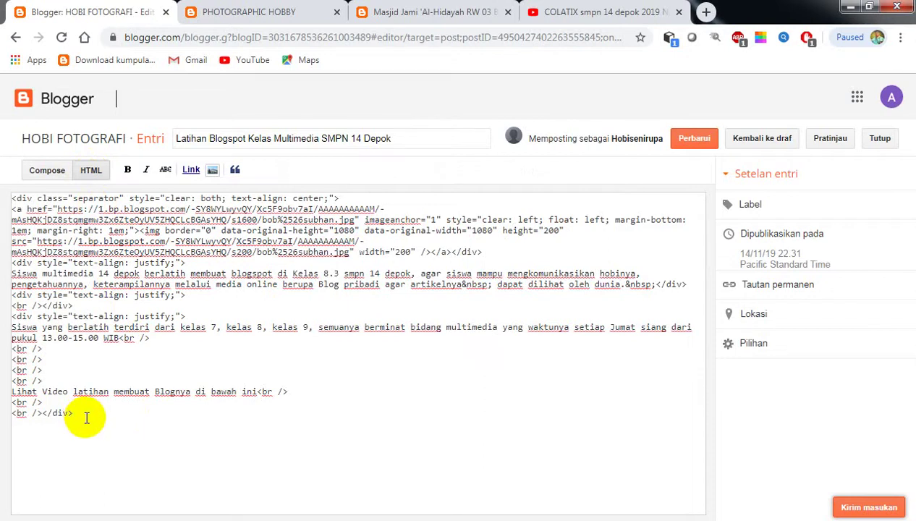
click(84, 414)
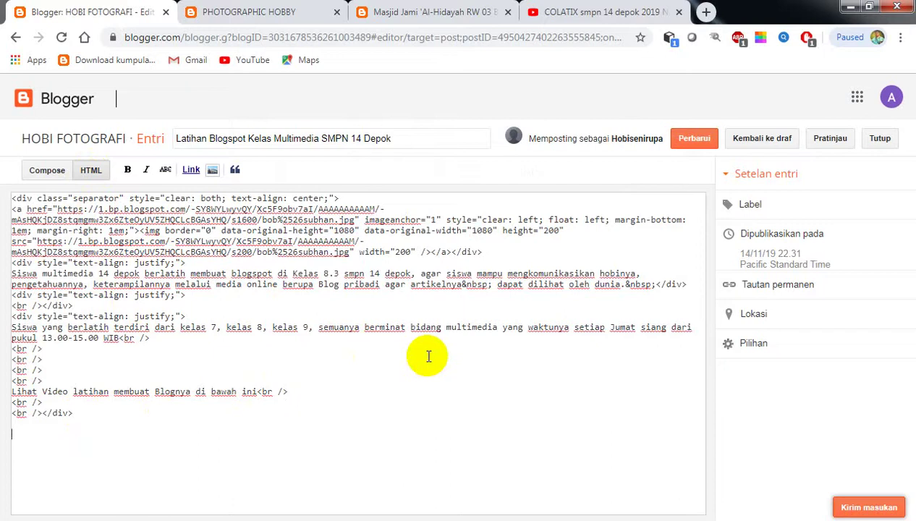
text(<iframe width="560" height="315" src="https://www.youtube.com/embed/33Ifh_dpSfw" frameborder="0" allow="accelerometer; autoplay; encrypted-media; gyroscope; picture-in-picture" allowfullscreen></iframe>)
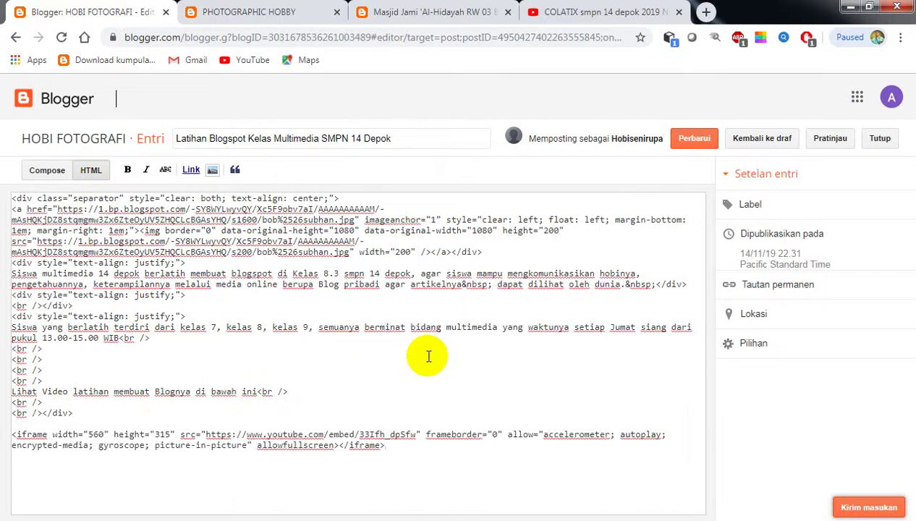
- Return the post to Compose view, check the embedded video and add a new line beneath it
click(48, 173)
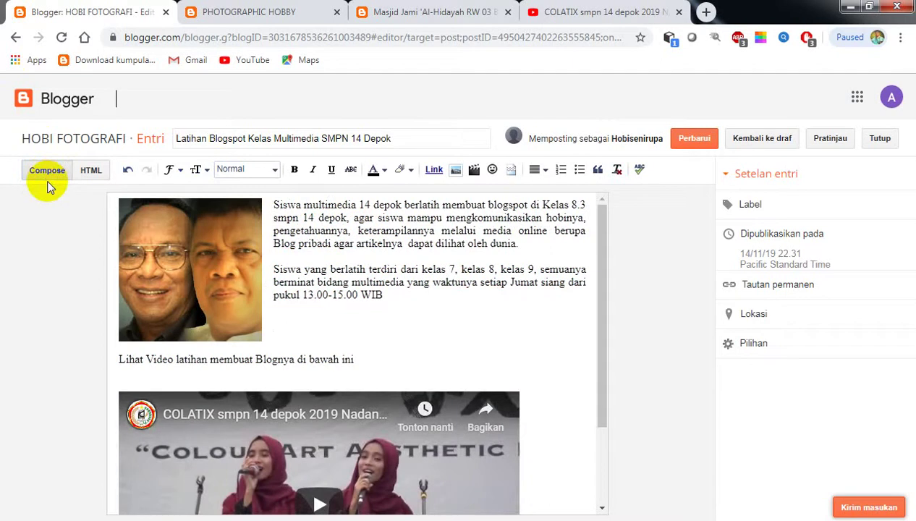
scroll(214, 277, down, 3)
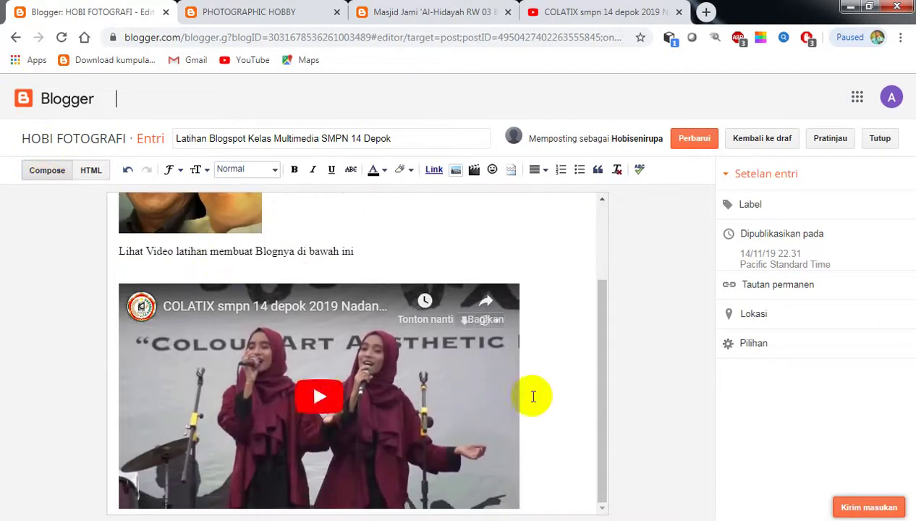
click(547, 409)
key(Return)
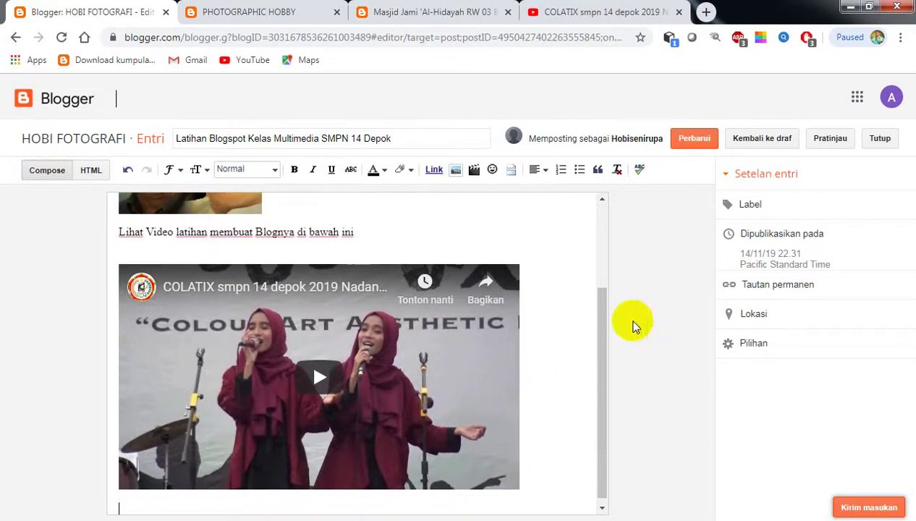
- Place the text cursor in the empty area beneath the embedded COLATIX video
drag(605, 301, 617, 347)
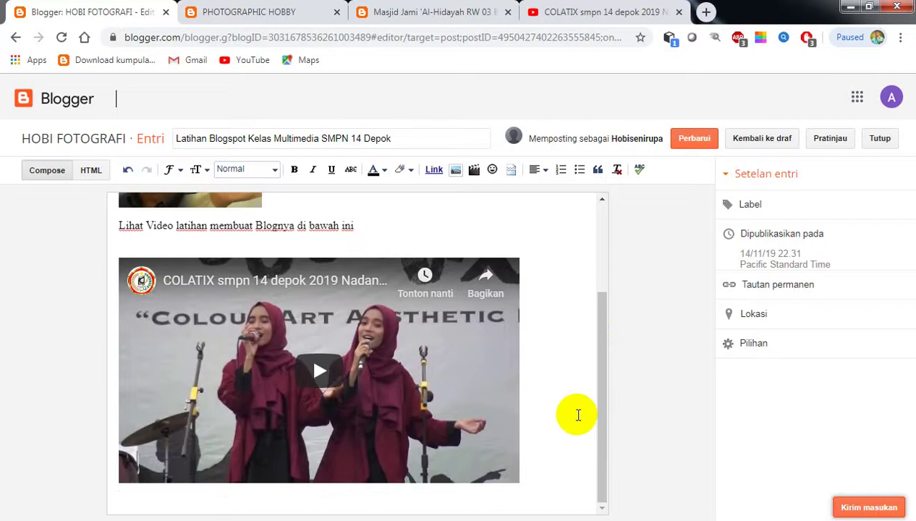
click(568, 424)
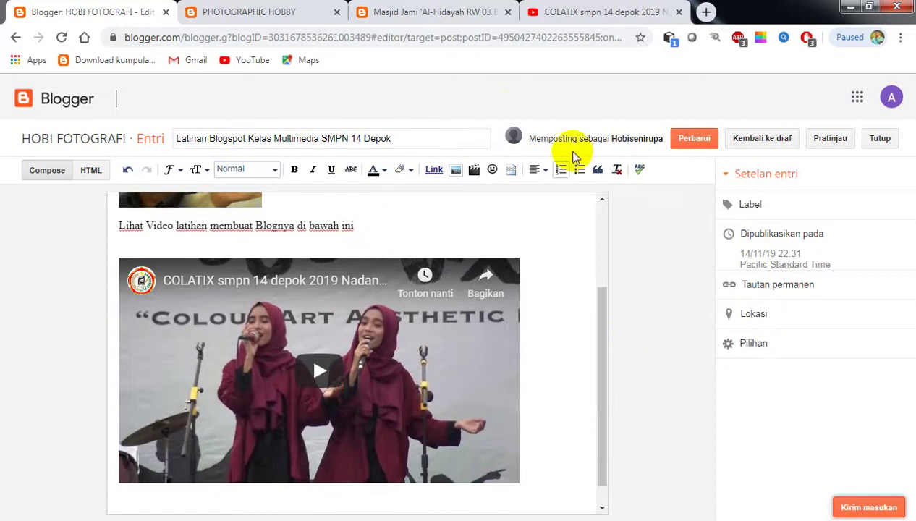
- Switch to the YouTube tab, close the embed dialog and rerun the search for "smpn 14 depok pensi"
click(586, 13)
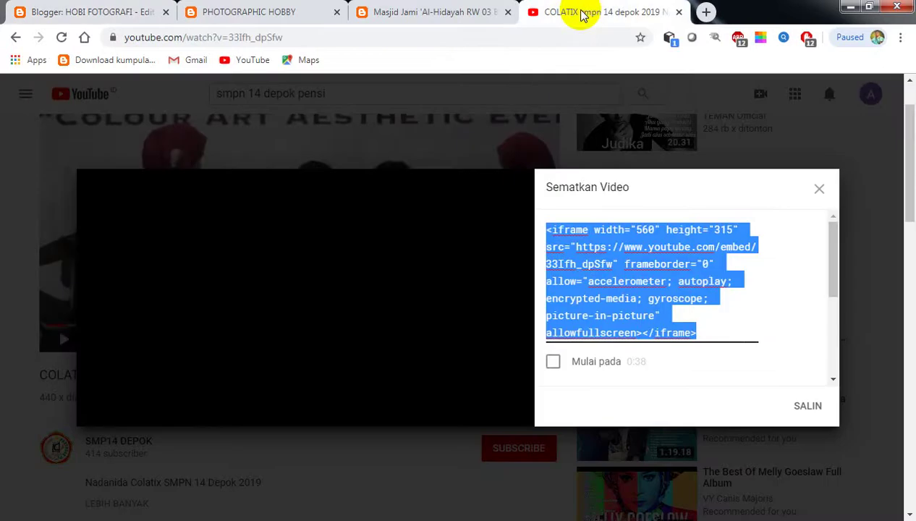
click(820, 192)
scroll(424, 215, down, 2)
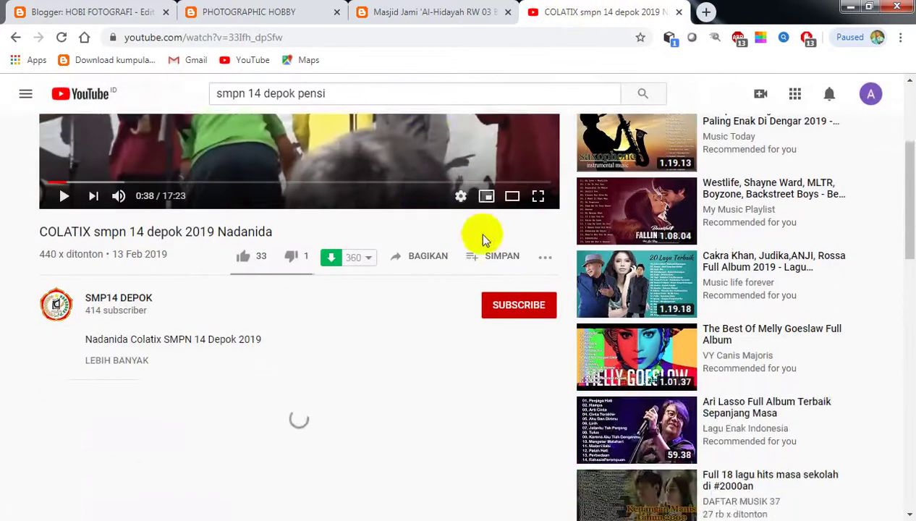
scroll(484, 239, up, 3)
click(348, 94)
drag(348, 94, 147, 101)
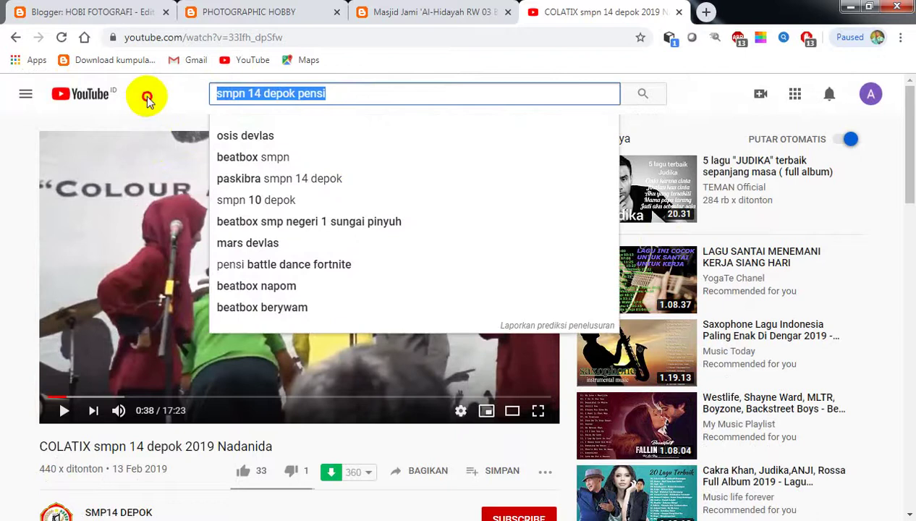
key(Return)
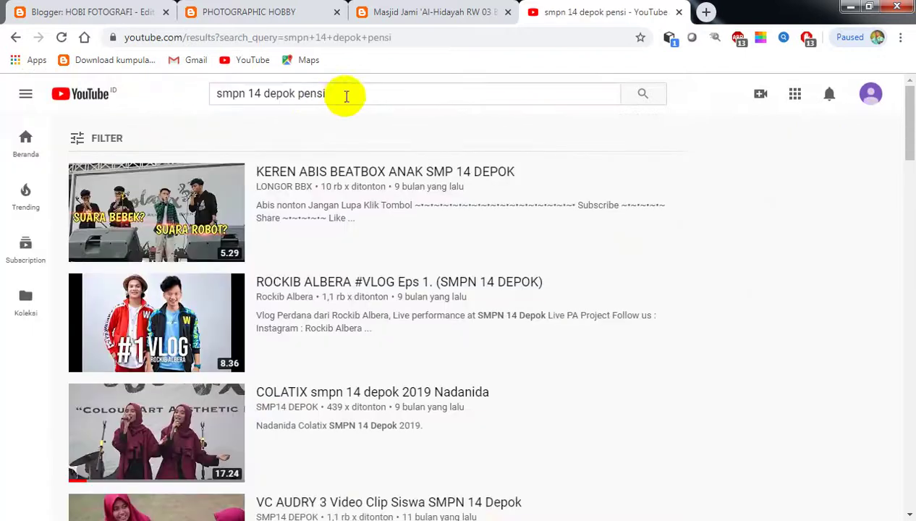
- Open the video "HARI GURU DI SMPN 14 DEPOK 2018" from the search results
scroll(471, 319, down, 5)
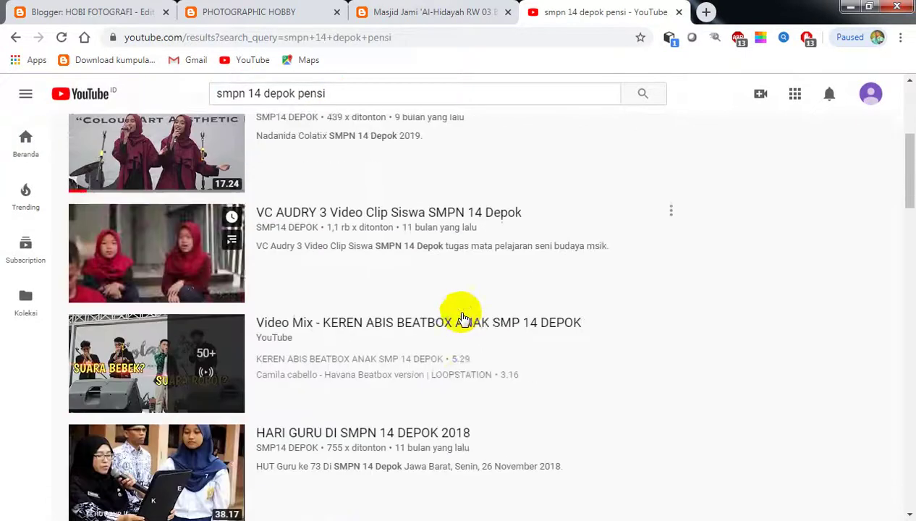
scroll(462, 318, down, 2)
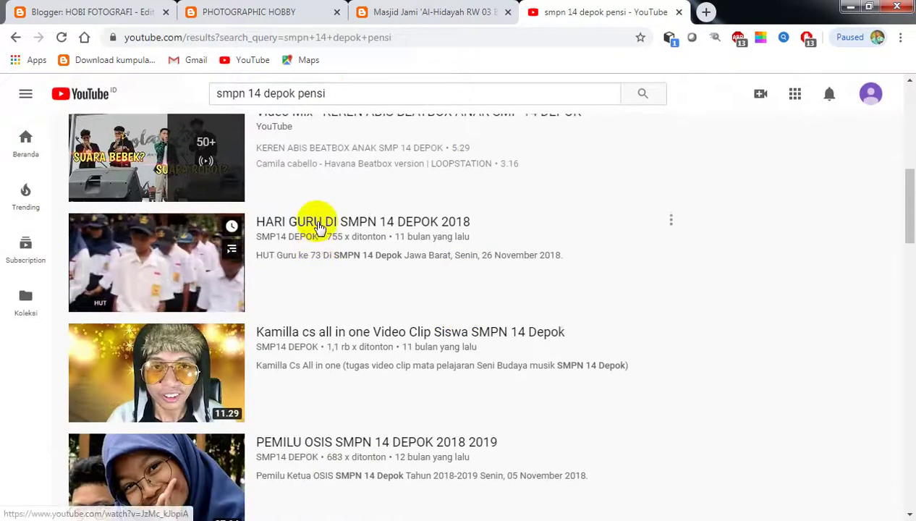
click(318, 226)
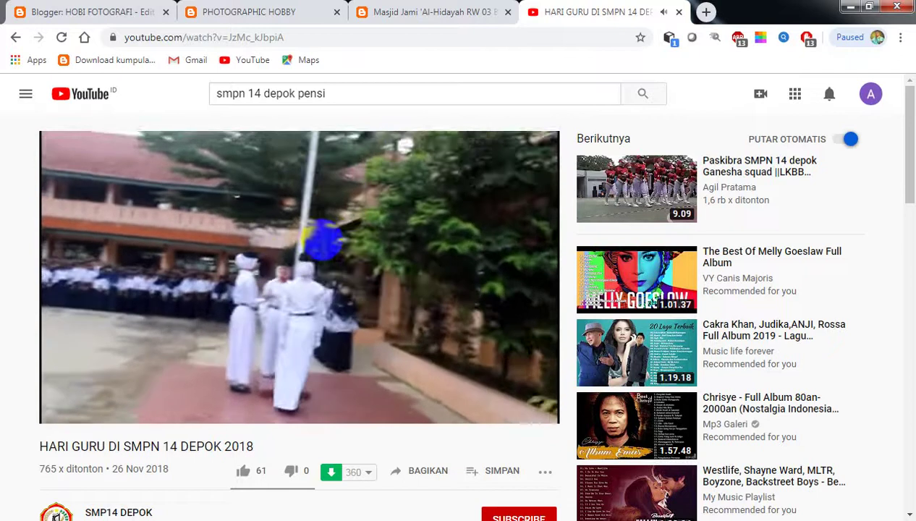
- Copy the HARI GURU video's iframe embed code from its sharing options
scroll(284, 231, down, 2)
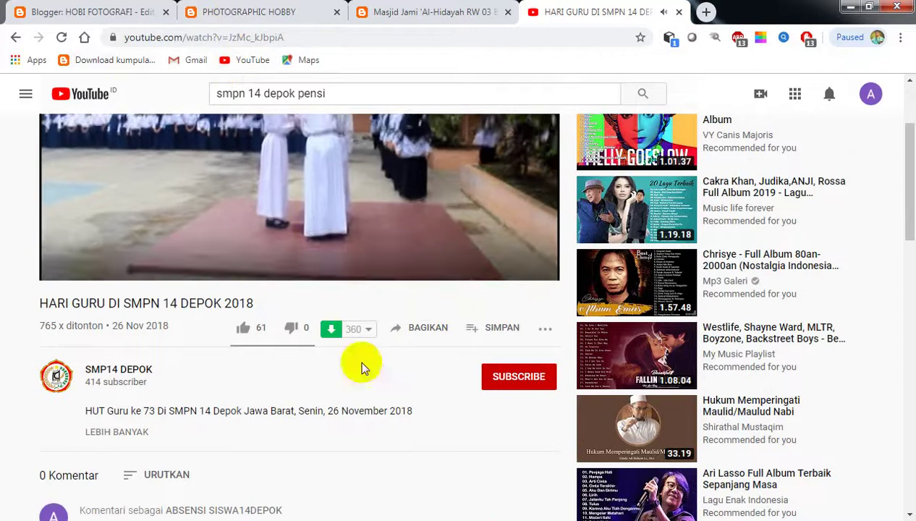
click(417, 331)
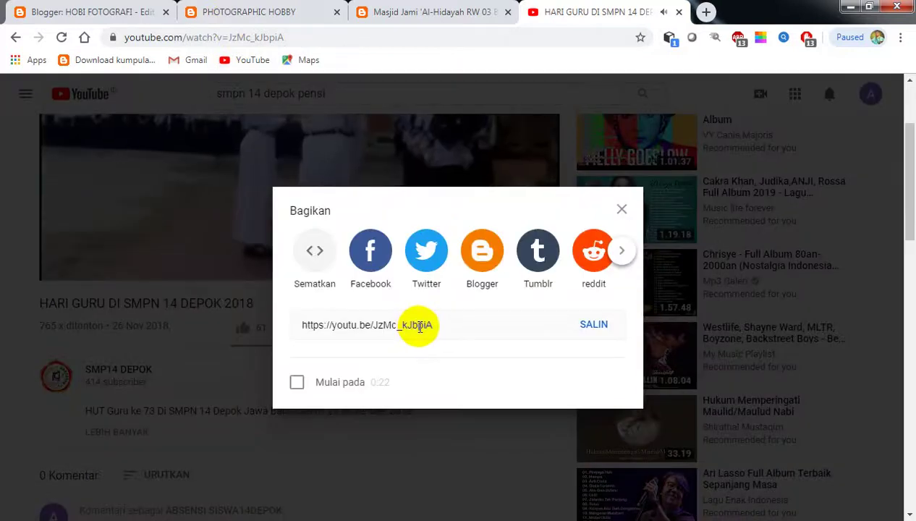
click(315, 261)
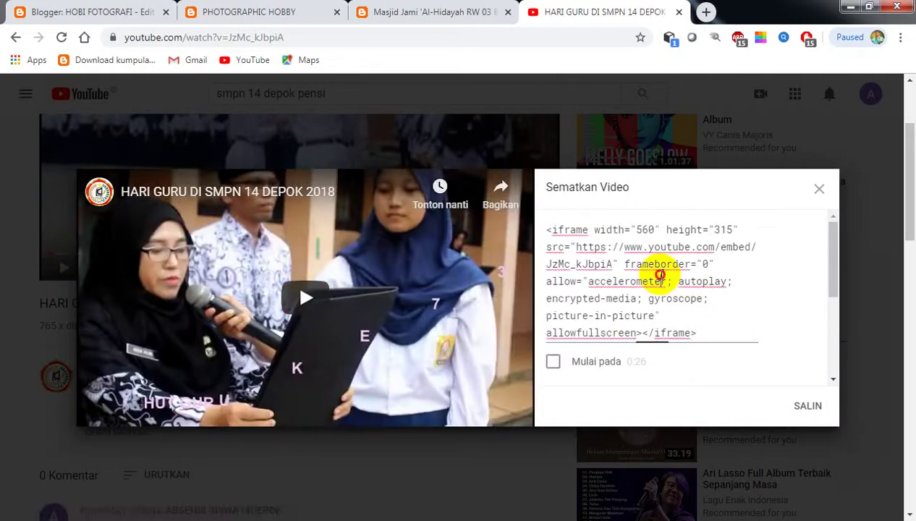
click(661, 274)
key(ctrl+c)
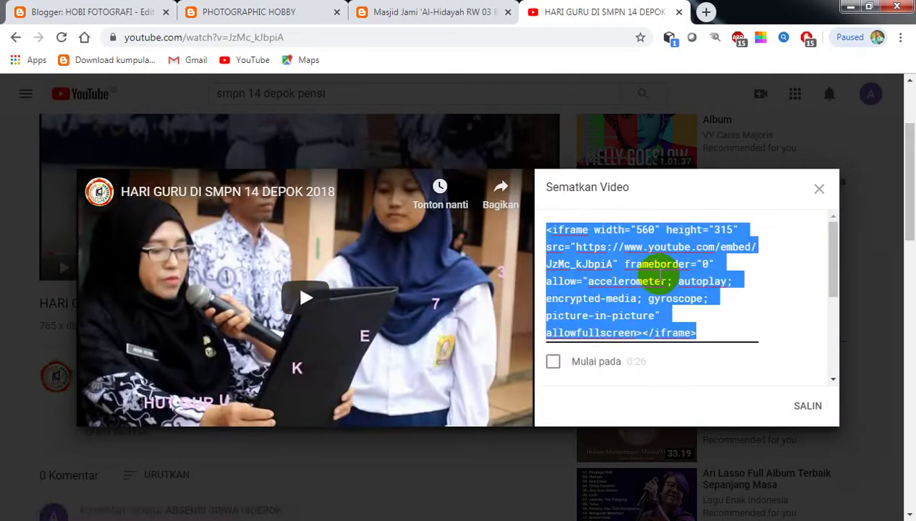
click(803, 403)
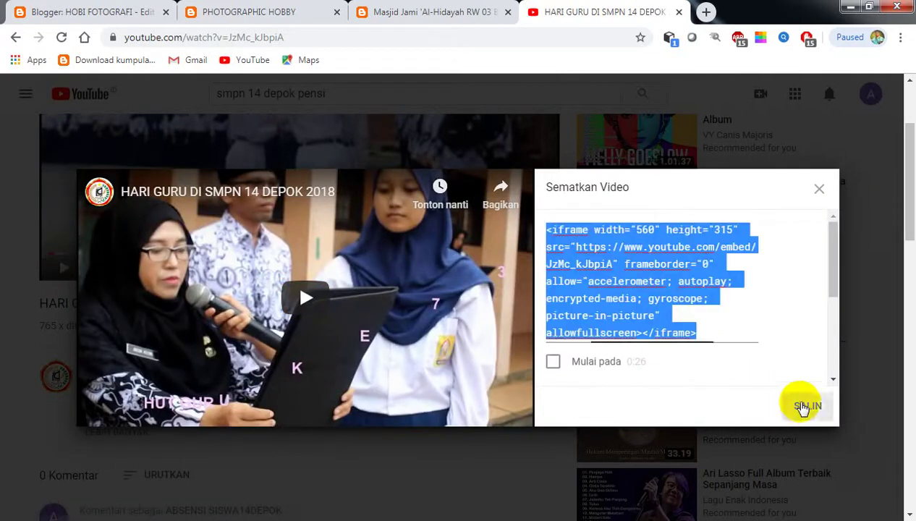
- Return to the Blogger post and paste the HARI GURU iframe code on a new line at the end of its HTML source
click(58, 15)
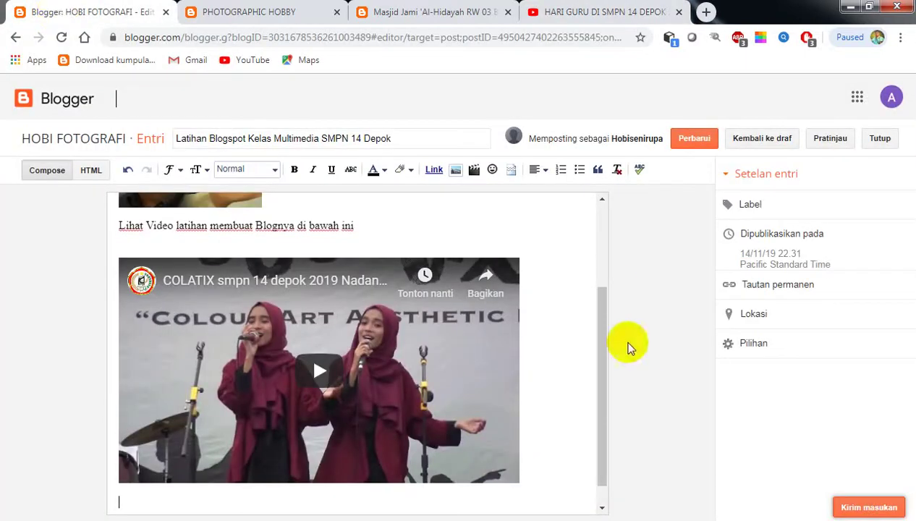
scroll(517, 347, down, 1)
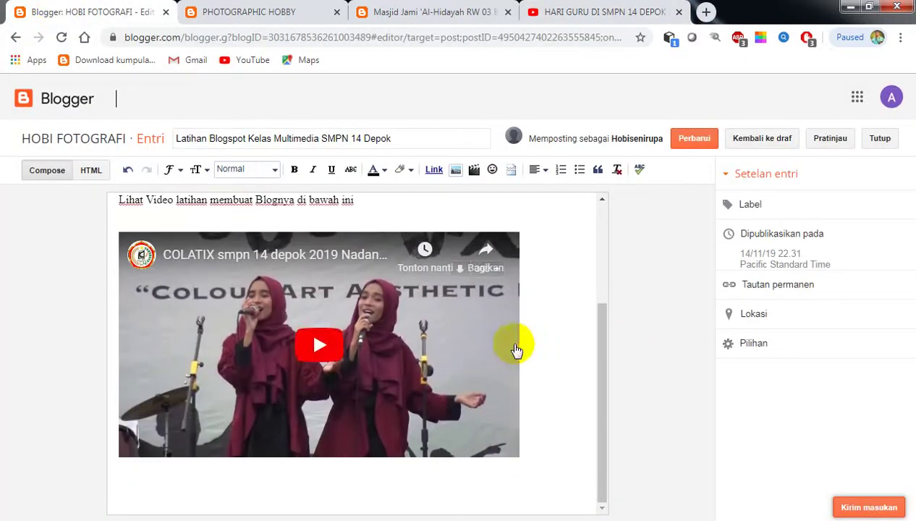
click(92, 171)
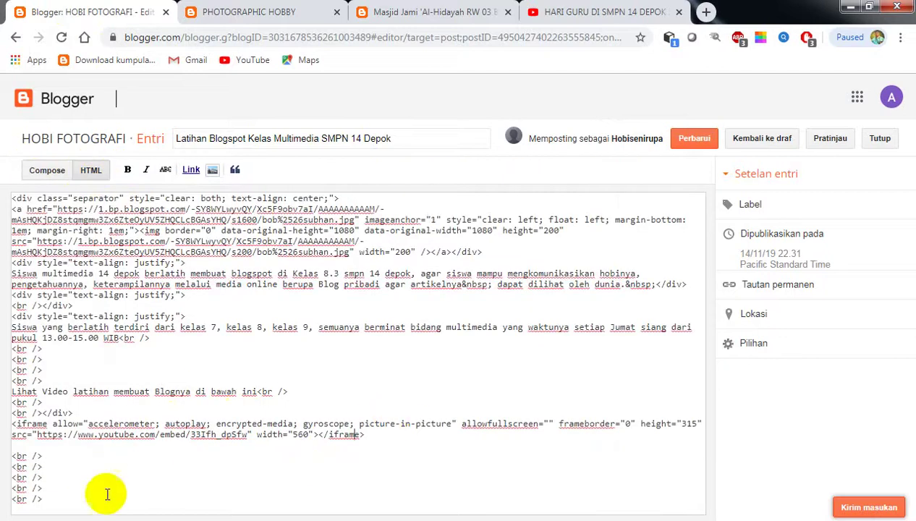
click(63, 498)
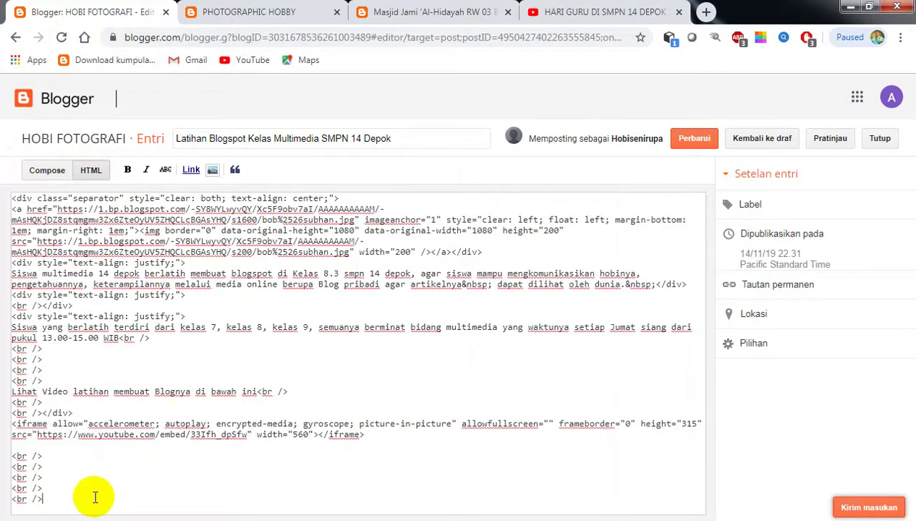
key(Return)
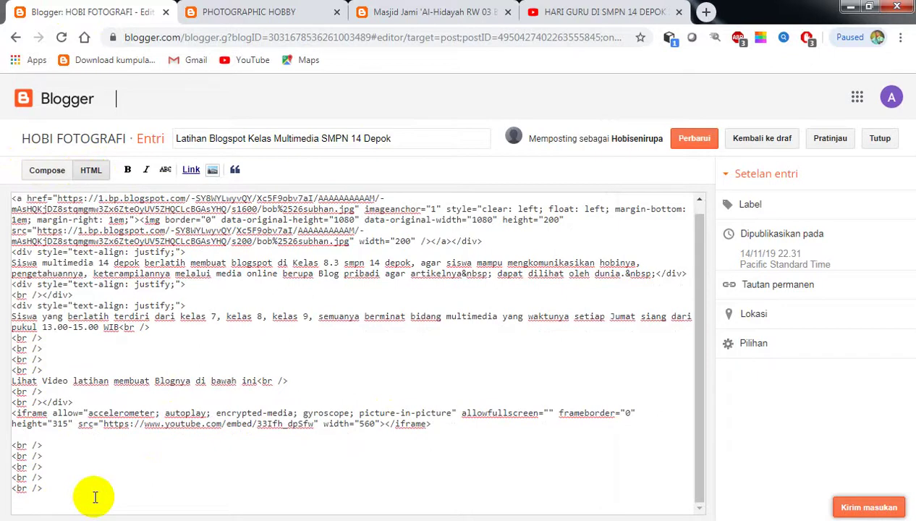
key(ctrl+v)
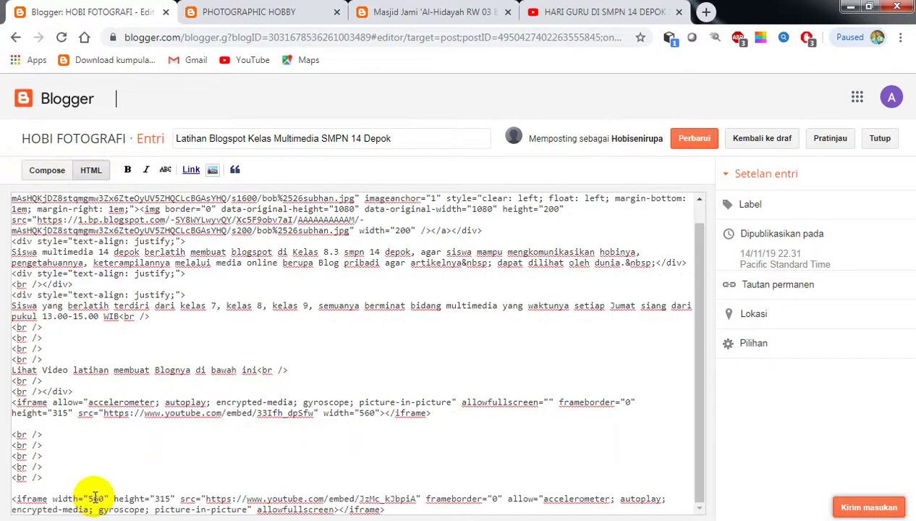
- Return the post to Compose view and check the HARI GURU video embedded below the COLATIX video
click(45, 172)
scroll(501, 324, down, 3)
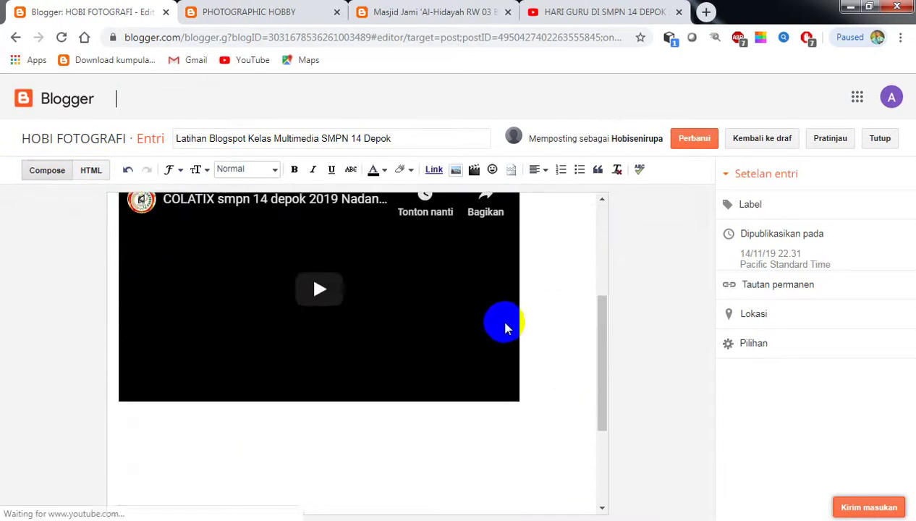
scroll(505, 326, down, 2)
scroll(553, 324, down, 3)
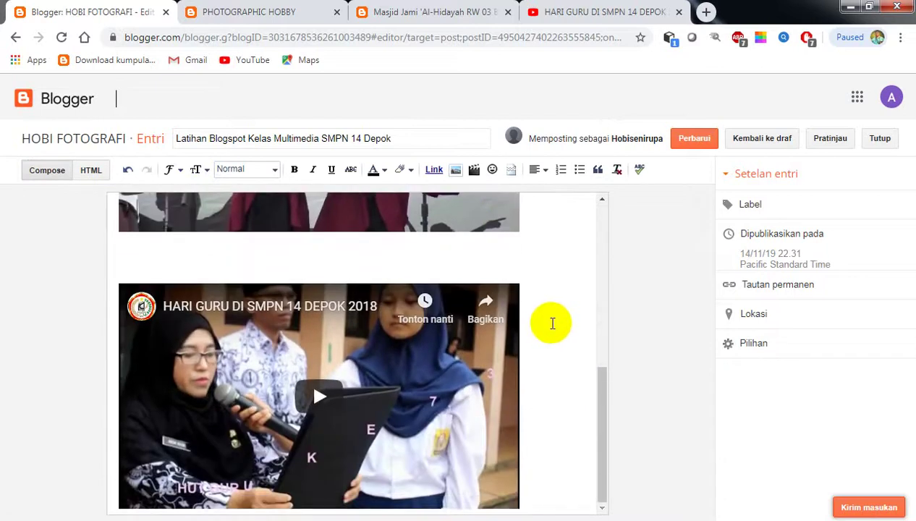
scroll(550, 322, up, 1)
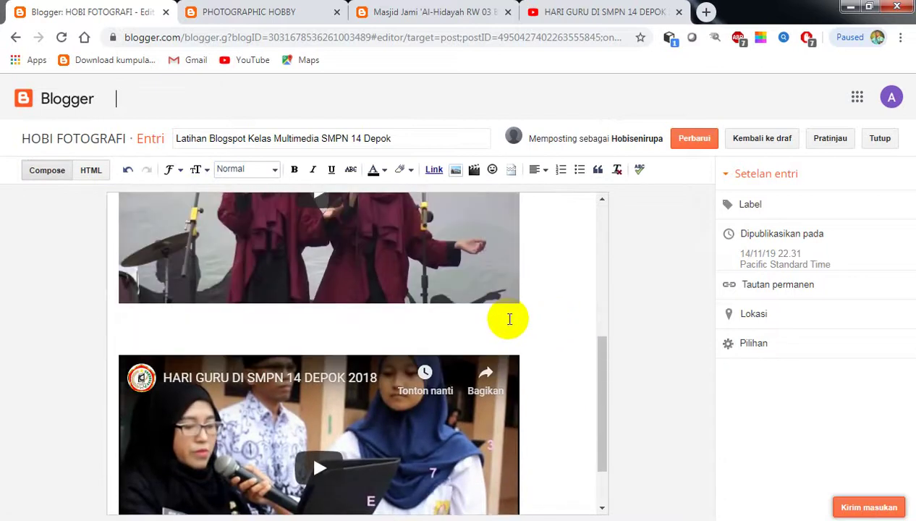
scroll(552, 440, down, 1)
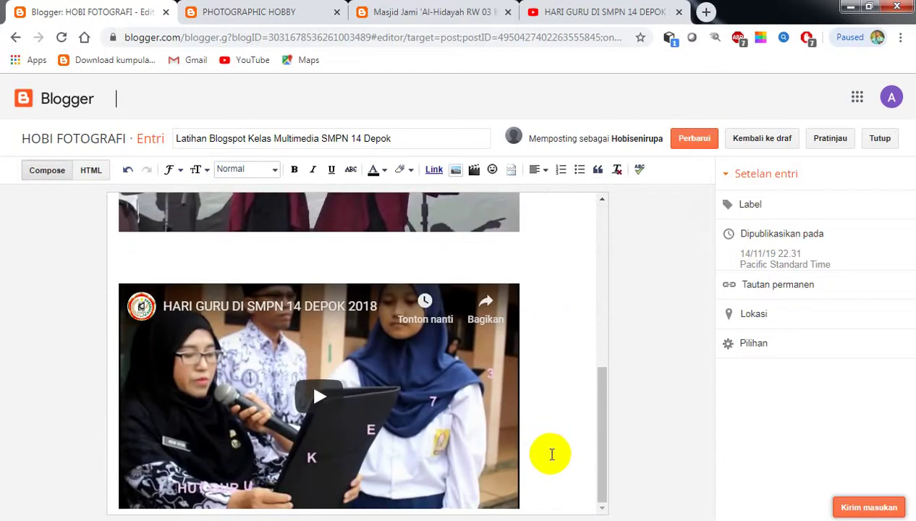
scroll(559, 450, down, 1)
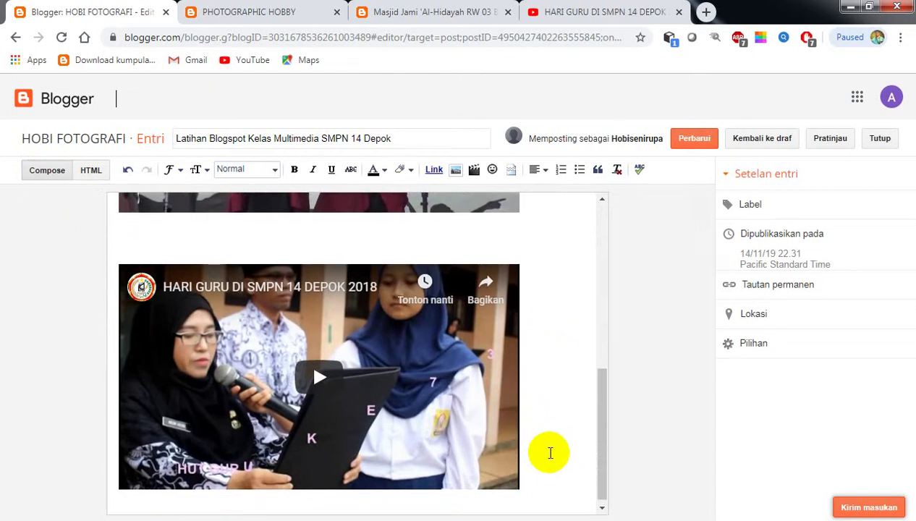
- Switch back to the YouTube tab showing the HARI GURU video
click(576, 16)
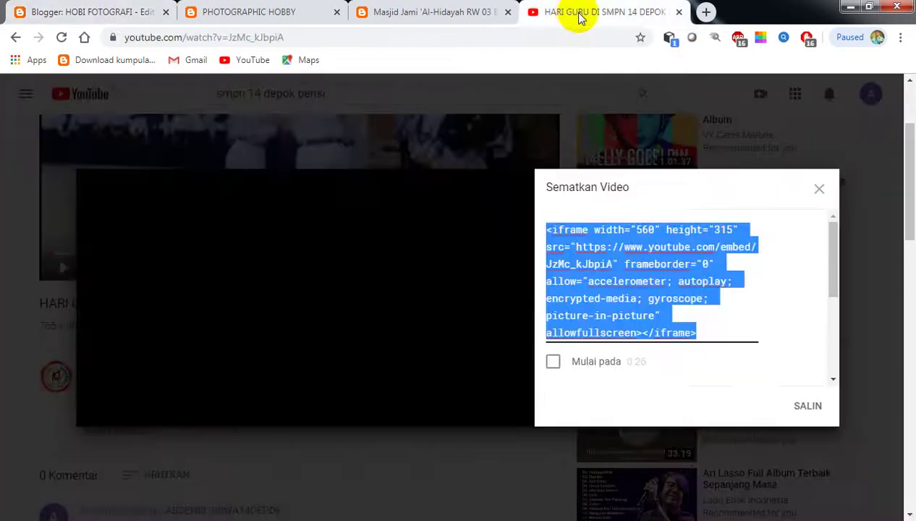
- Close the embed dialog, search YouTube for "smpn 14 depok pensi" and open the video "Teaser SMPN 14 Depok"
click(820, 191)
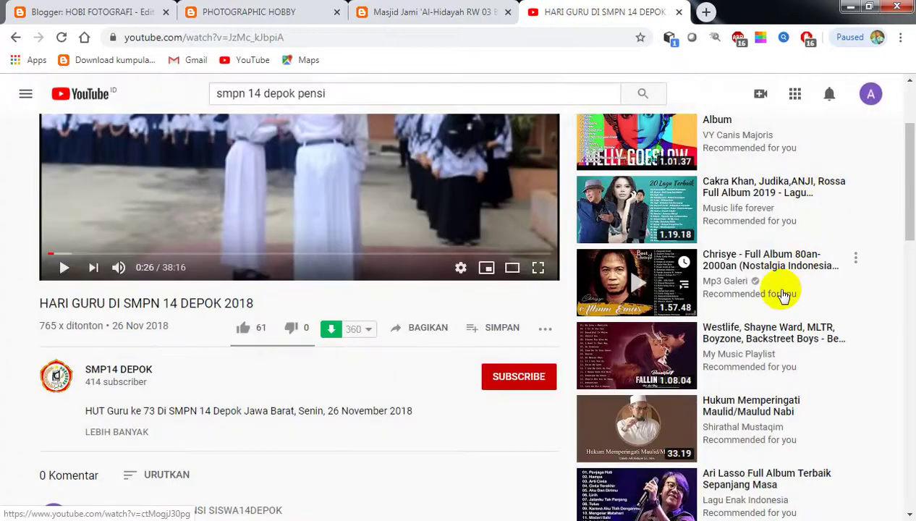
scroll(778, 333, down, 3)
scroll(778, 333, down, 3)
scroll(733, 352, up, 8)
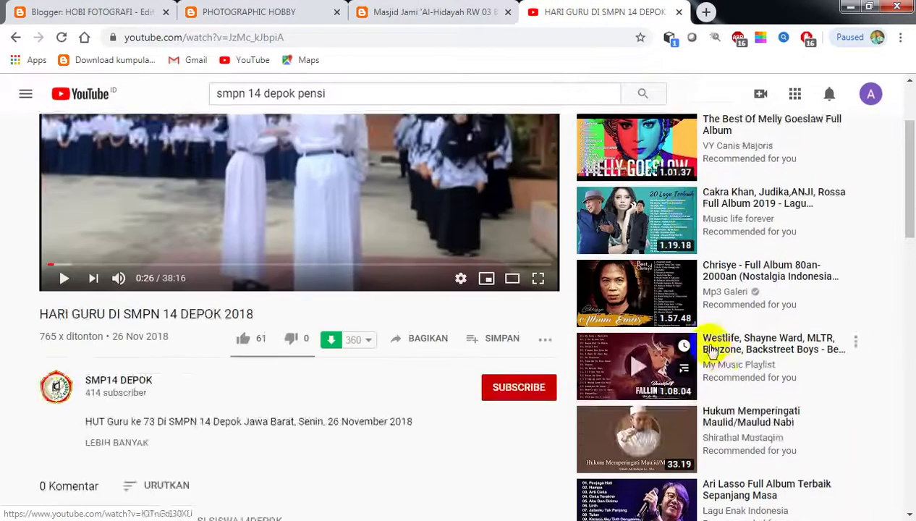
click(370, 92)
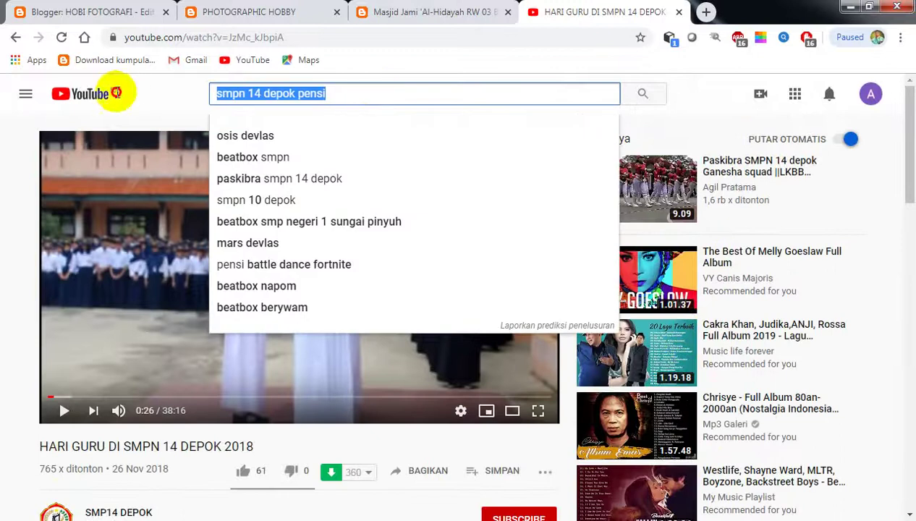
key(Return)
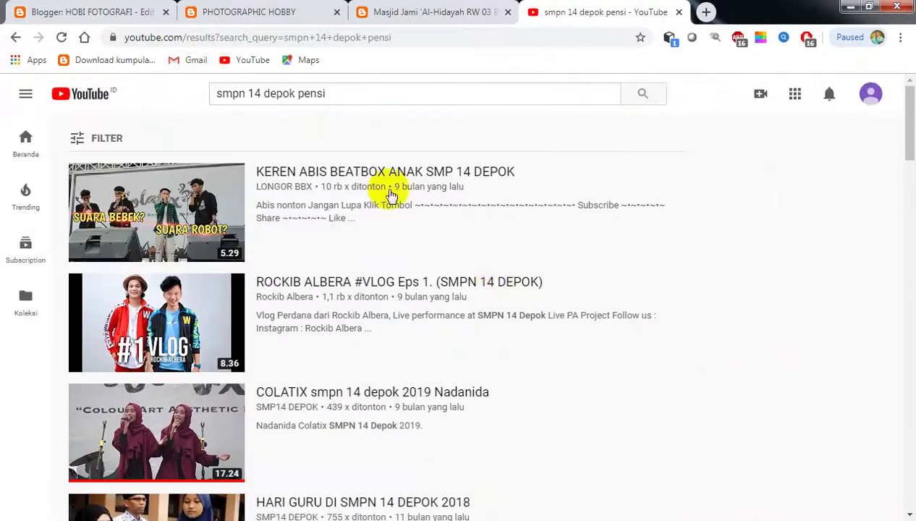
scroll(505, 284, down, 1)
scroll(505, 285, down, 7)
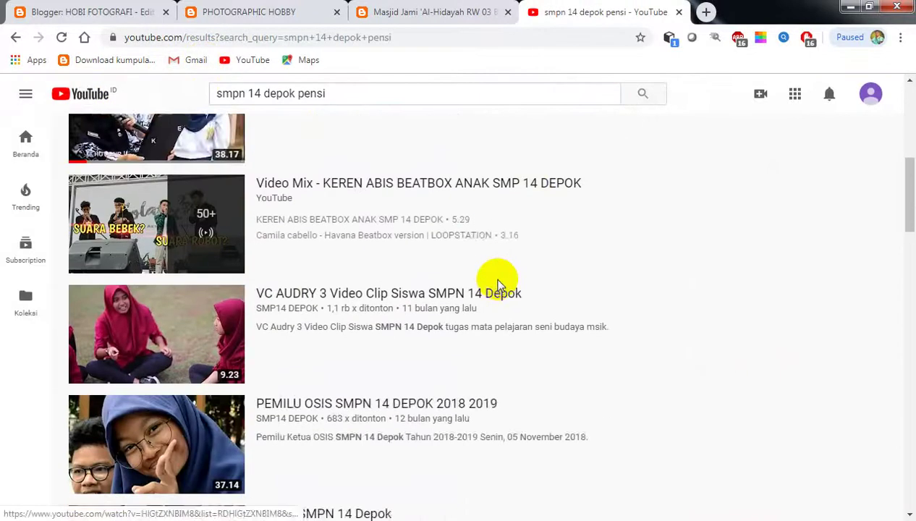
scroll(498, 285, down, 2)
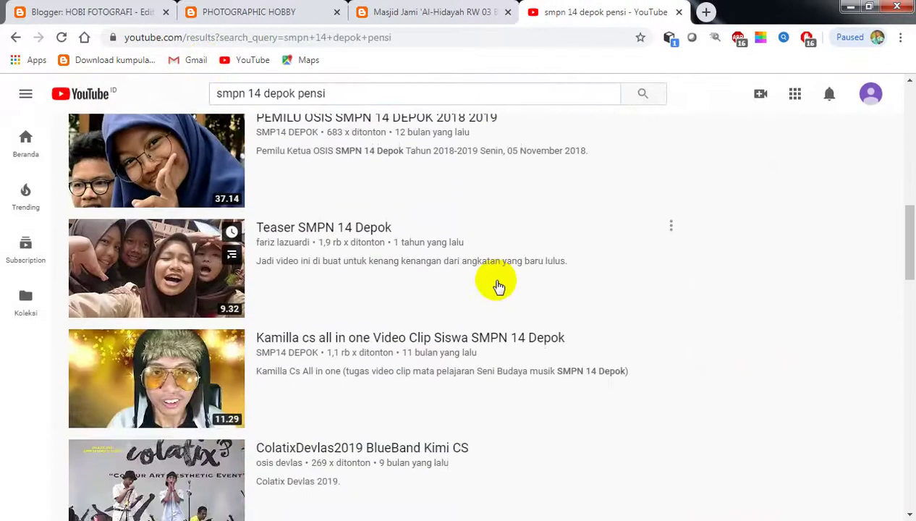
click(304, 234)
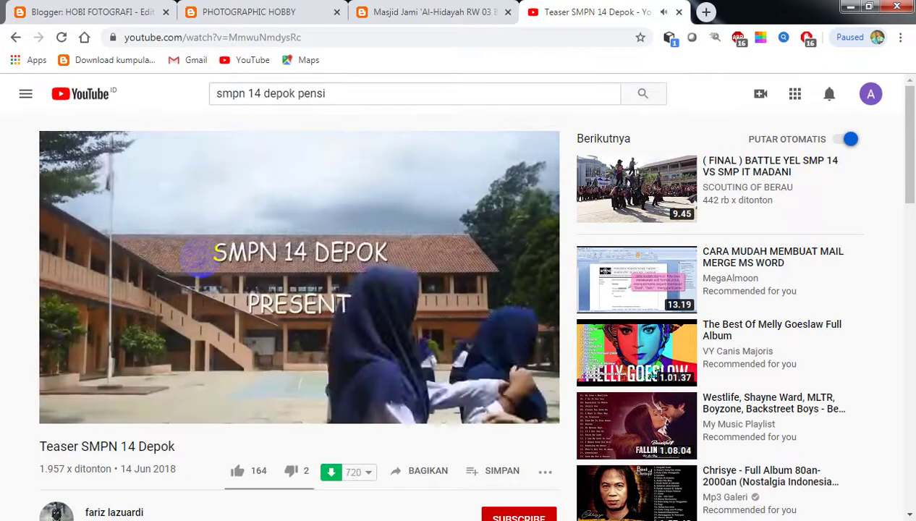
- Copy the iframe embed code of the "Teaser SMPN 14 Depok" video from its sharing options
click(437, 480)
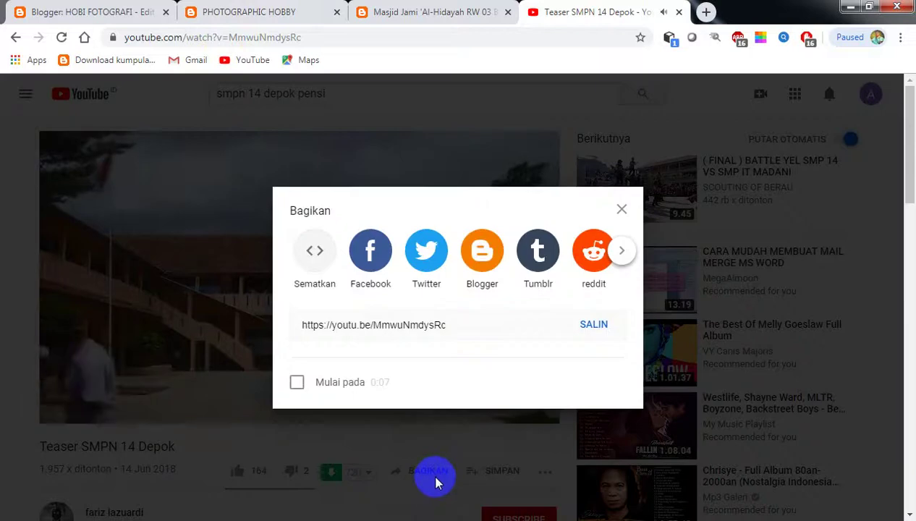
click(314, 254)
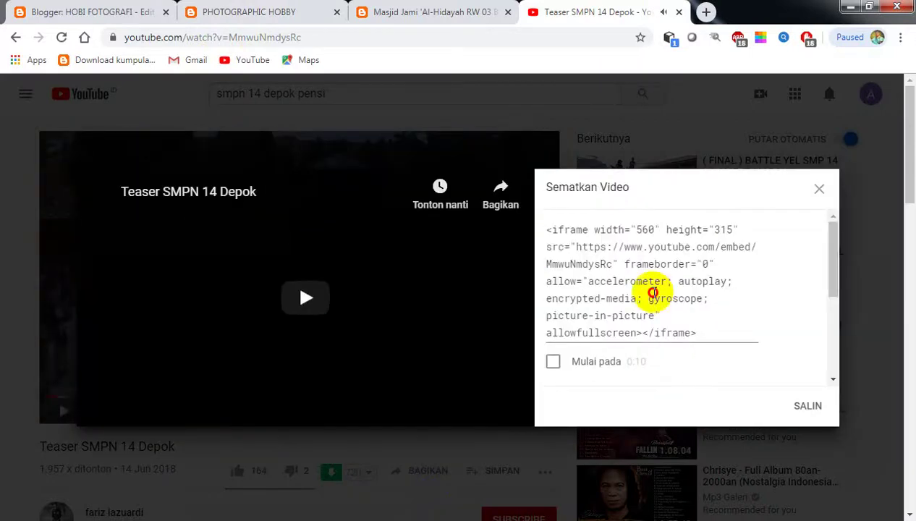
click(653, 292)
key(ctrl+c)
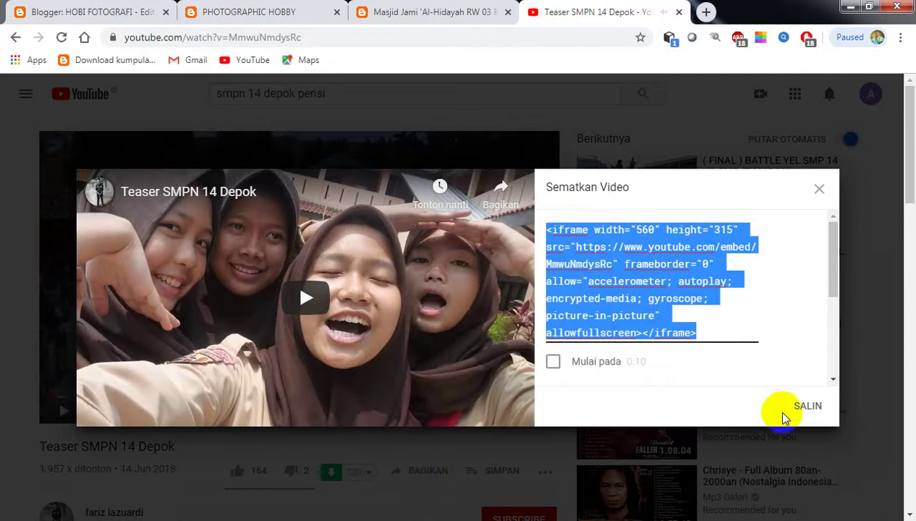
click(806, 409)
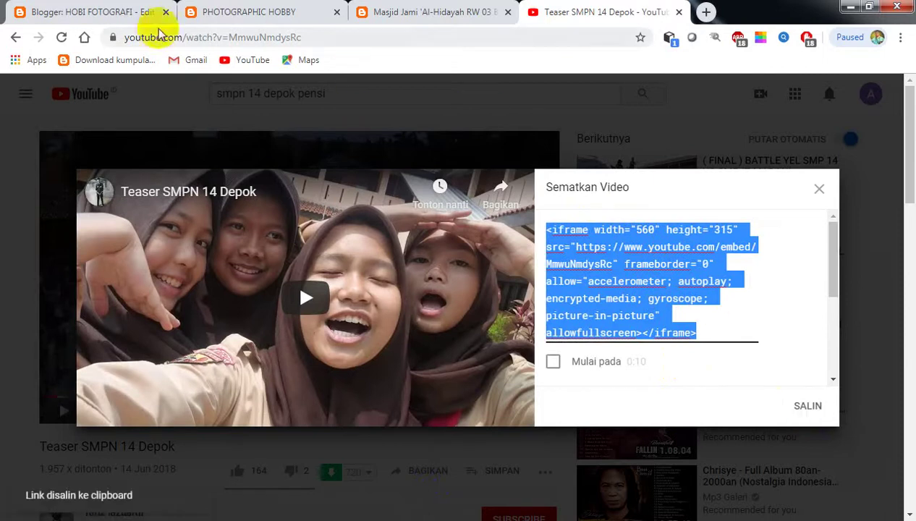
- Switch to the Blogger post editor and paste the embed code at the end of the post's HTML source
click(79, 15)
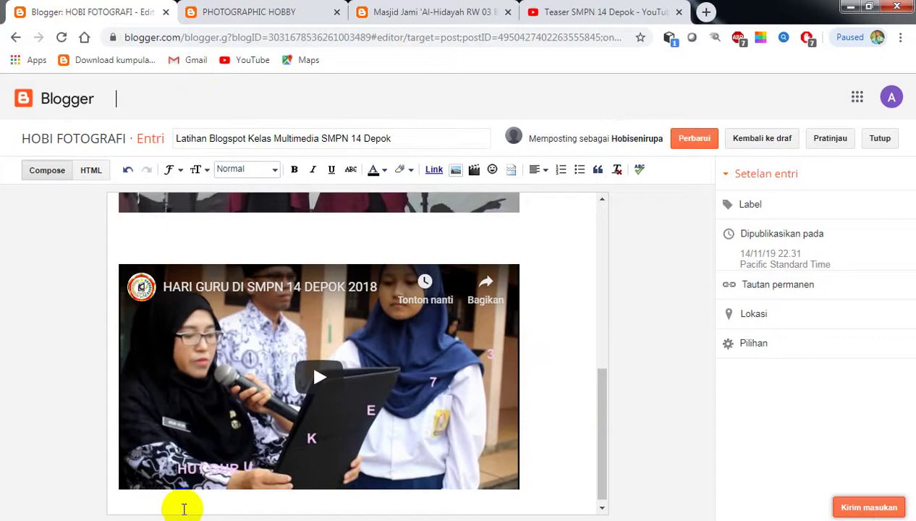
click(90, 171)
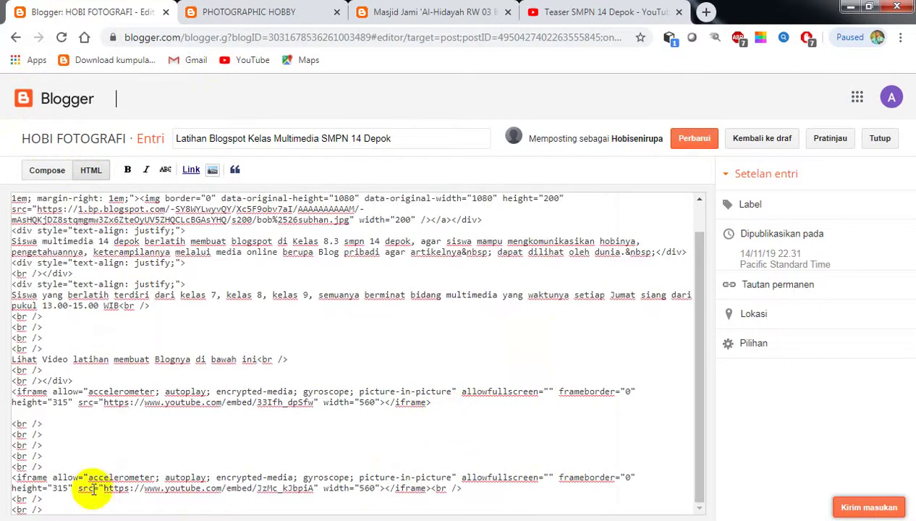
scroll(77, 497, down, 1)
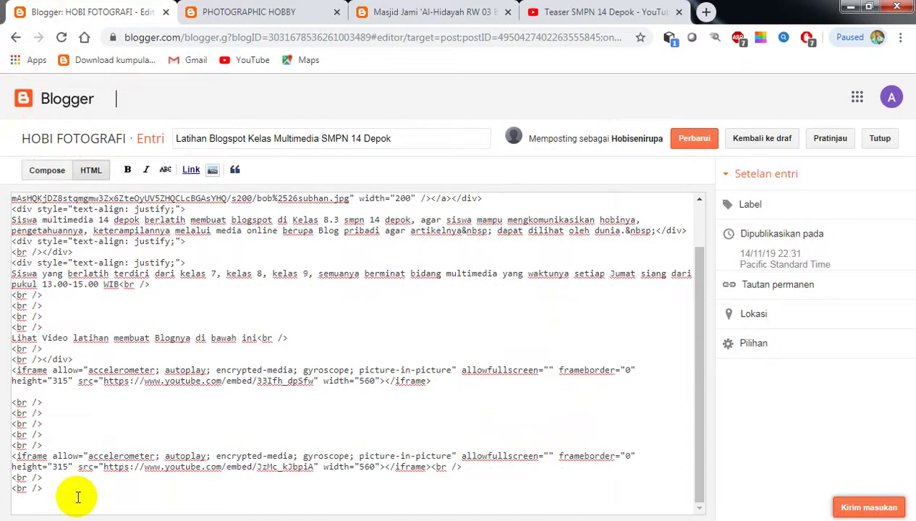
key(ctrl+v)
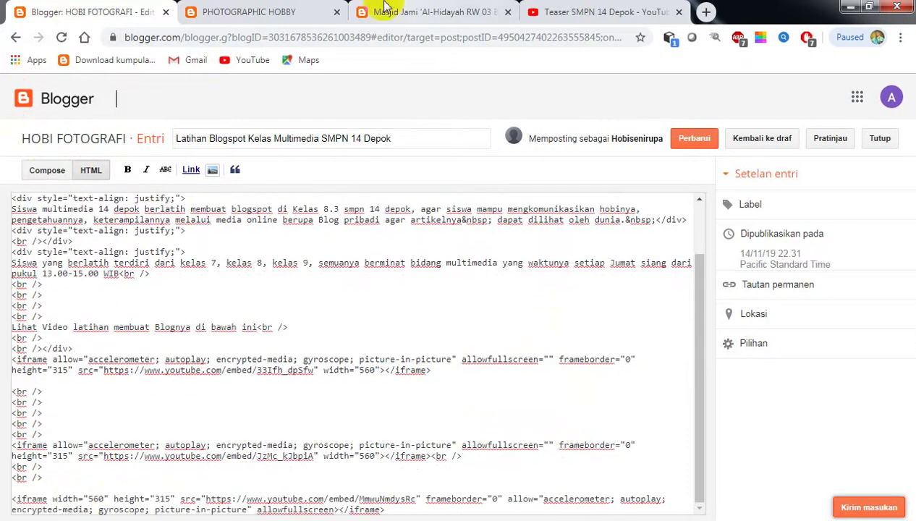
- Check the embedded videos in the post's Compose view and publish the update
click(48, 171)
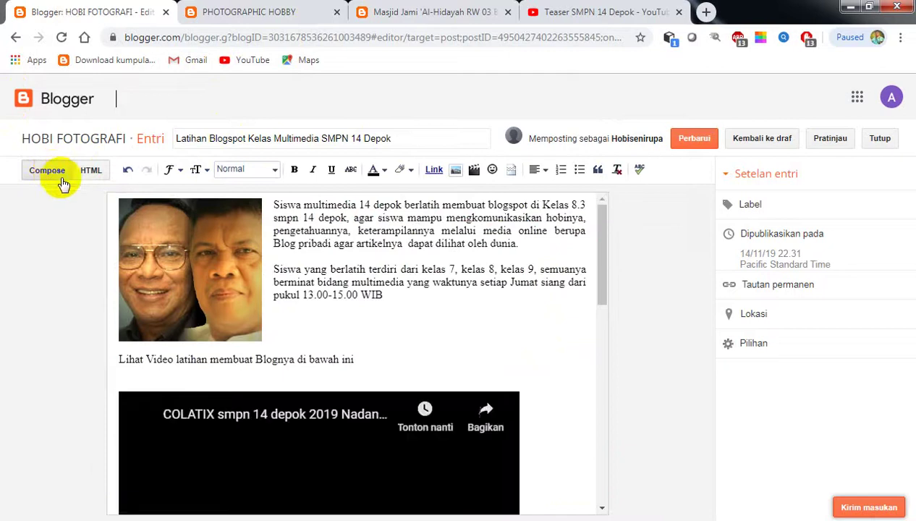
scroll(517, 378, down, 6)
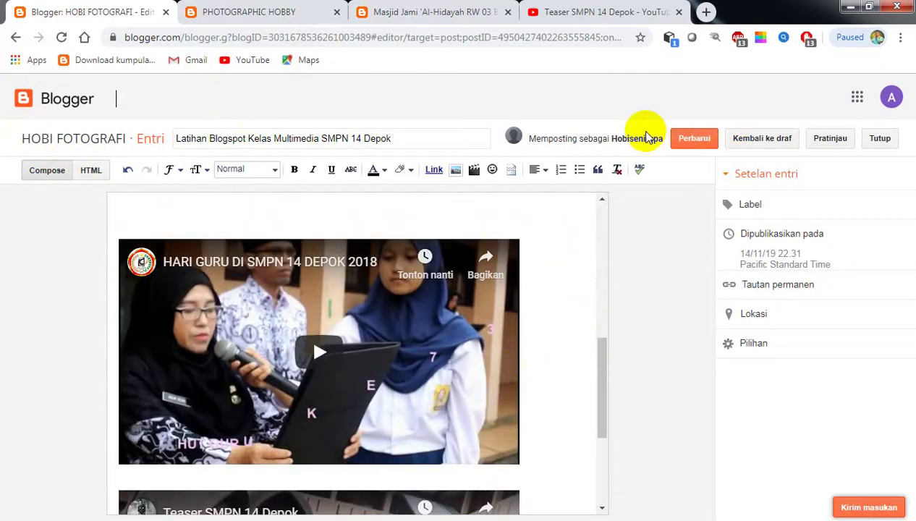
click(692, 140)
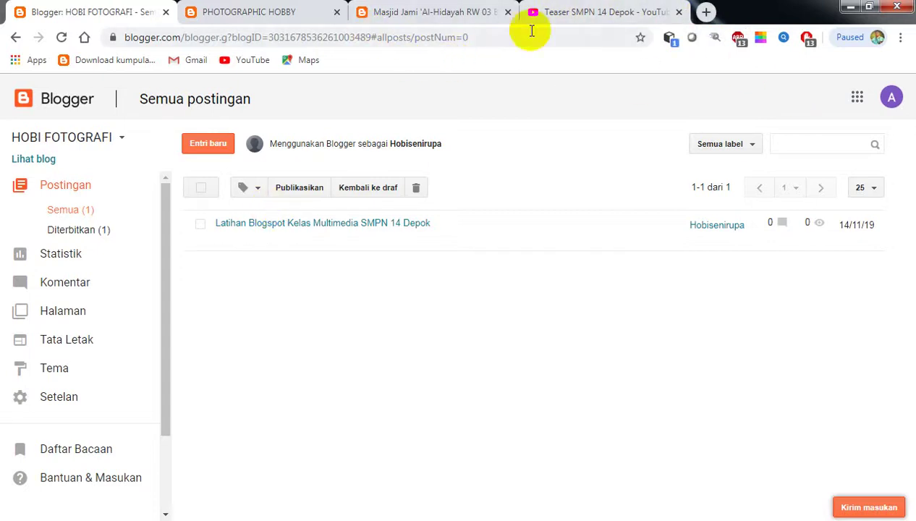
- Reload the public blog ilmufotografi3d.blogspot.com, dismiss the translation notice and review the embedded videos in the updated post
click(250, 16)
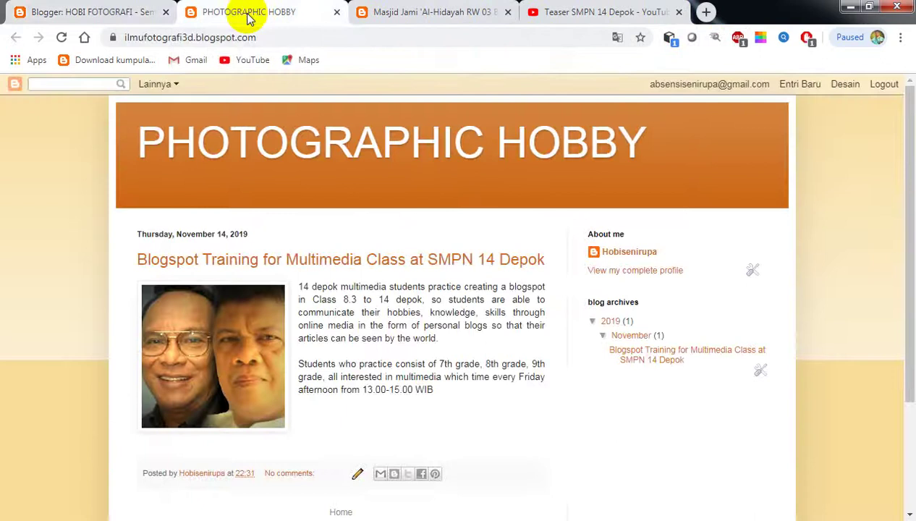
click(61, 37)
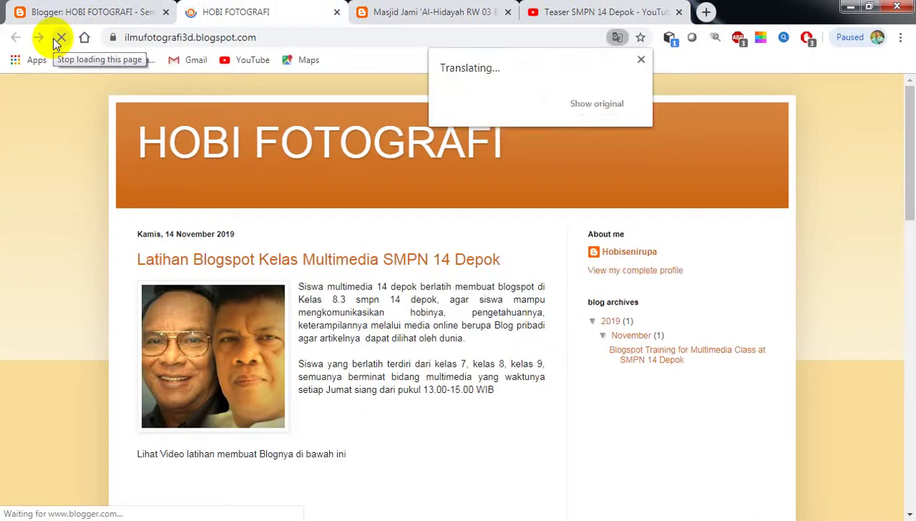
scroll(379, 262, down, 5)
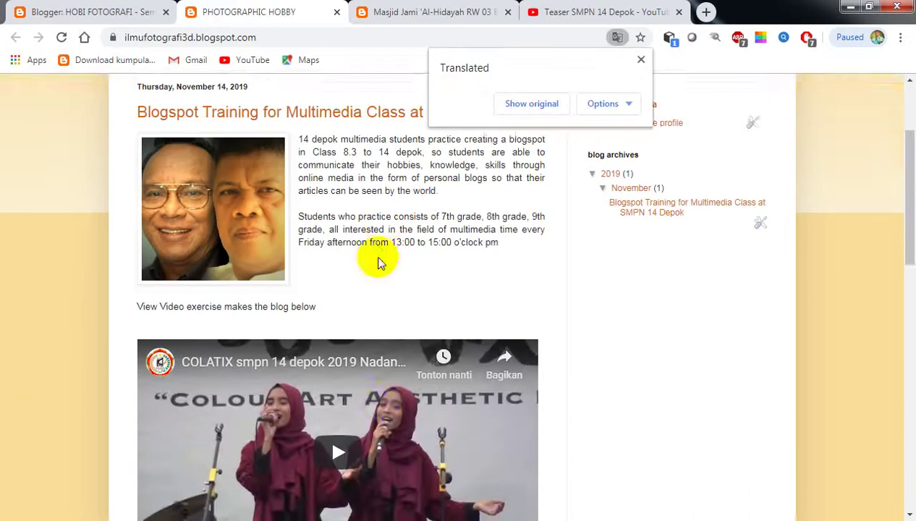
scroll(382, 273, down, 8)
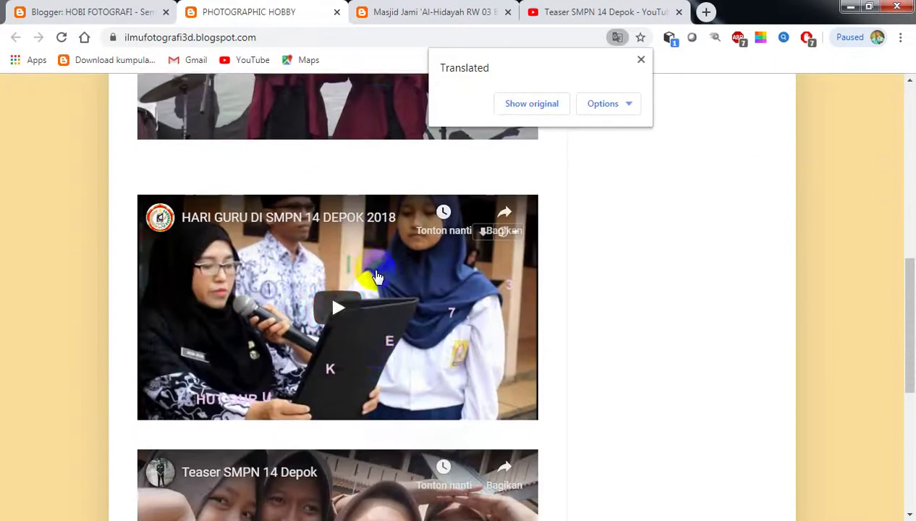
scroll(375, 281, up, 13)
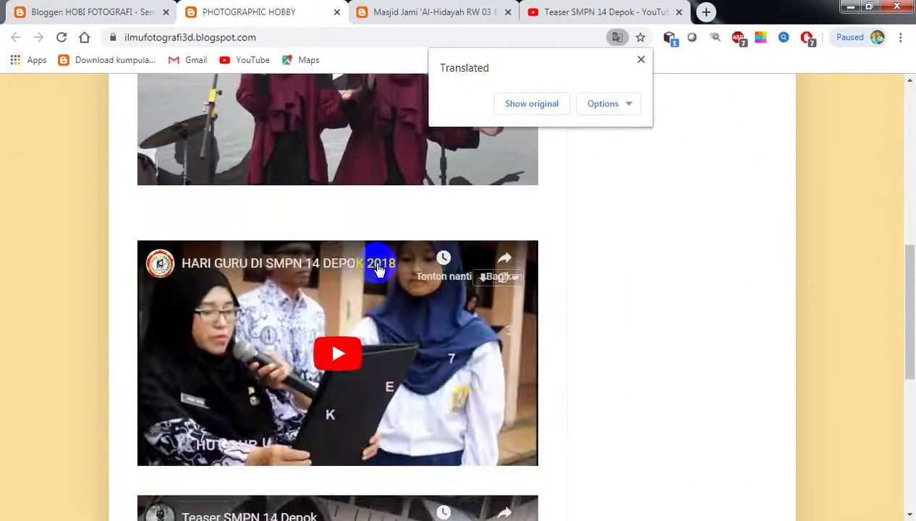
scroll(378, 268, down, 3)
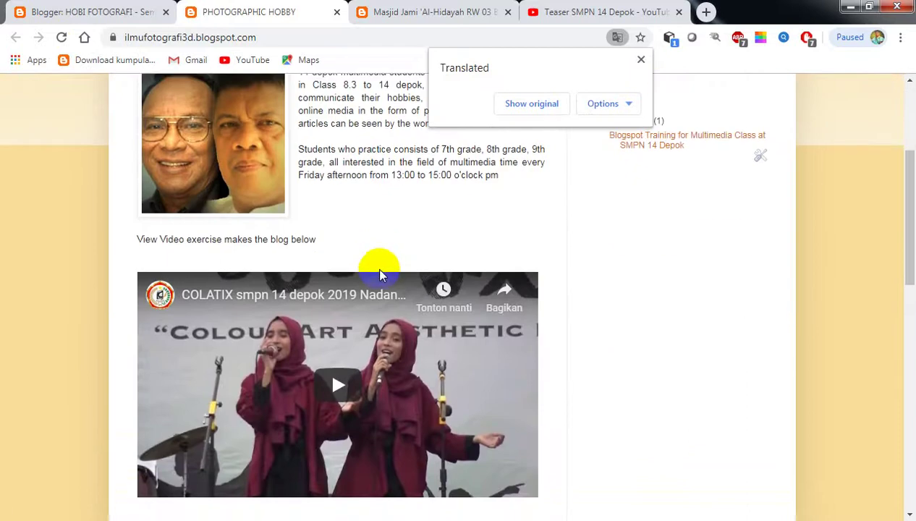
scroll(378, 264, up, 3)
scroll(378, 275, down, 10)
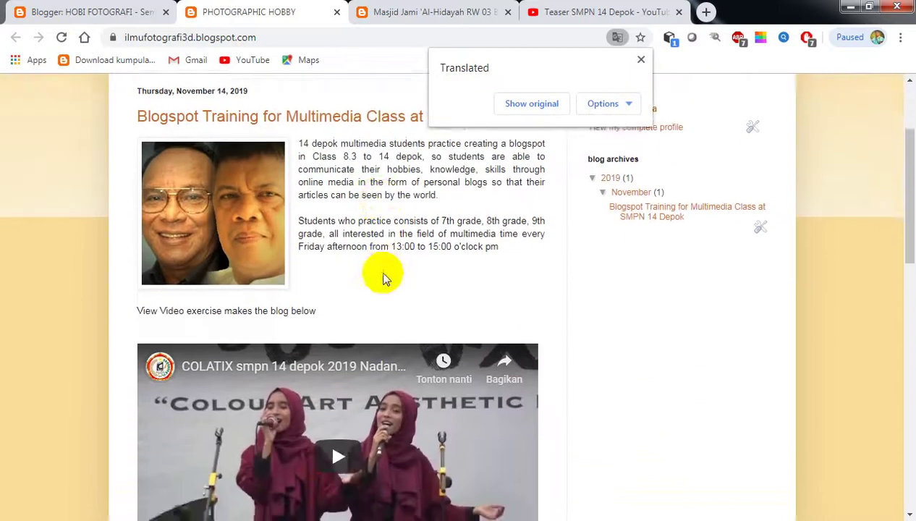
scroll(378, 311, down, 3)
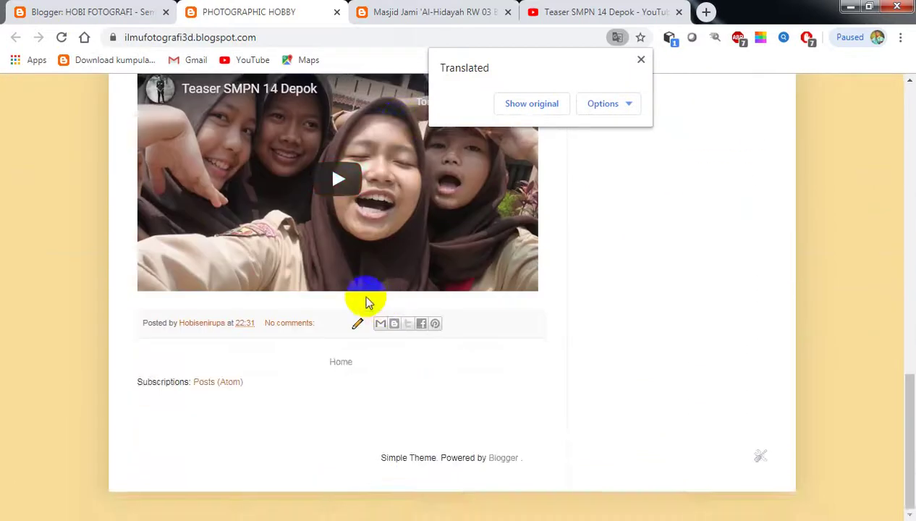
scroll(366, 303, up, 12)
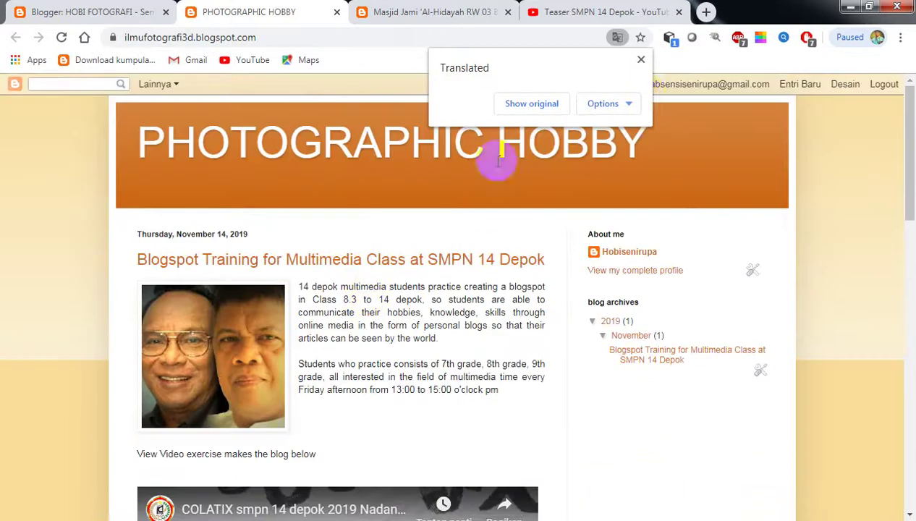
click(641, 58)
scroll(536, 230, down, 2)
scroll(535, 238, down, 1)
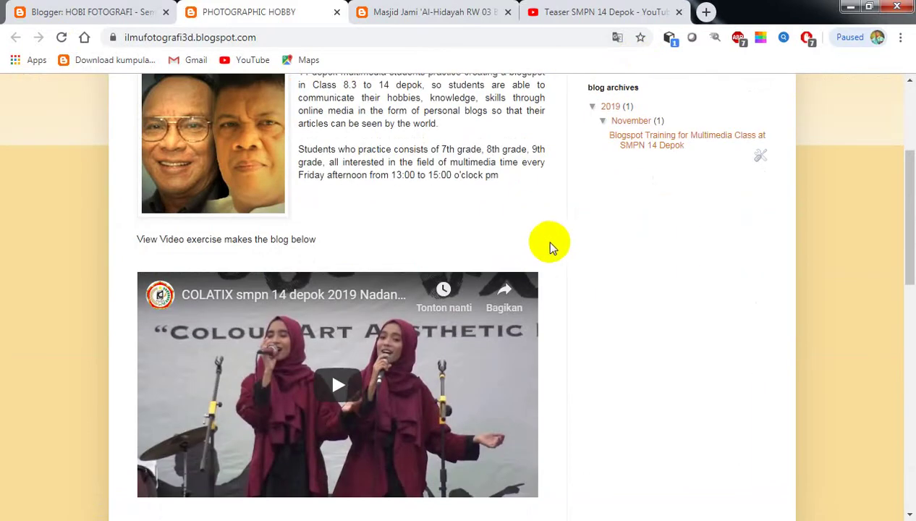
- Examine the header, menu, sidebars and post layout of the Masjid Jami Al-Hidayah blog as an example
click(438, 17)
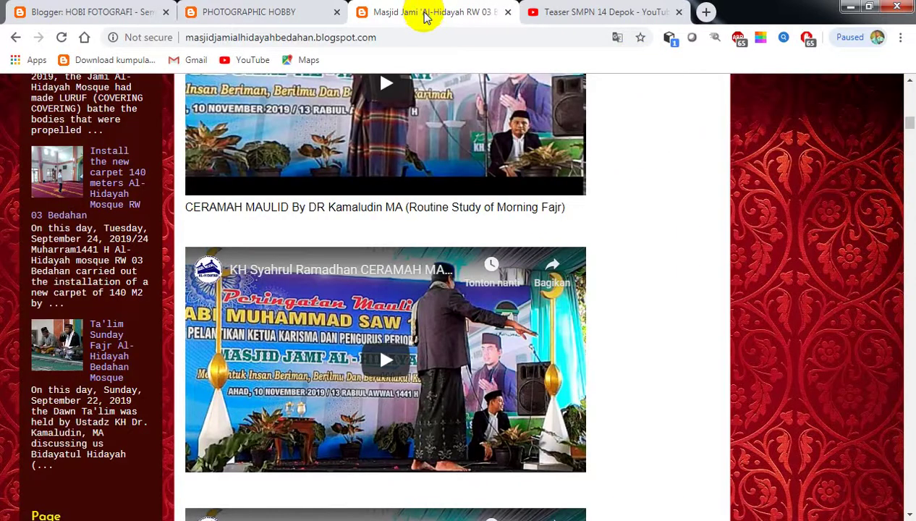
scroll(701, 281, up, 15)
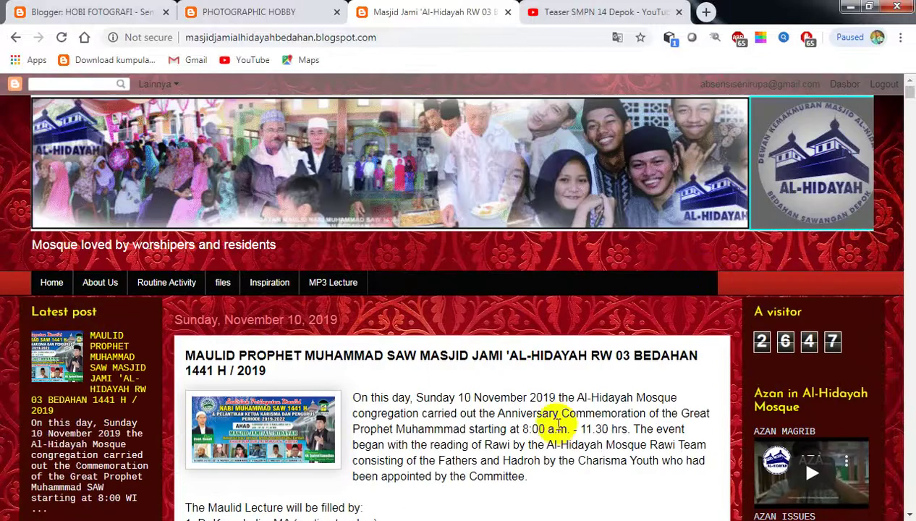
scroll(760, 369, down, 3)
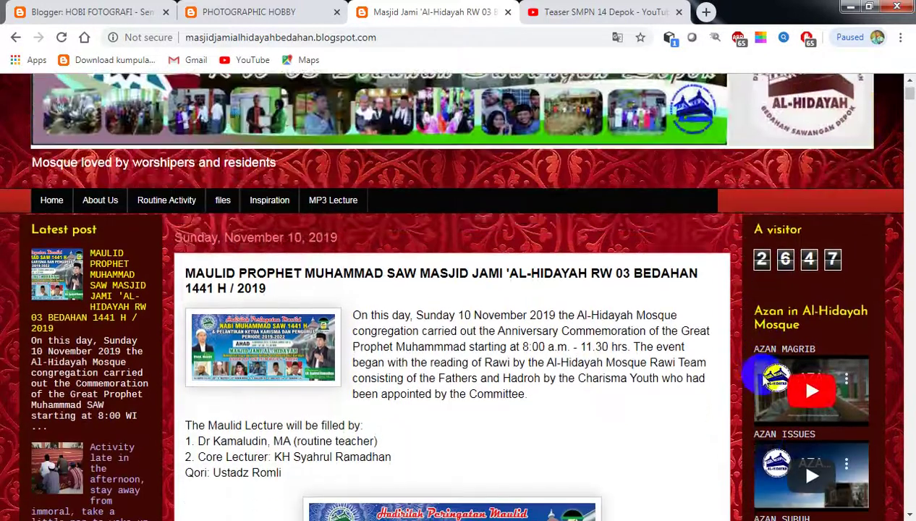
scroll(758, 380, down, 2)
scroll(573, 368, up, 5)
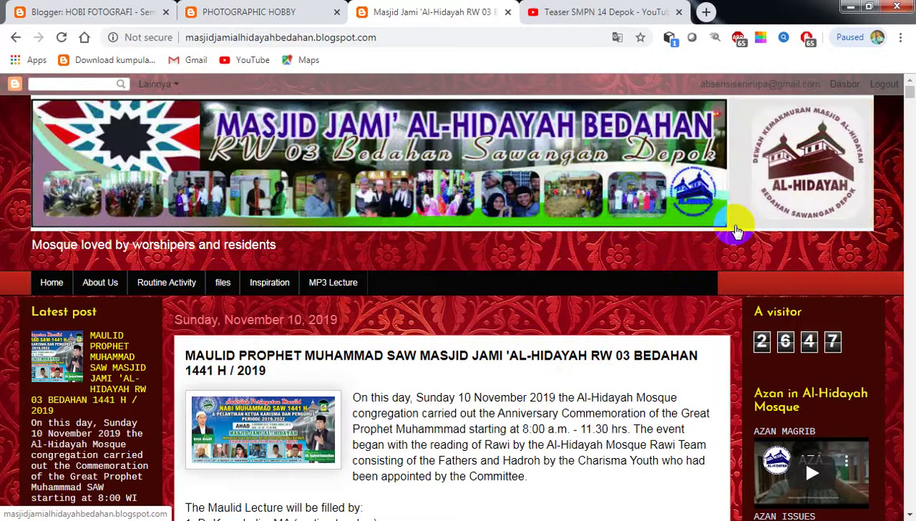
scroll(467, 290, down, 1)
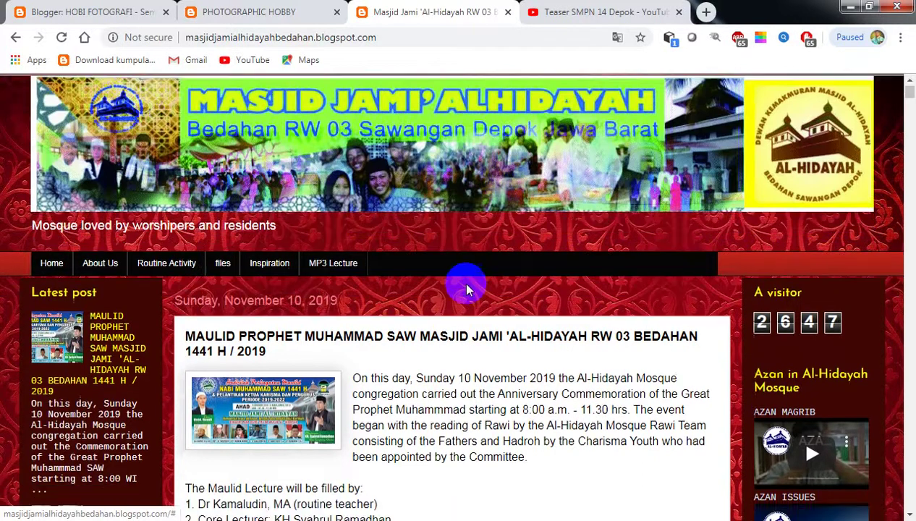
scroll(467, 289, down, 3)
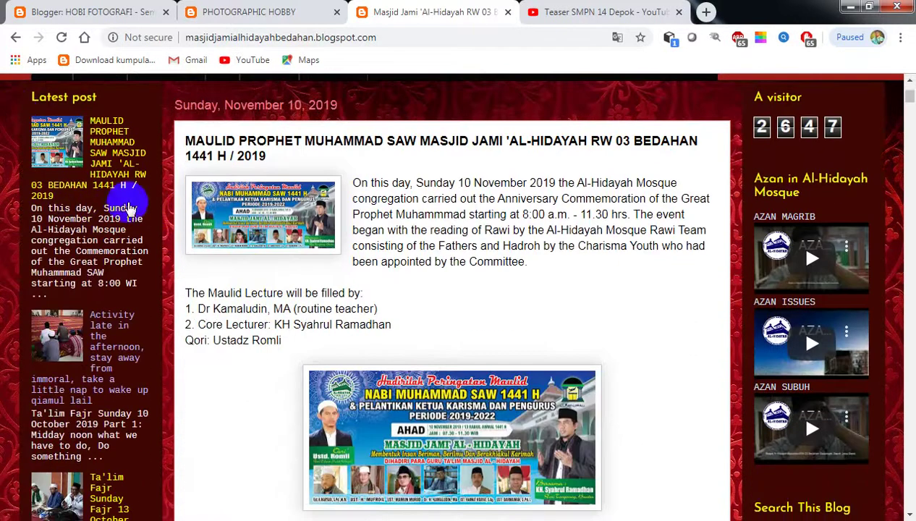
scroll(589, 245, up, 3)
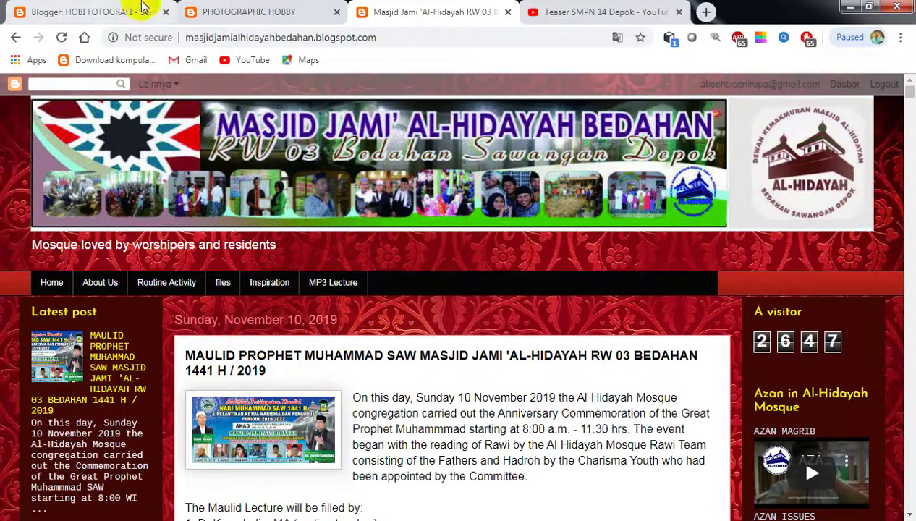
- Return to the Blogger dashboard of HOBI FOTOGRAFI, open the Tata Letak page and review its gadget sections
click(72, 12)
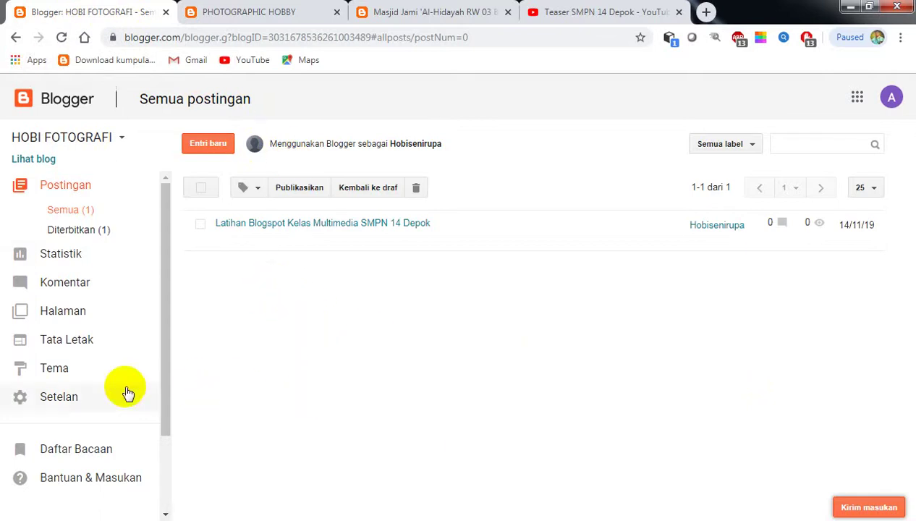
click(53, 344)
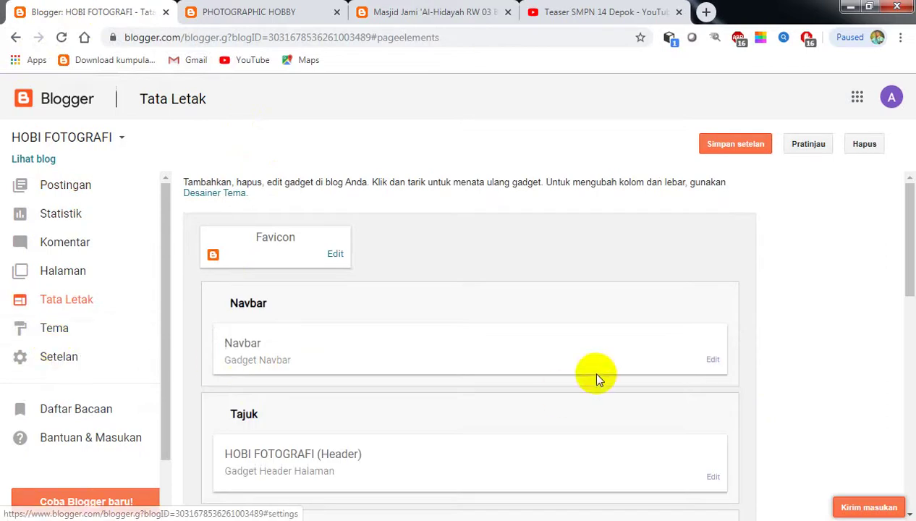
scroll(592, 380, down, 2)
scroll(591, 380, down, 3)
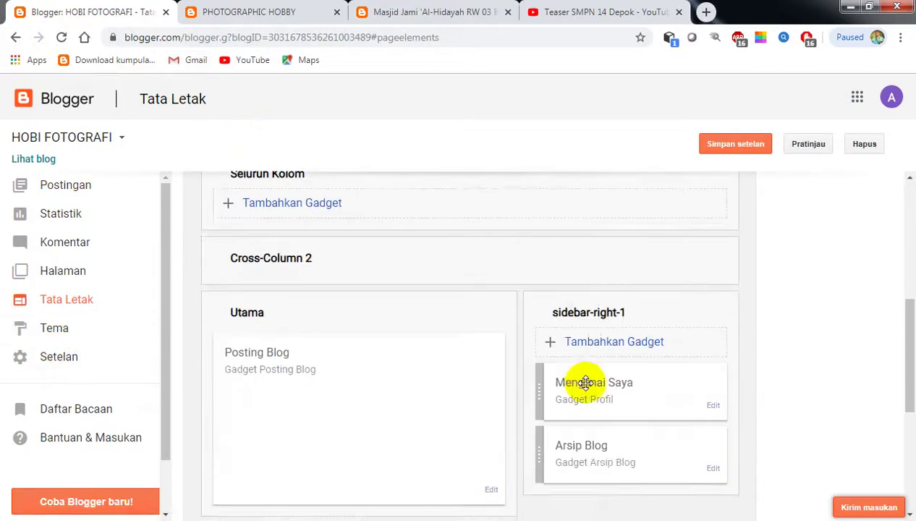
scroll(580, 380, down, 2)
scroll(572, 393, up, 4)
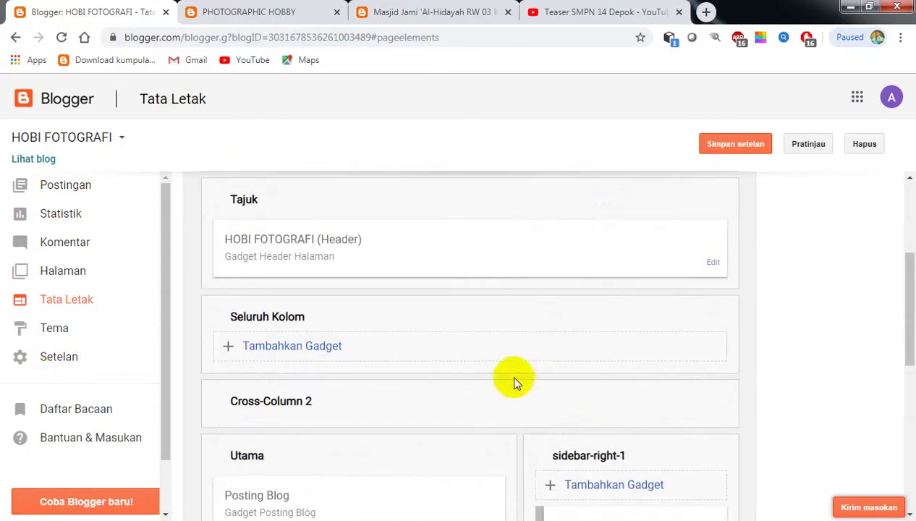
- Look through the Tema page with its theme gallery, compare it with Tata Letak and view the Setelan page
click(55, 330)
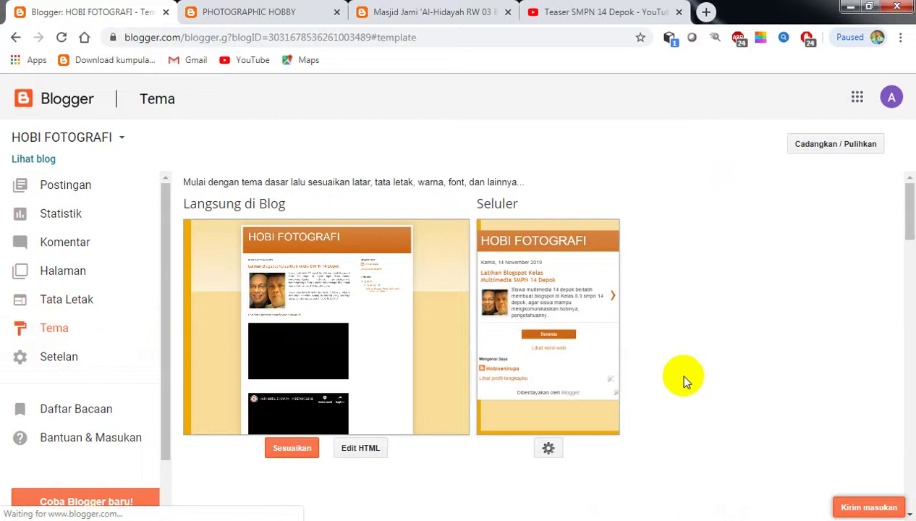
scroll(683, 378, down, 2)
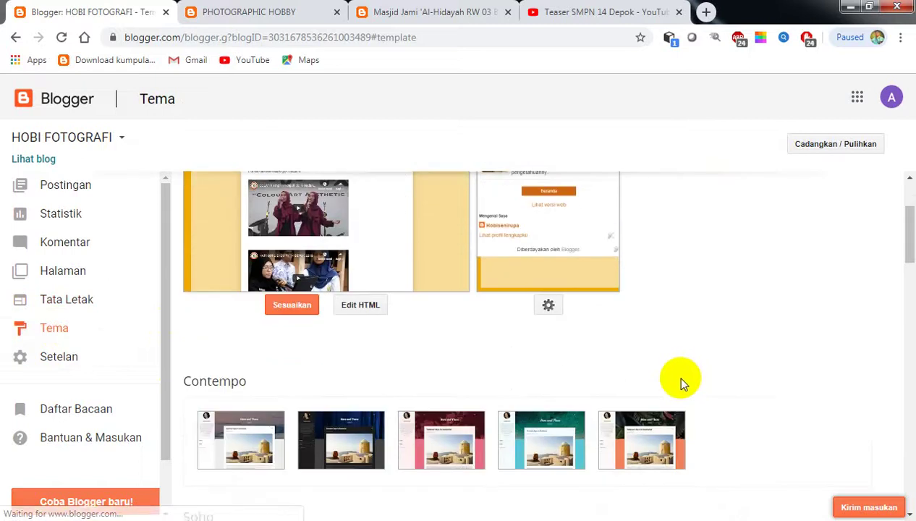
scroll(681, 380, up, 2)
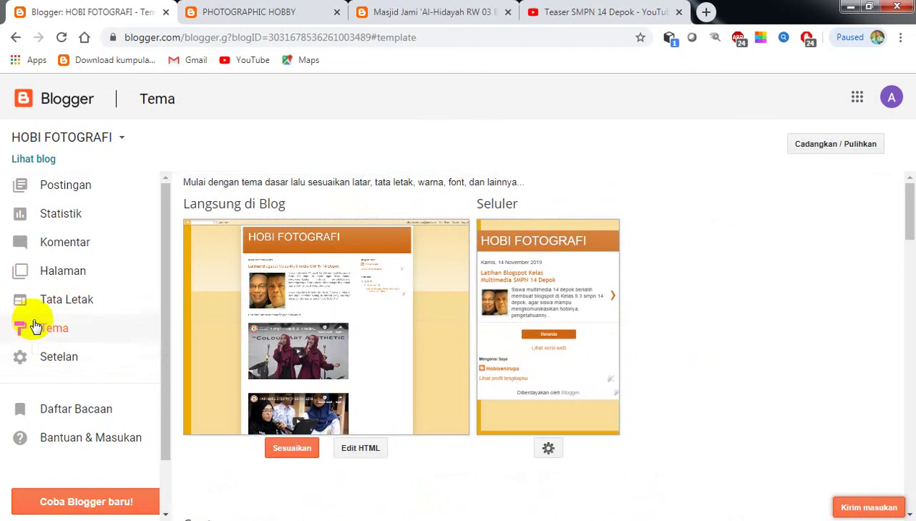
click(52, 302)
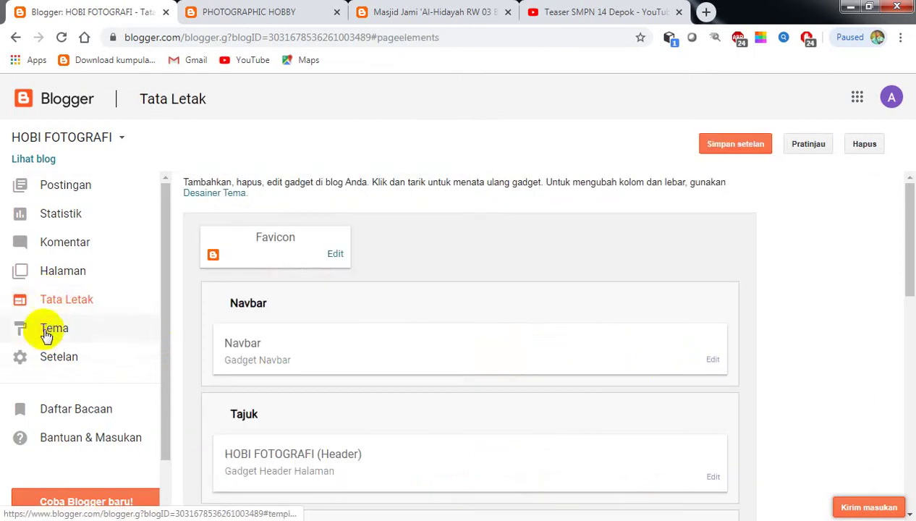
click(48, 335)
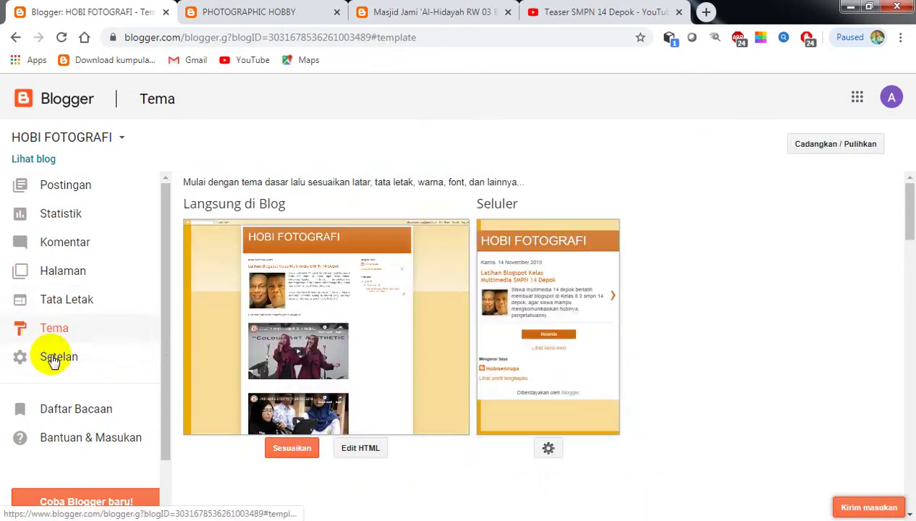
click(54, 360)
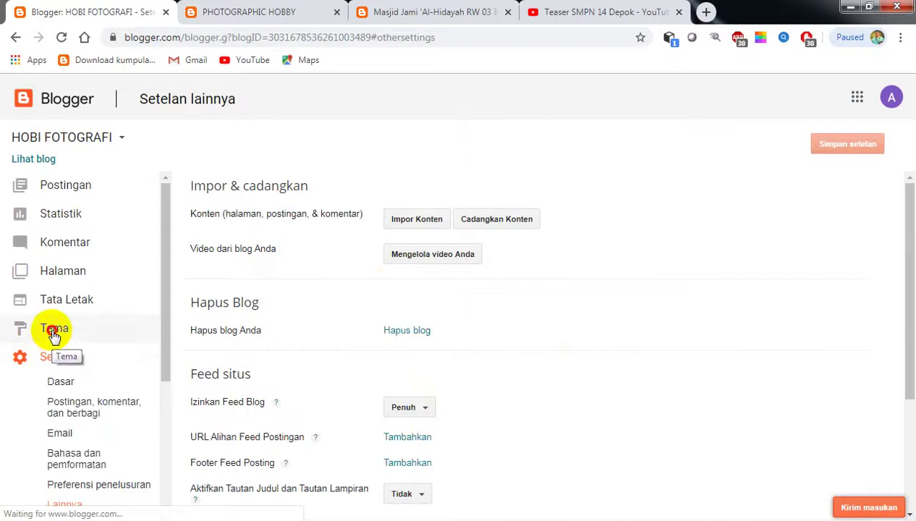
- Customize the theme by choosing the body layout with one sidebar on each side of the posts and apply it to the blog
click(54, 335)
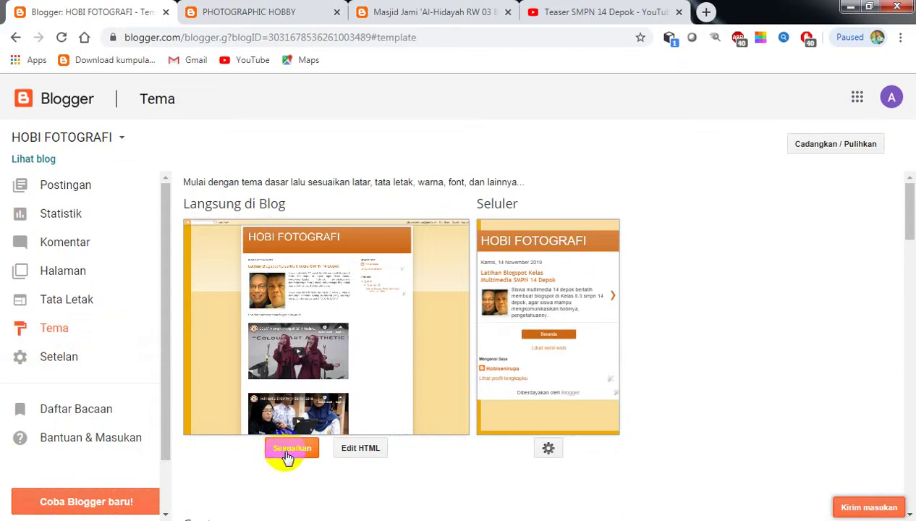
click(289, 449)
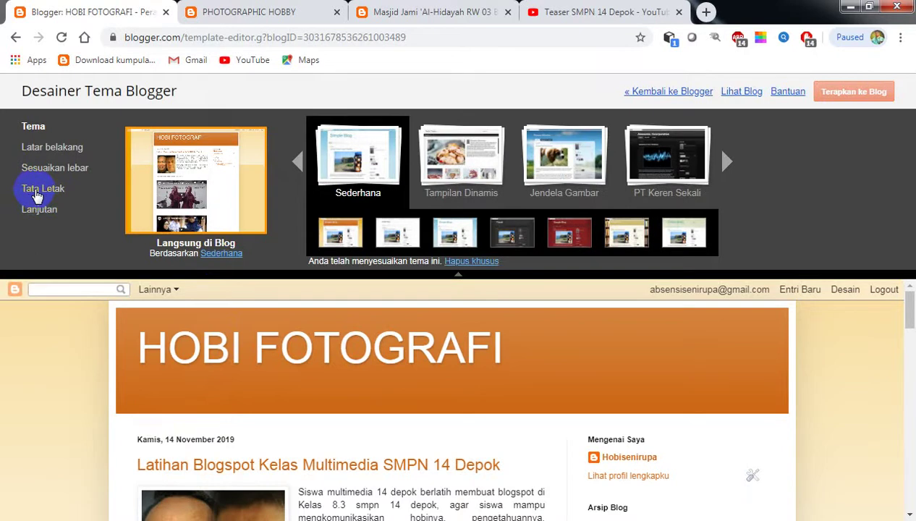
click(37, 194)
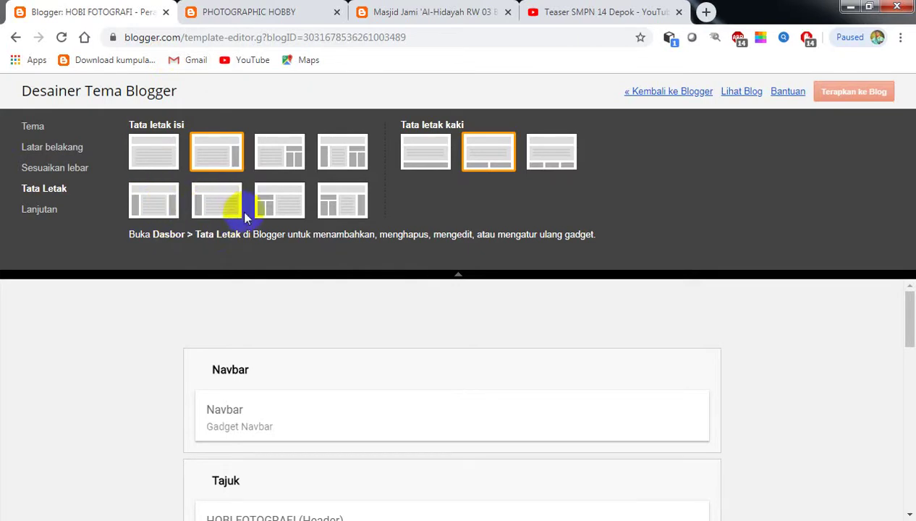
click(156, 209)
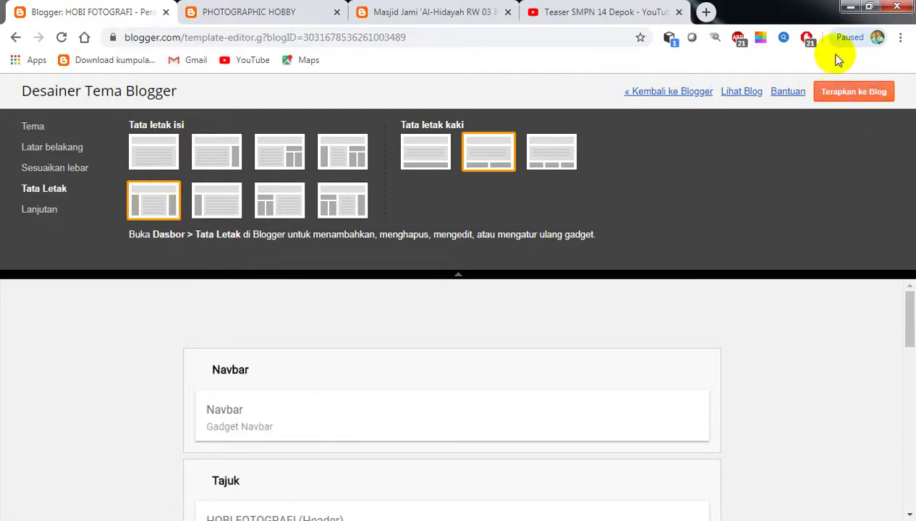
click(837, 96)
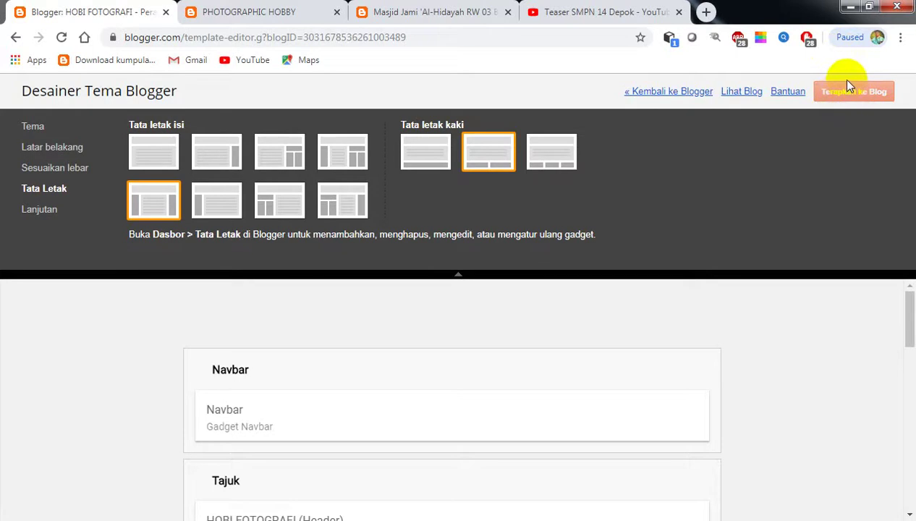
- Open the Latar belakang settings and examine the two-sidebar layout in the blog preview
click(50, 154)
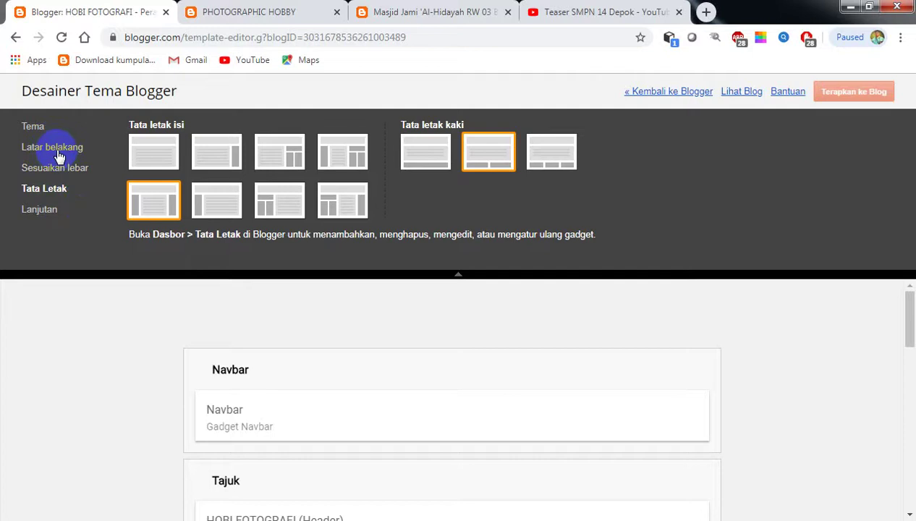
click(60, 157)
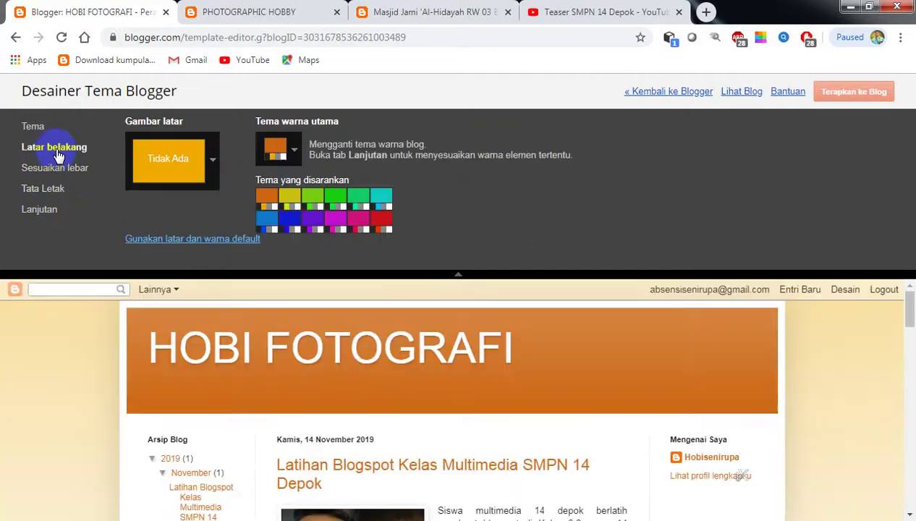
scroll(550, 358, down, 2)
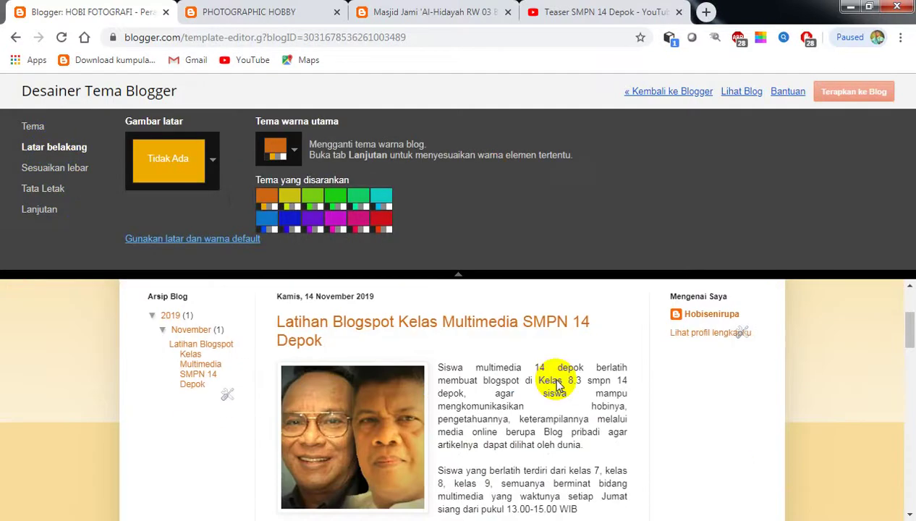
scroll(549, 384, up, 2)
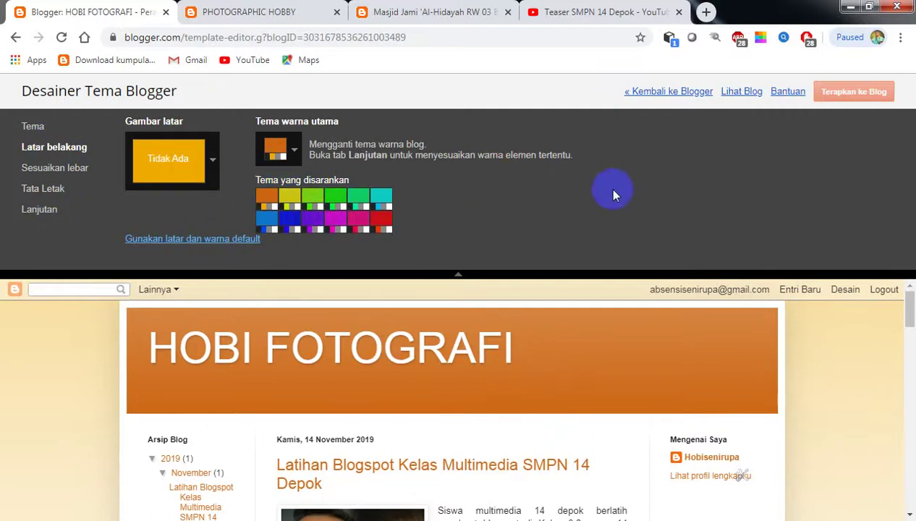
- Open the Sesuaikan lebar settings and widen the entire blog to 1100 px
click(60, 169)
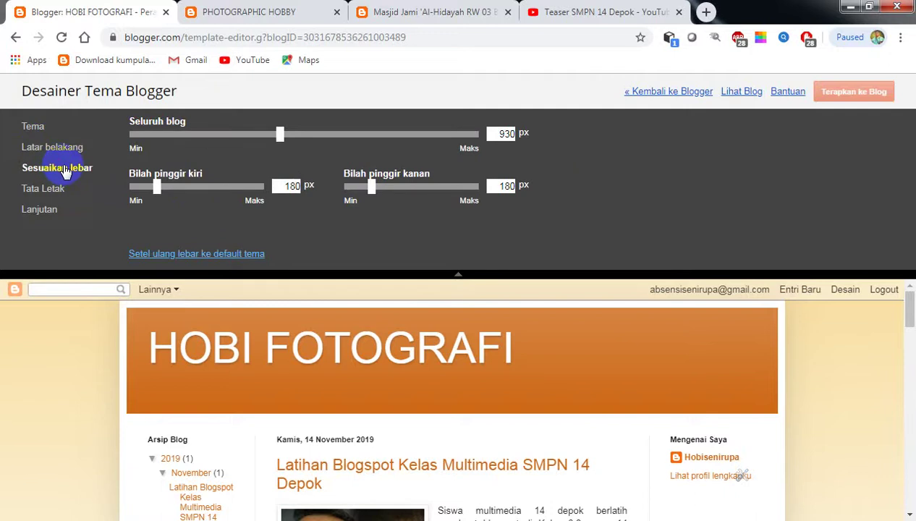
drag(280, 134, 310, 177)
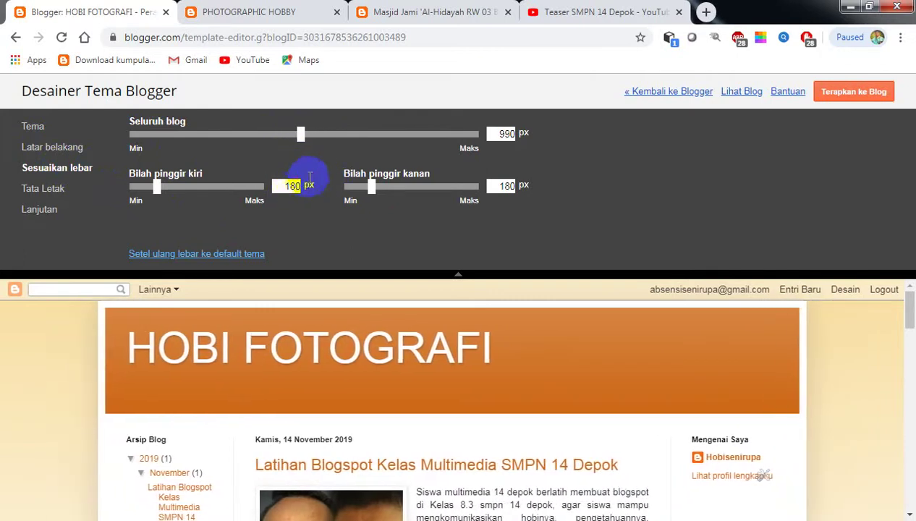
drag(908, 293, 910, 322)
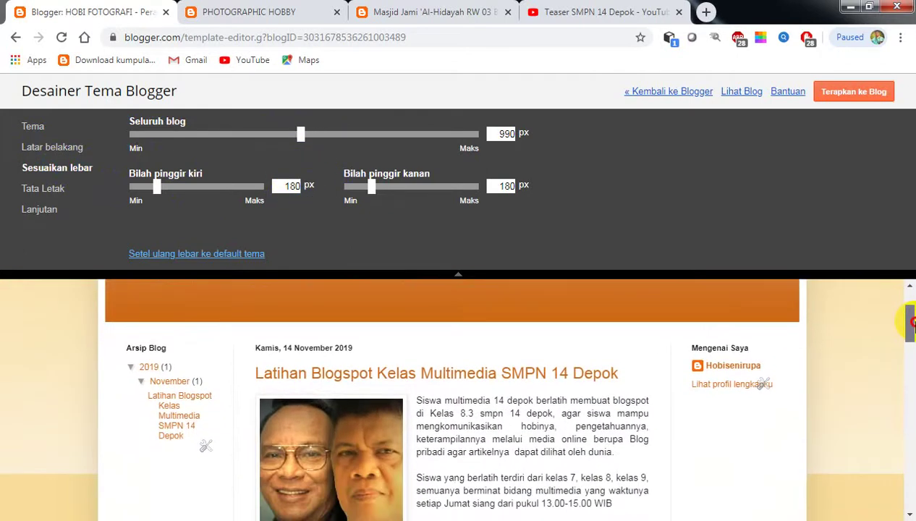
drag(301, 139, 340, 180)
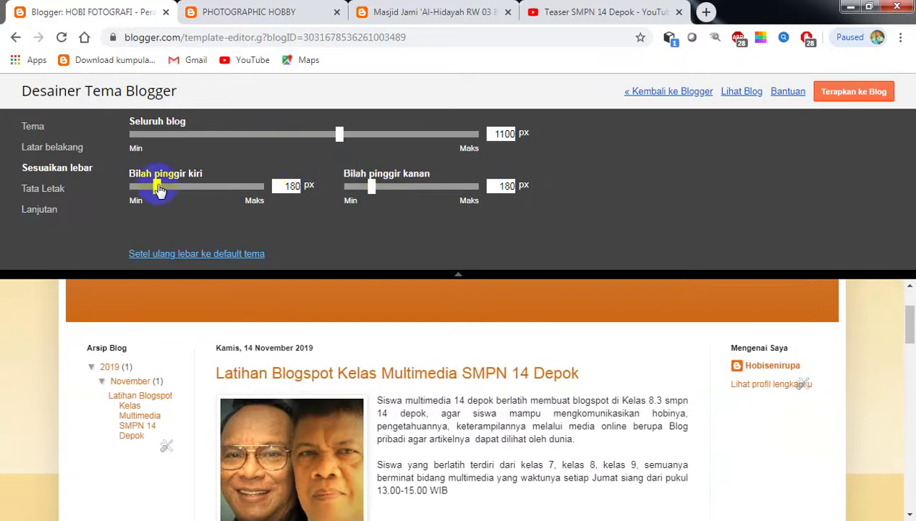
- Set the right sidebar's width to 200 px and the left sidebar's width to 220 px
mouse_move(158, 188)
mouse_down()
mouse_move(177, 197)
mouse_move(170, 191)
mouse_move(167, 202)
mouse_move(174, 195)
mouse_move(166, 201)
mouse_move(157, 190)
mouse_up()
click(371, 189)
mouse_move(374, 191)
mouse_down()
mouse_move(389, 201)
mouse_move(373, 201)
mouse_move(388, 207)
mouse_move(378, 207)
mouse_up()
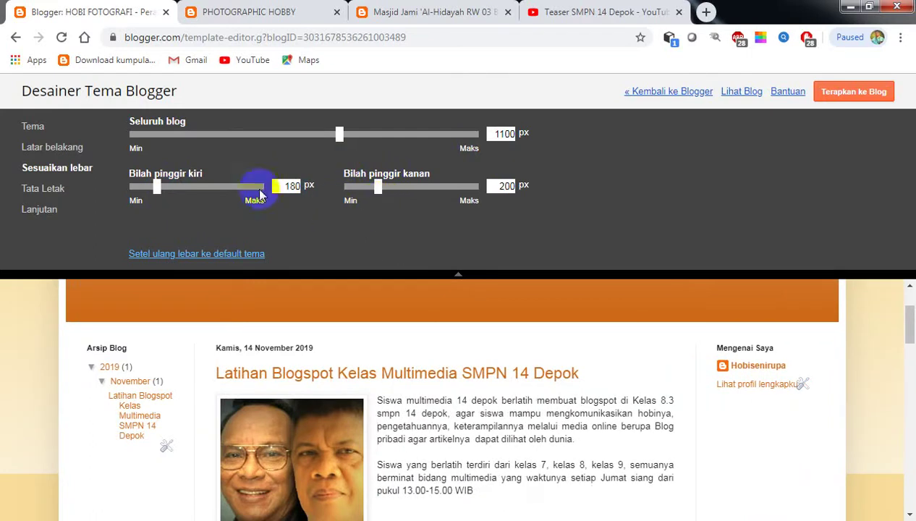
drag(158, 190, 172, 193)
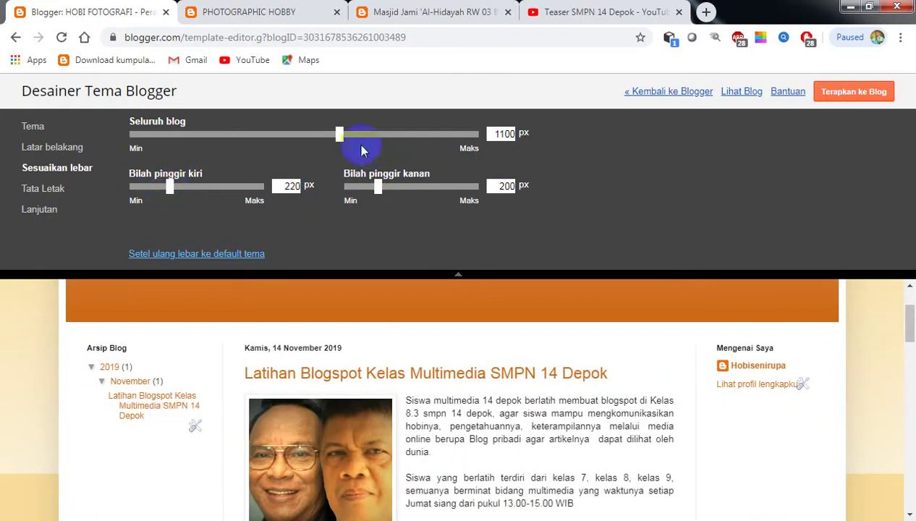
- Set the entire blog's width to 1140 px and apply the width changes to the blog
drag(339, 134, 353, 174)
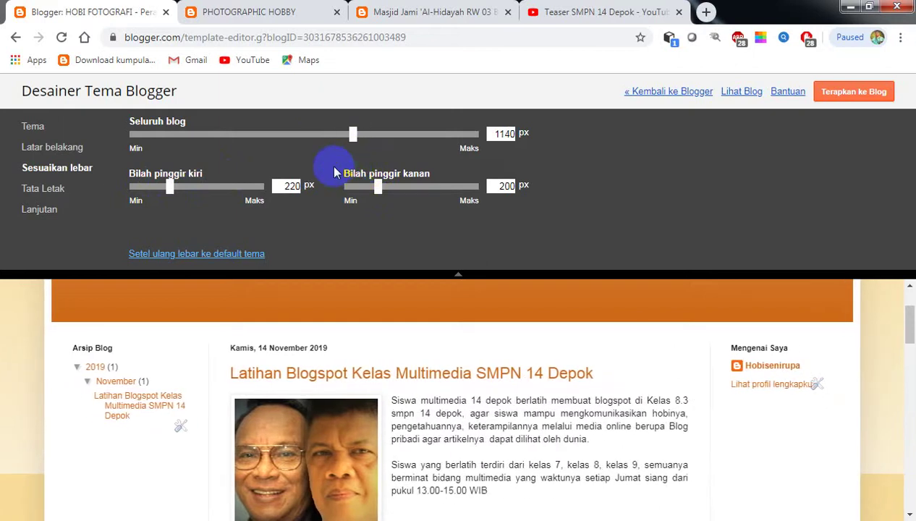
click(838, 100)
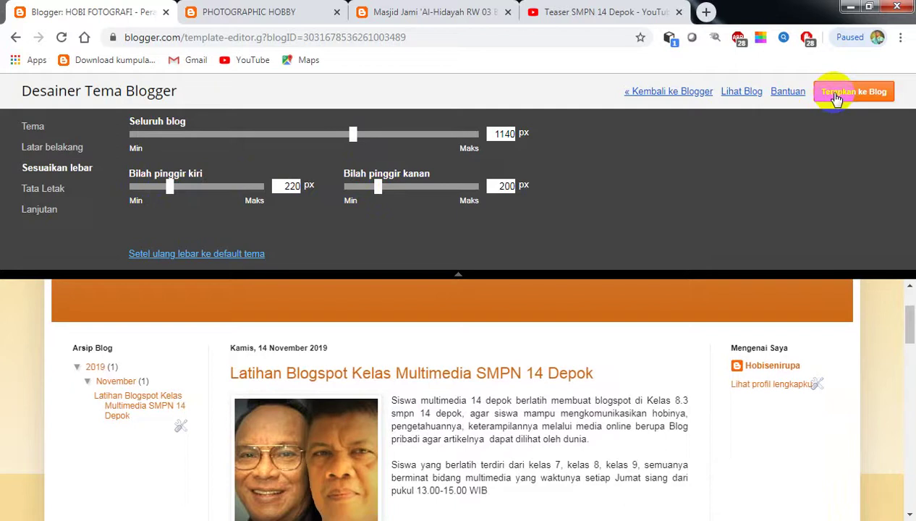
click(832, 105)
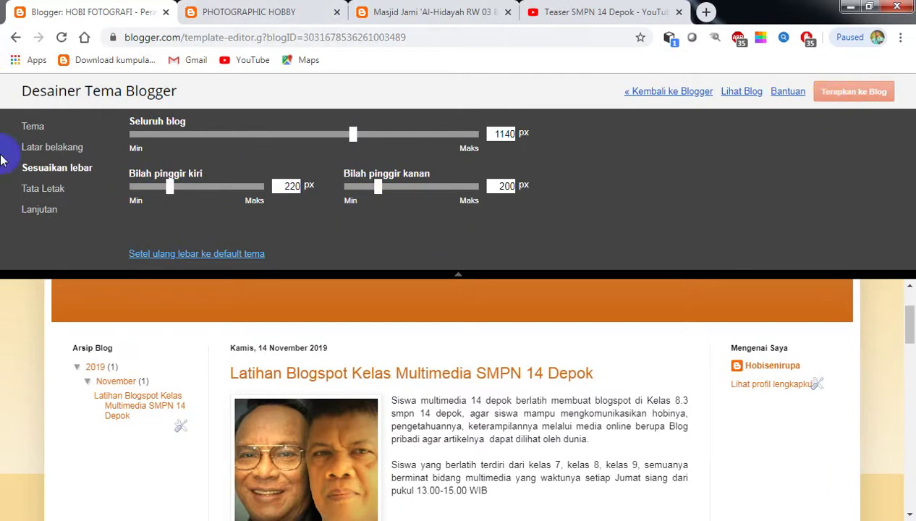
- Open the Latar belakang settings, look at the main theme color choices and bring up the background image gallery
click(63, 152)
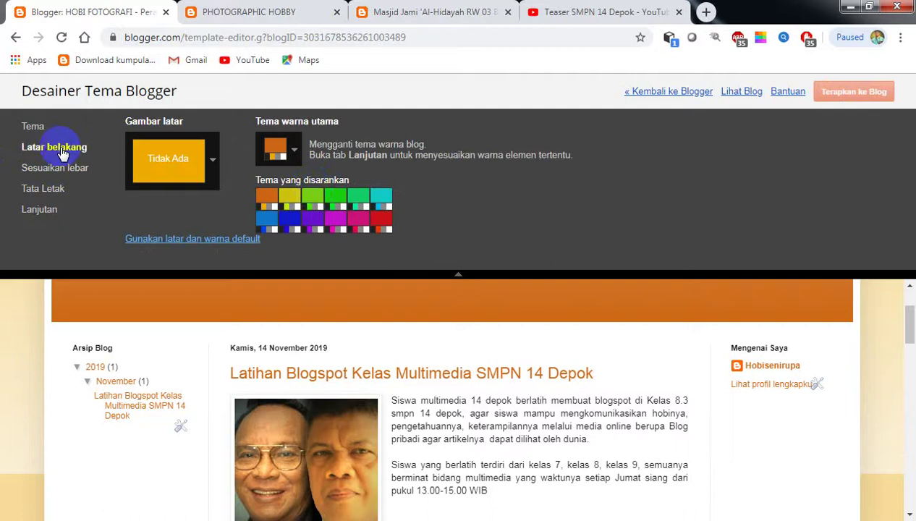
click(295, 154)
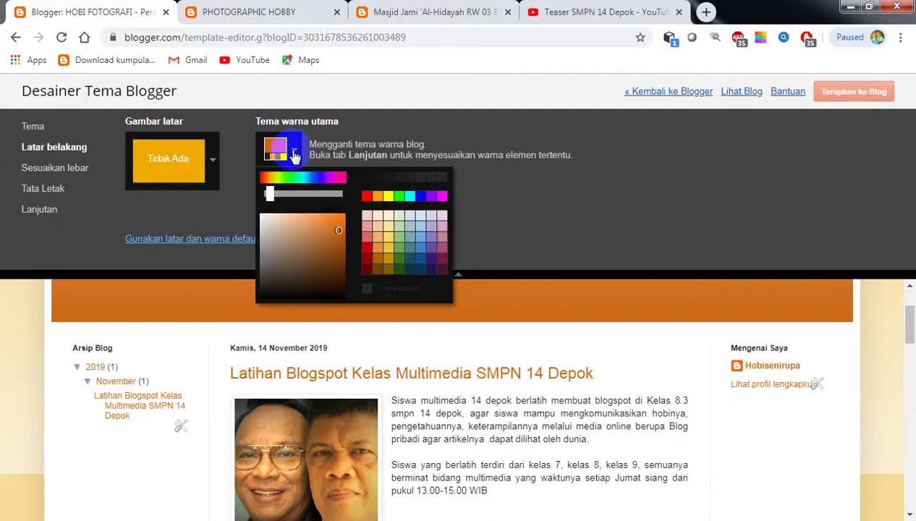
click(295, 155)
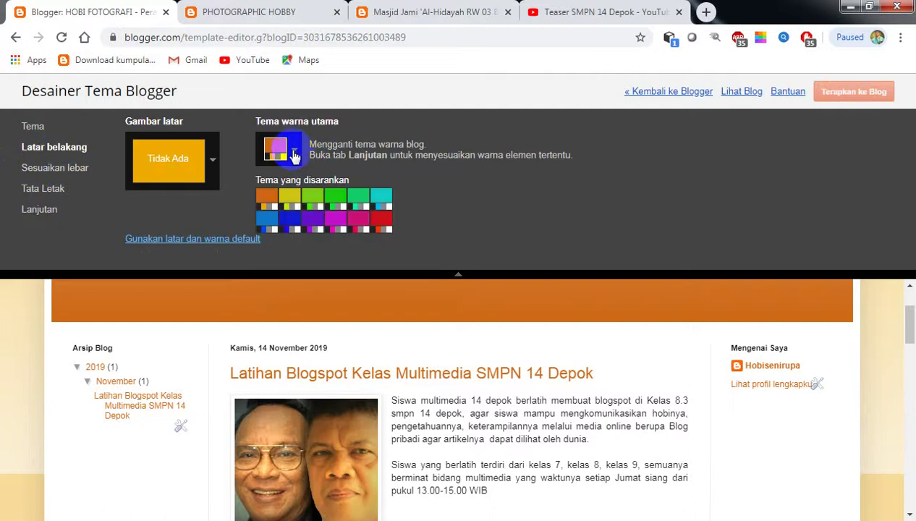
click(166, 160)
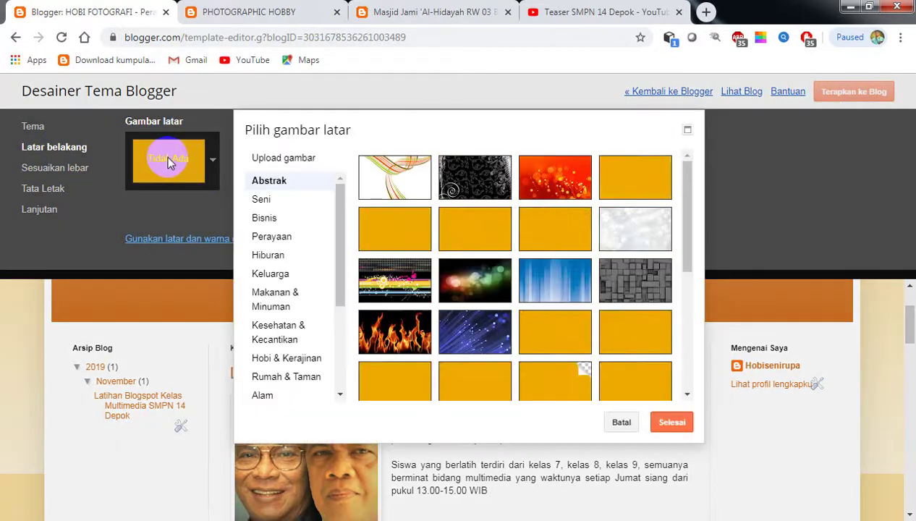
- Try the glass dome and stacked books images from Seni and the blue chart image from Bisnis as backgrounds
click(270, 201)
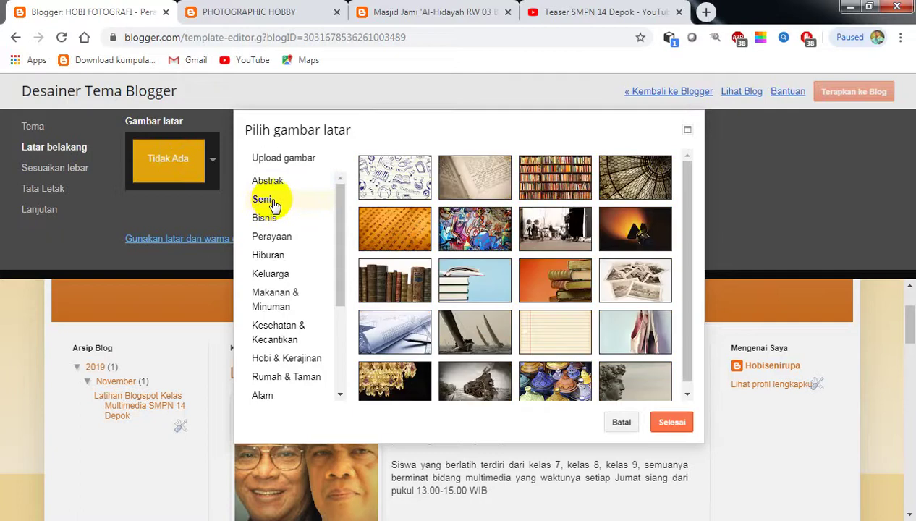
click(628, 186)
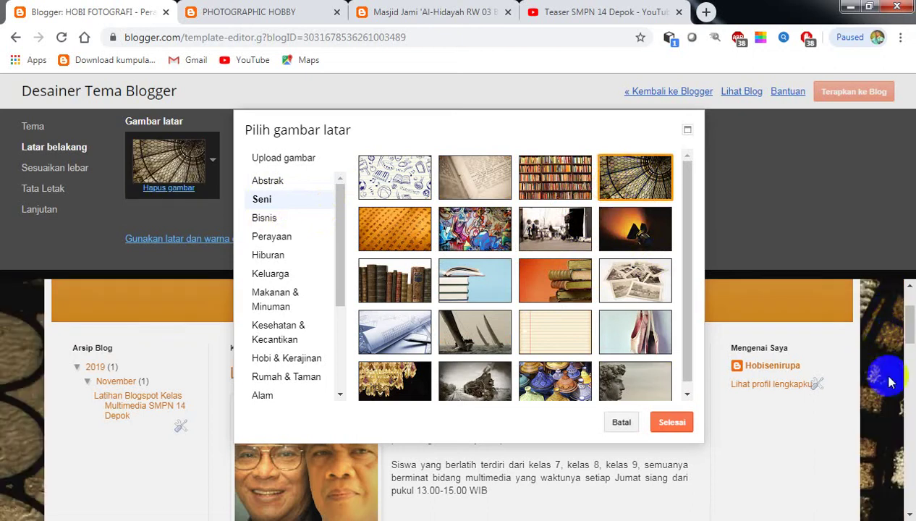
click(468, 282)
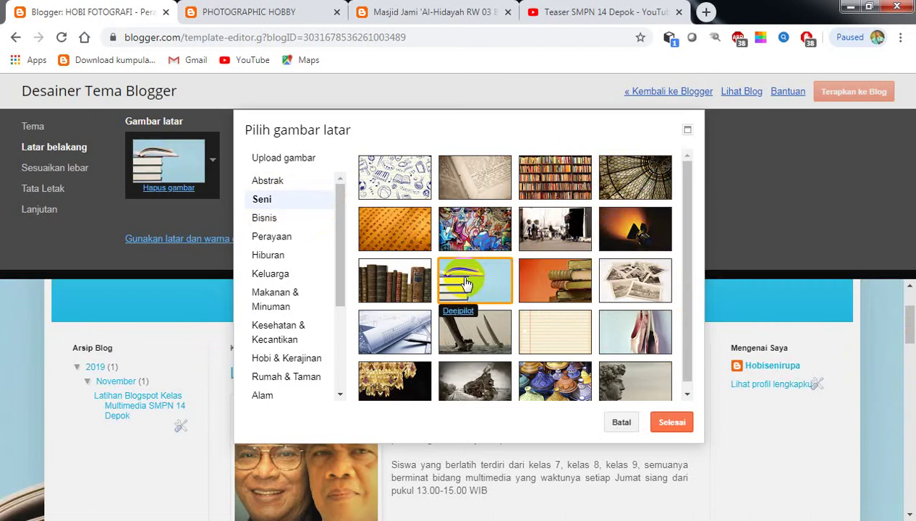
click(263, 220)
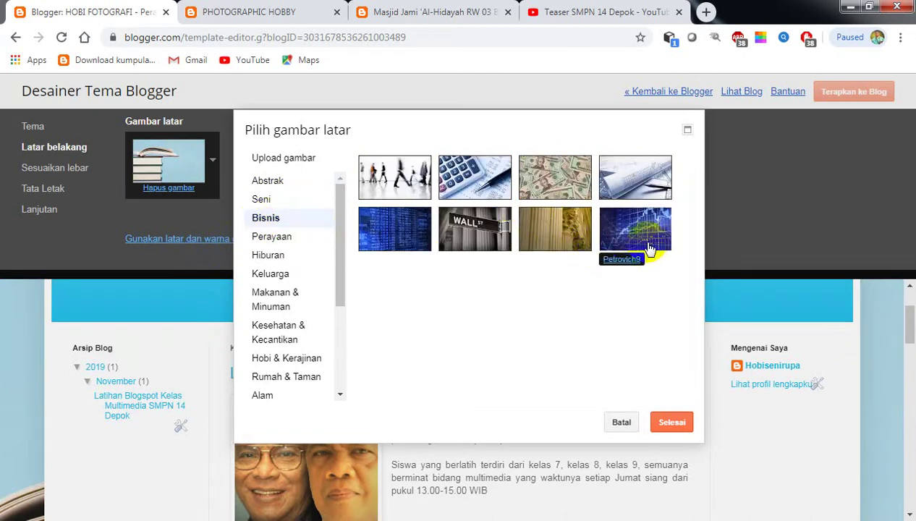
click(650, 248)
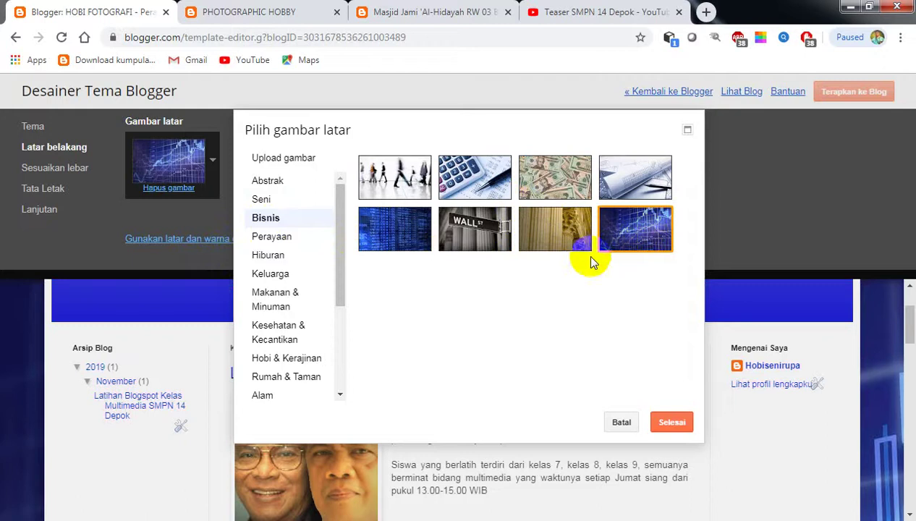
- Browse the Perayaan category and try the red tomato image from Makanan & Minuman as the background
click(273, 243)
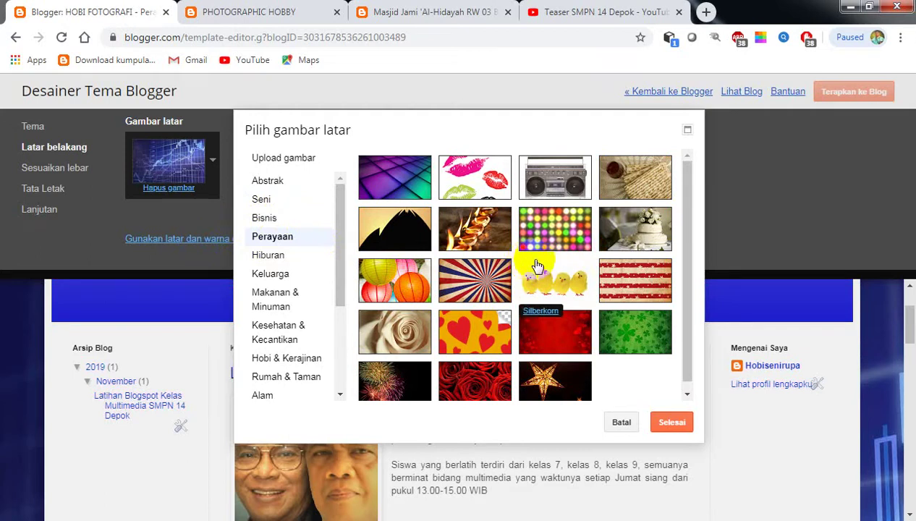
click(268, 301)
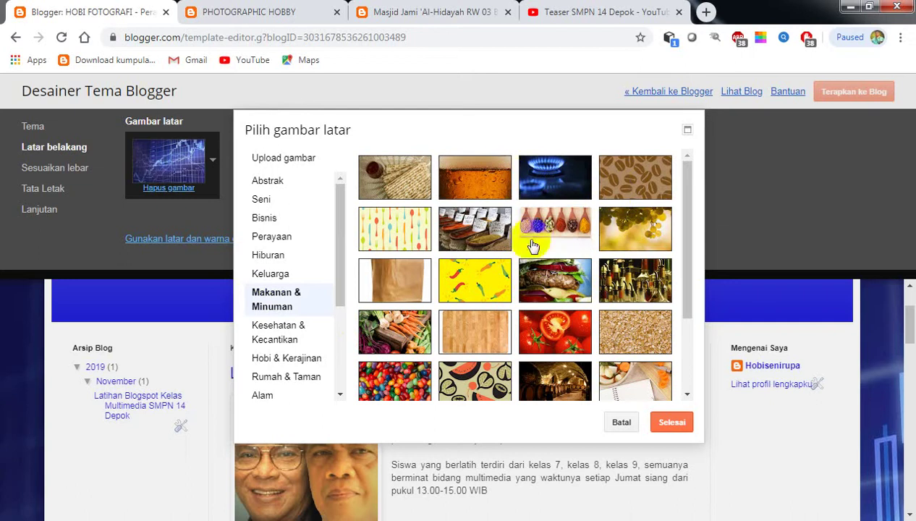
click(567, 325)
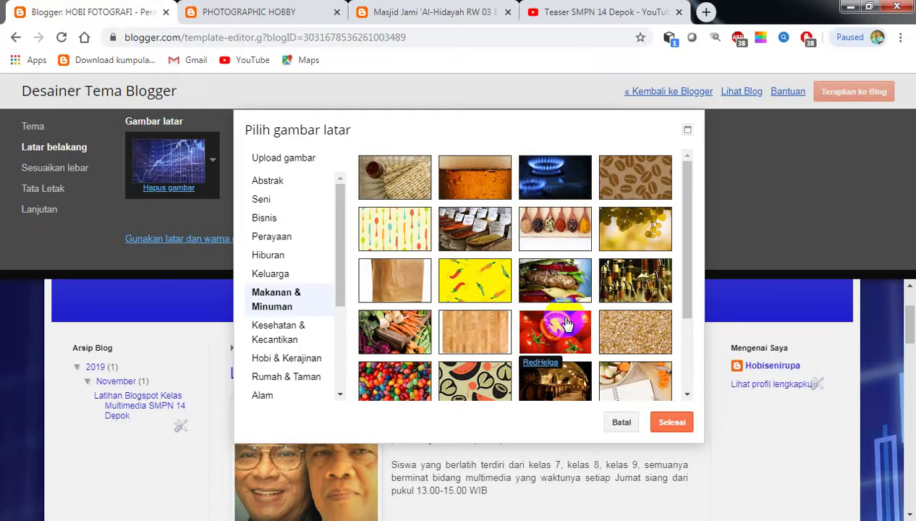
click(554, 330)
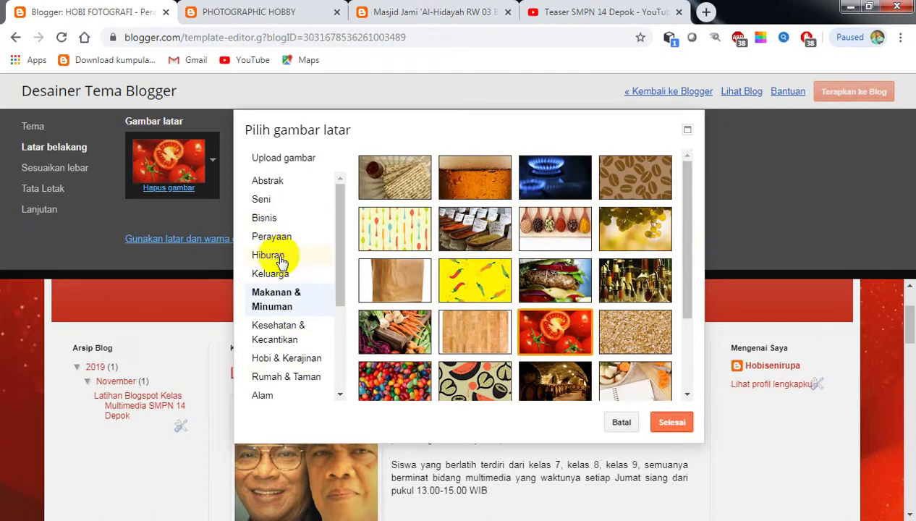
- Choose the blue light-streak image from the Abstrak category as the blog background and accept it
click(264, 202)
click(271, 185)
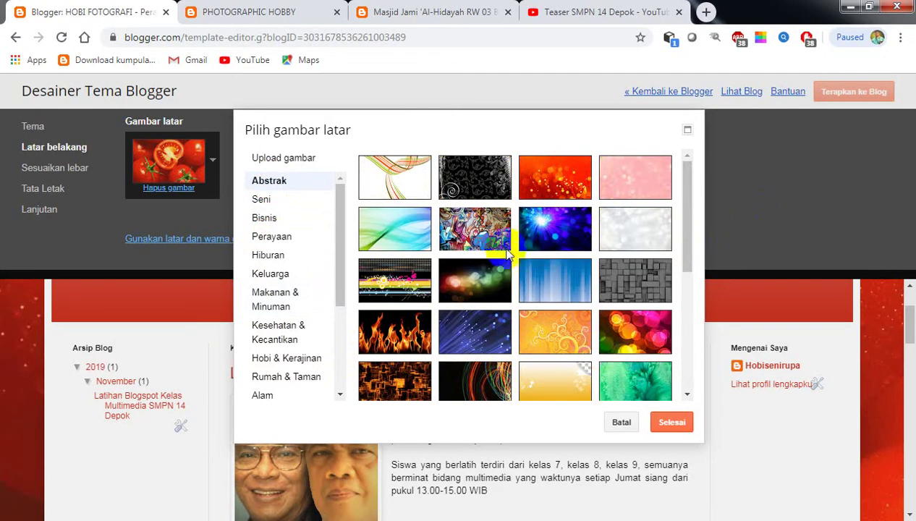
click(490, 339)
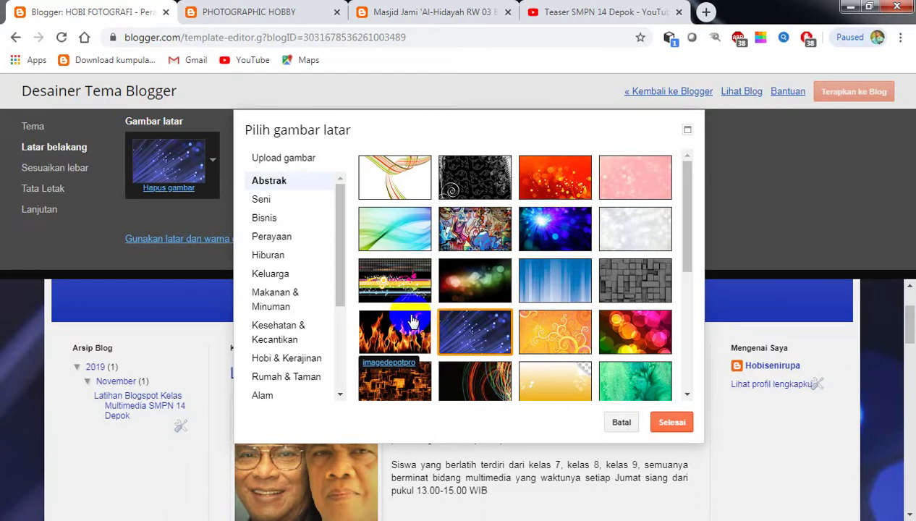
click(674, 424)
- In the Lanjutan settings, try Courier for the page text and settle on Georgia
click(34, 217)
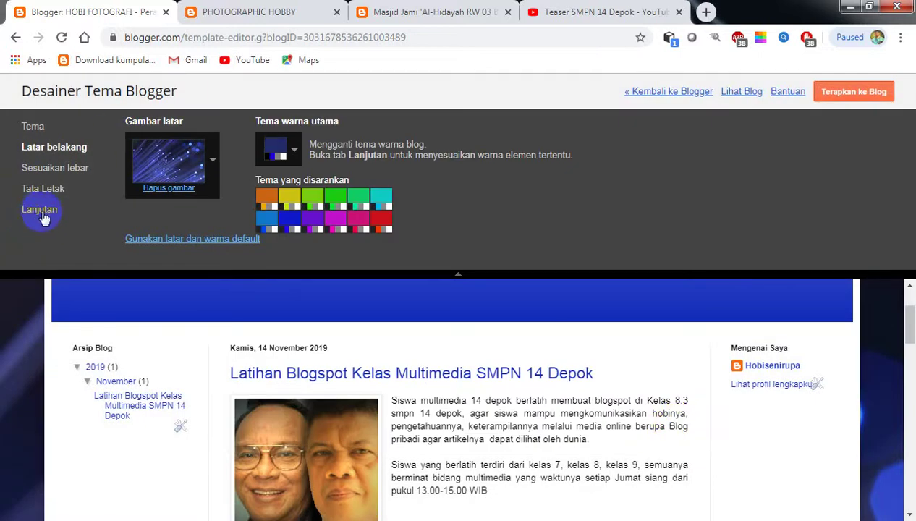
click(42, 212)
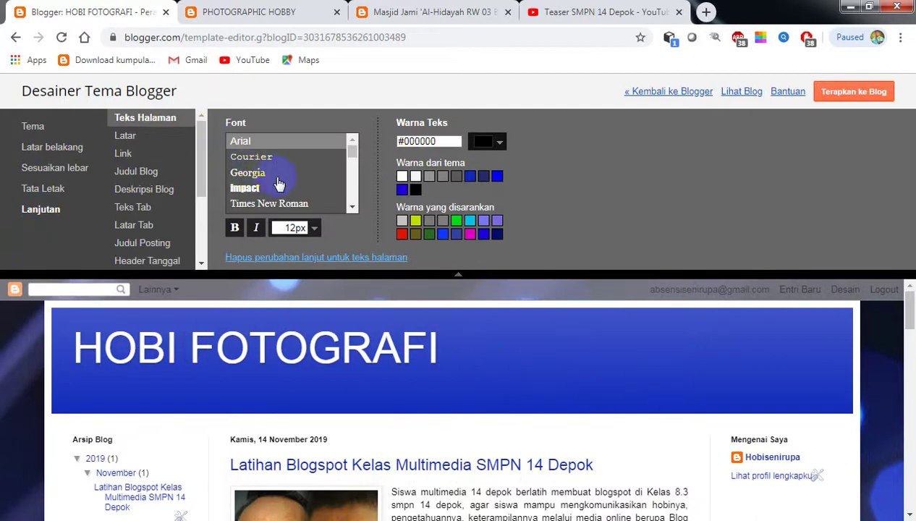
click(252, 159)
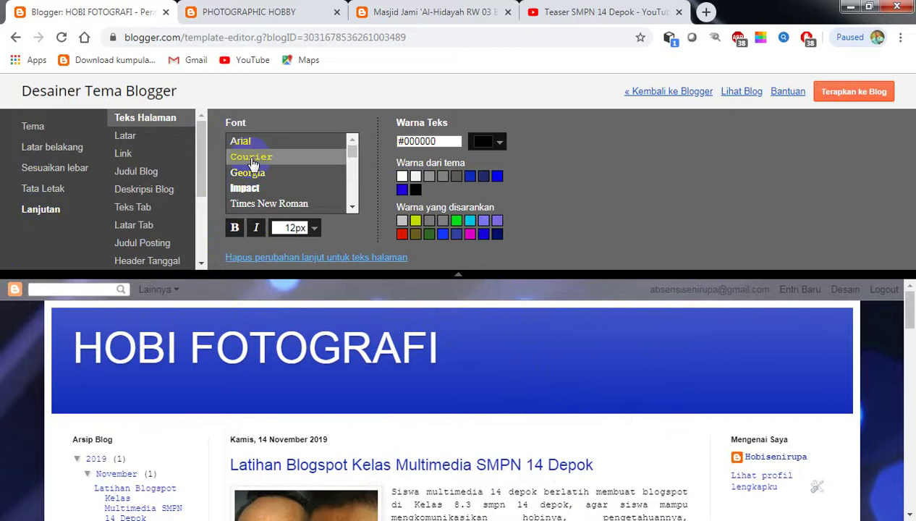
- Set the blog title's font to Pacifico after trying Impact, IM Fell DW Pica SC, Molengo, Paytone One and Permanent Marker
click(139, 173)
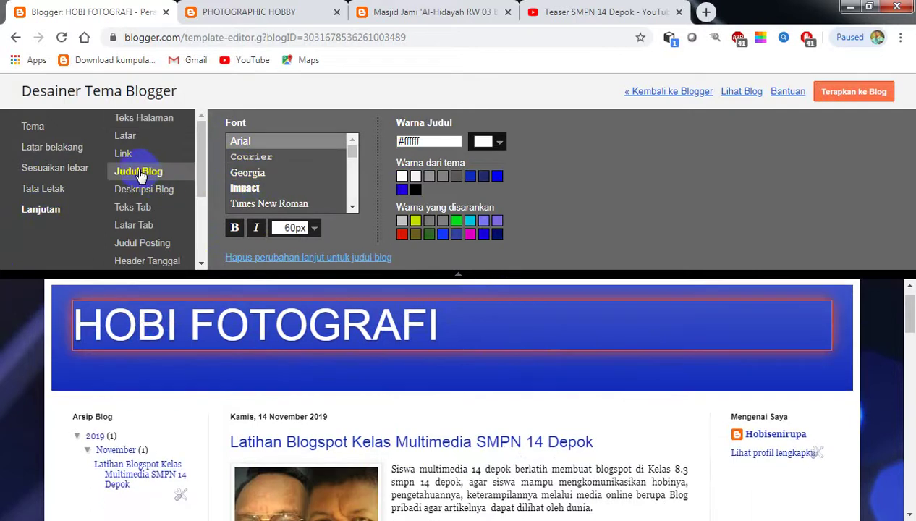
click(246, 189)
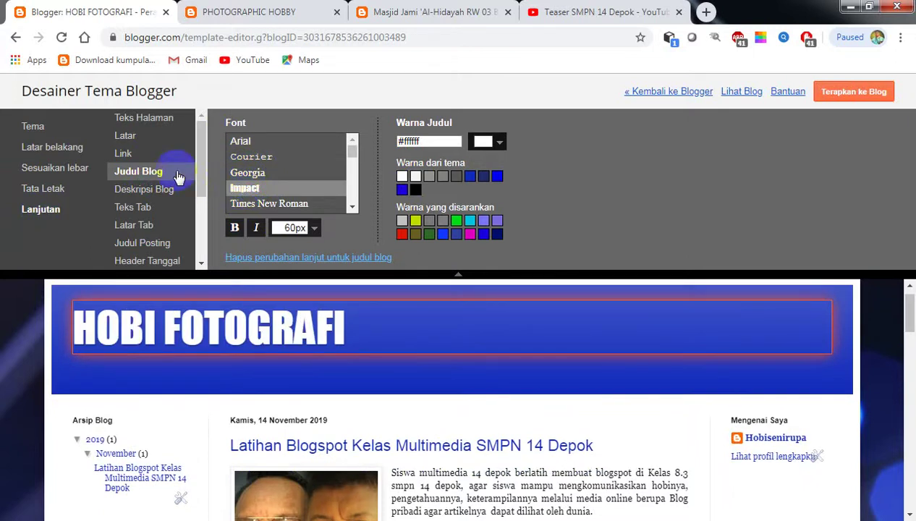
click(352, 192)
drag(354, 148, 354, 168)
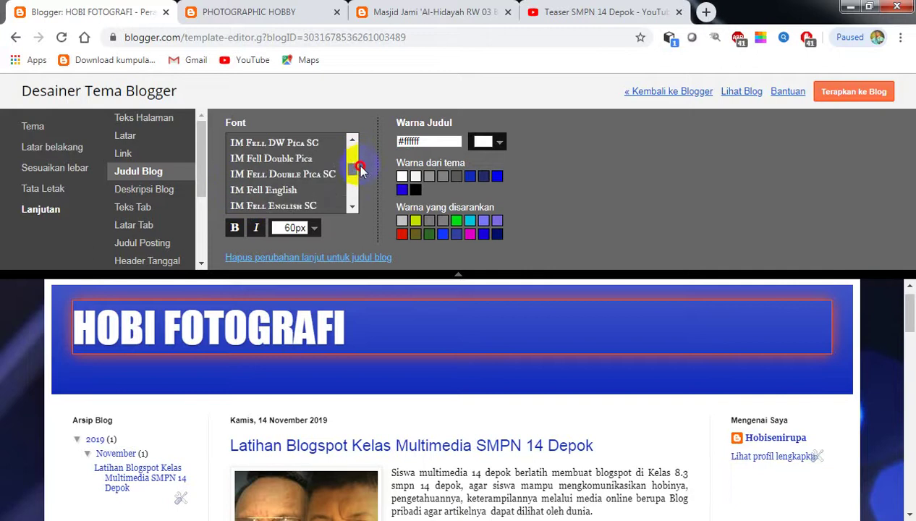
click(275, 144)
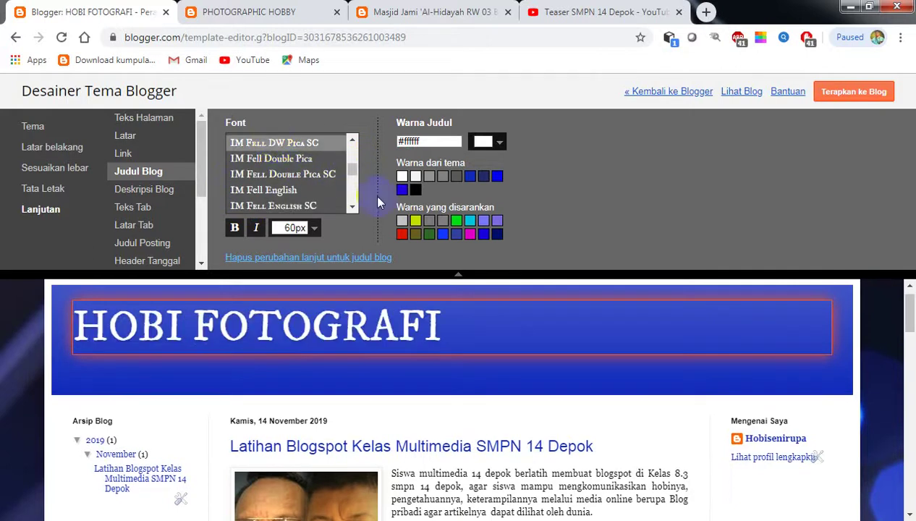
drag(355, 176, 353, 181)
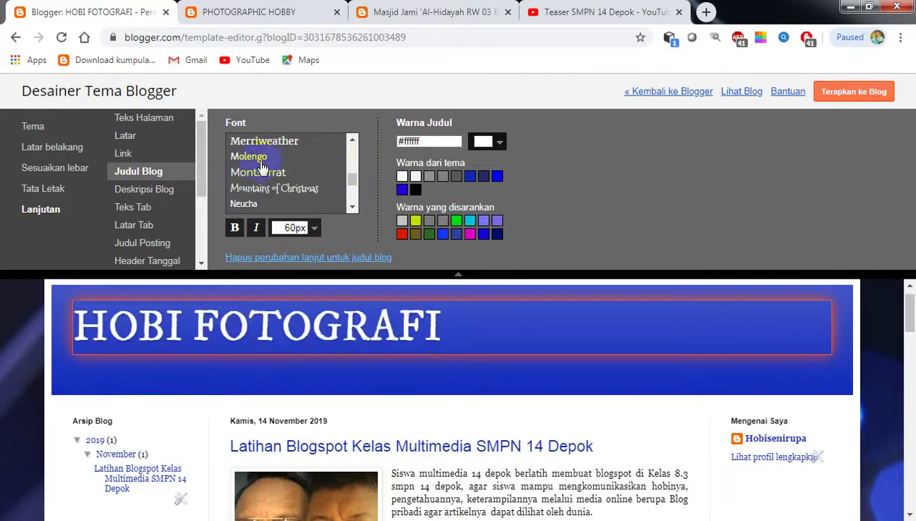
click(259, 164)
click(353, 181)
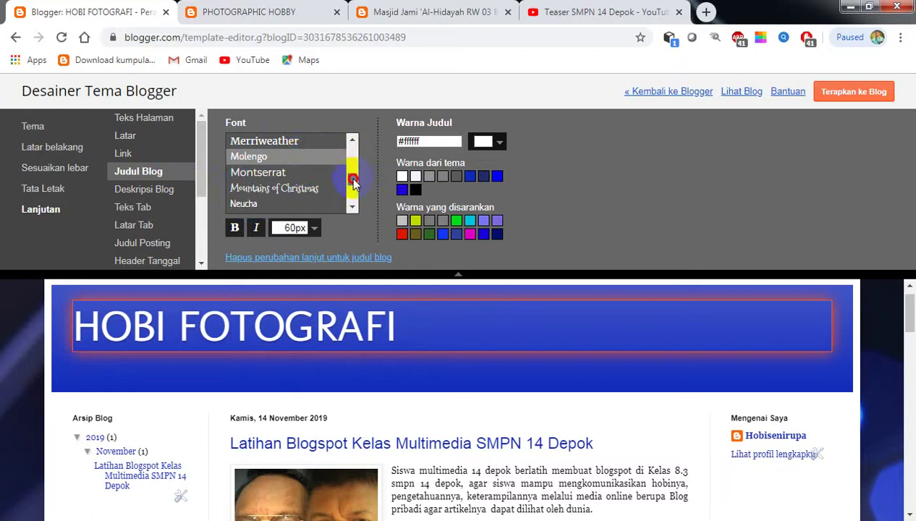
drag(353, 181, 353, 184)
click(266, 192)
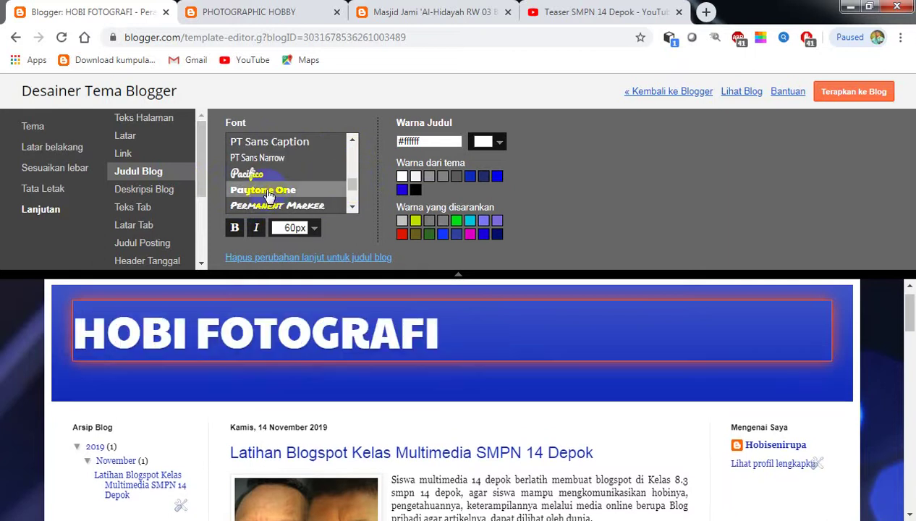
click(273, 205)
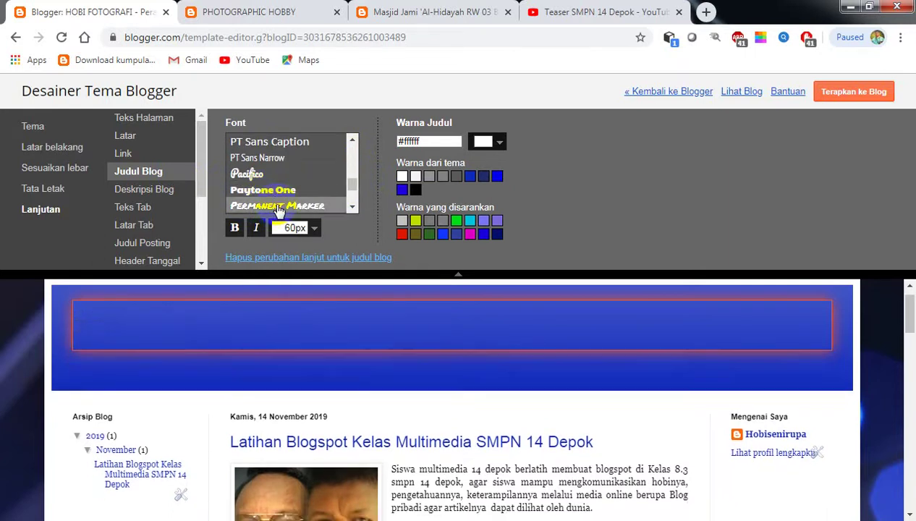
click(277, 192)
click(246, 177)
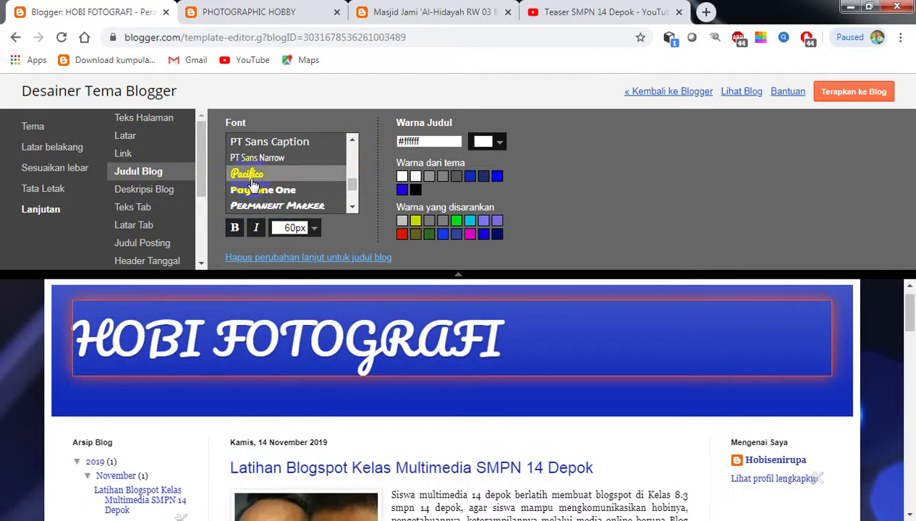
- Try cyan, pale green and pale teal for the blog title and adjust the hue to the grayish green #a2c9b5
click(483, 144)
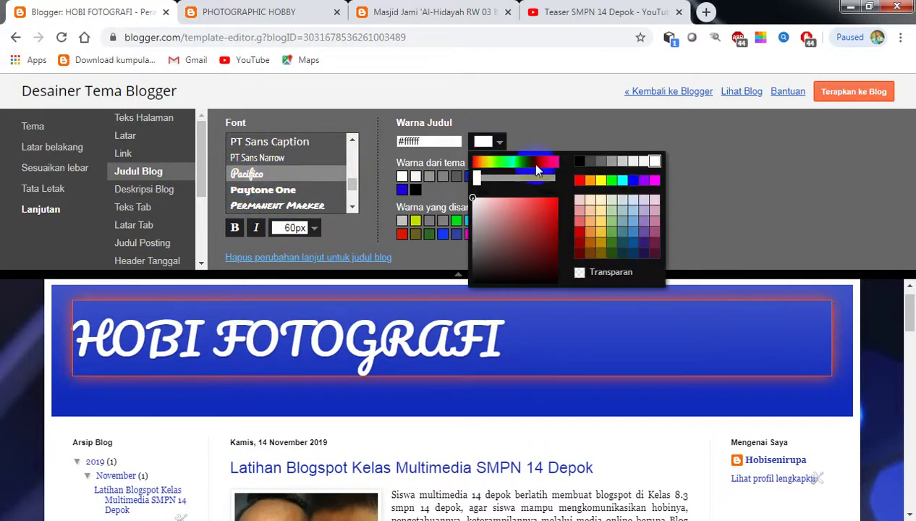
click(613, 181)
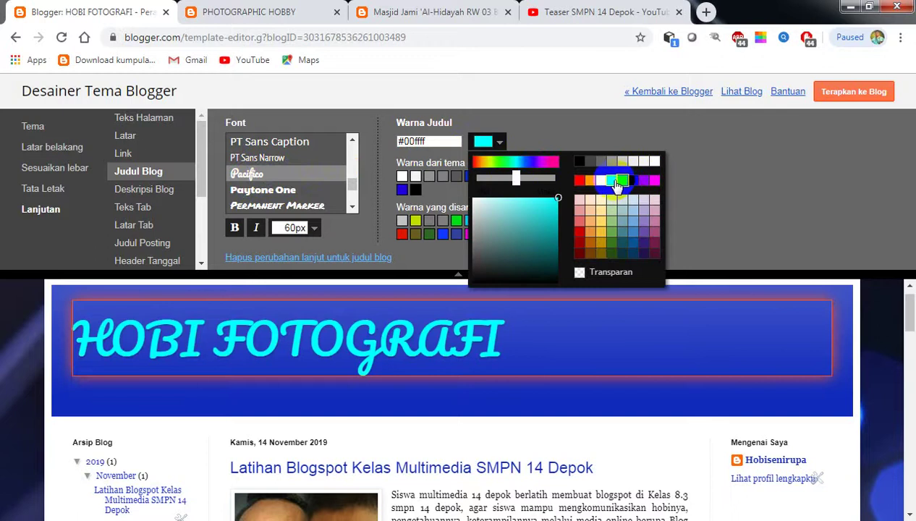
click(612, 201)
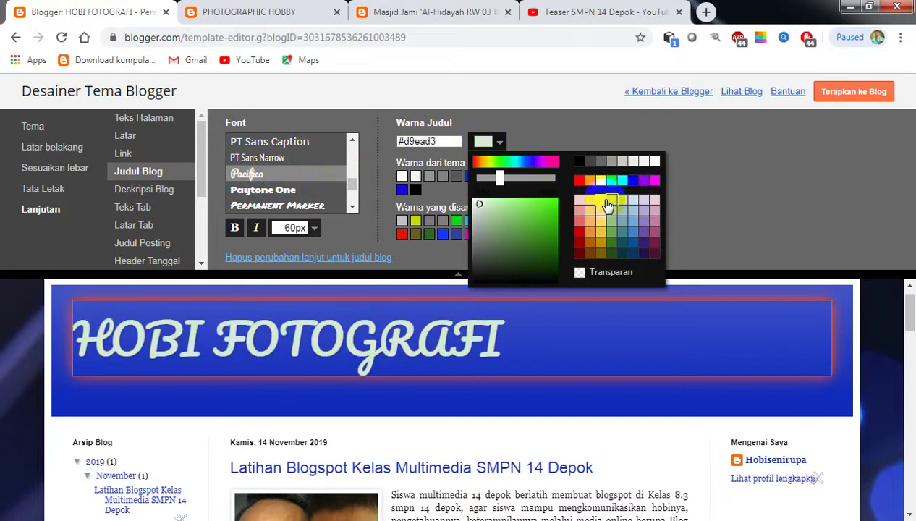
click(623, 211)
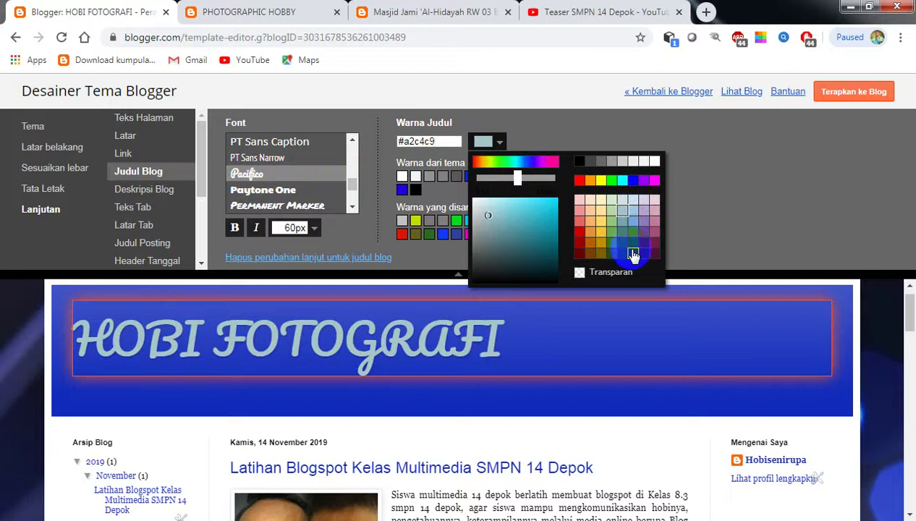
drag(517, 178, 504, 192)
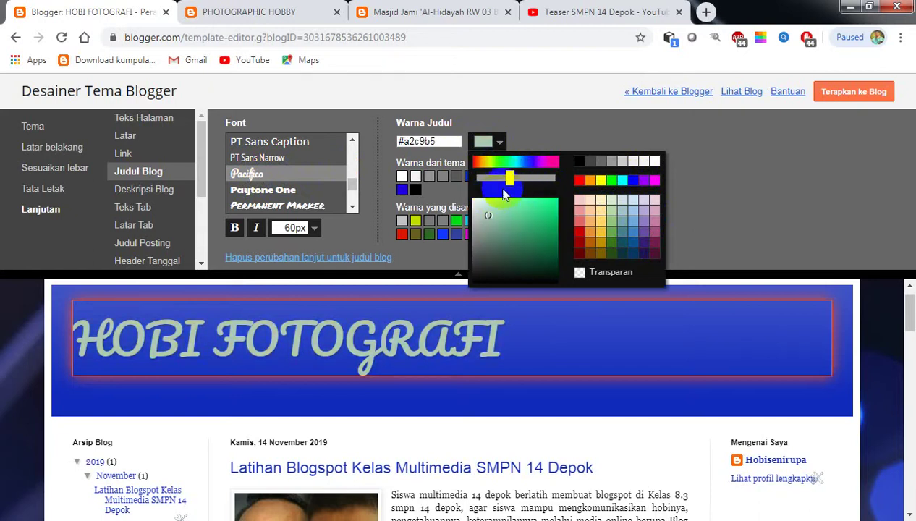
- Try Georgia for the post title's font and change it to Impact
click(121, 244)
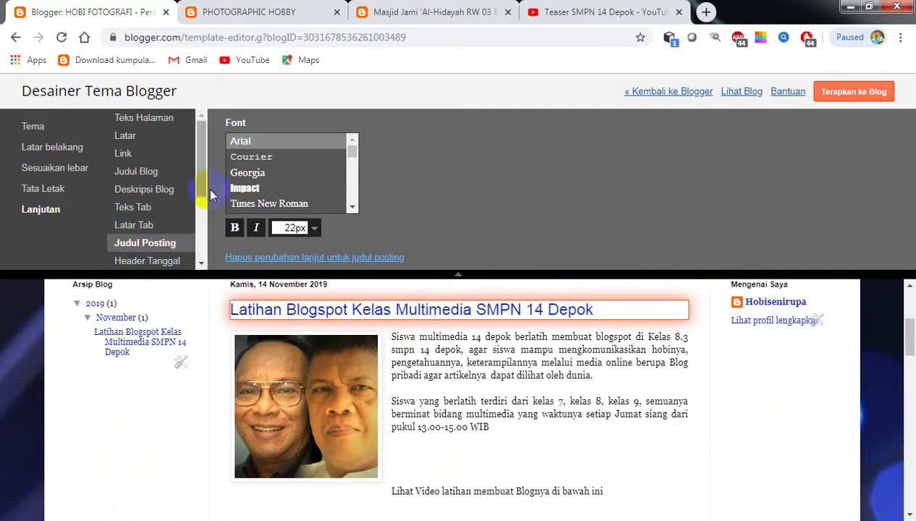
click(250, 174)
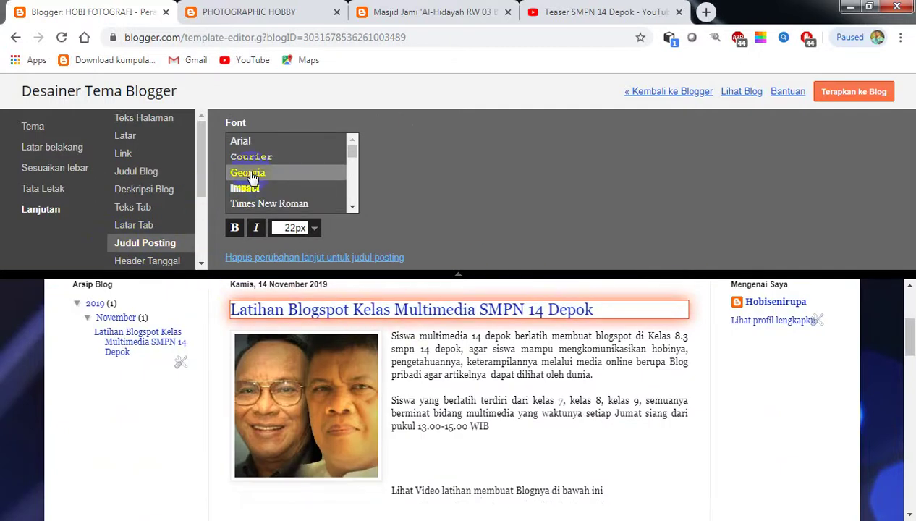
click(251, 191)
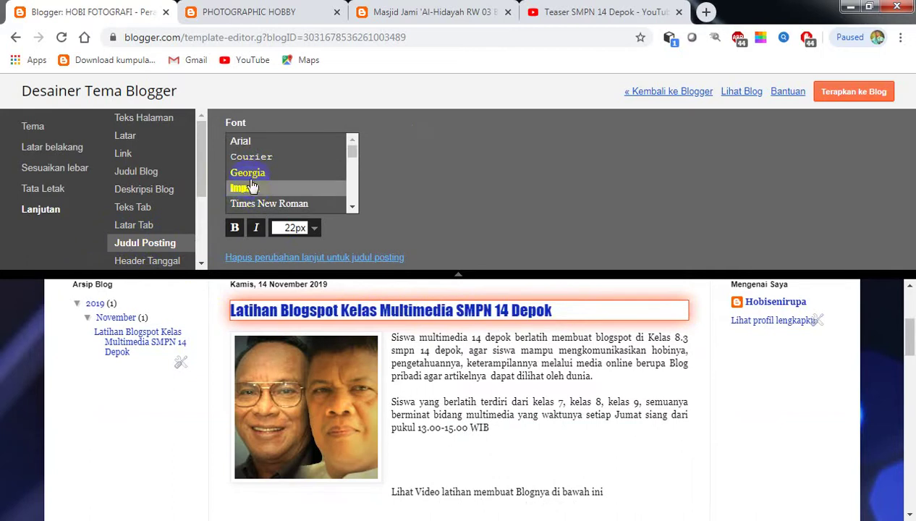
- Set the post title's font to Neucha after trying Times New Roman, Homemade Apple, Josefin Slab and Josefin Sans
click(242, 205)
click(238, 206)
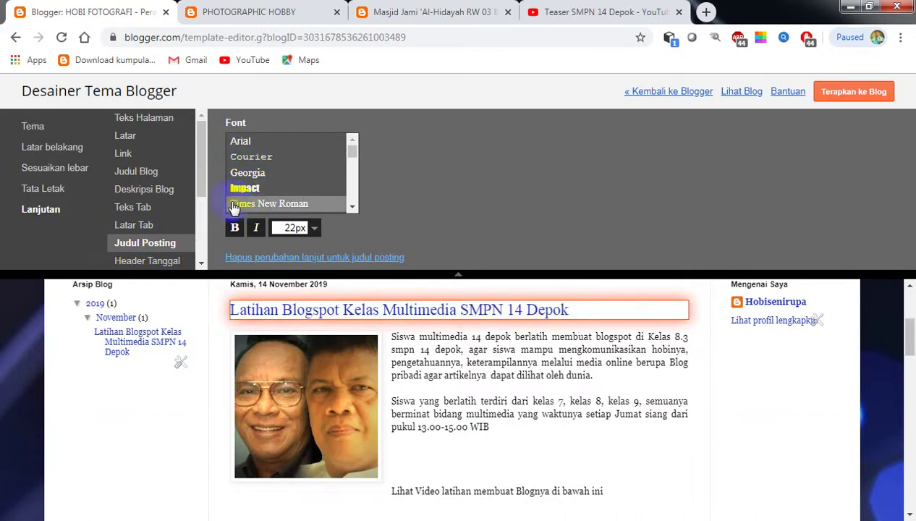
drag(356, 152, 353, 161)
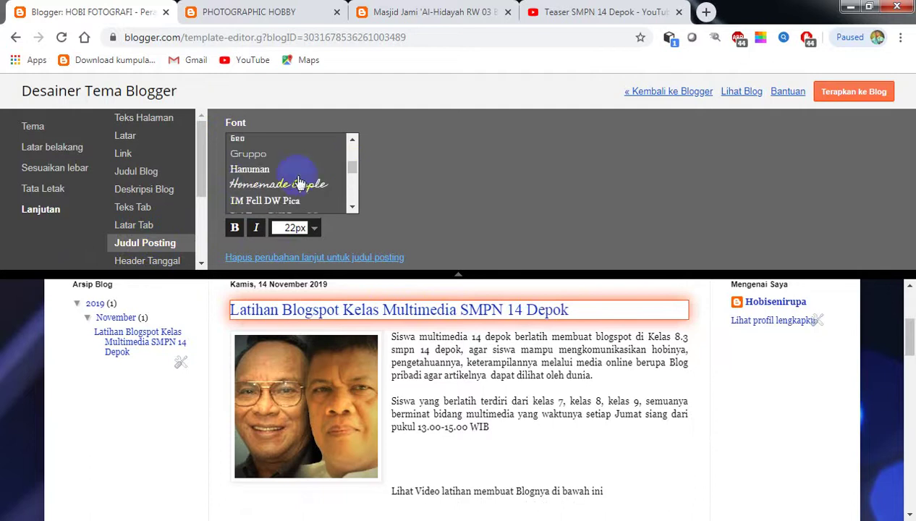
click(241, 186)
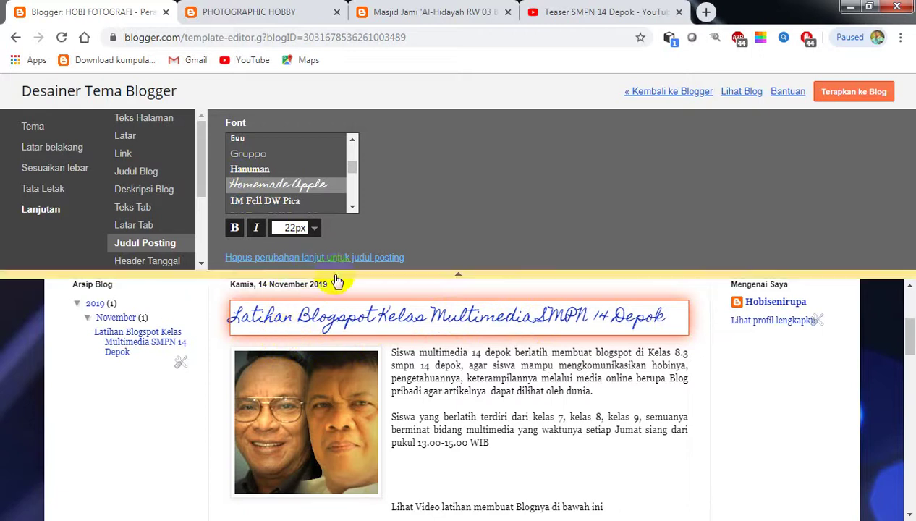
drag(353, 174, 352, 176)
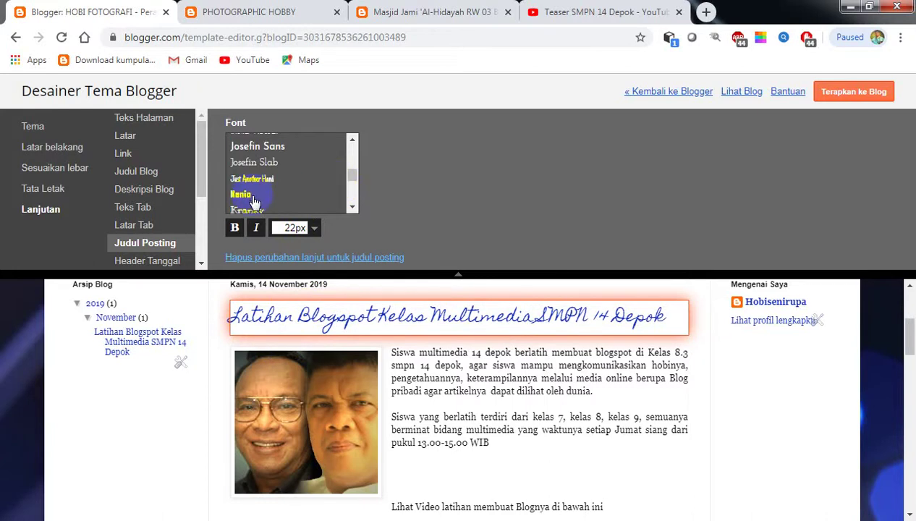
click(253, 201)
click(255, 163)
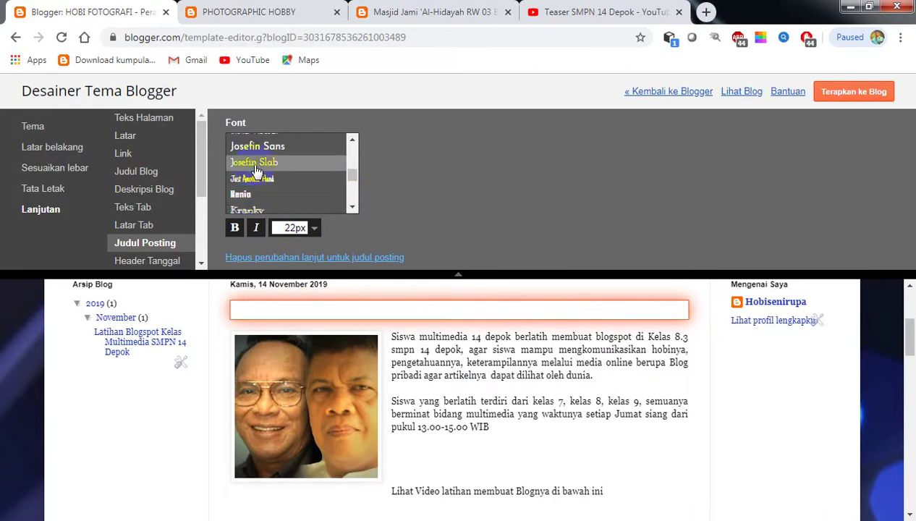
click(261, 152)
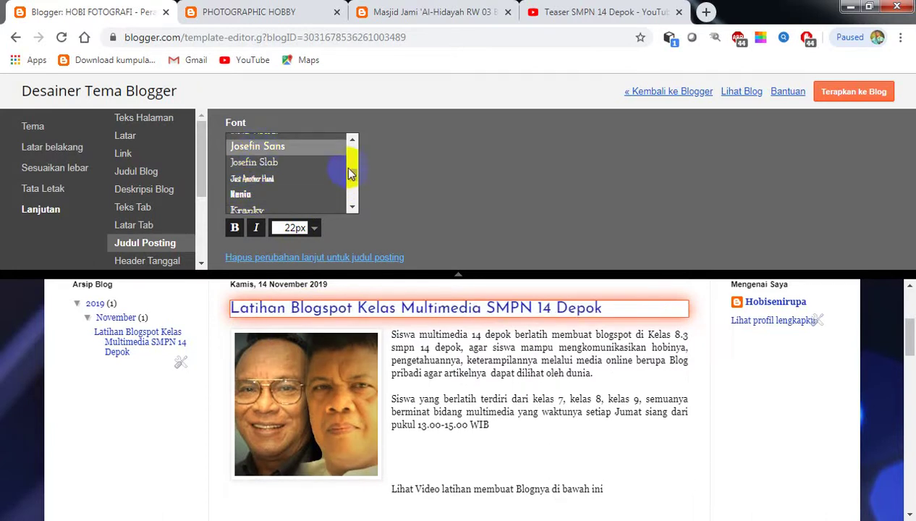
drag(349, 178, 349, 181)
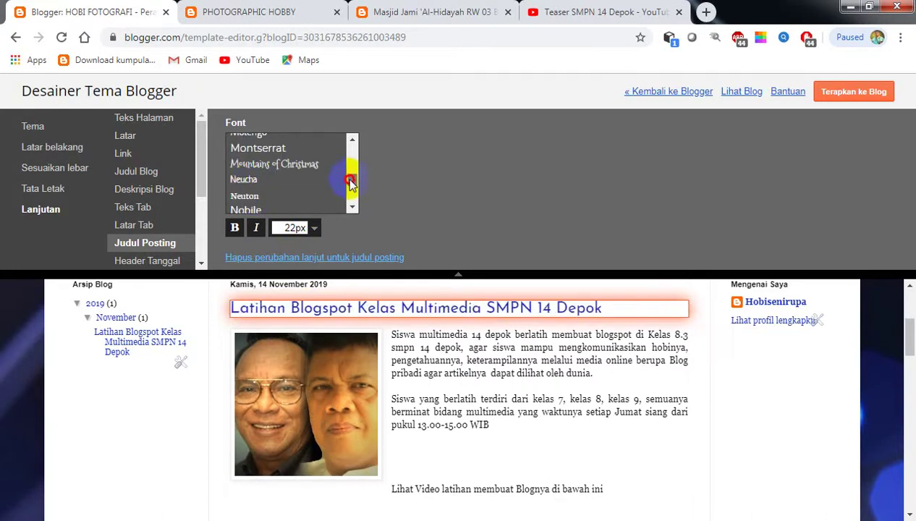
click(244, 180)
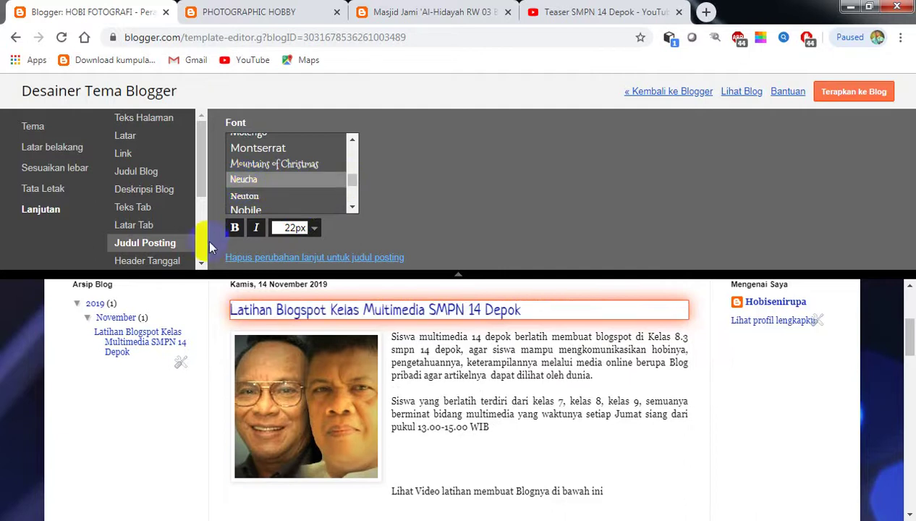
- Set the date header's text to Georgia at 16 px
click(162, 262)
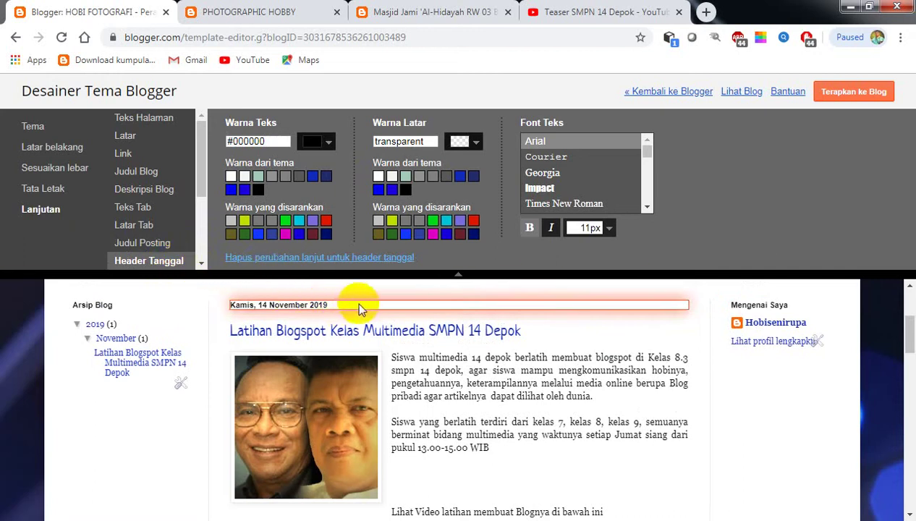
click(544, 175)
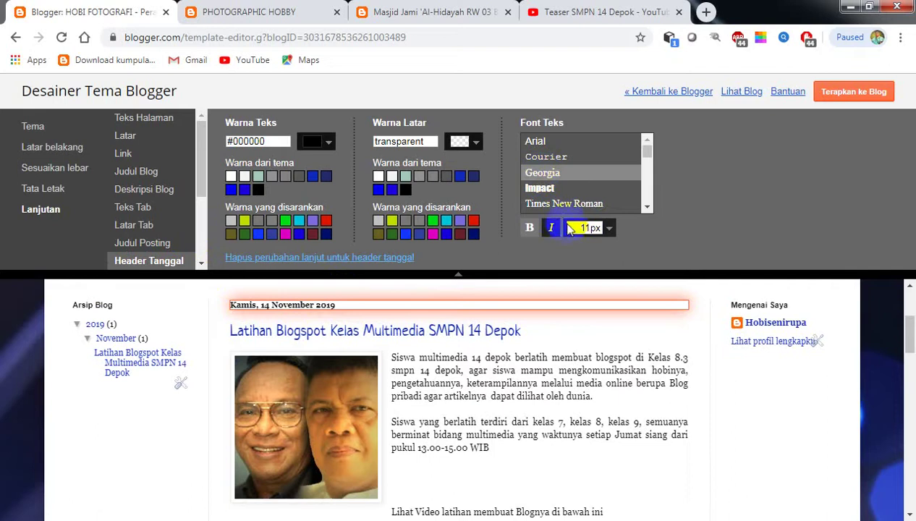
click(610, 229)
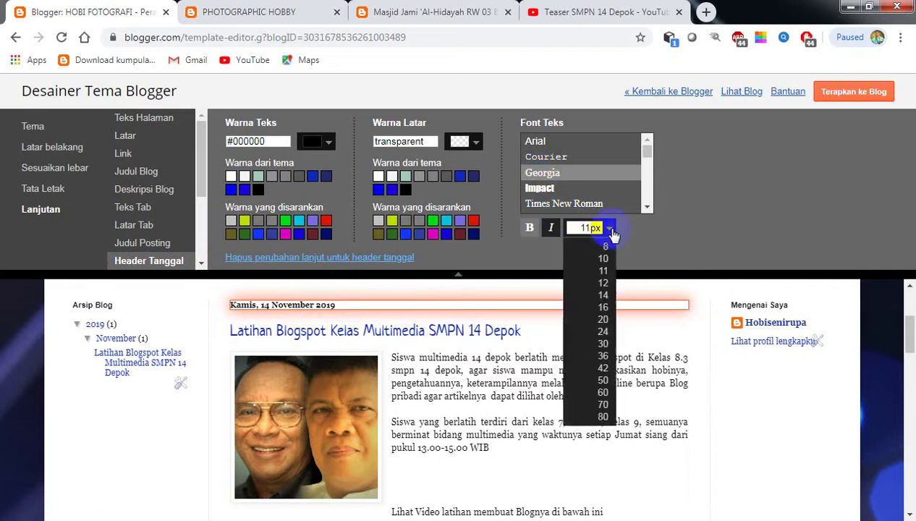
click(607, 311)
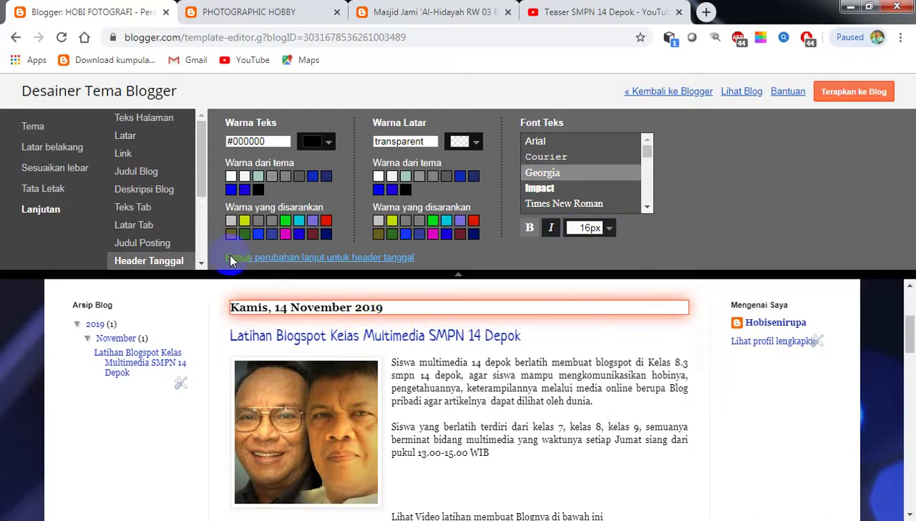
- Apply the theme changes to the blog and reload the published page to check its new design
click(125, 136)
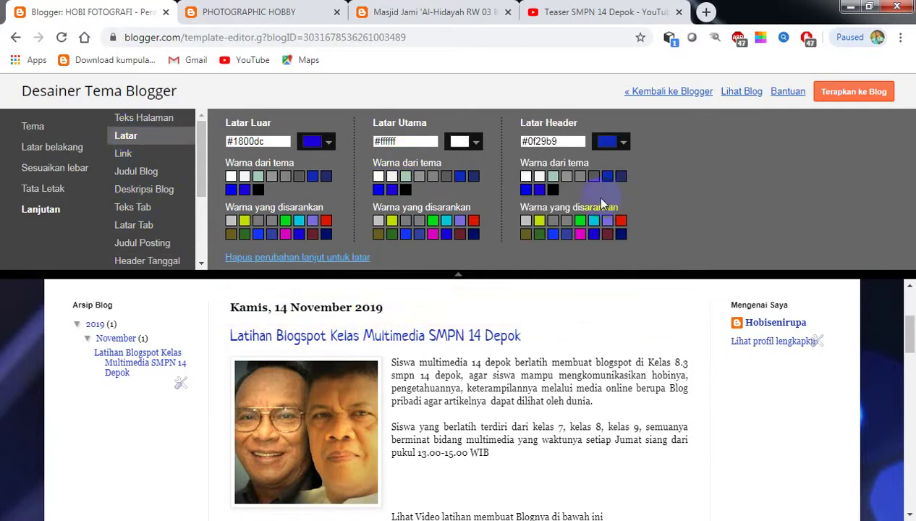
click(851, 96)
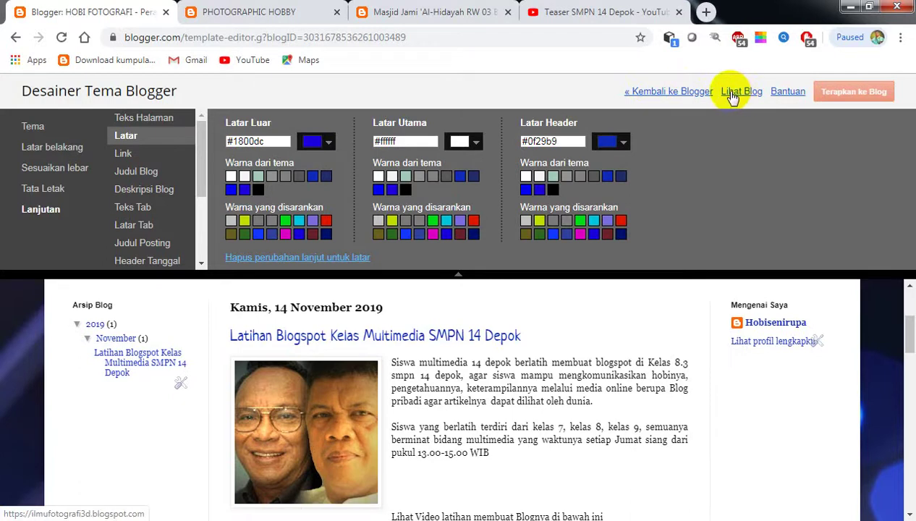
click(248, 15)
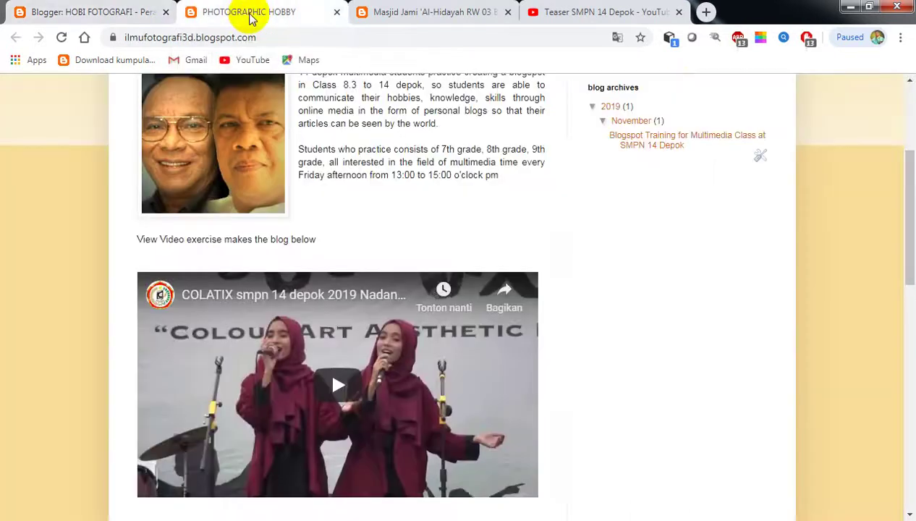
click(62, 37)
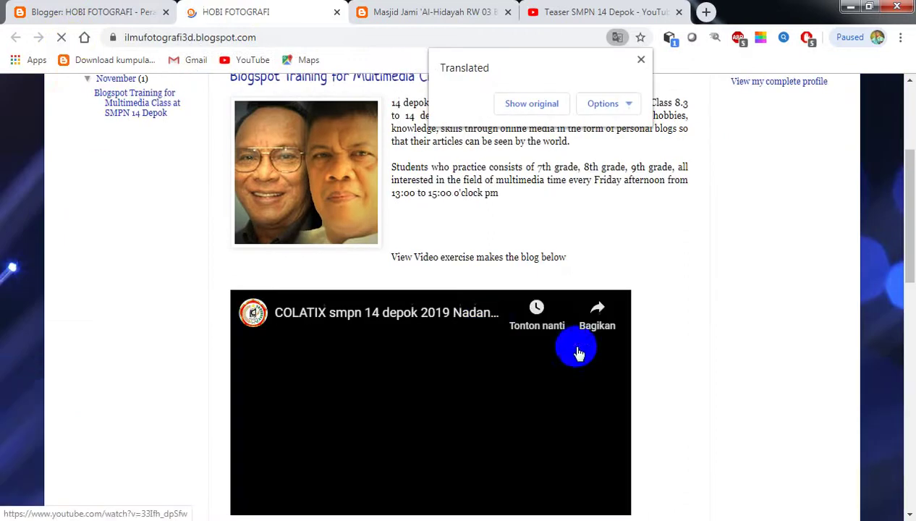
scroll(697, 365, up, 3)
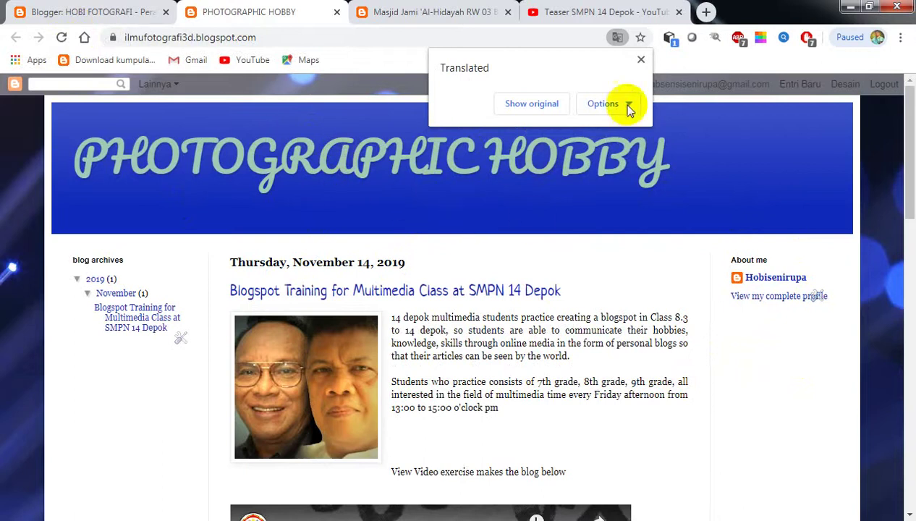
click(641, 60)
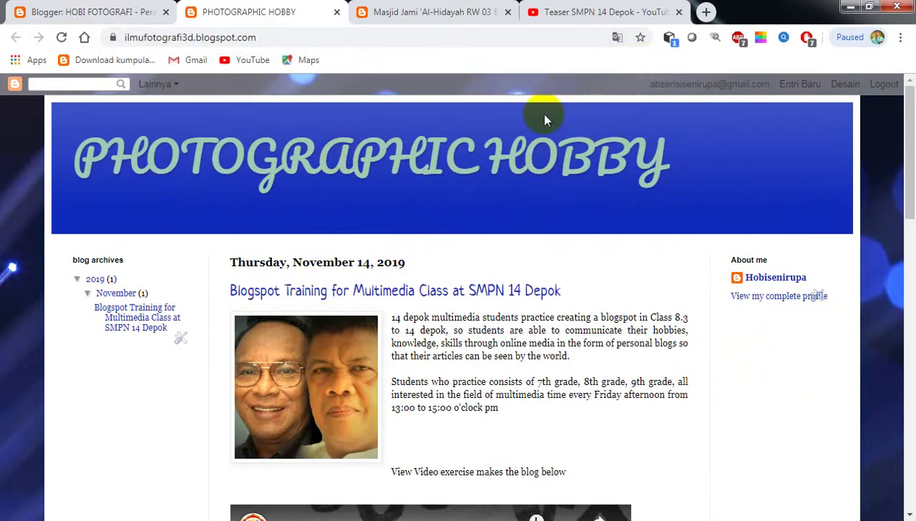
- Return to the theme designer and set the blog title's font to Paytone One after trying Oswald, Kenia and Allerta Stencil
click(83, 17)
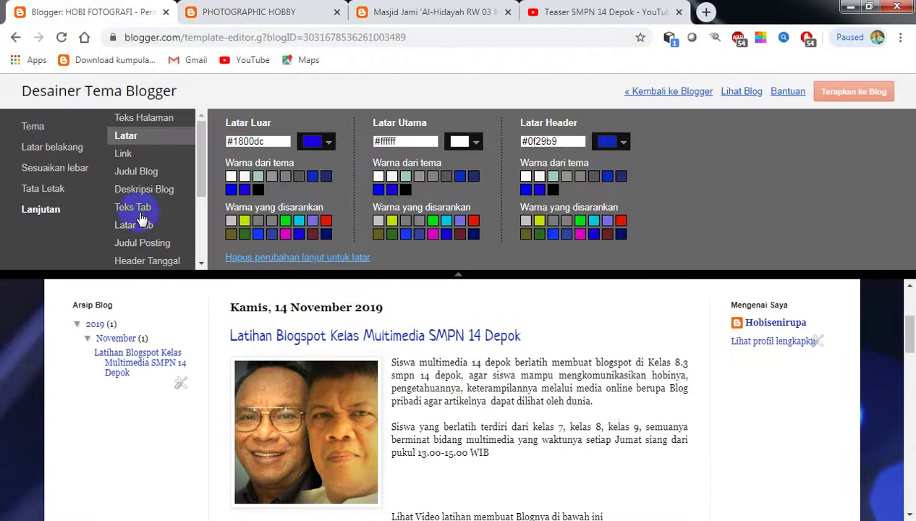
click(128, 173)
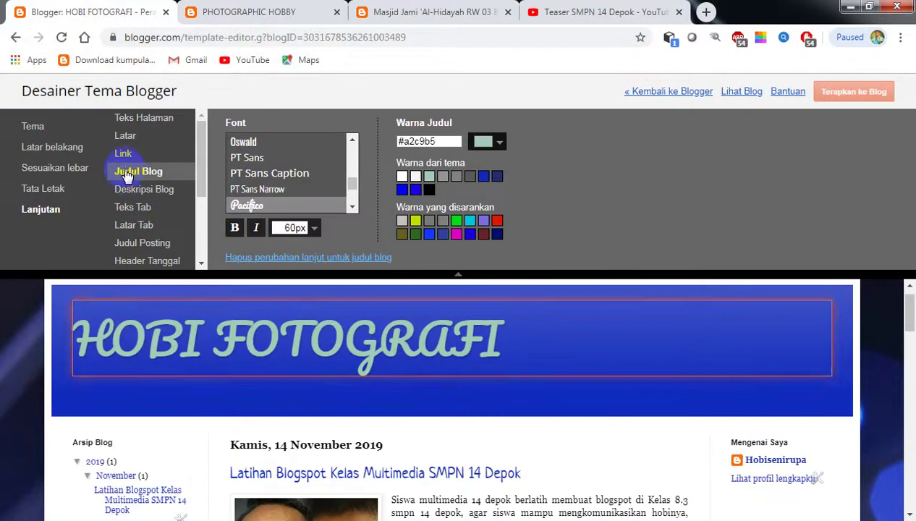
click(244, 144)
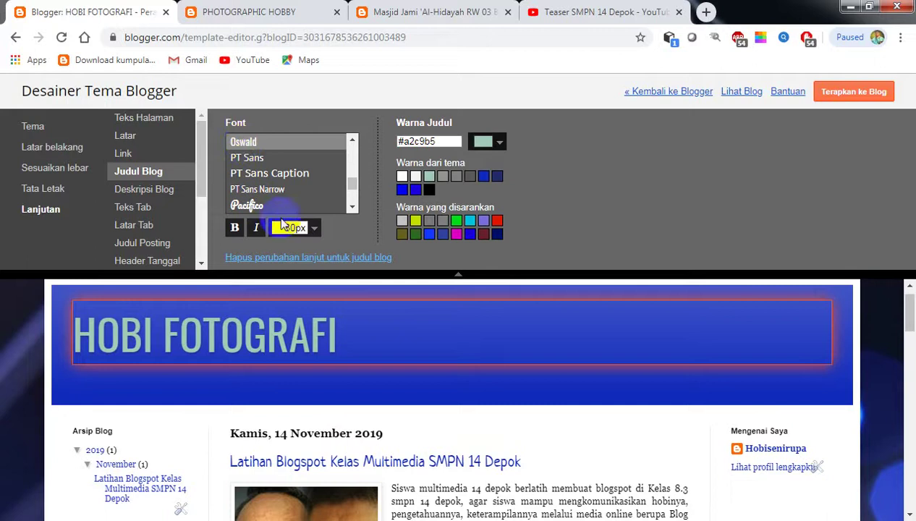
drag(354, 185, 353, 178)
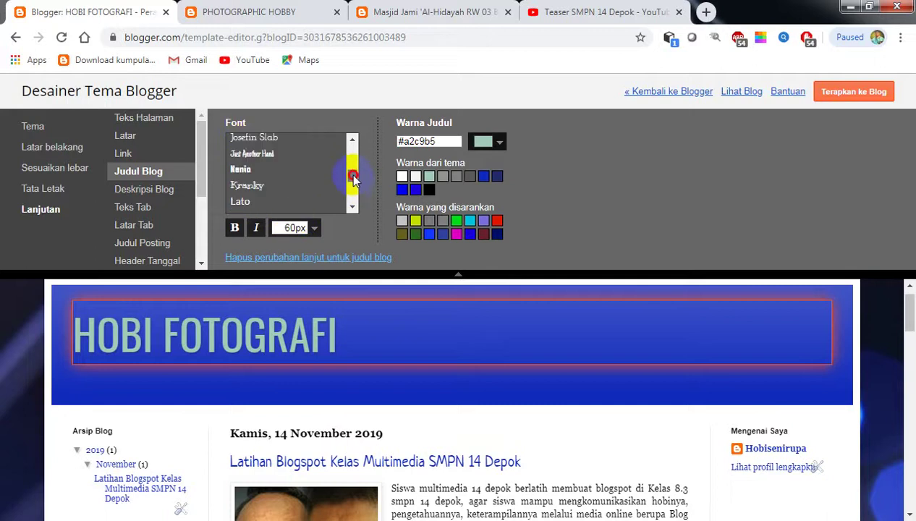
click(246, 171)
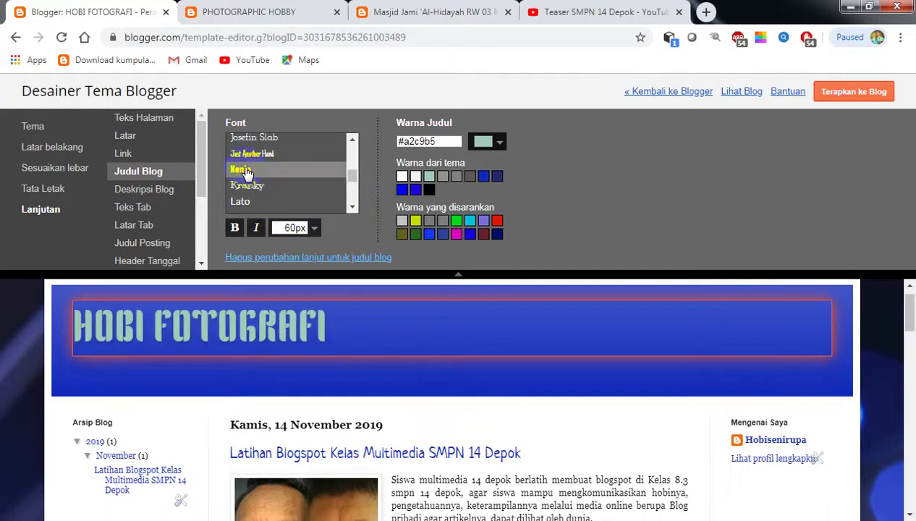
drag(352, 180, 353, 145)
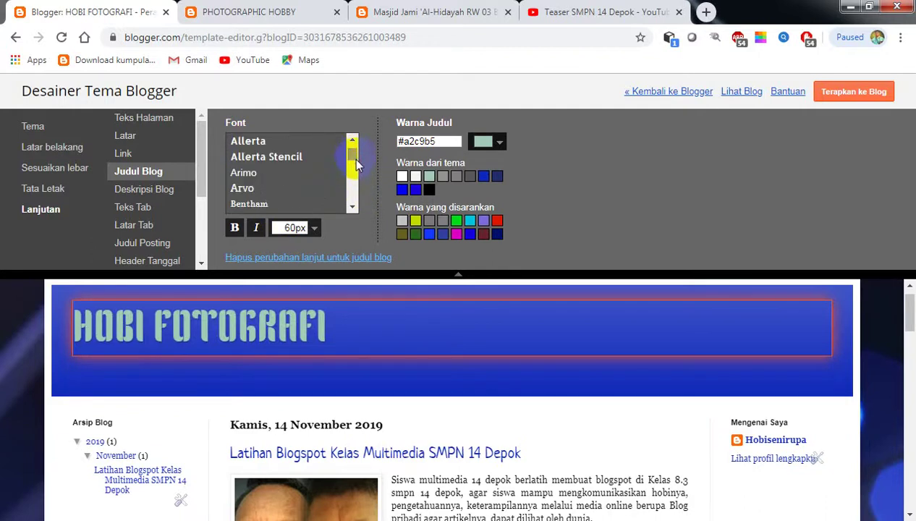
click(262, 165)
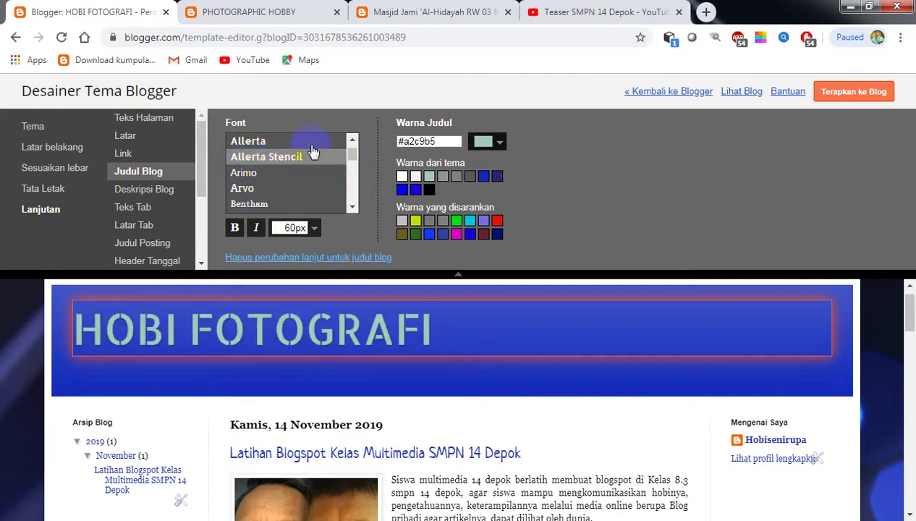
click(351, 161)
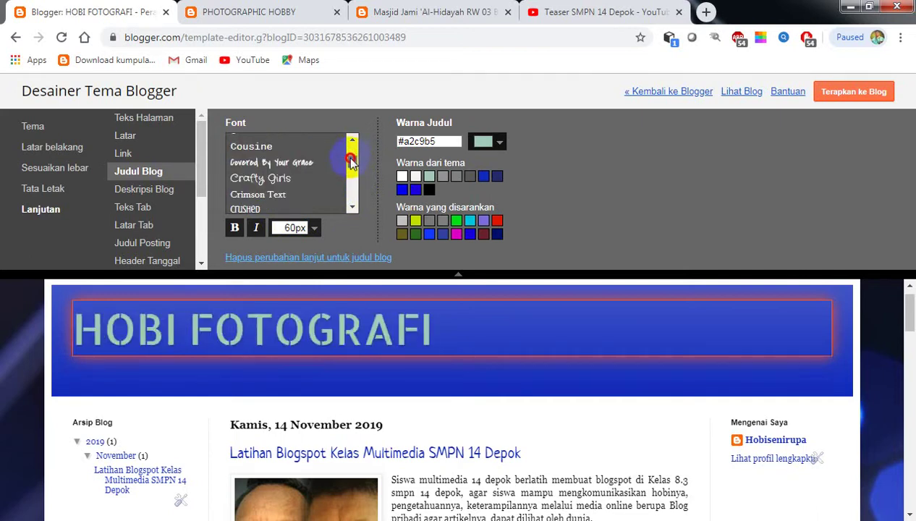
drag(351, 161, 348, 186)
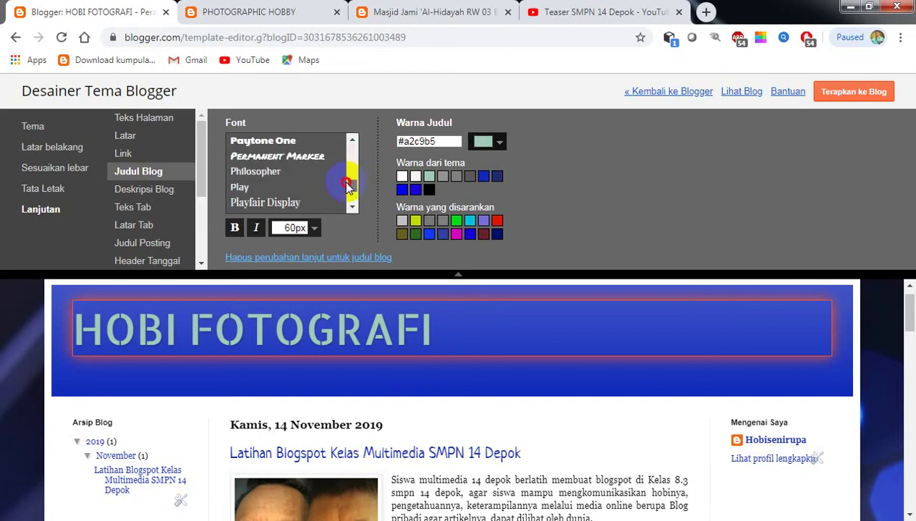
click(269, 143)
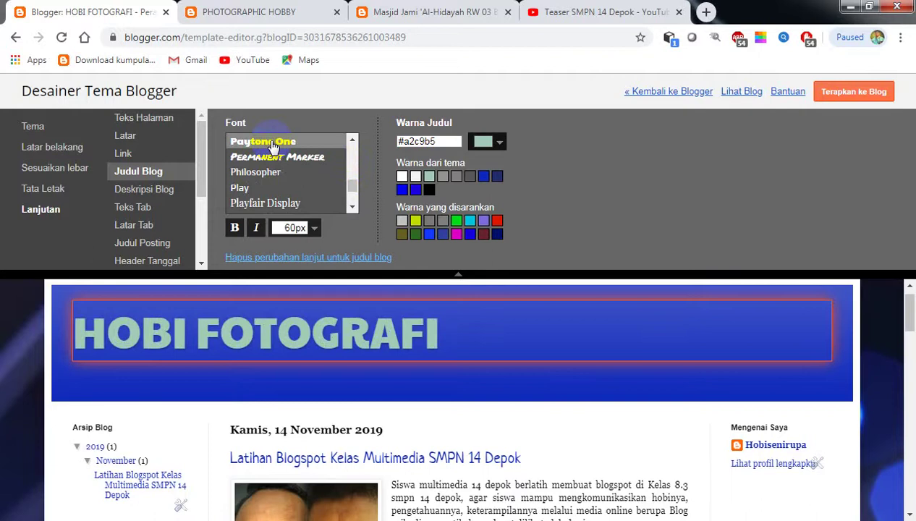
- Apply the new title font to the blog, reload the published page and dismiss the translation notice
click(862, 94)
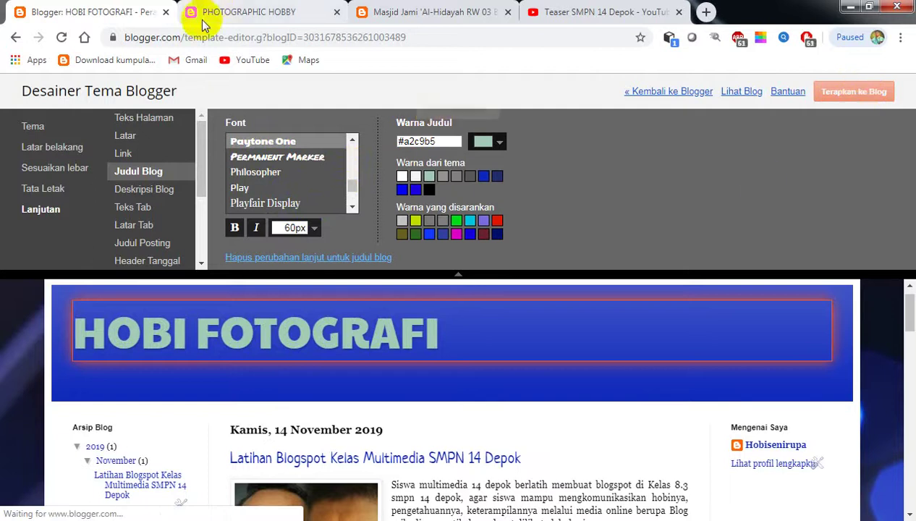
click(246, 12)
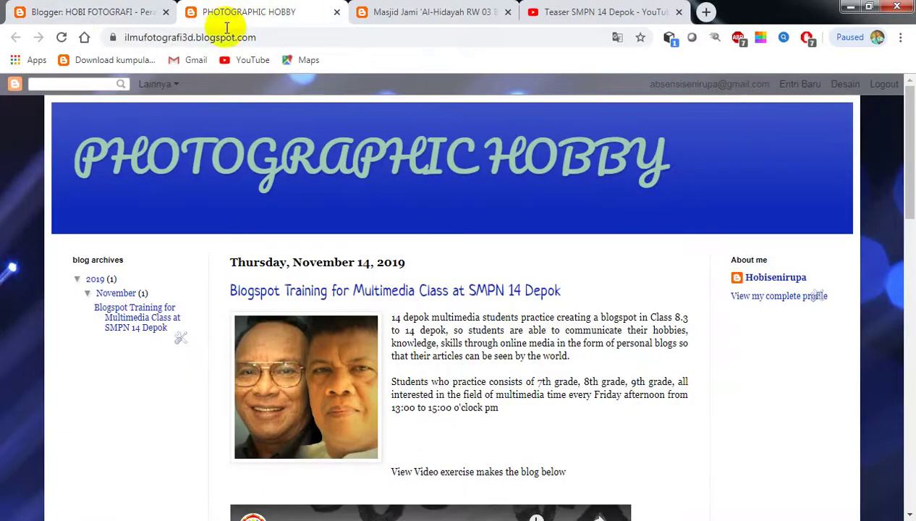
click(62, 37)
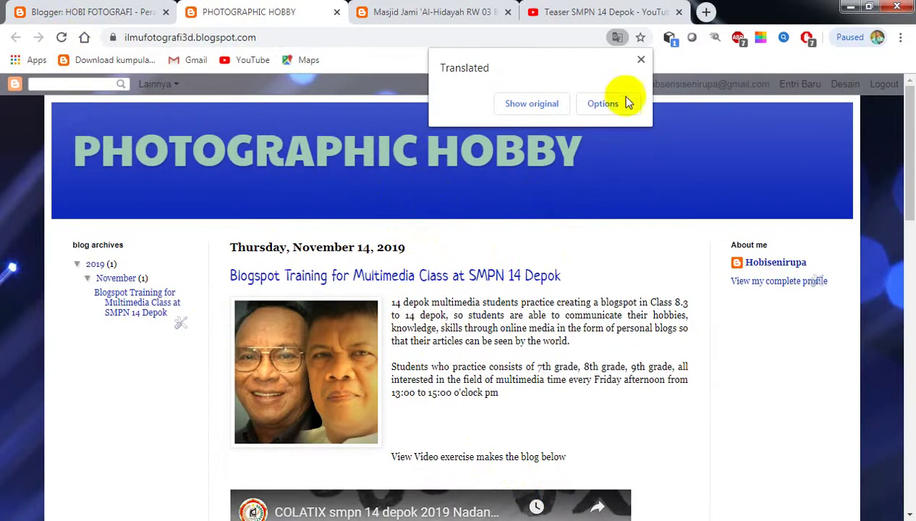
click(641, 59)
- Look over the published blog page, examining the header, post, embedded videos and archive list
scroll(670, 275, down, 3)
scroll(669, 277, down, 2)
scroll(667, 279, up, 5)
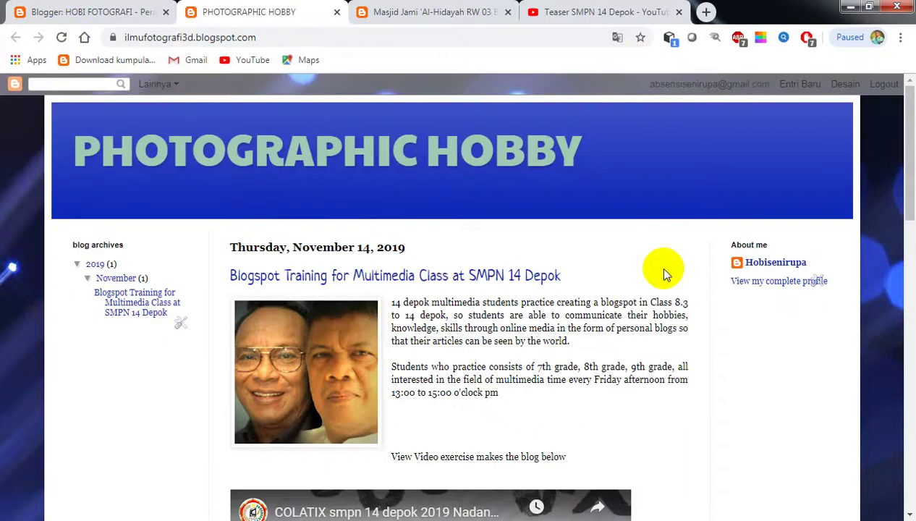
scroll(652, 289, down, 4)
scroll(638, 307, up, 4)
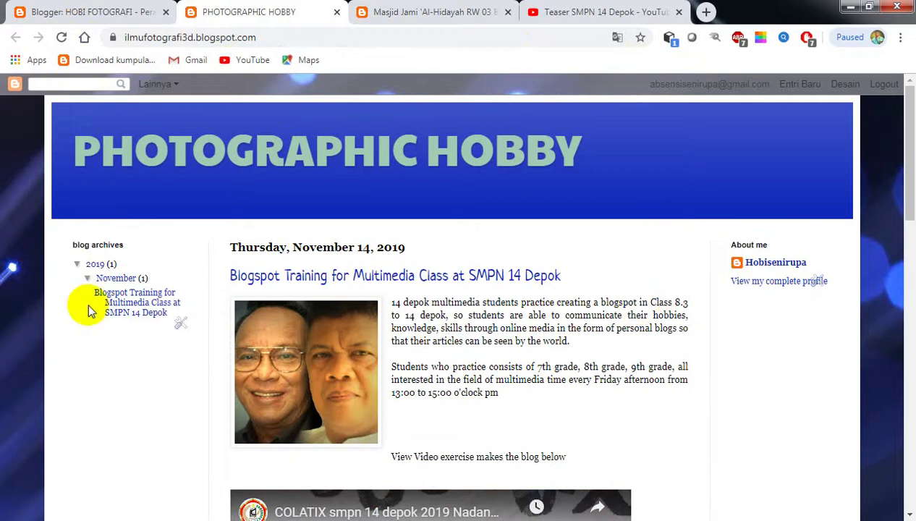
drag(125, 331, 98, 294)
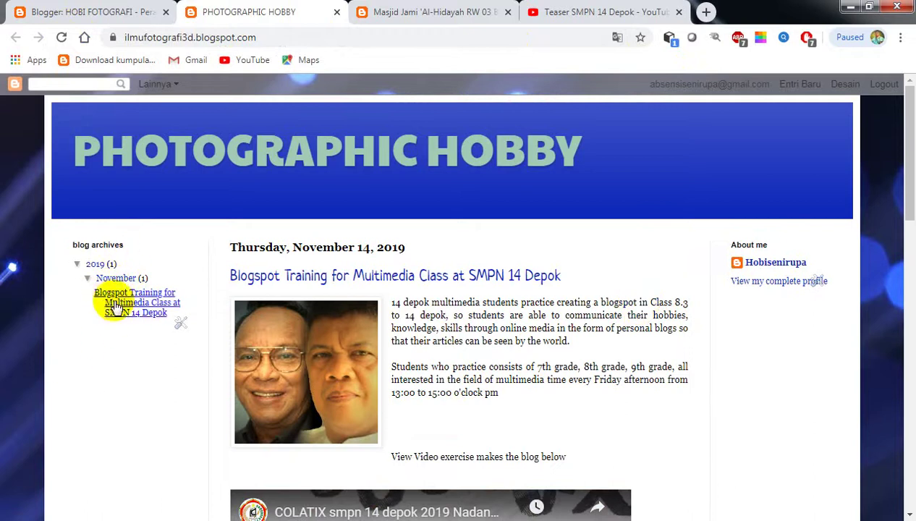
click(87, 330)
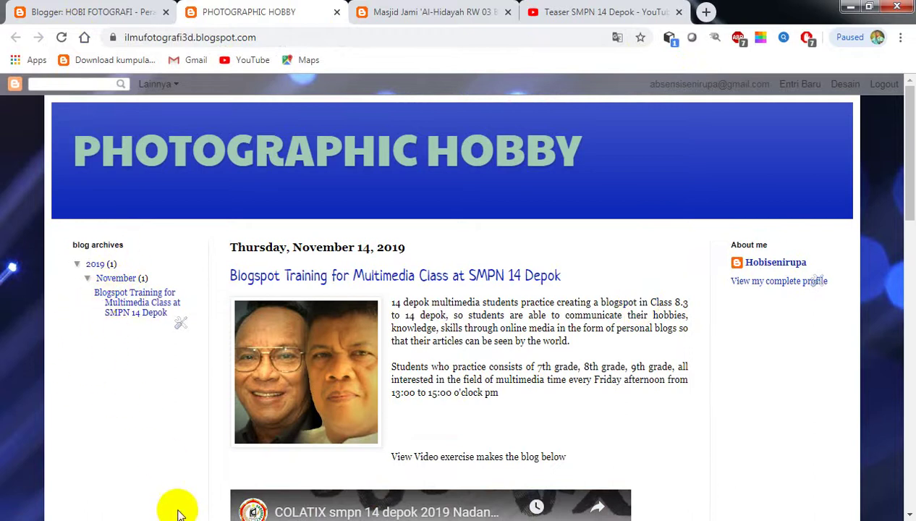
- Return to the theme designer, leave it for the Blogger dashboard and open the blog's layout page
click(65, 17)
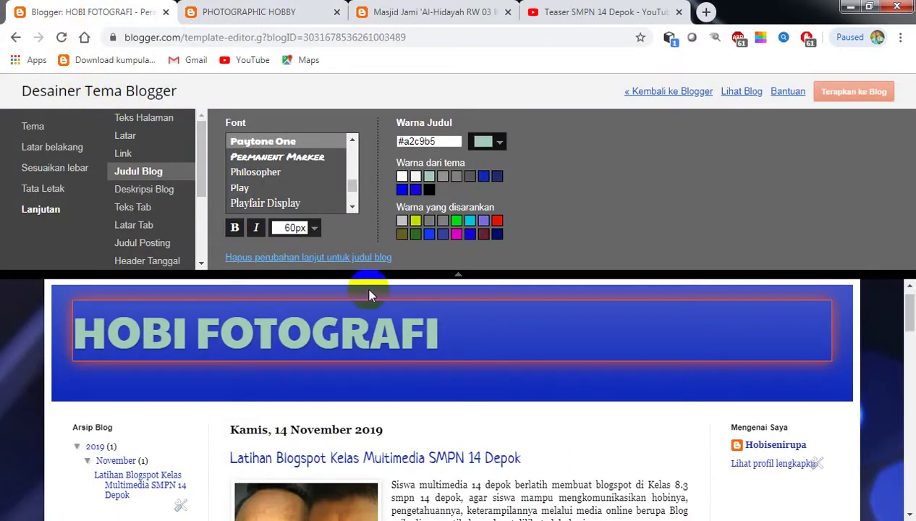
click(236, 228)
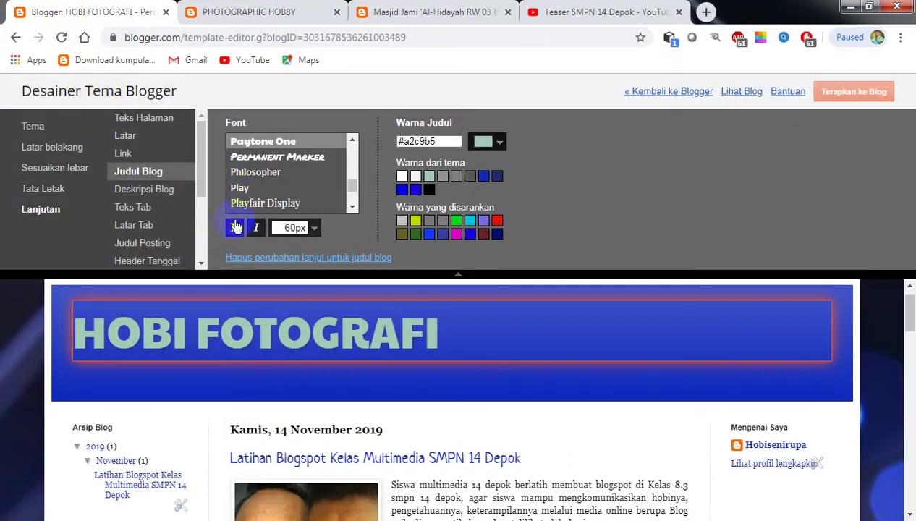
click(670, 95)
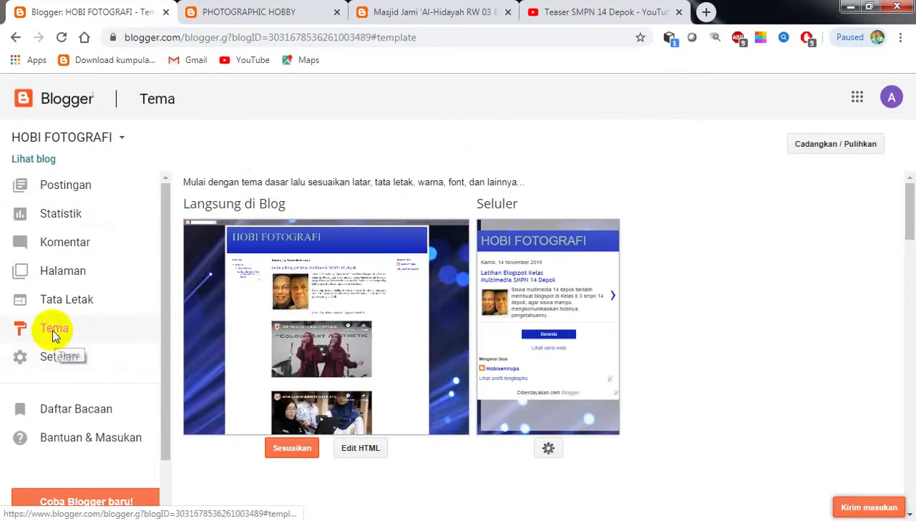
scroll(595, 327, down, 2)
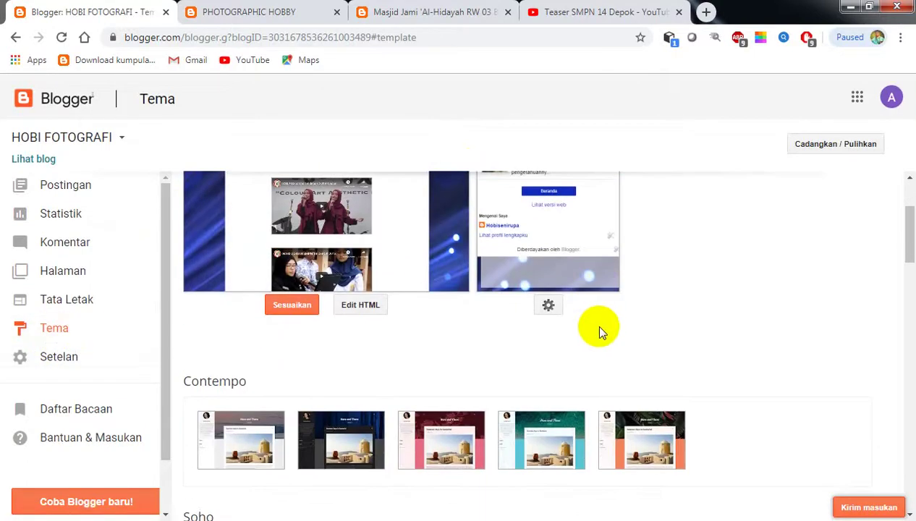
scroll(338, 276, down, 2)
scroll(337, 276, up, 4)
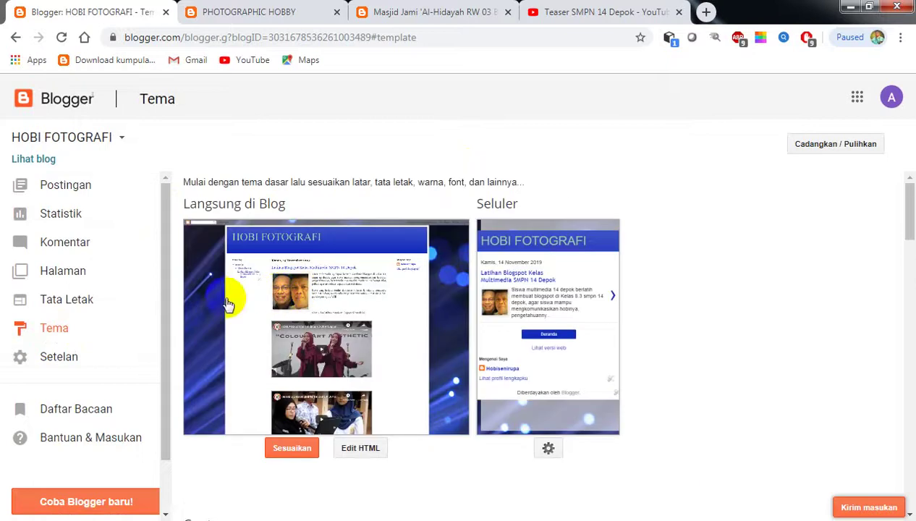
click(66, 300)
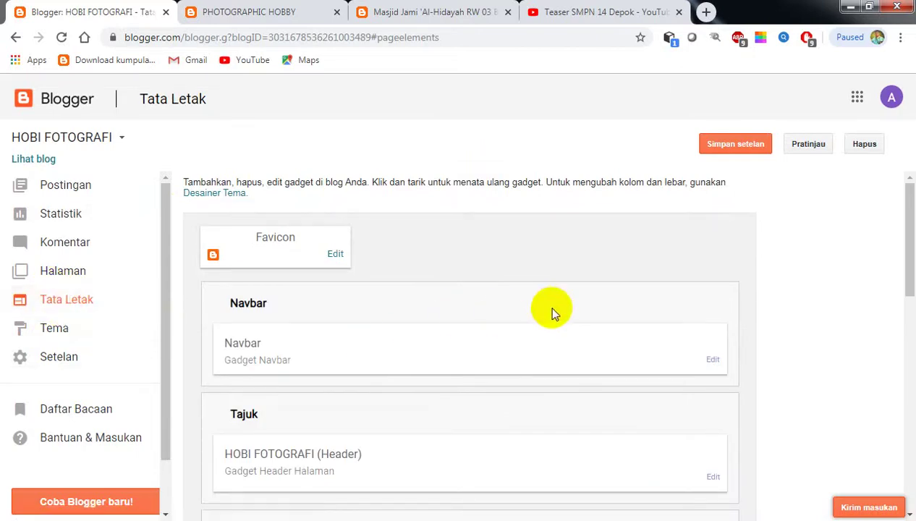
- Look over the layout page, examining the navbar, header, cross-column, sidebar, main and footer sections and where gadgets can be added
scroll(547, 311, down, 2)
scroll(543, 322, down, 3)
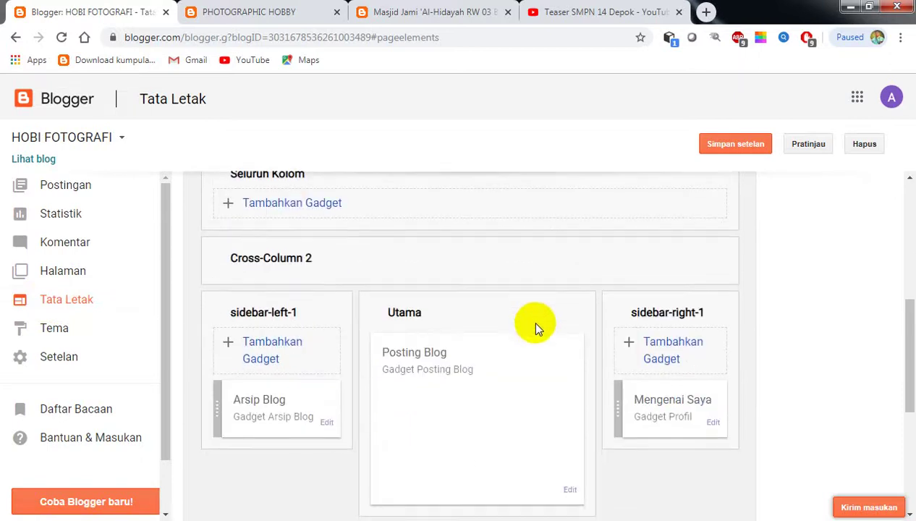
scroll(536, 330, up, 3)
scroll(536, 330, up, 2)
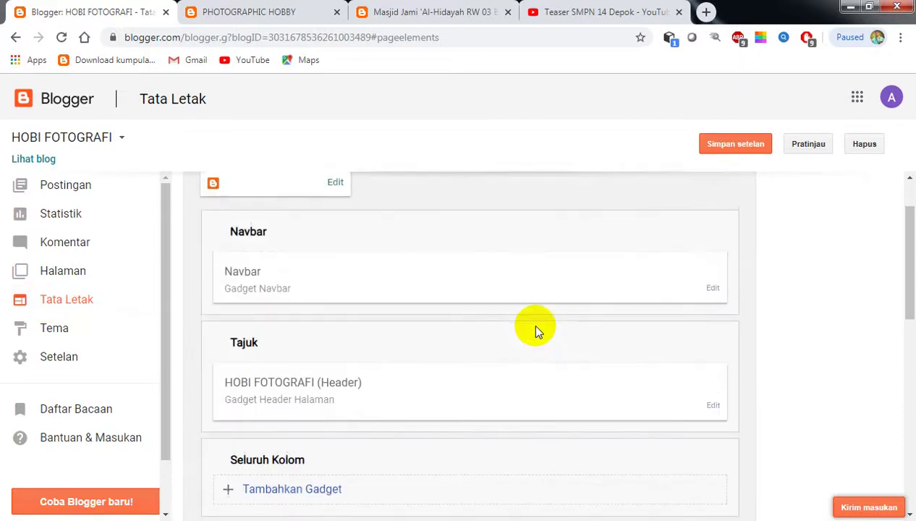
scroll(532, 335, down, 6)
scroll(532, 334, down, 2)
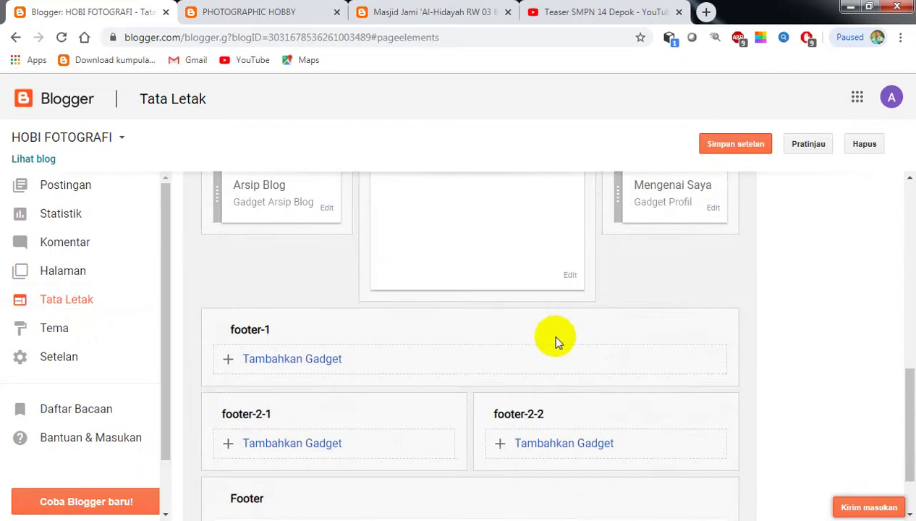
scroll(535, 346, up, 4)
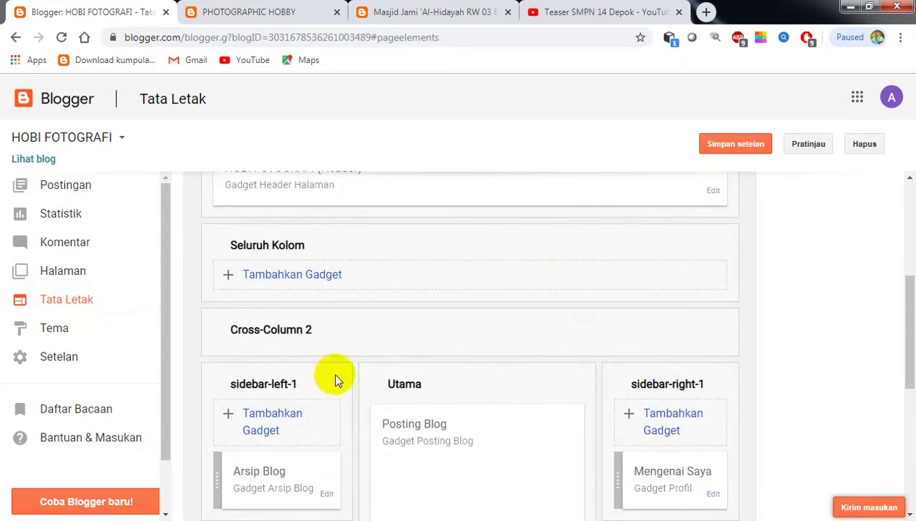
scroll(337, 365, up, 2)
scroll(342, 366, down, 2)
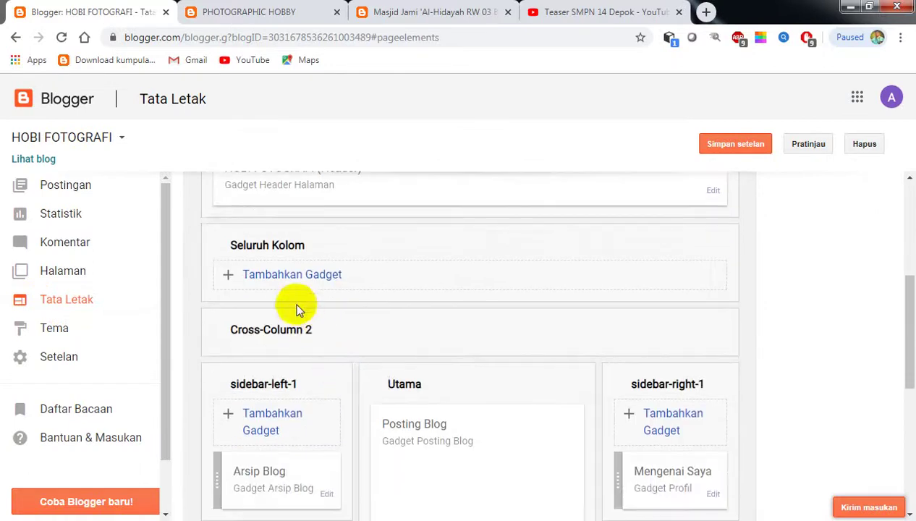
scroll(338, 332, up, 3)
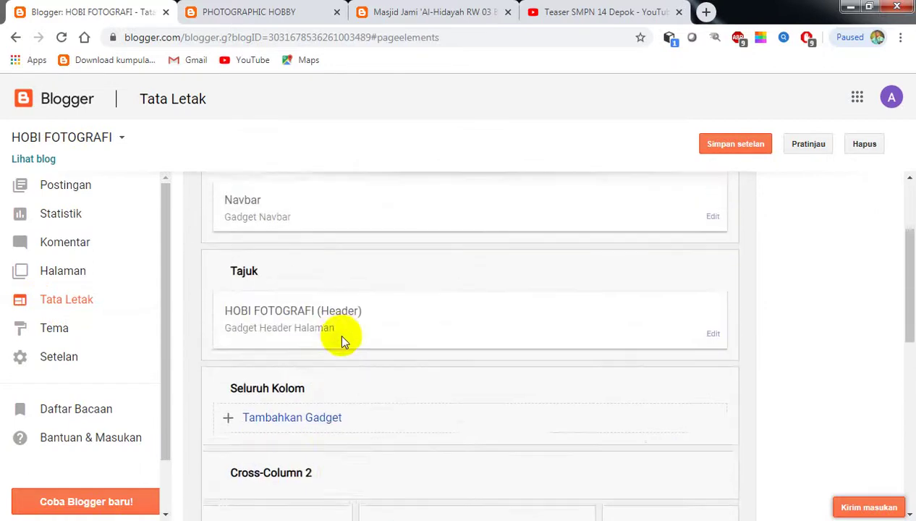
scroll(339, 332, down, 2)
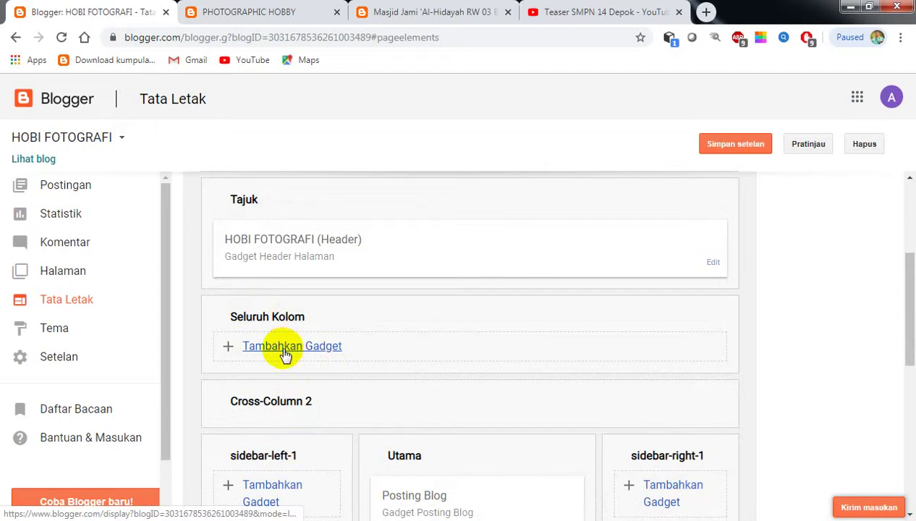
scroll(303, 366, down, 2)
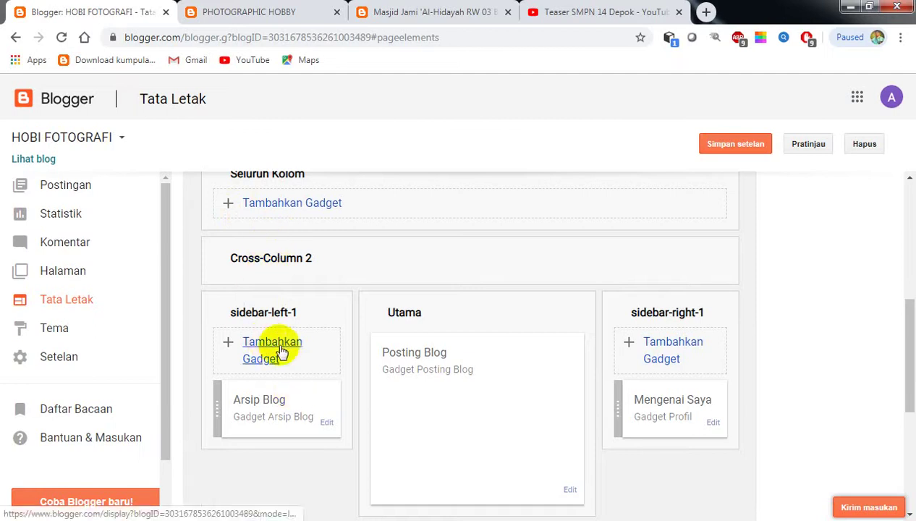
scroll(282, 351, down, 3)
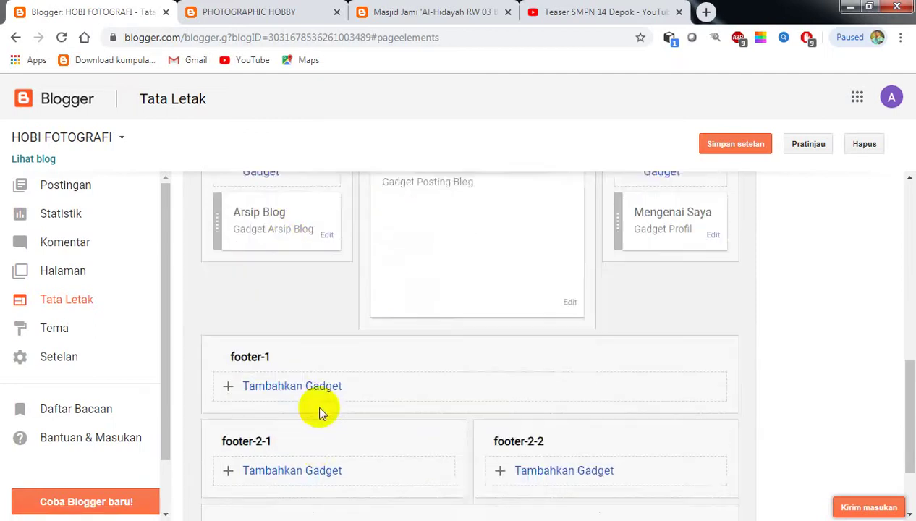
scroll(318, 410, down, 1)
scroll(318, 406, up, 3)
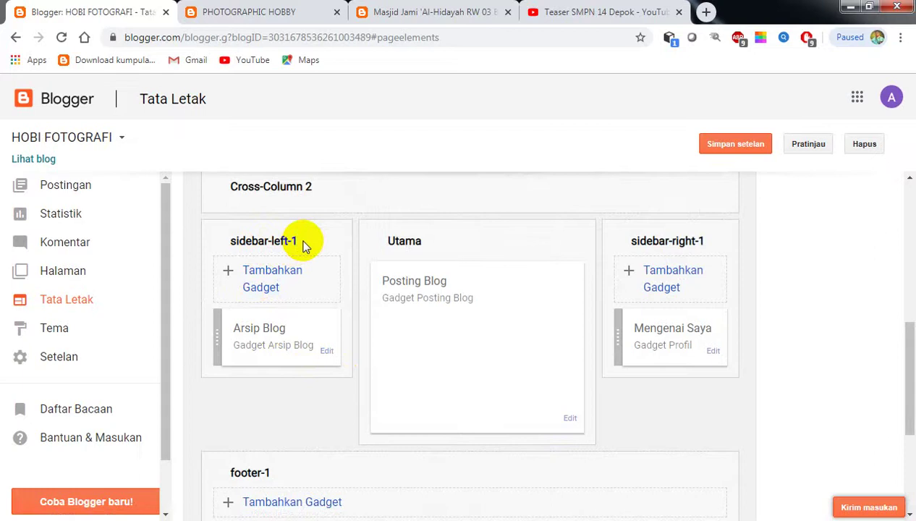
- Open the gadget chooser for the sidebar-left-1 section, dismiss the translation notice and browse the gadget list to its end
click(269, 281)
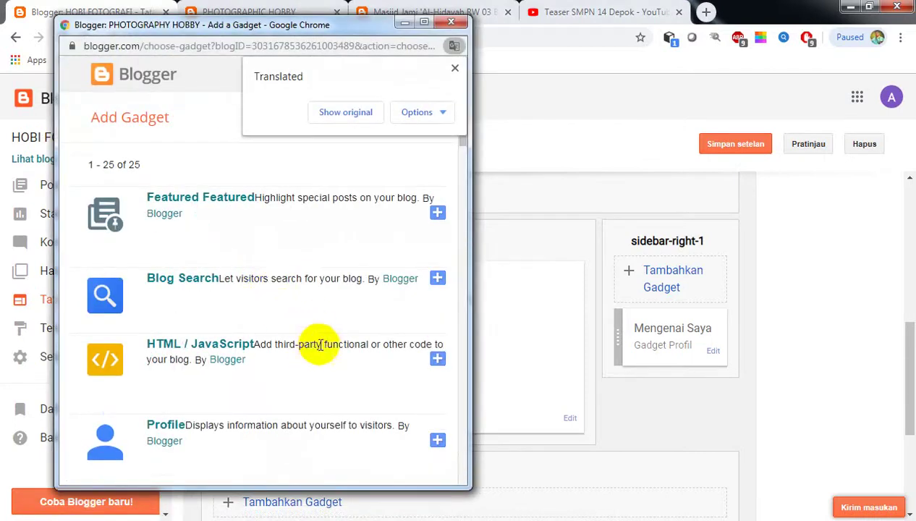
scroll(323, 342, down, 1)
scroll(323, 342, down, 1)
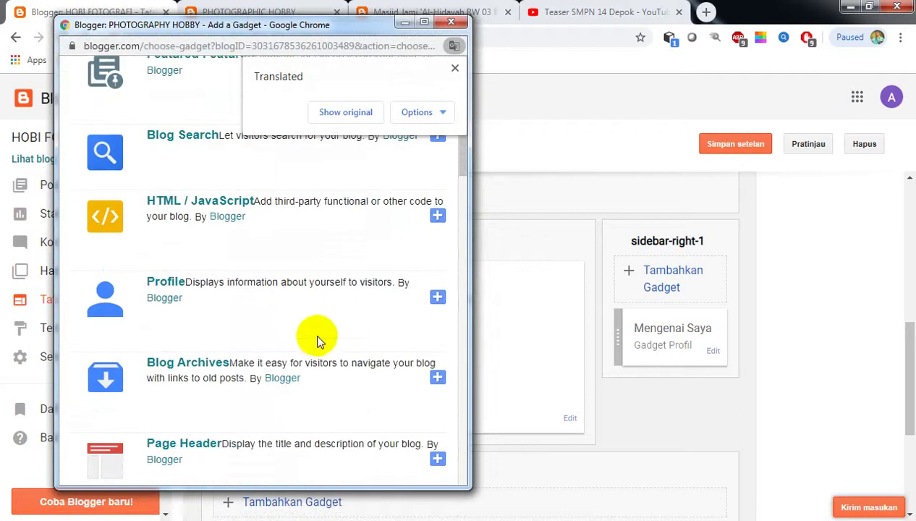
scroll(309, 376, down, 2)
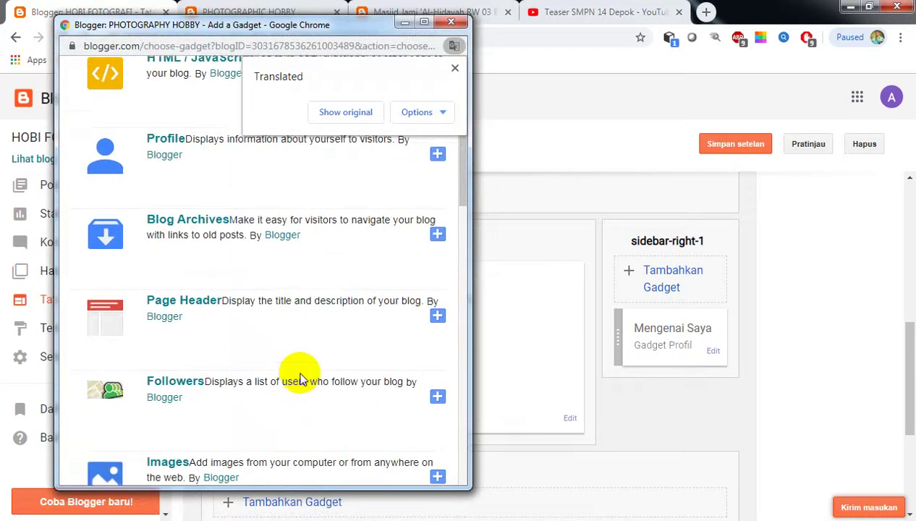
scroll(302, 378, down, 3)
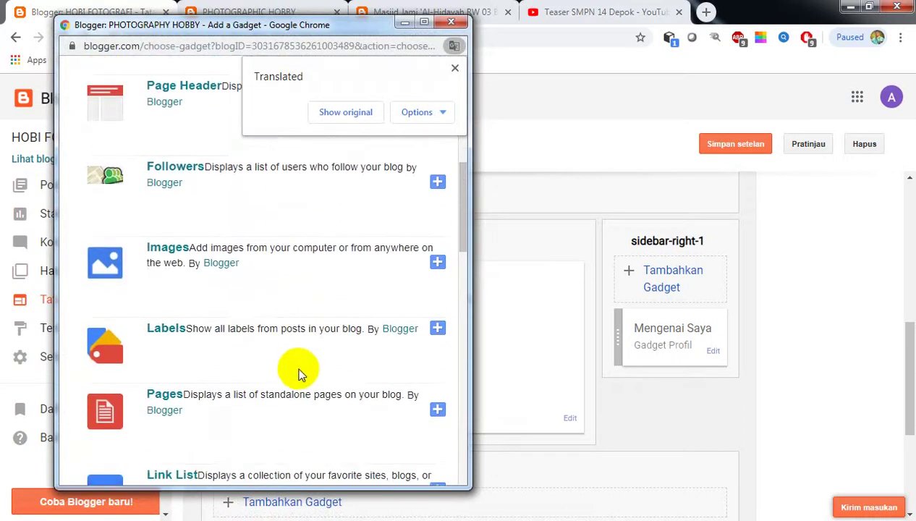
scroll(301, 375, down, 1)
click(454, 68)
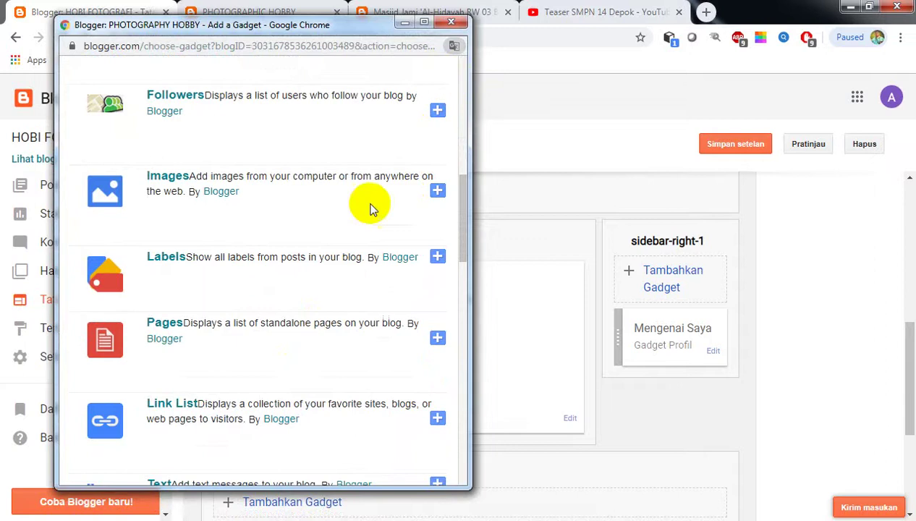
scroll(317, 292, down, 5)
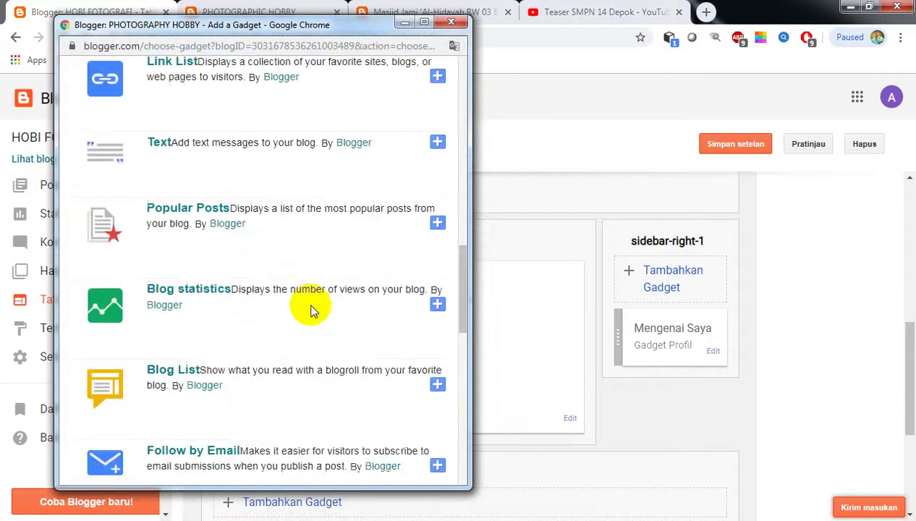
scroll(312, 310, down, 5)
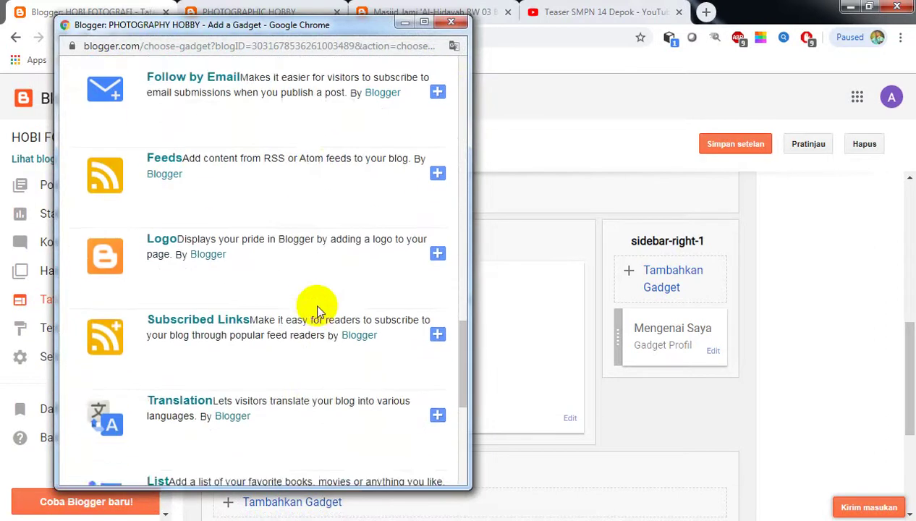
scroll(317, 311, down, 5)
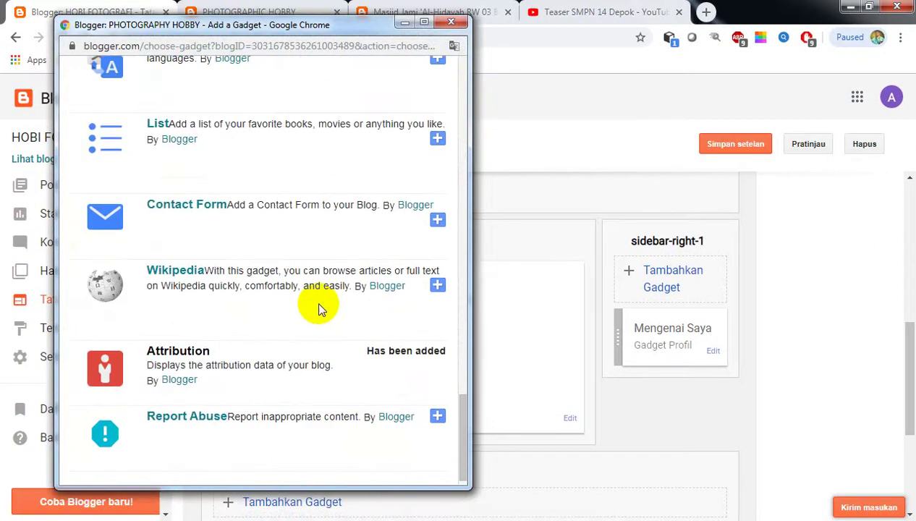
- Review the available gadgets in the chooser from the first entry to the last, examining each one's purpose
scroll(321, 310, up, 10)
scroll(317, 308, up, 8)
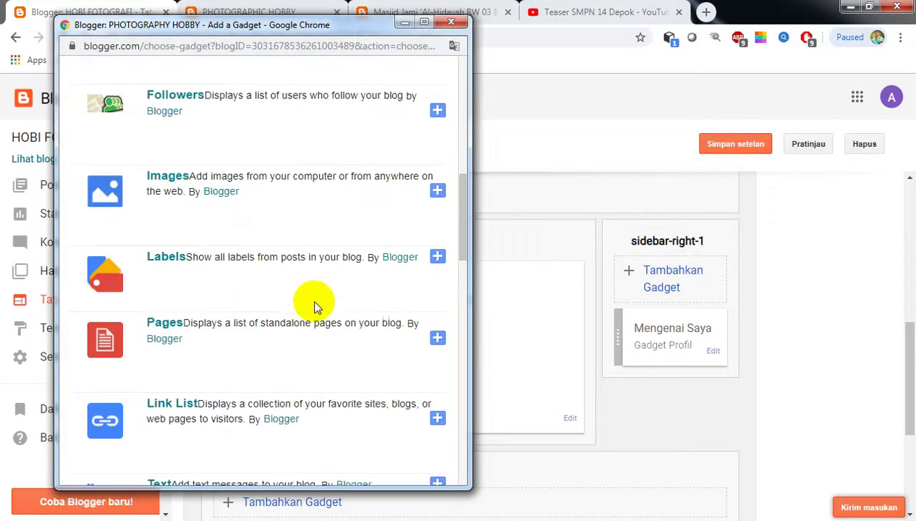
scroll(240, 286, down, 1)
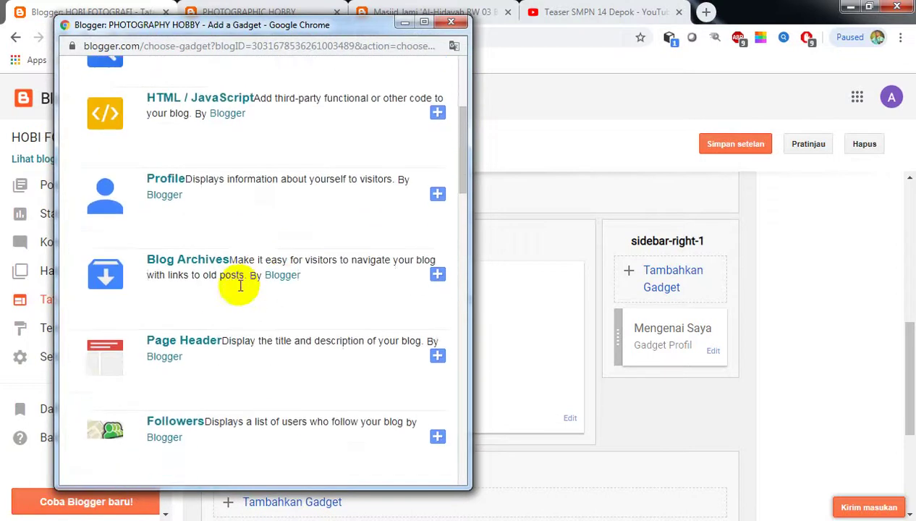
scroll(240, 286, up, 4)
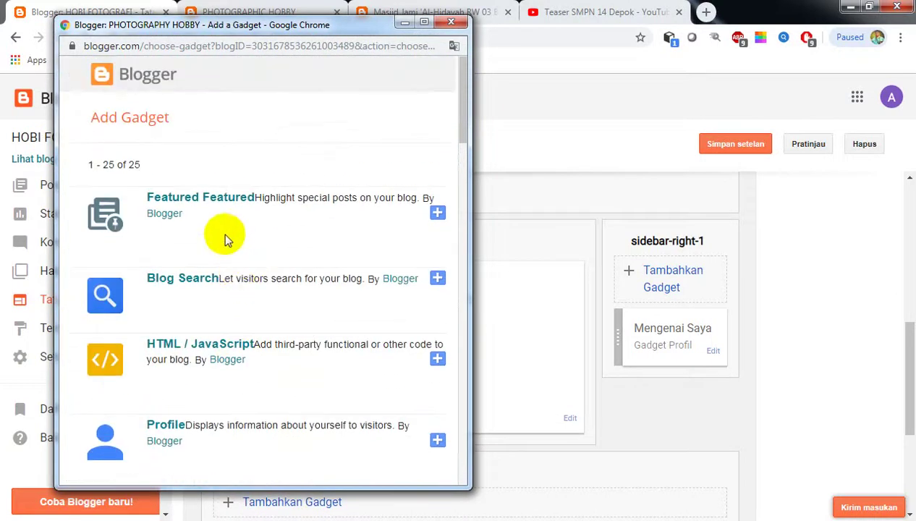
scroll(294, 218, down, 2)
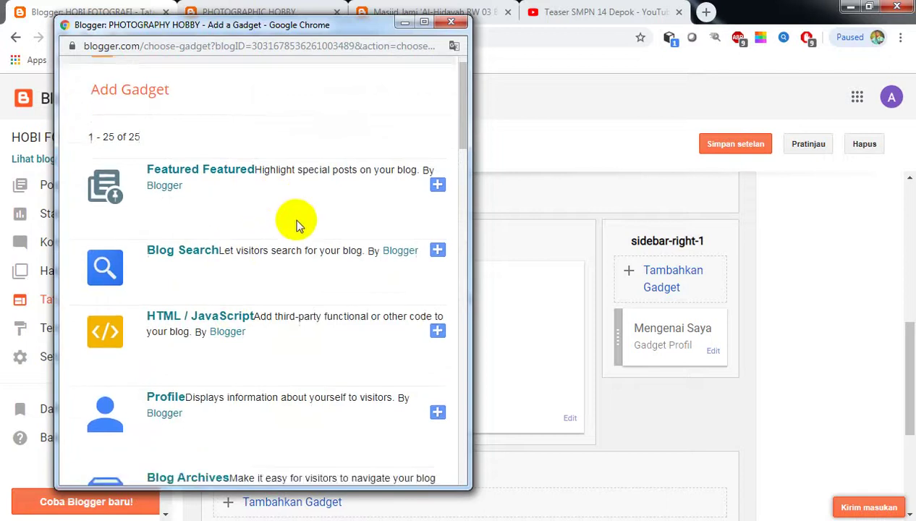
scroll(245, 337, down, 1)
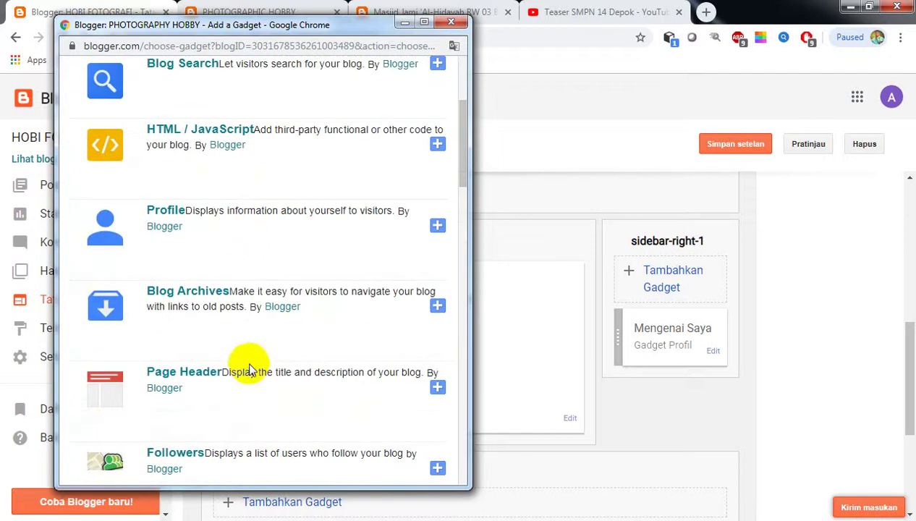
scroll(265, 386, down, 2)
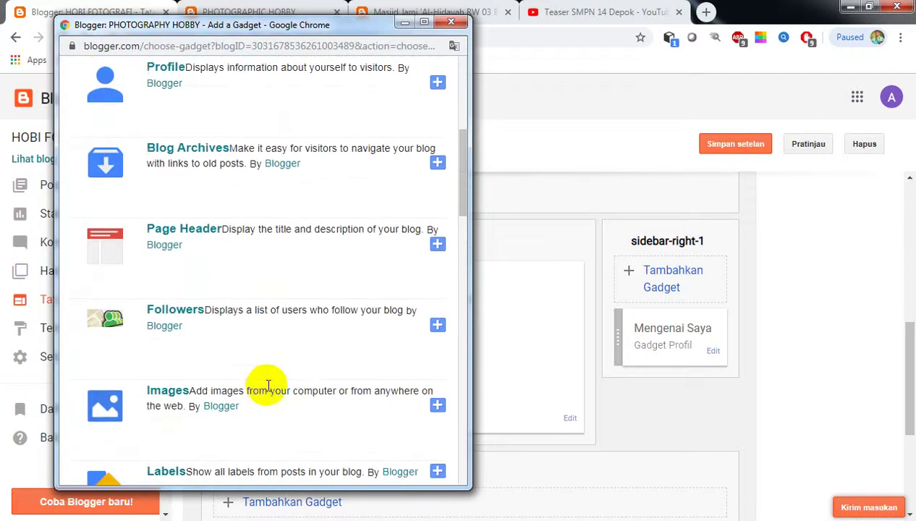
scroll(233, 333, down, 1)
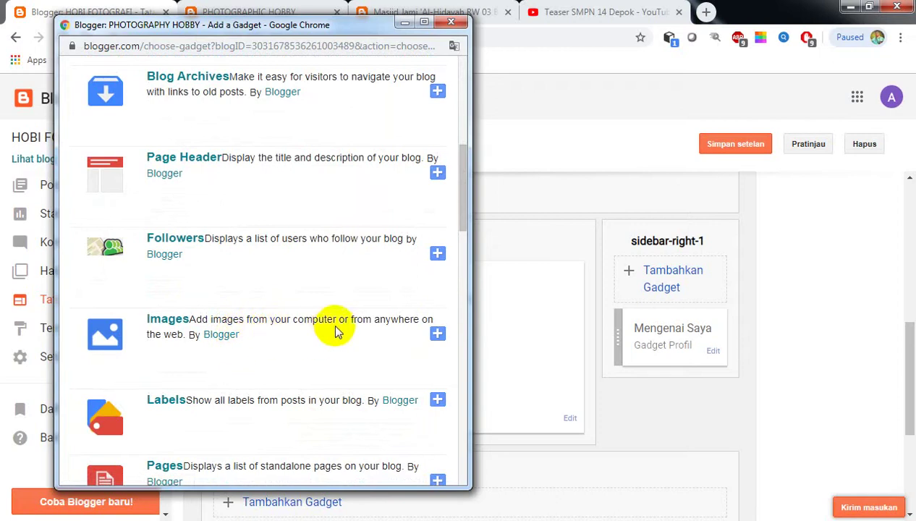
scroll(337, 344, down, 2)
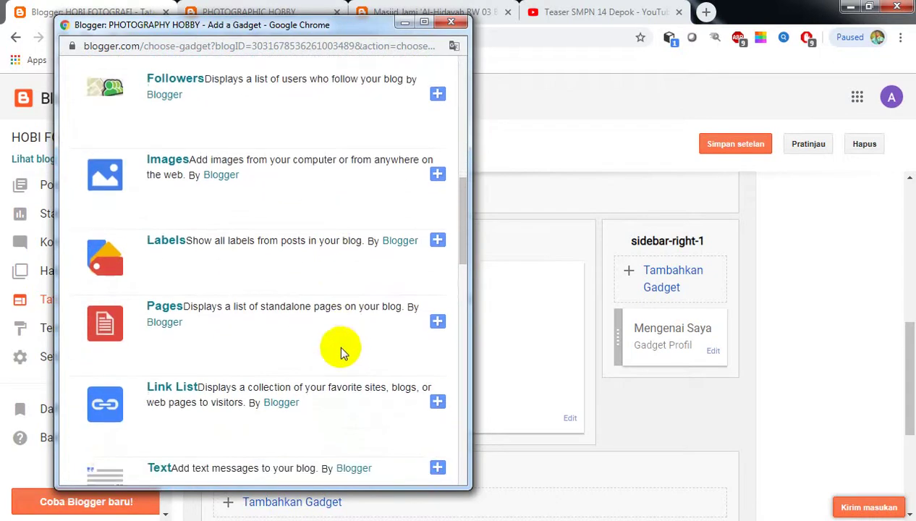
scroll(253, 359, down, 3)
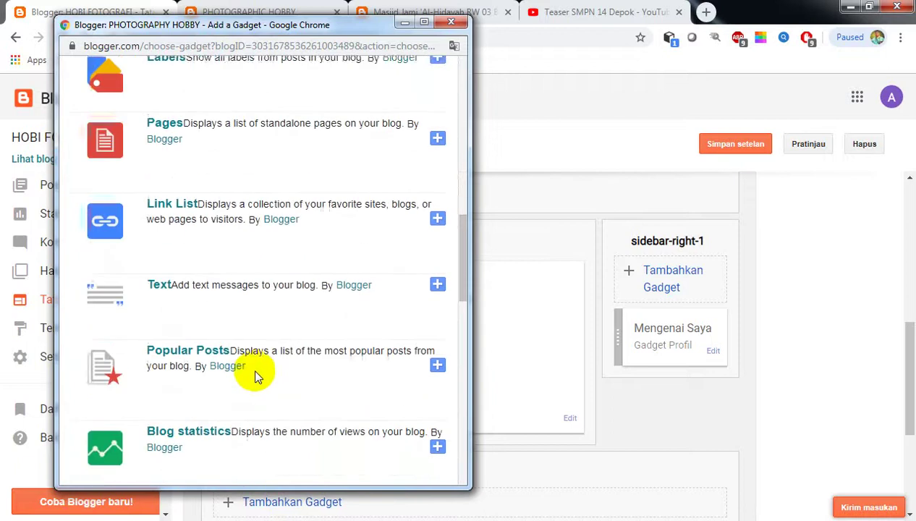
scroll(253, 364, down, 4)
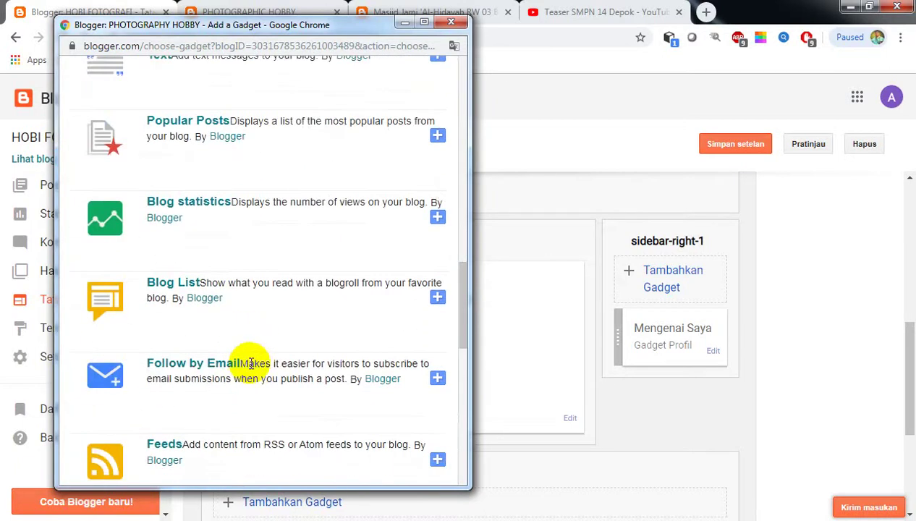
scroll(250, 368, down, 5)
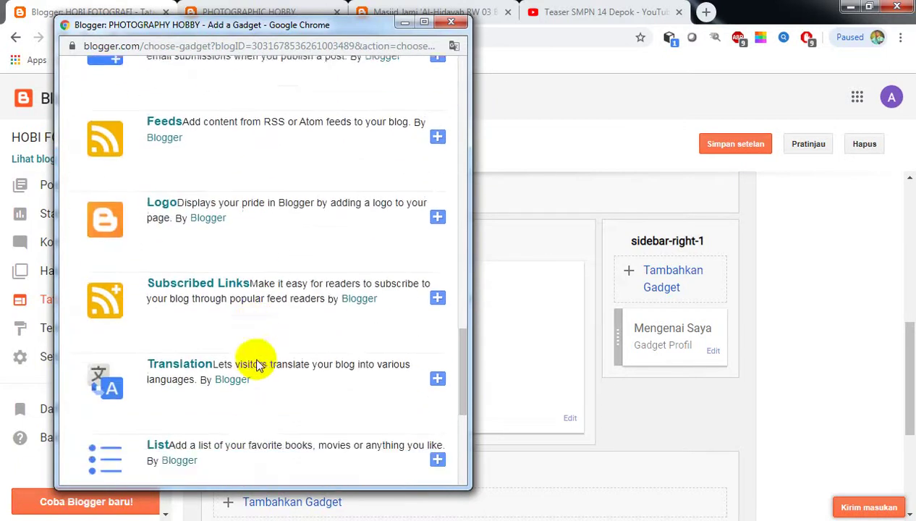
scroll(261, 366, down, 3)
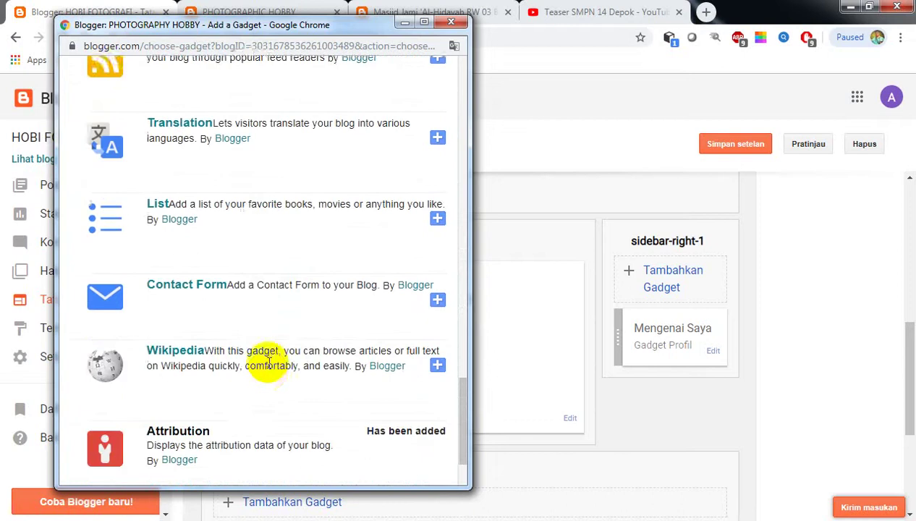
scroll(265, 362, down, 1)
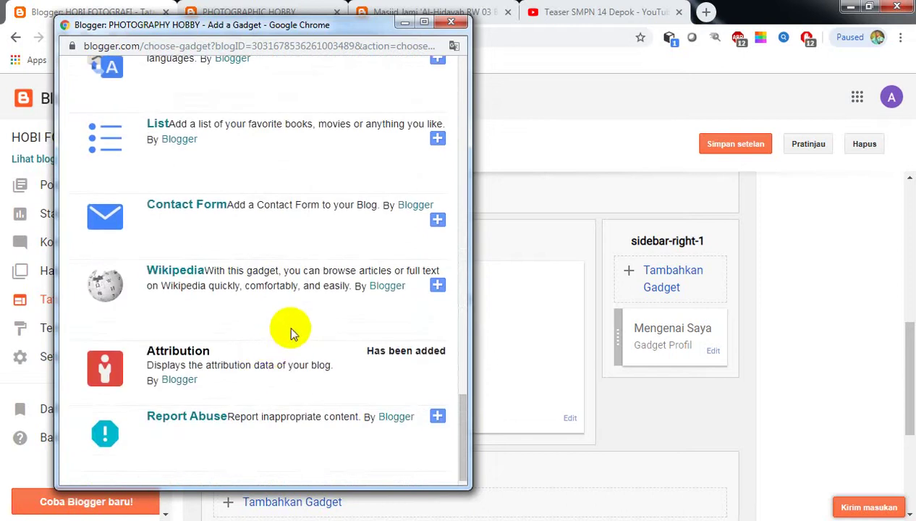
- Add the Popular Posts gadget to sidebar-left-1 with Most visited set to All and up to 10 entries shown, and save it
scroll(288, 322, up, 2)
scroll(288, 319, up, 6)
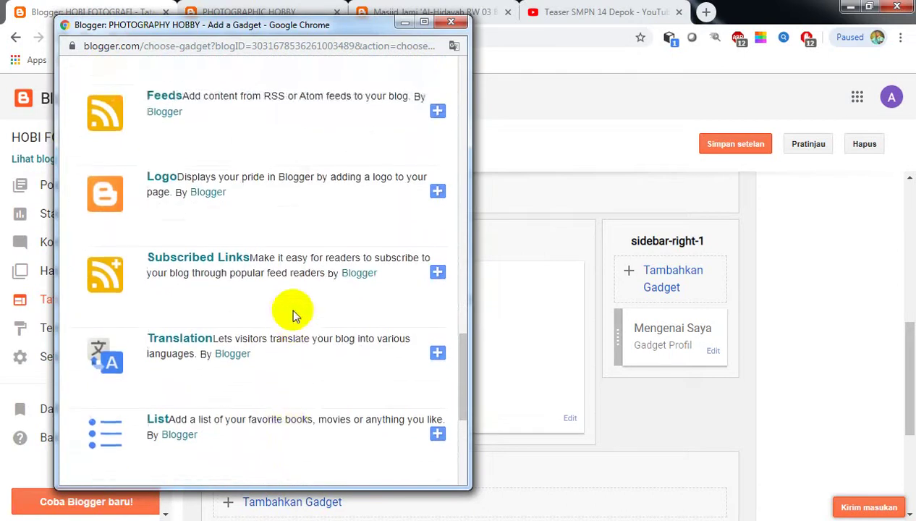
scroll(288, 301, up, 2)
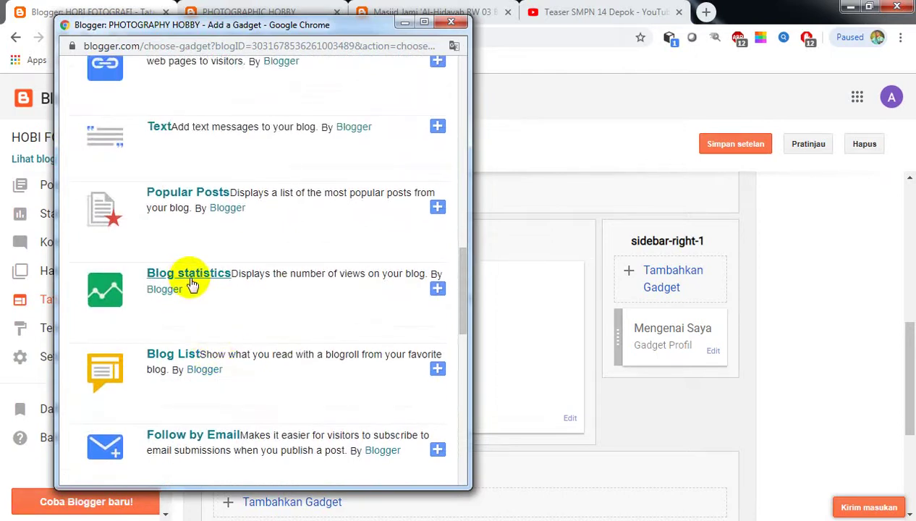
scroll(200, 284, up, 1)
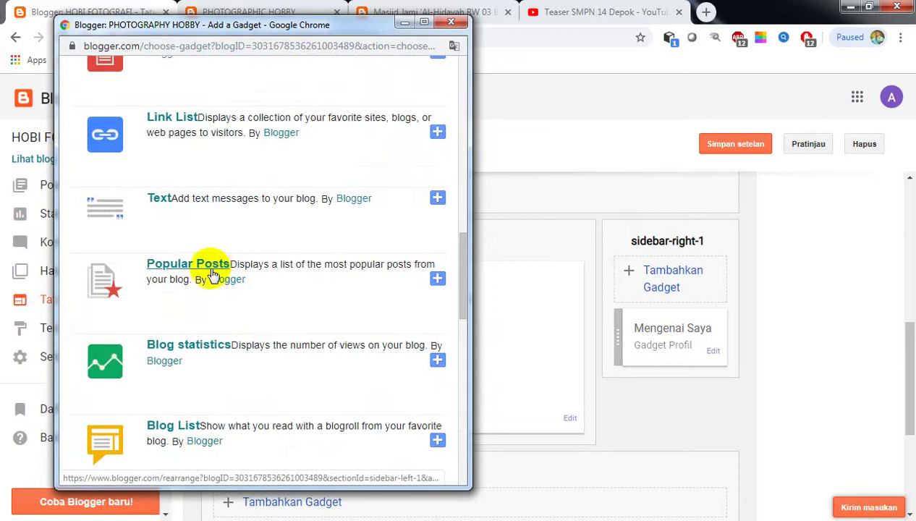
click(437, 279)
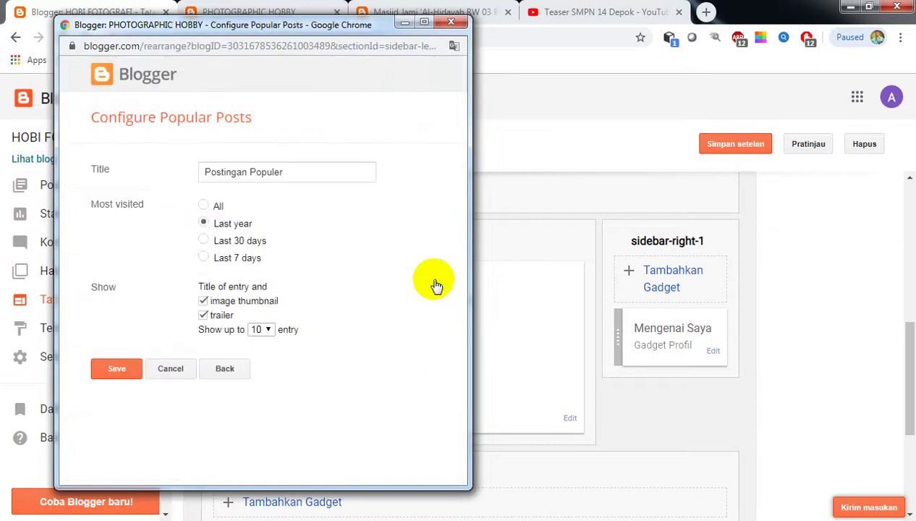
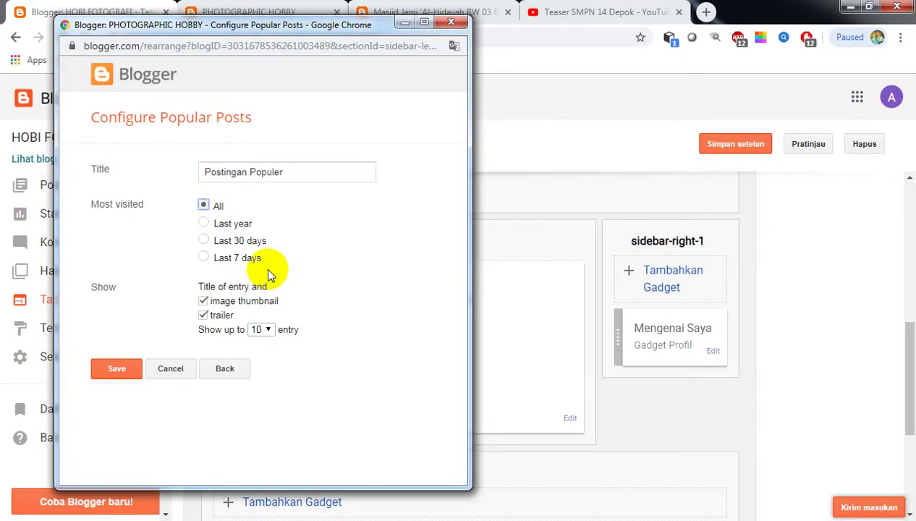
click(269, 331)
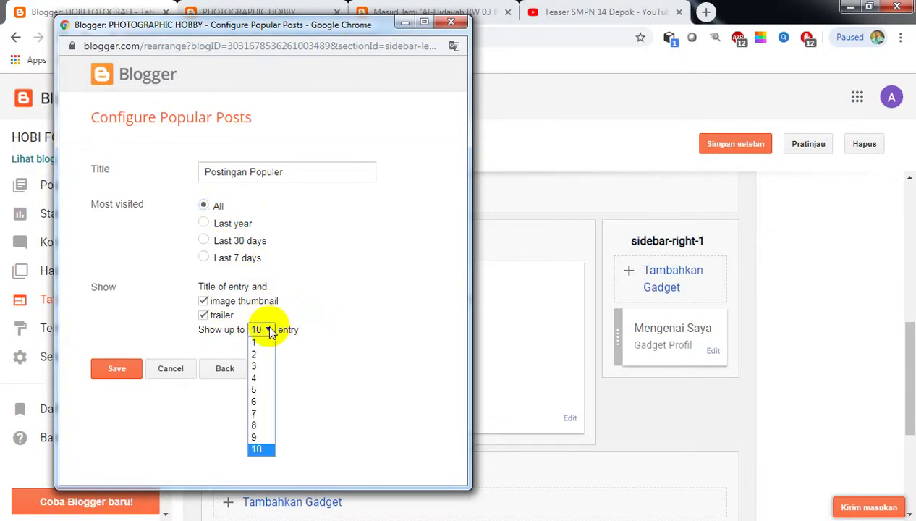
click(268, 327)
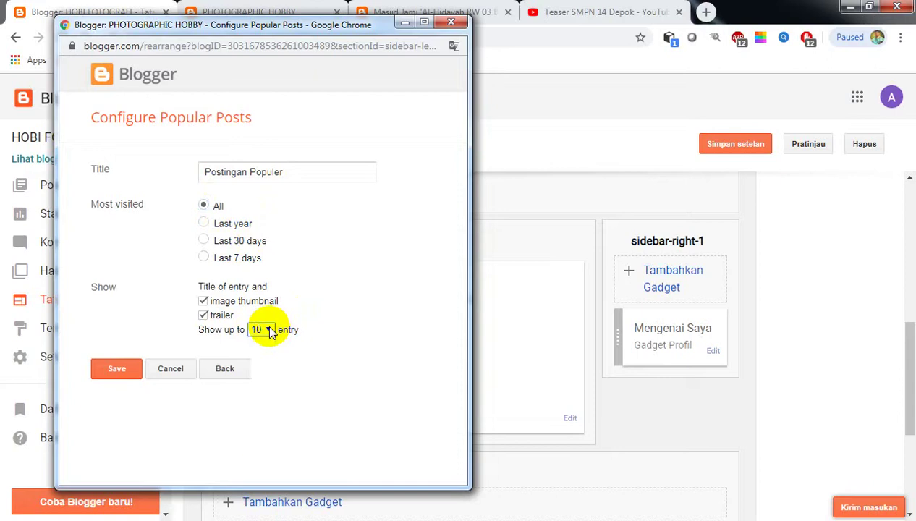
click(129, 369)
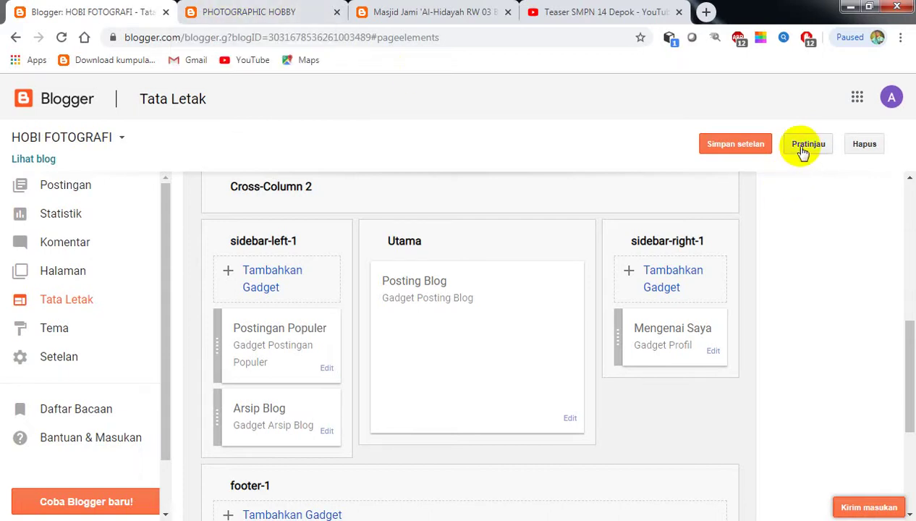
- Reload the published blog page and check the sidebar for the Popular Posts gadget
click(254, 16)
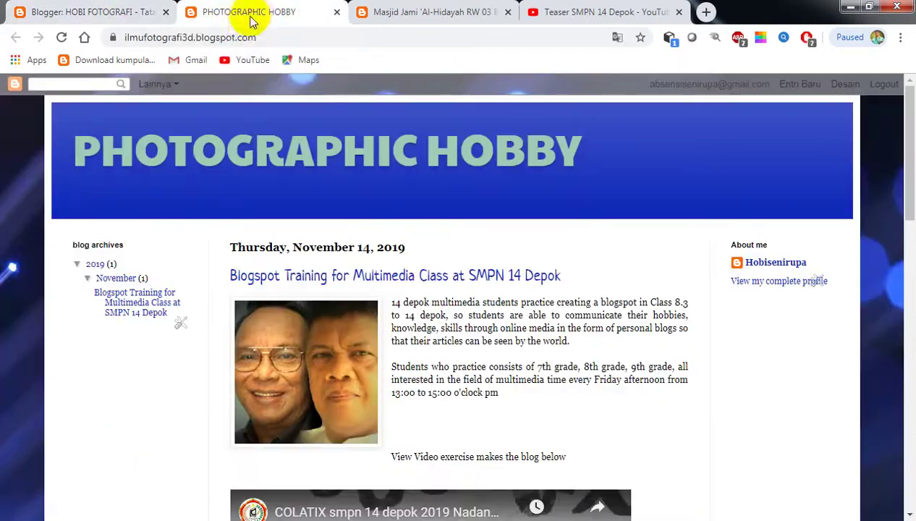
click(62, 38)
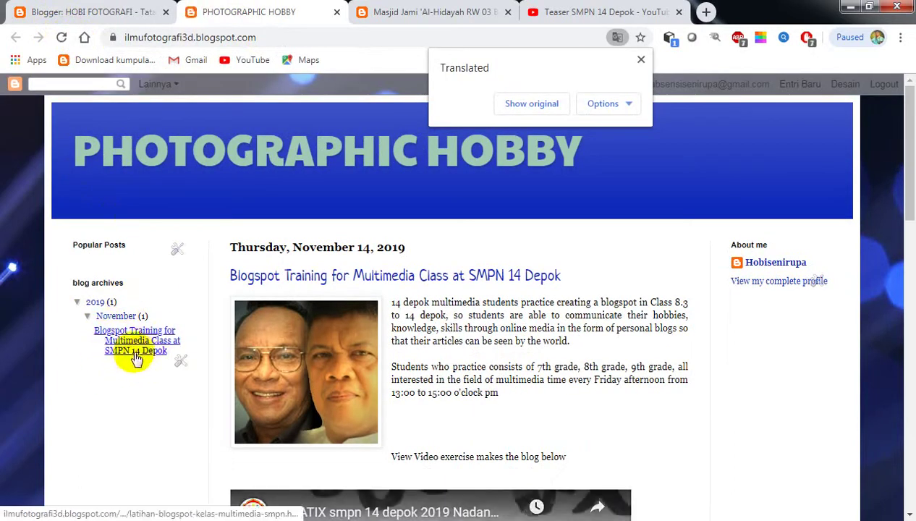
scroll(149, 362, down, 2)
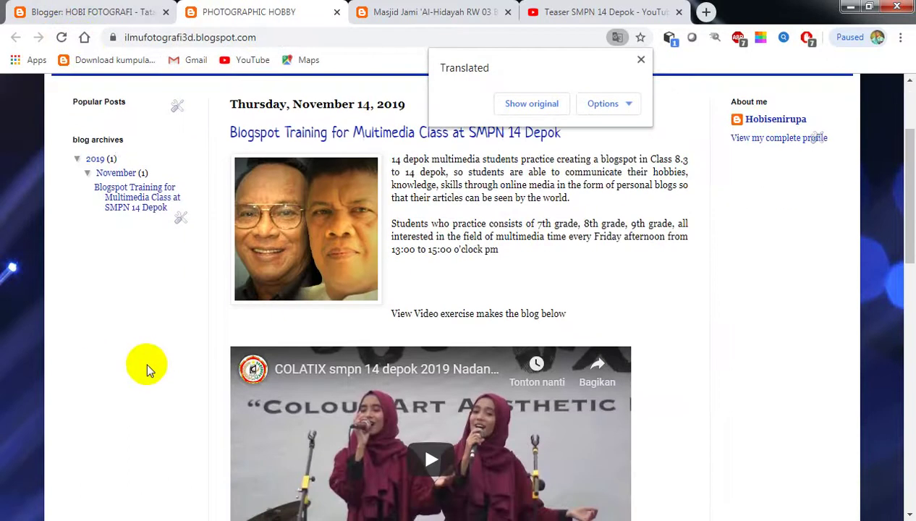
scroll(138, 371, up, 2)
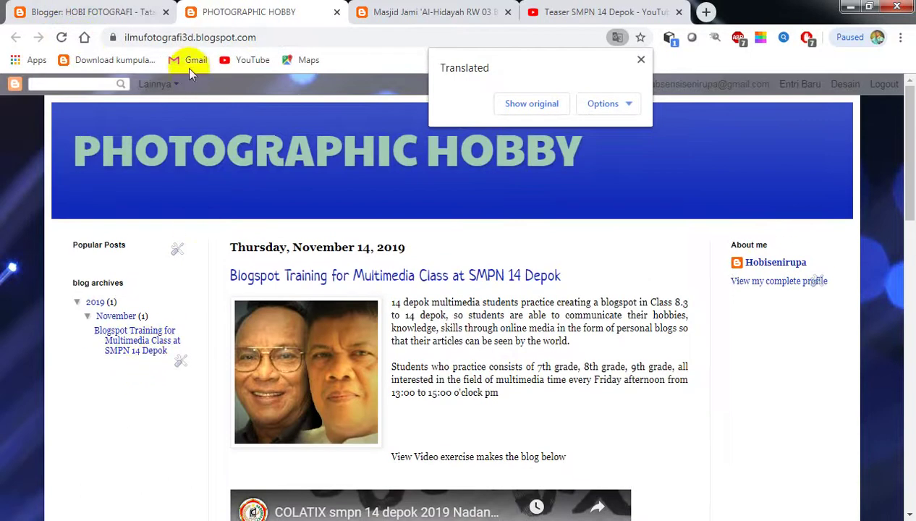
- Return to the blog's layout page, reopen the Popular Posts gadget's configuration, dismiss the translation notice, review the settings and save them
click(101, 13)
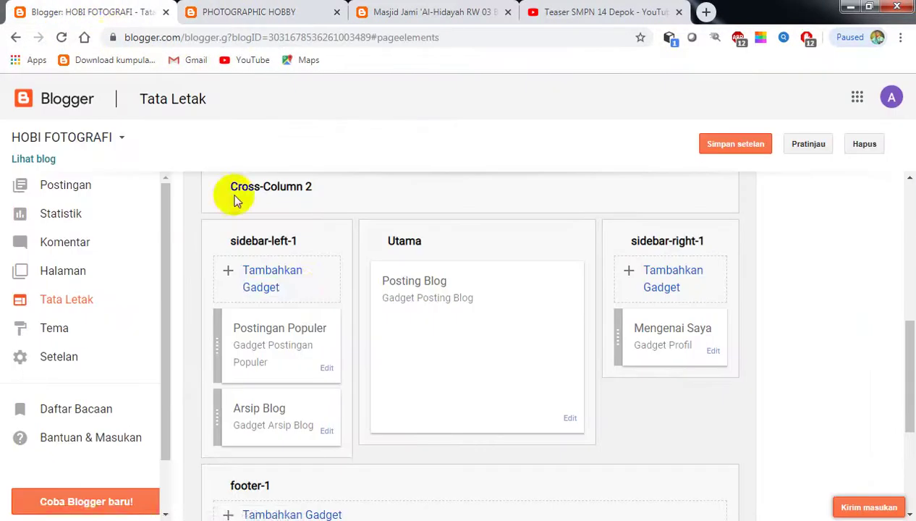
scroll(325, 372, down, 1)
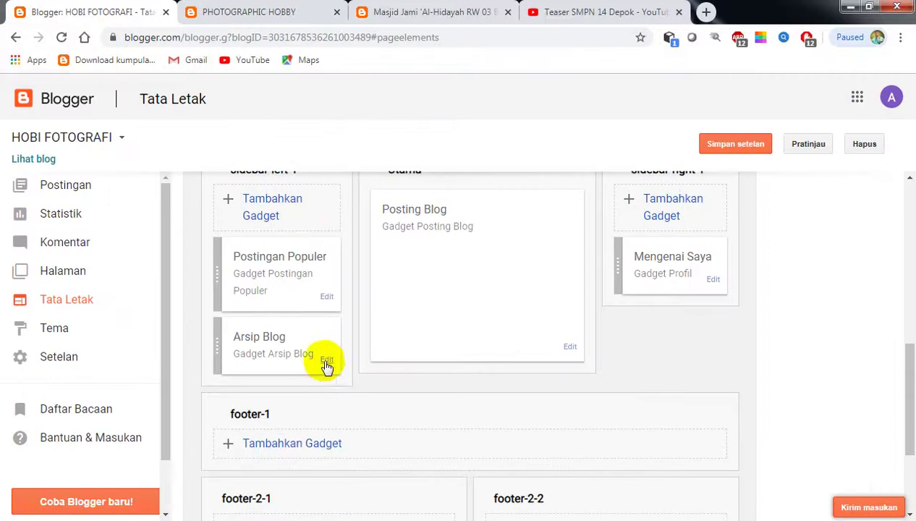
scroll(326, 367, up, 2)
scroll(328, 372, down, 1)
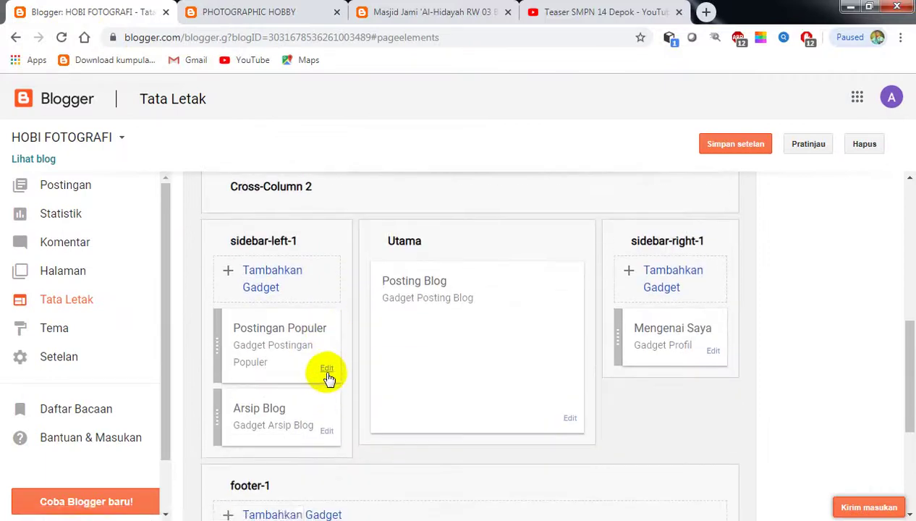
click(327, 371)
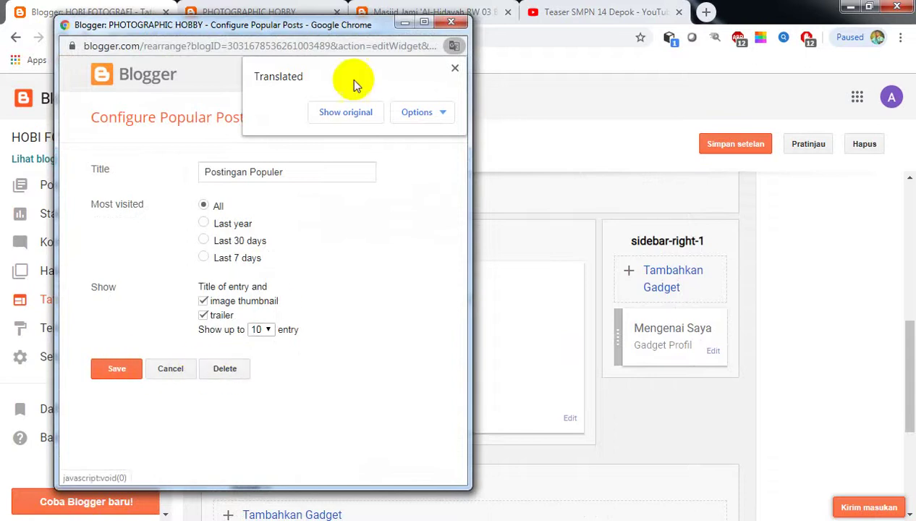
click(455, 70)
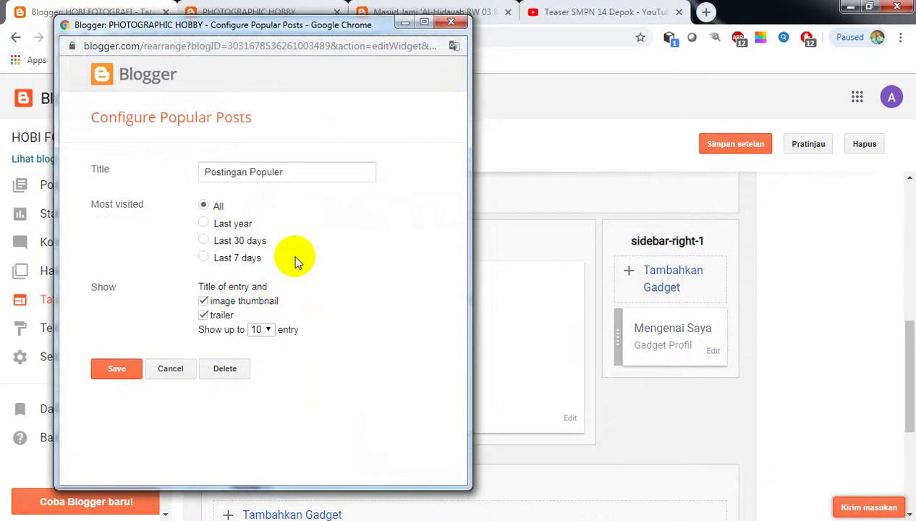
click(112, 369)
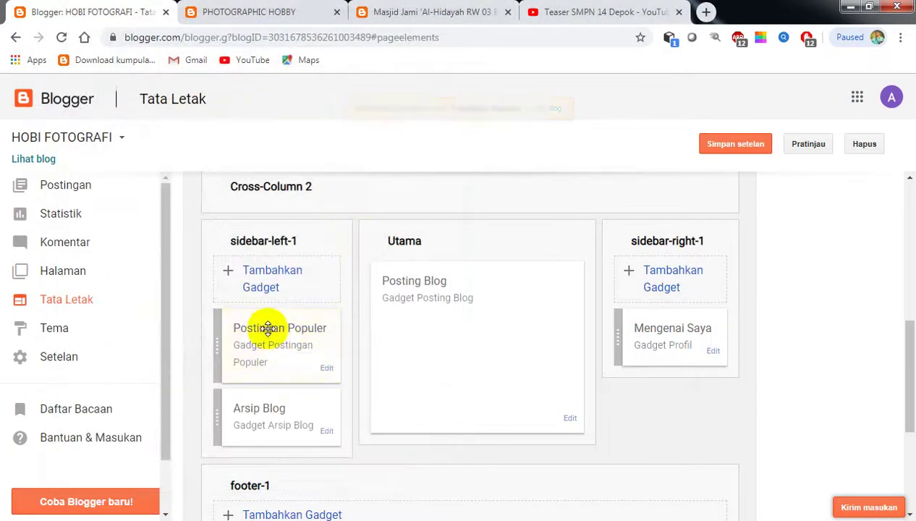
- Review the gadgets available for sidebar-left-1 from the first entry to the last, examining each one's purpose
click(257, 275)
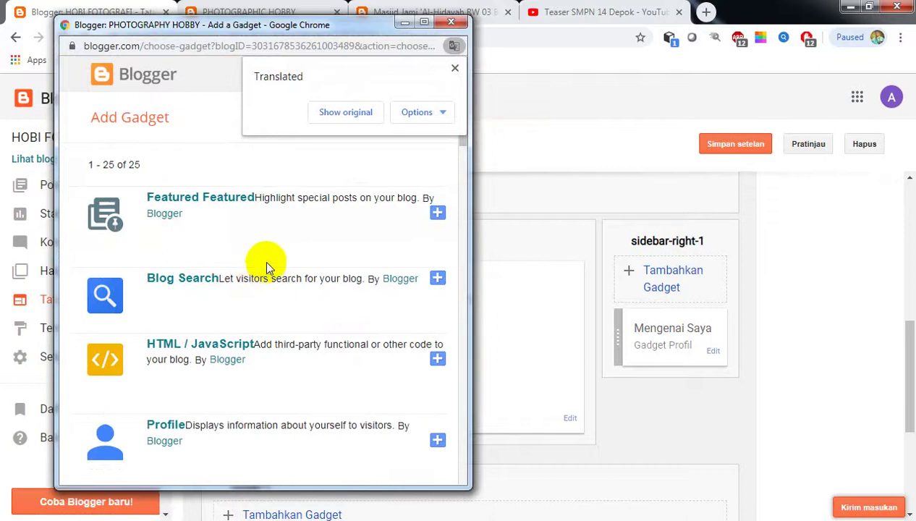
scroll(275, 264, down, 4)
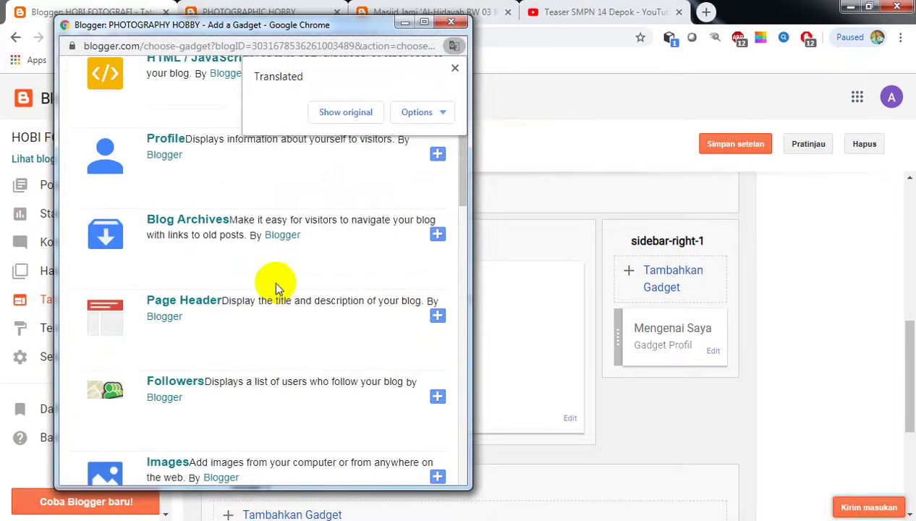
scroll(275, 288, up, 1)
scroll(273, 287, down, 2)
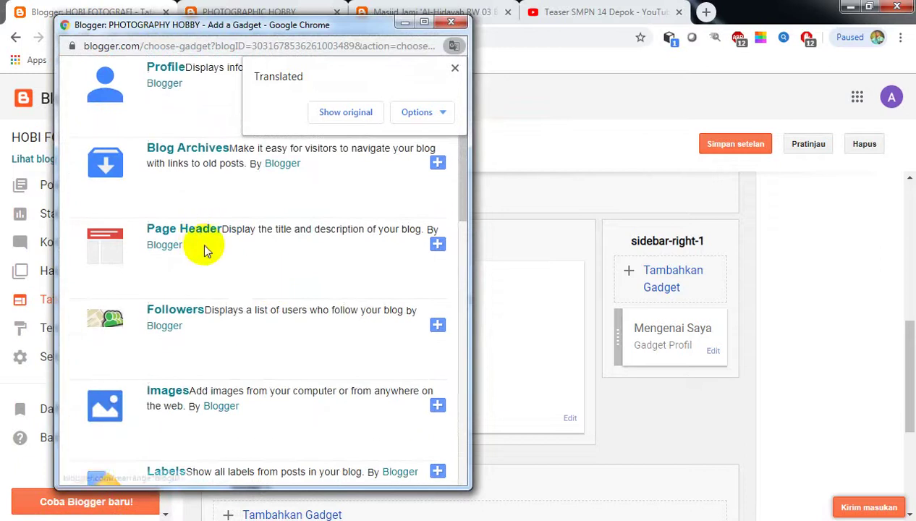
scroll(232, 327, down, 2)
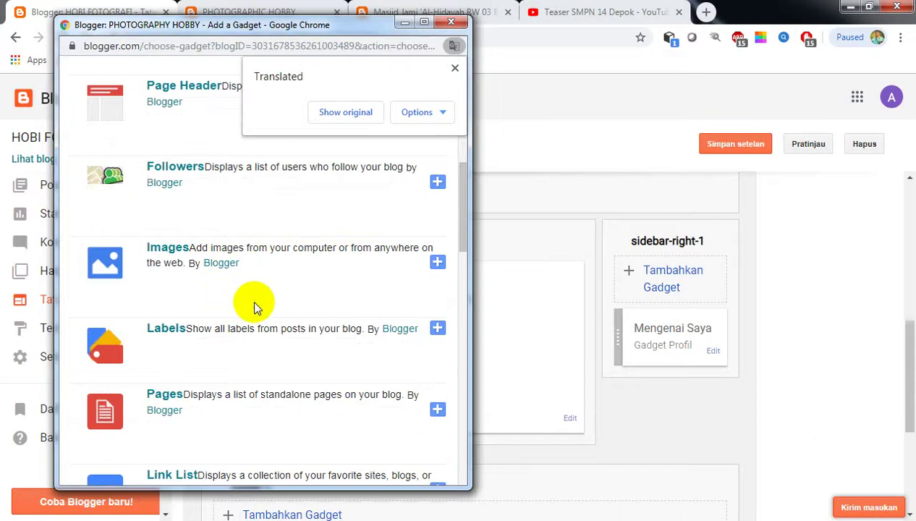
scroll(253, 308, down, 3)
scroll(239, 297, up, 1)
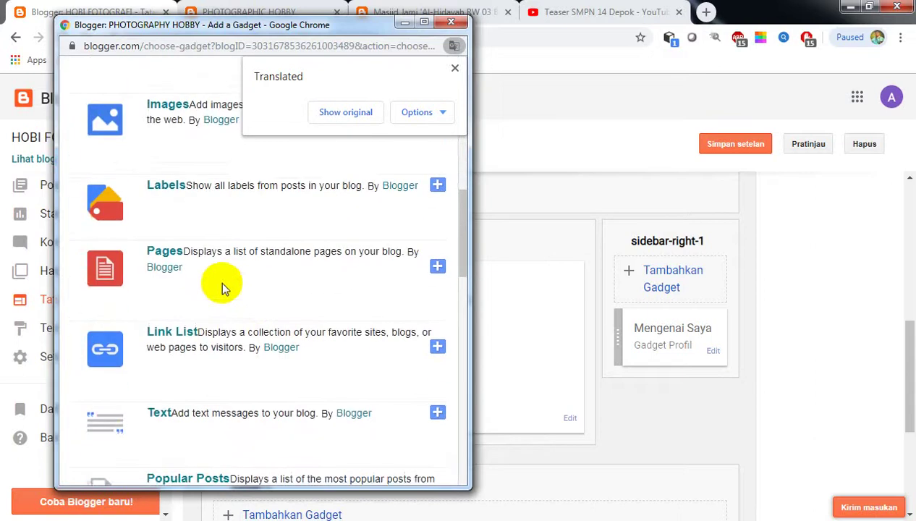
scroll(224, 286, down, 3)
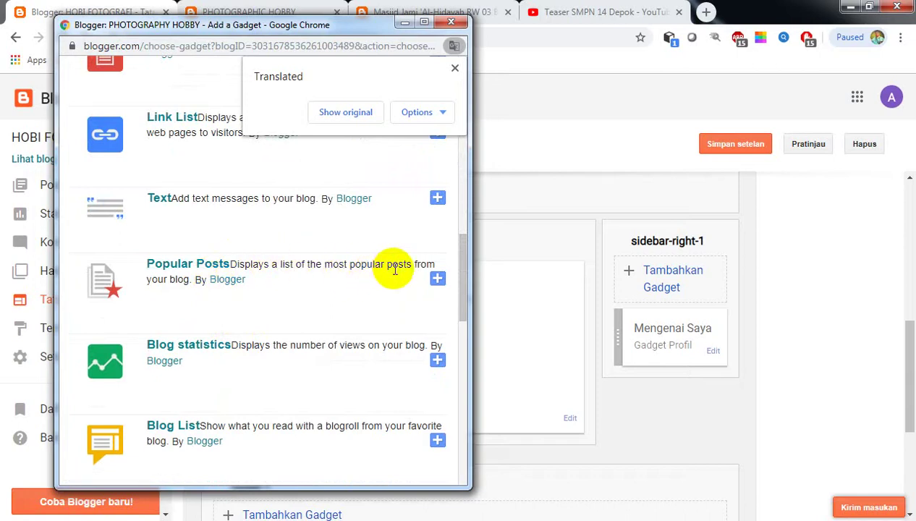
scroll(239, 303, down, 3)
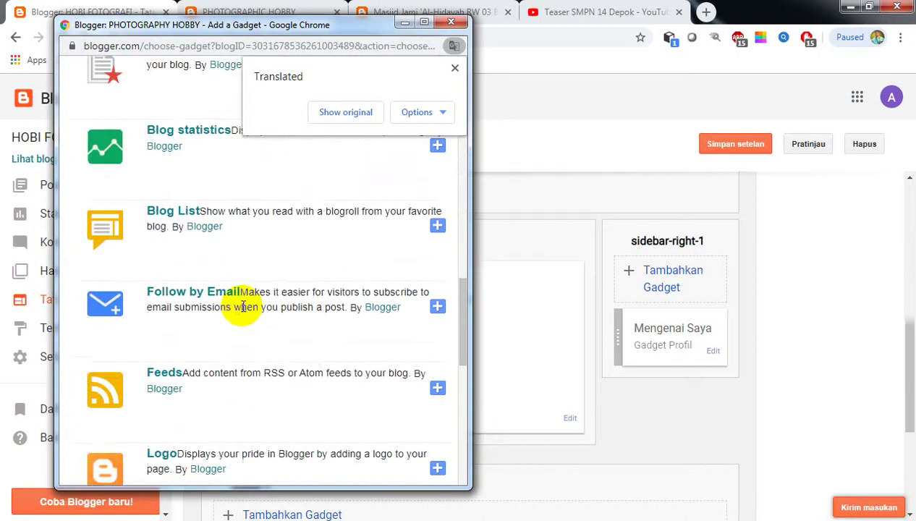
scroll(245, 303, down, 2)
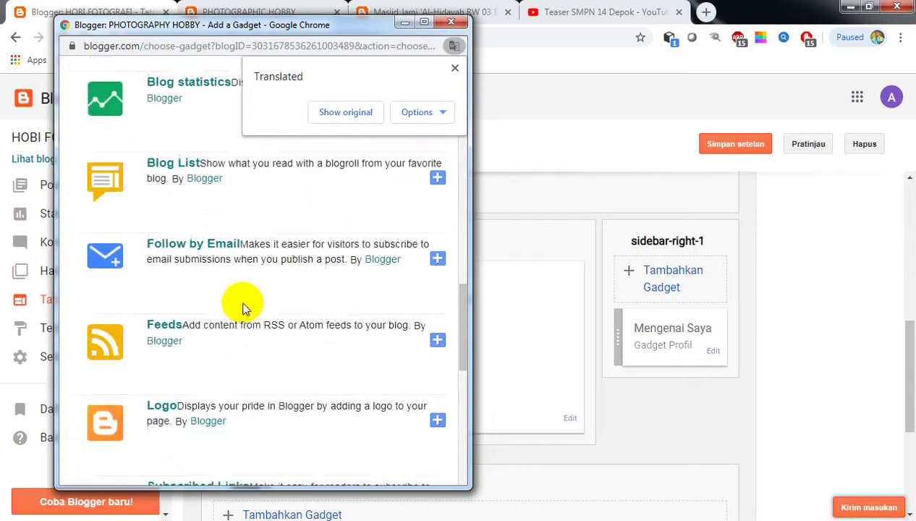
scroll(244, 303, up, 2)
scroll(244, 300, down, 5)
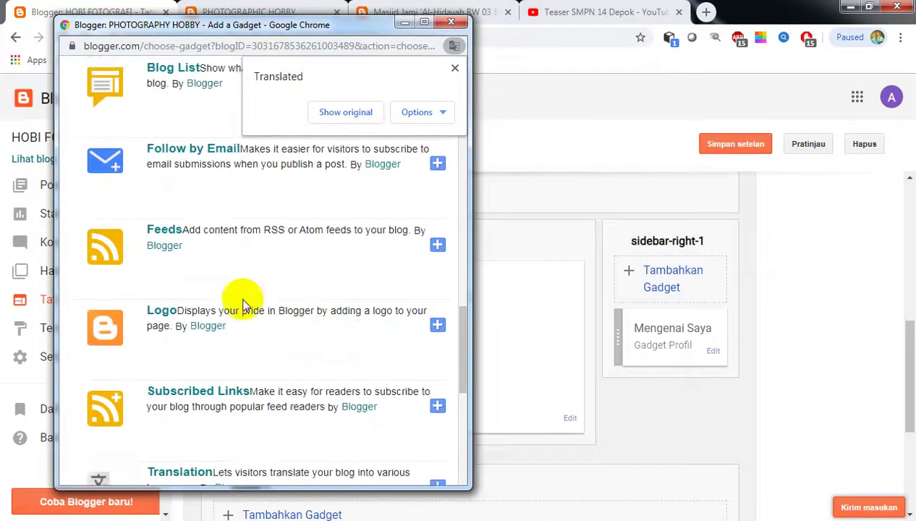
scroll(242, 291, down, 3)
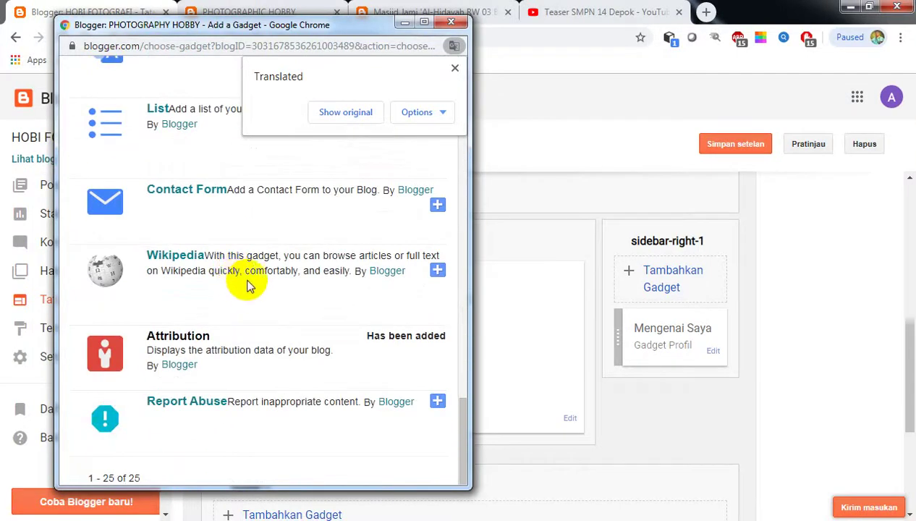
- Find the Images gadget for sidebar-left-1, examine its configuration options, and cancel without adding it
scroll(245, 297, up, 12)
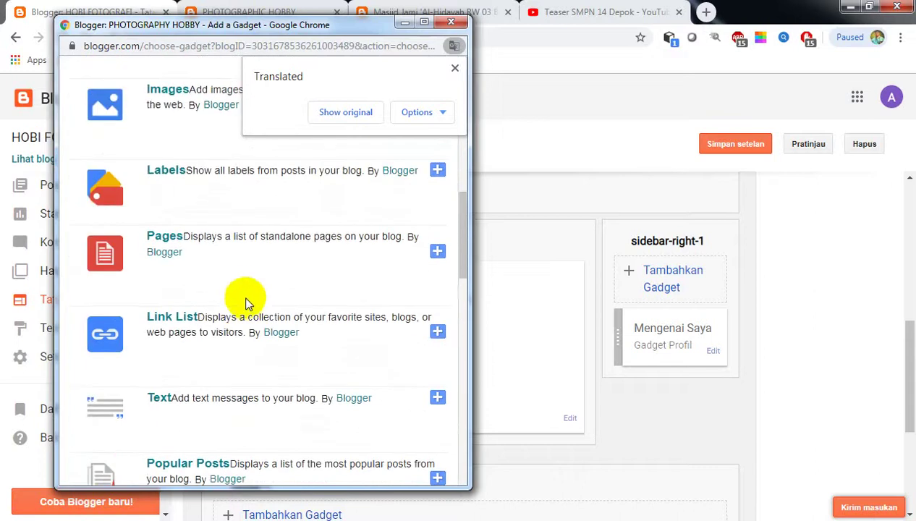
scroll(245, 299, up, 1)
scroll(241, 298, up, 2)
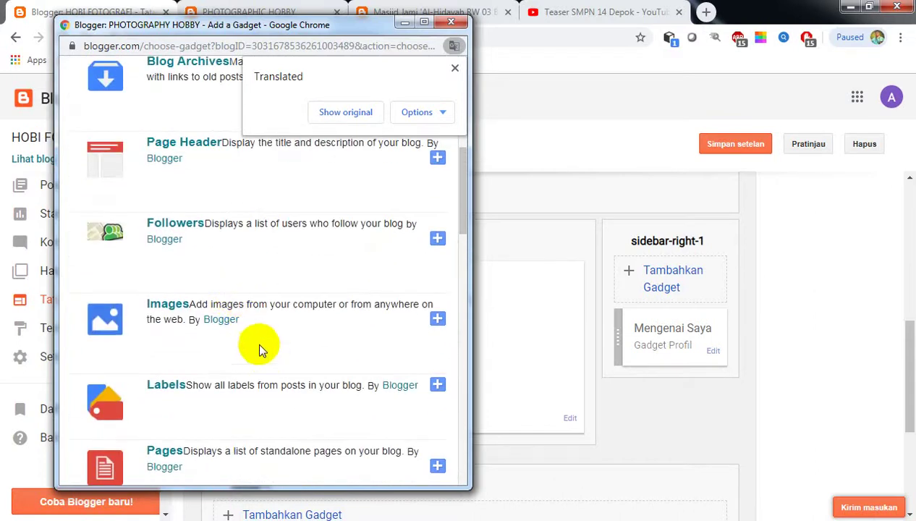
scroll(250, 330, up, 1)
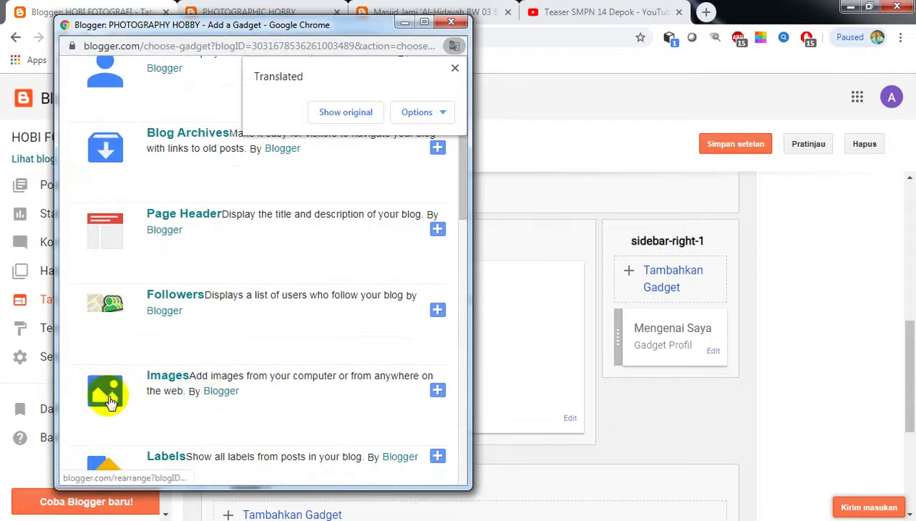
click(441, 392)
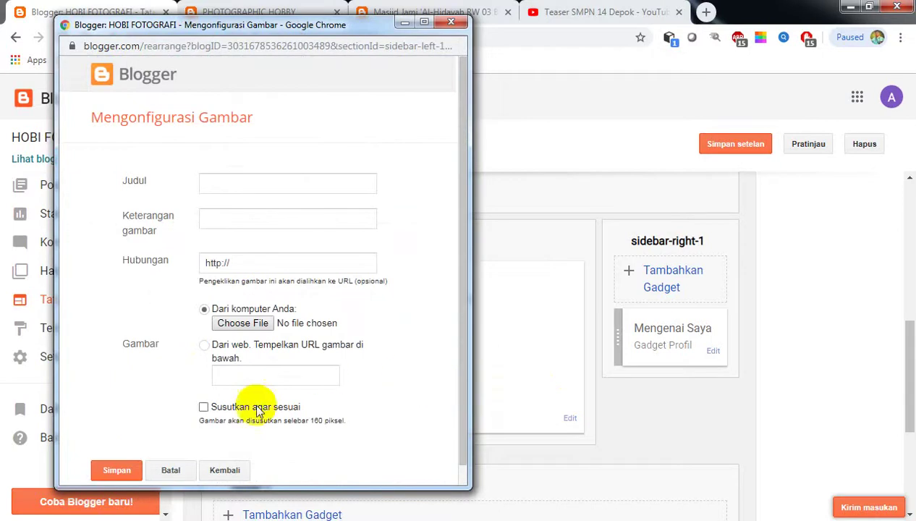
click(176, 471)
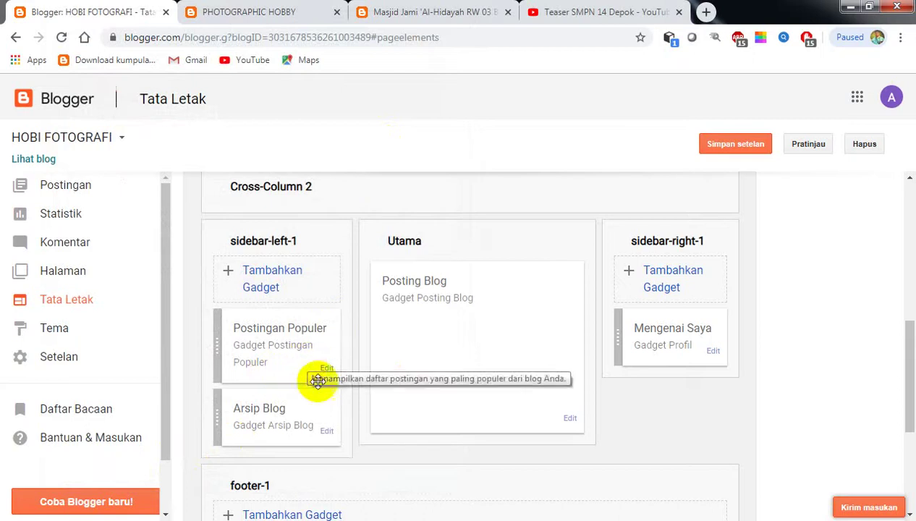
- Review the blog's basic settings, covering title, description, privacy, blog address, HTTPS redirection and permissions
click(61, 359)
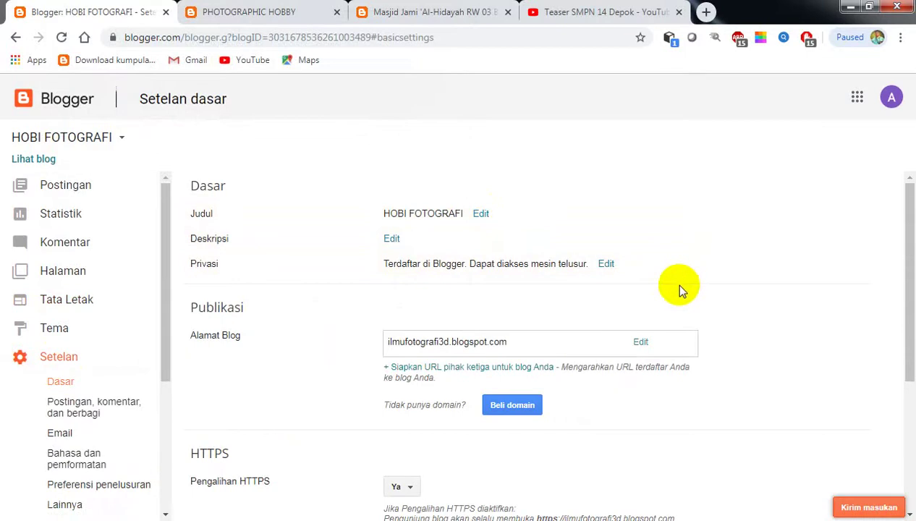
scroll(680, 289, down, 1)
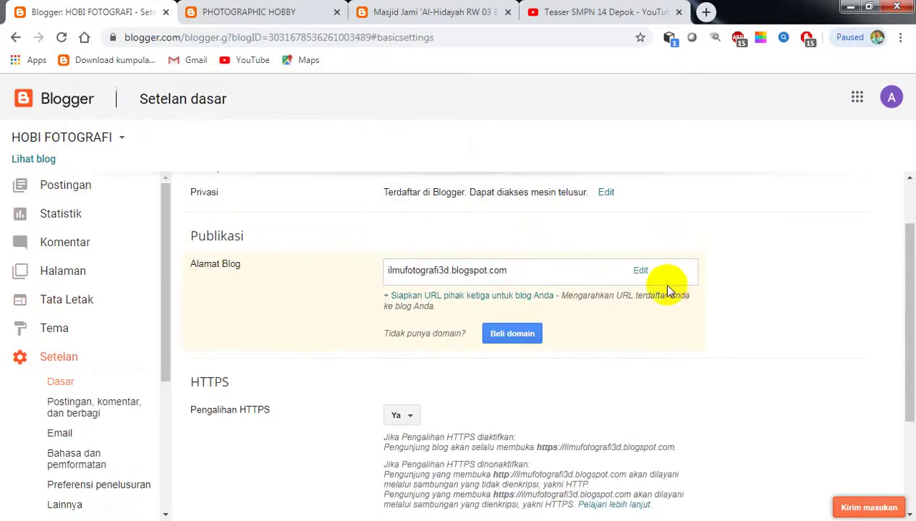
scroll(536, 270, up, 1)
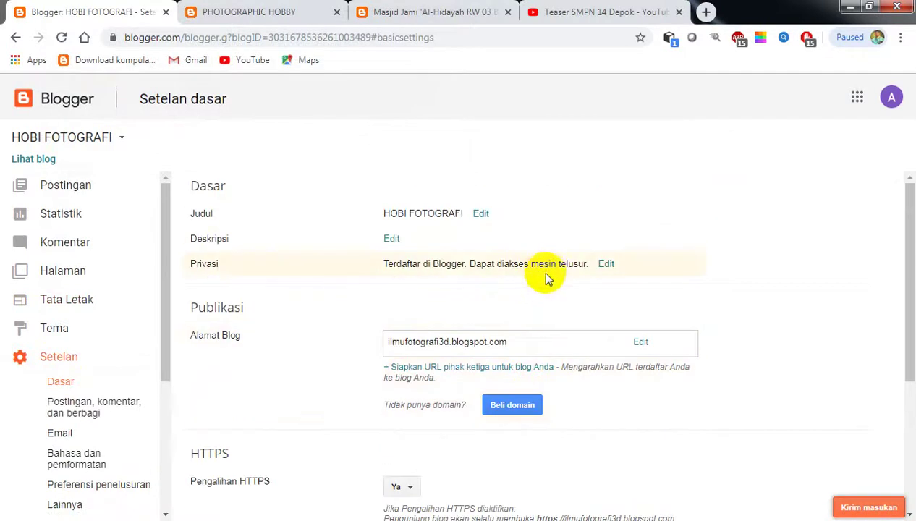
scroll(617, 289, down, 2)
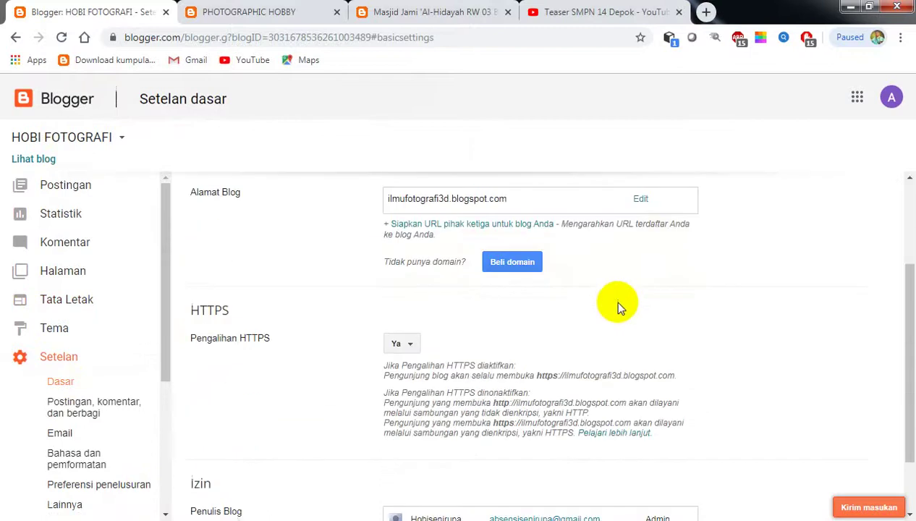
scroll(620, 319, down, 1)
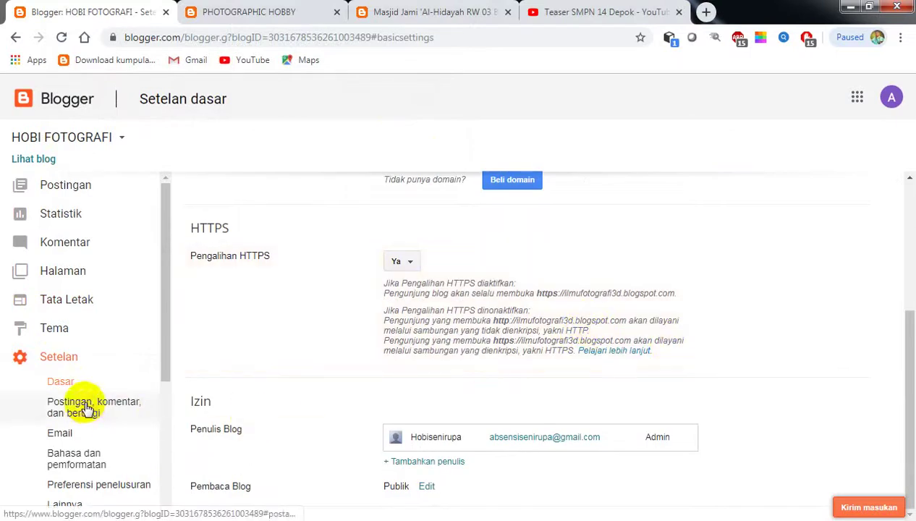
- In the language and formatting settings, enable transliteration and set its language to Malayalam
click(81, 463)
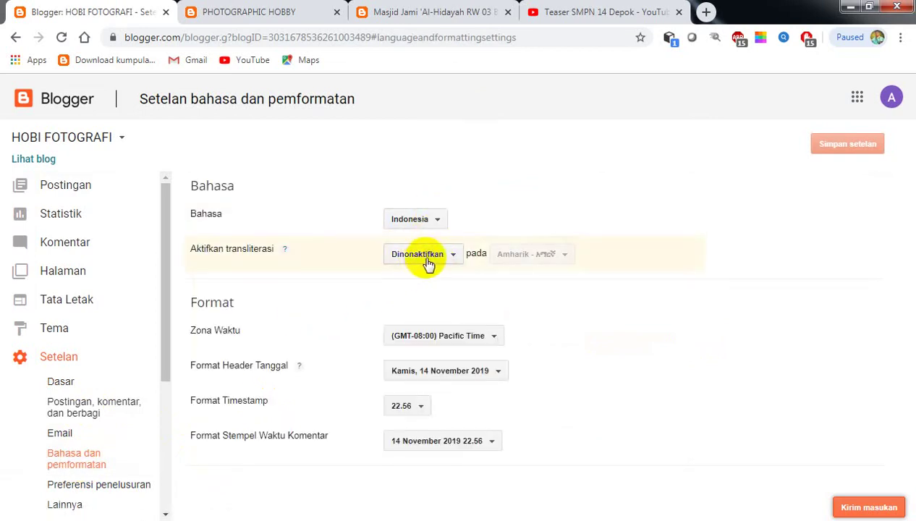
click(454, 260)
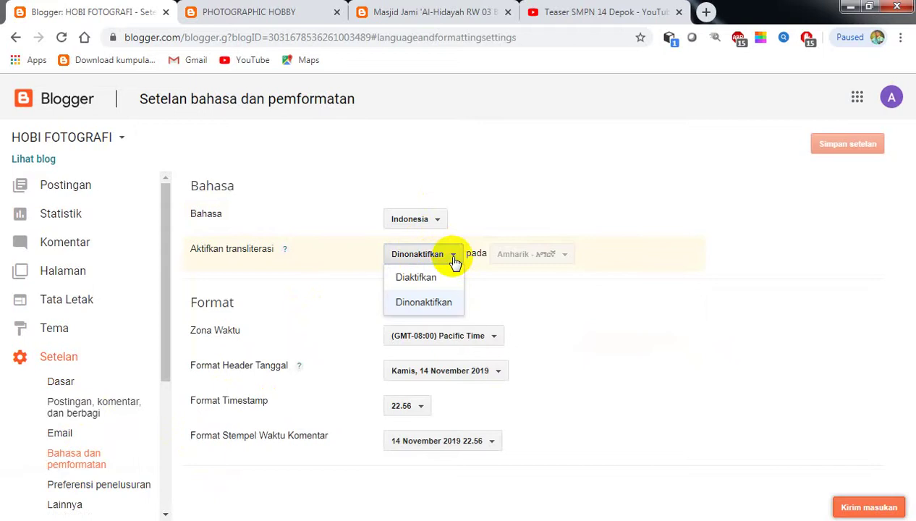
click(416, 278)
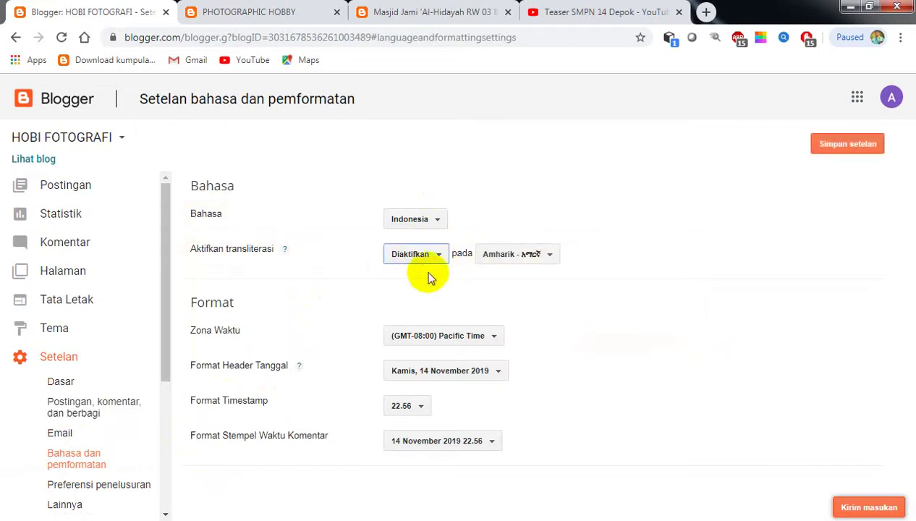
click(548, 256)
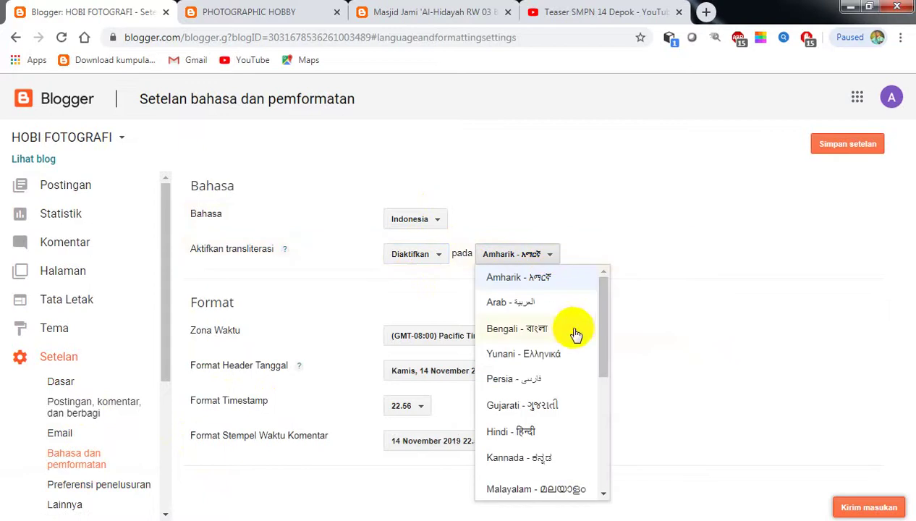
drag(603, 292, 607, 351)
click(527, 379)
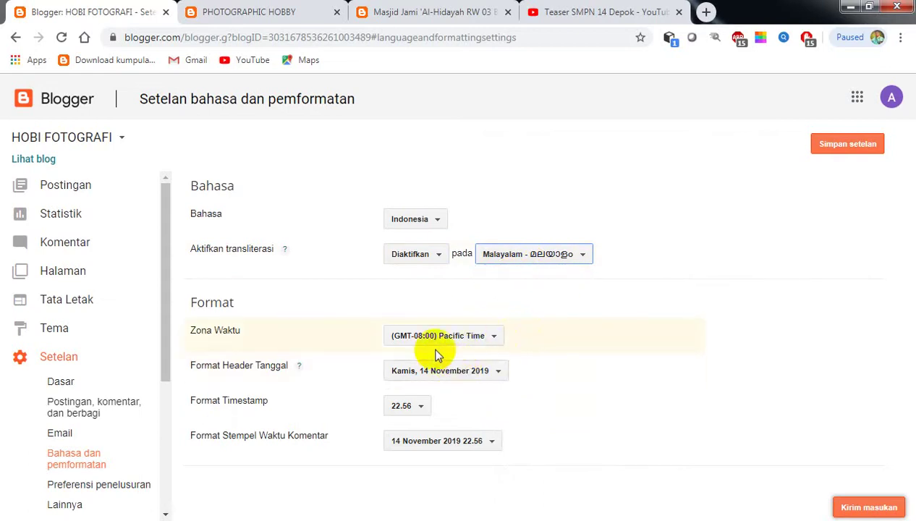
- Set the blog's time zone to (GMT+07:00) Jakarta and save the language and formatting settings
click(497, 339)
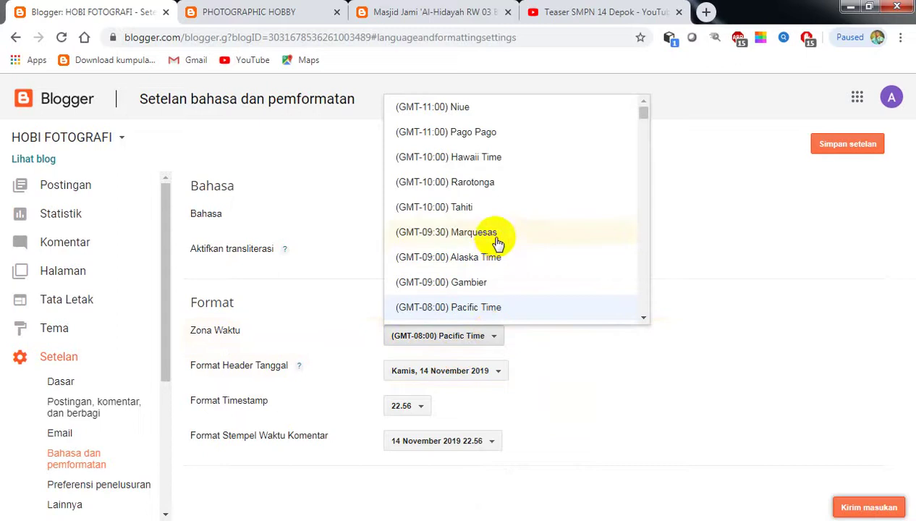
scroll(498, 244, down, 4)
scroll(498, 244, down, 7)
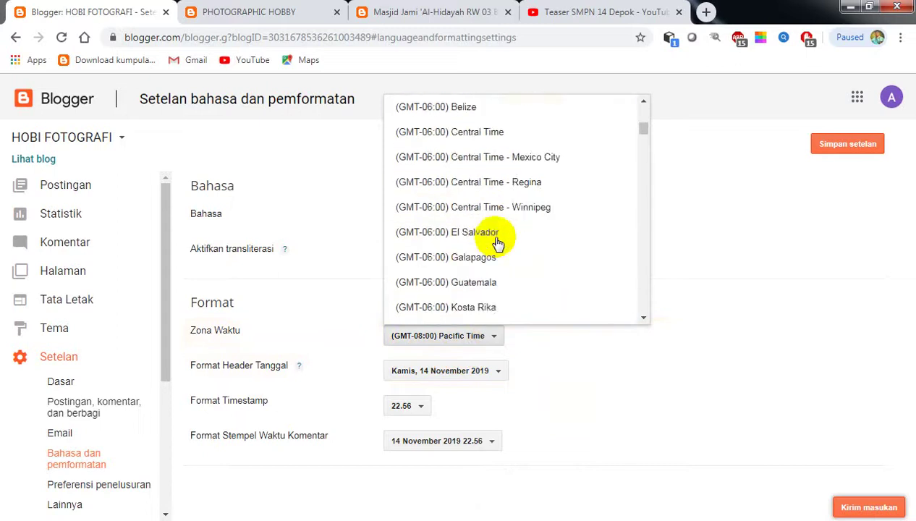
scroll(496, 248, down, 3)
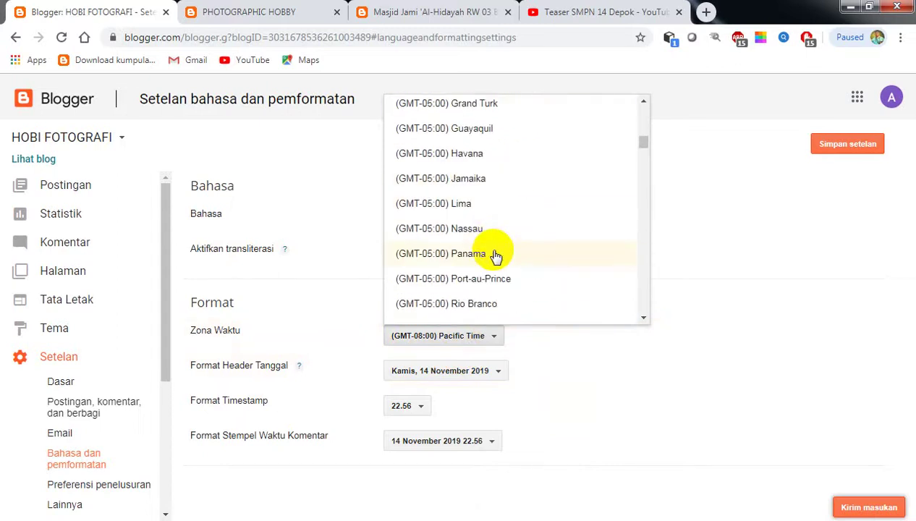
scroll(488, 218, down, 5)
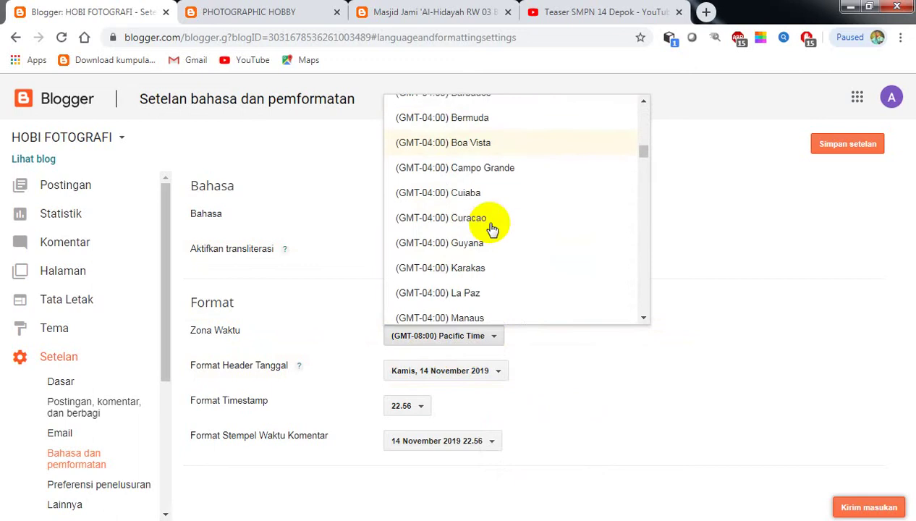
scroll(492, 230, down, 3)
scroll(493, 235, down, 4)
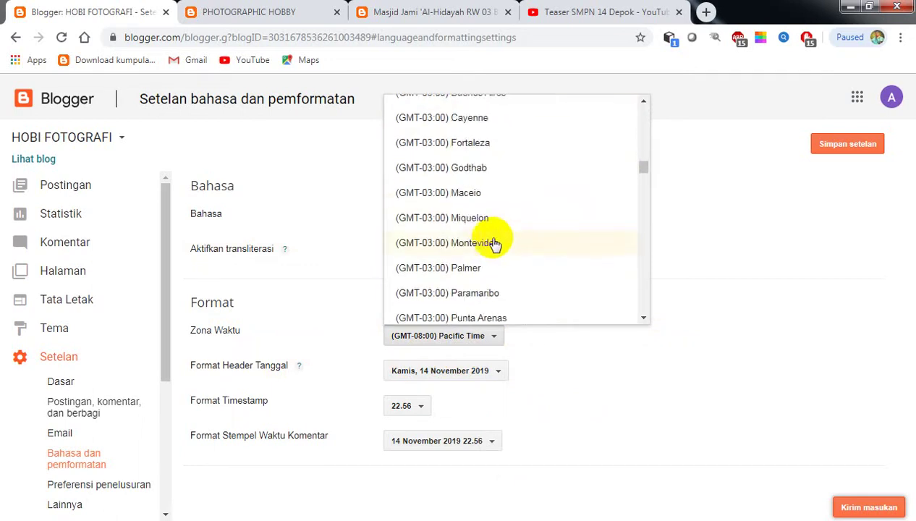
scroll(499, 245, down, 4)
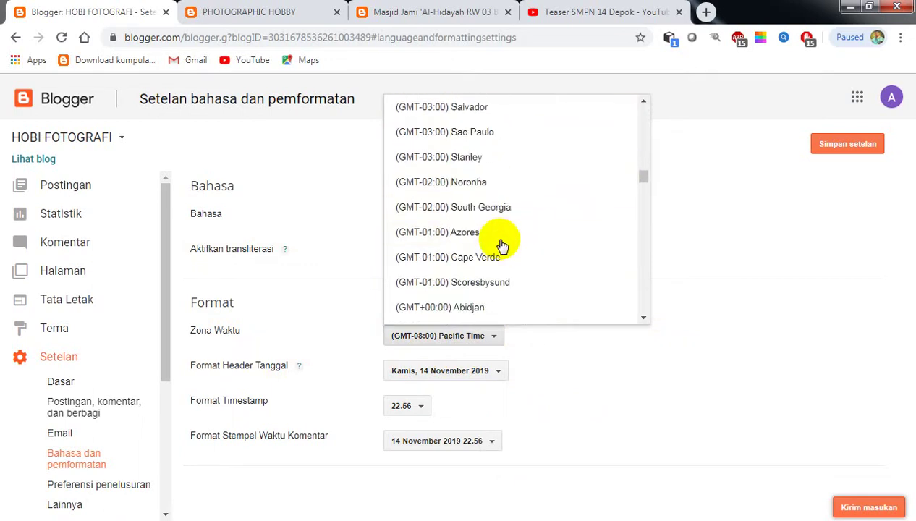
scroll(502, 246, up, 2)
scroll(483, 296, down, 20)
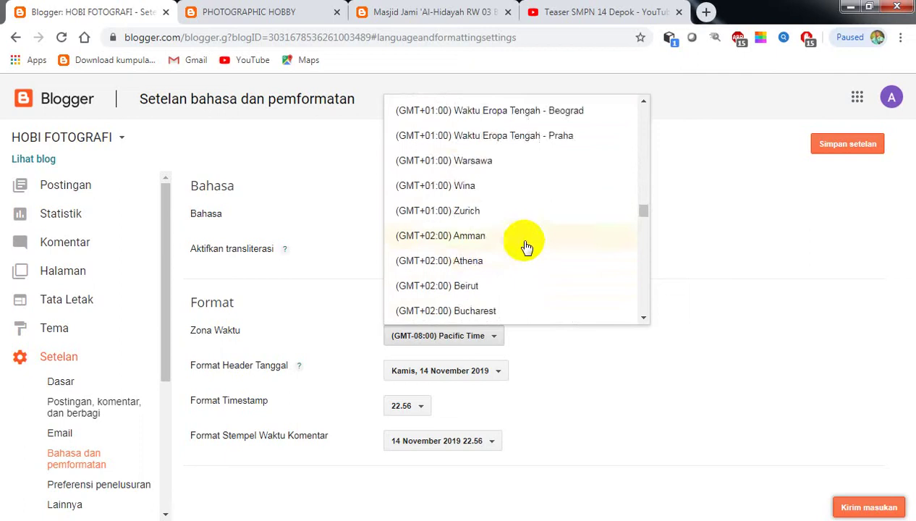
scroll(522, 240, down, 20)
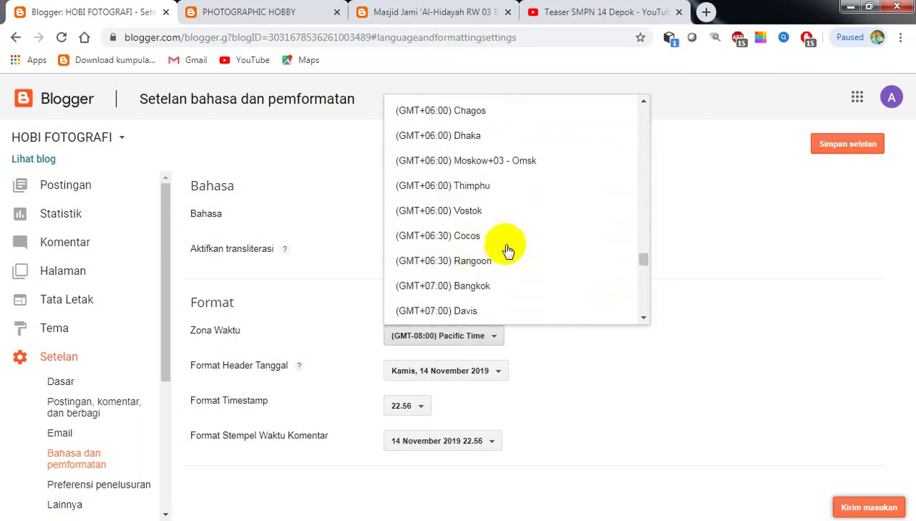
scroll(503, 295, down, 2)
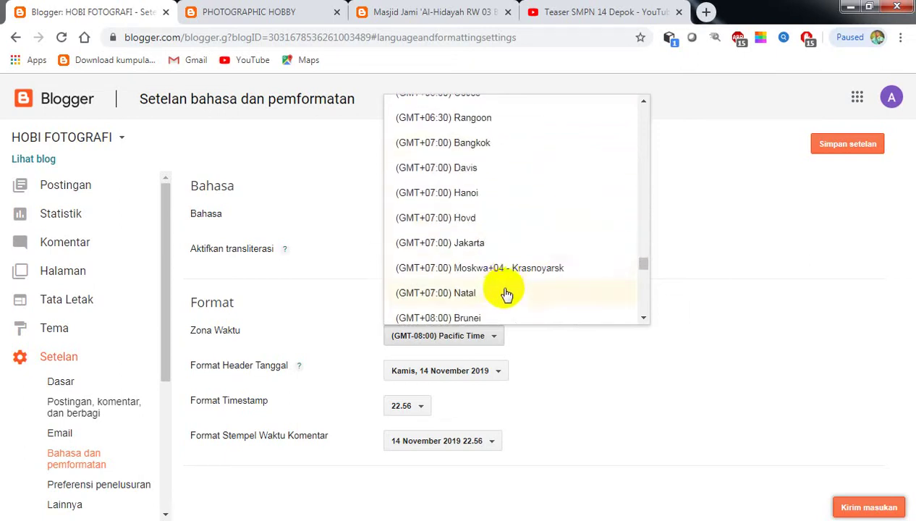
click(470, 244)
click(850, 146)
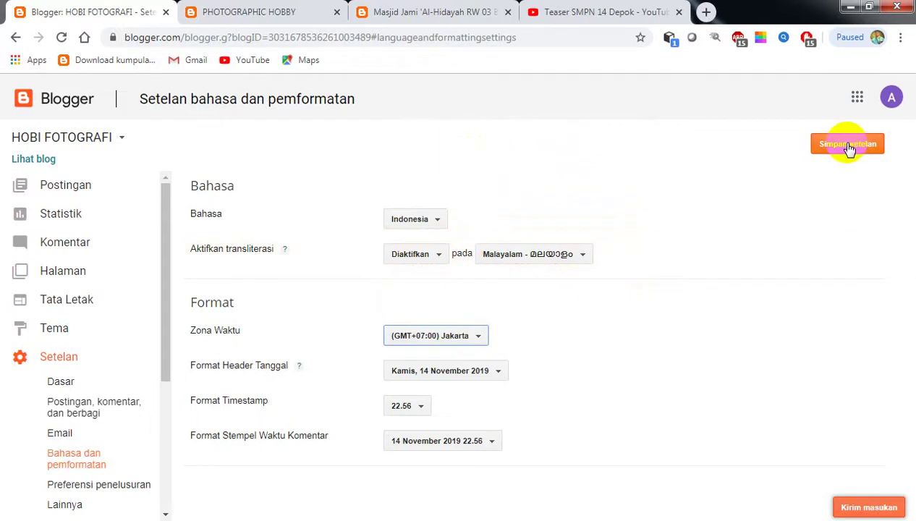
- Save the blog's language and formatting settings
click(850, 146)
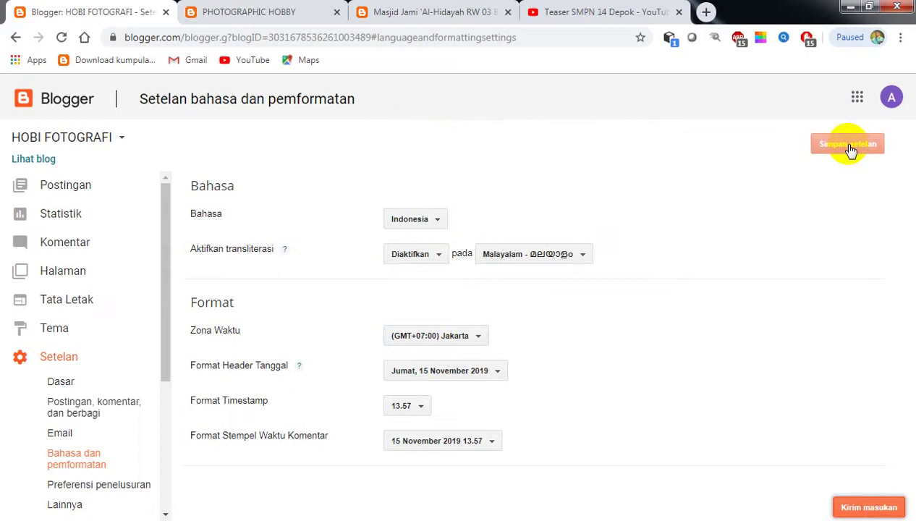
- Open the post "Latihan Blogspot Kelas Multimedia SMPN 14 Depok" in the editor, review its content, and return to the post list
click(65, 188)
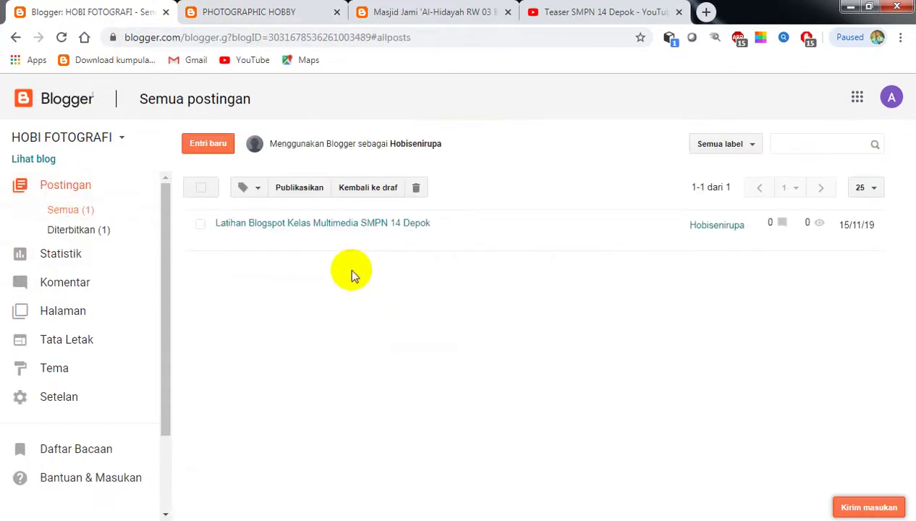
click(317, 223)
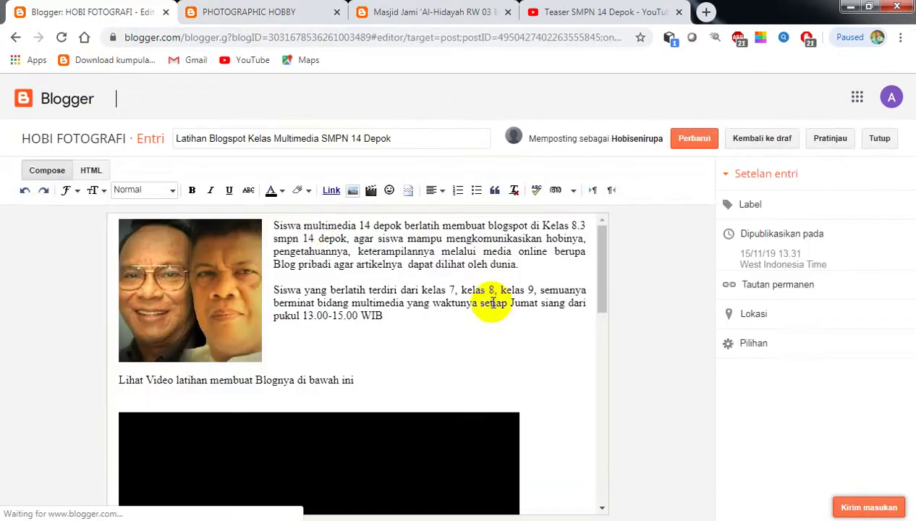
click(228, 316)
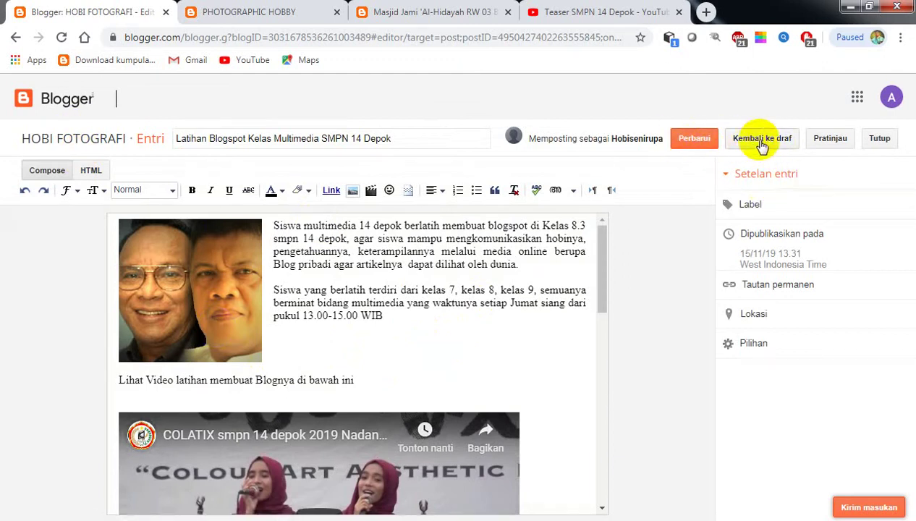
click(16, 39)
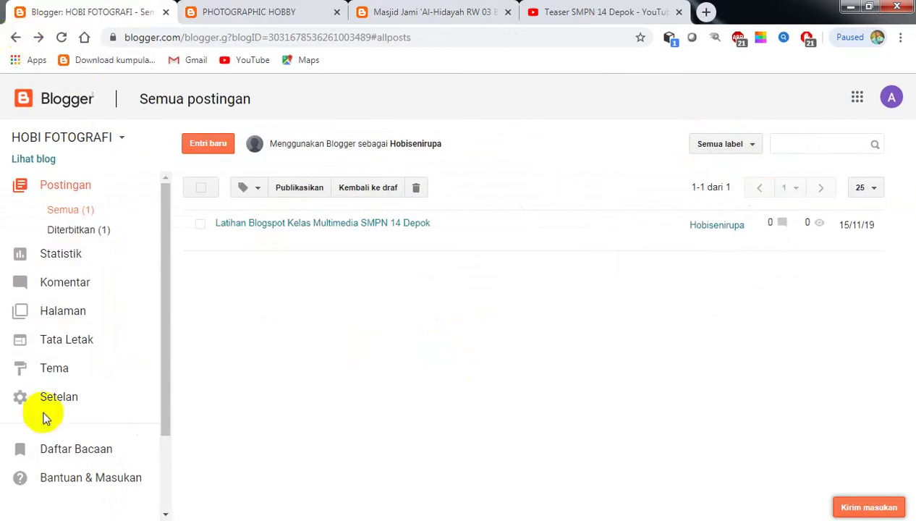
- Save the Postingan Populer gadget in sidebar-left-1 with the all-time range, image thumbnails, snippets and up to 10 entries
click(73, 344)
scroll(369, 347, down, 4)
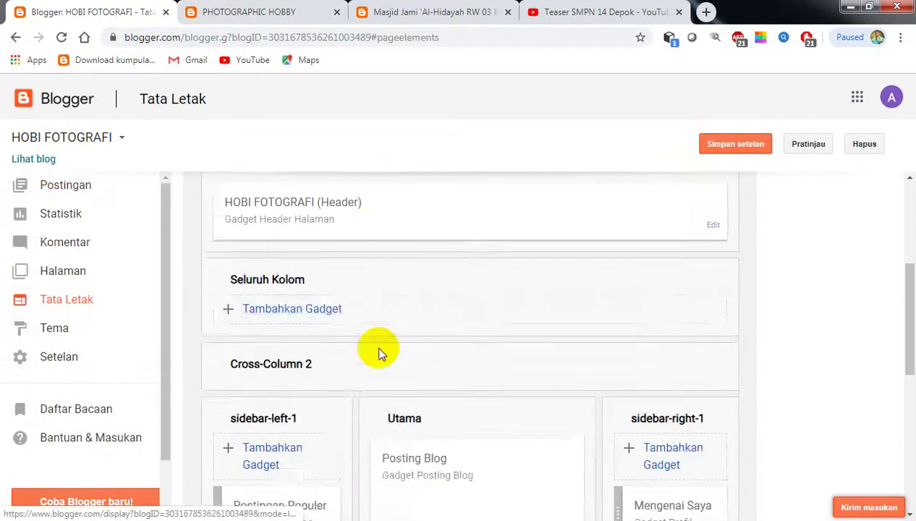
scroll(380, 354, down, 2)
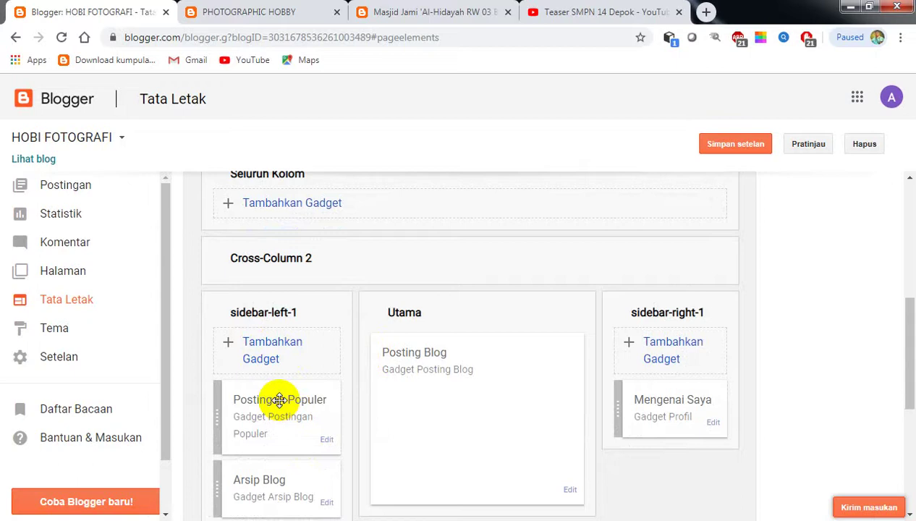
click(327, 440)
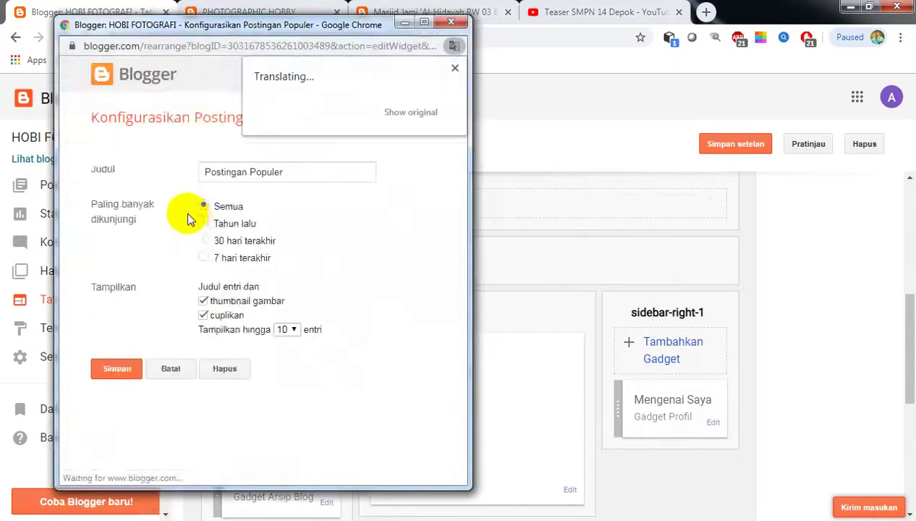
click(455, 70)
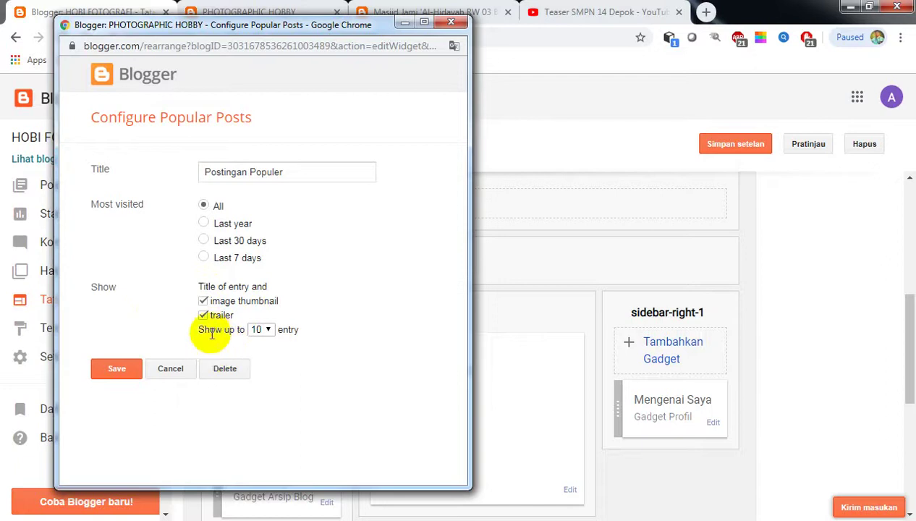
click(141, 370)
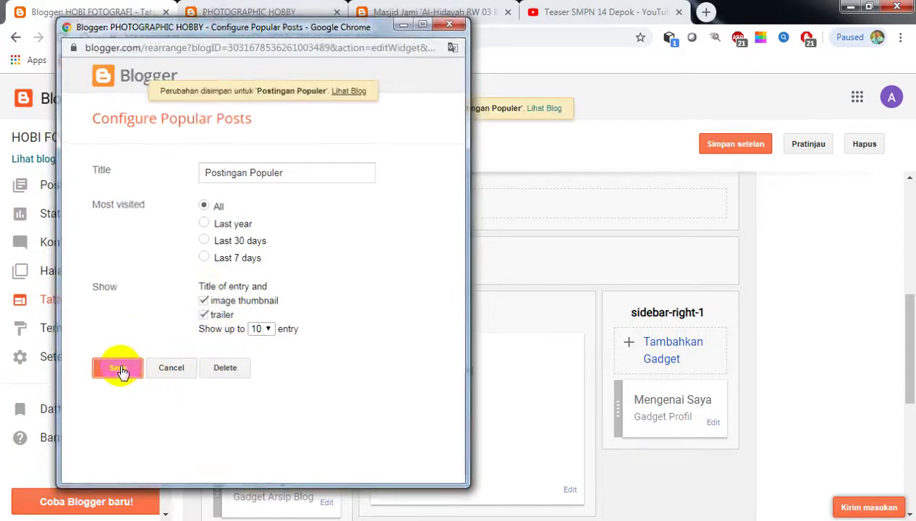
- Reload the published blog and save its Arsip Blog gadget with the Hierarchy style and Monthly archive frequency
click(214, 13)
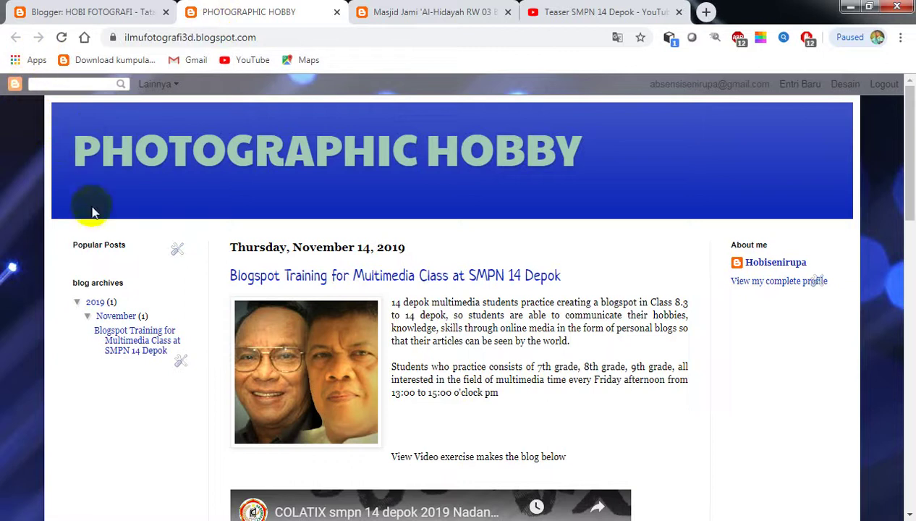
click(63, 37)
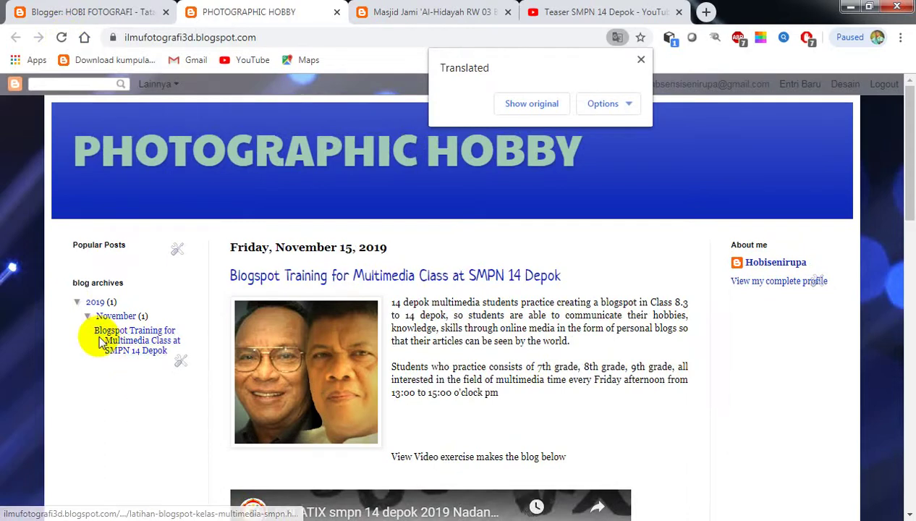
click(180, 360)
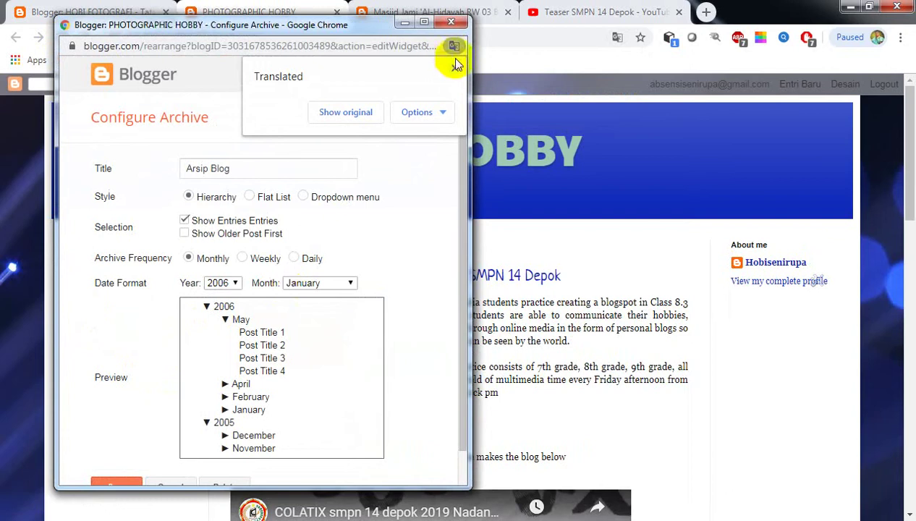
click(453, 48)
scroll(304, 360, down, 1)
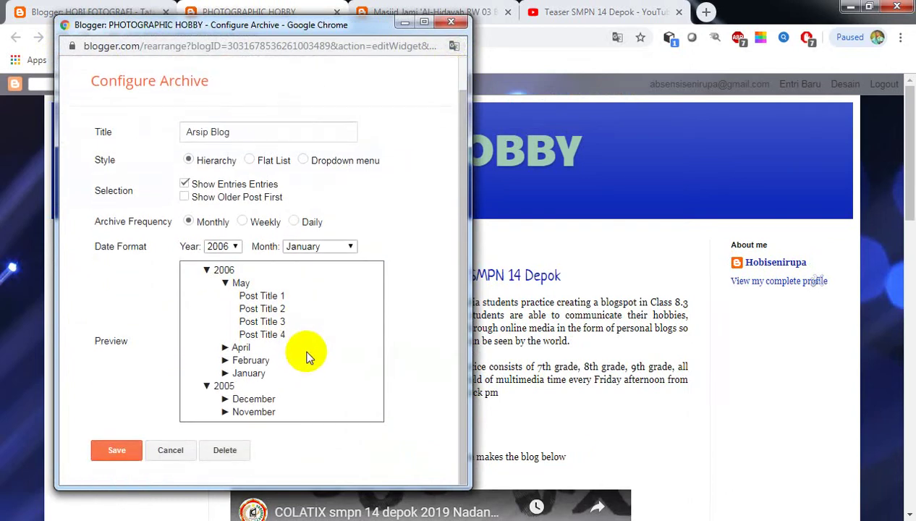
scroll(306, 354, up, 1)
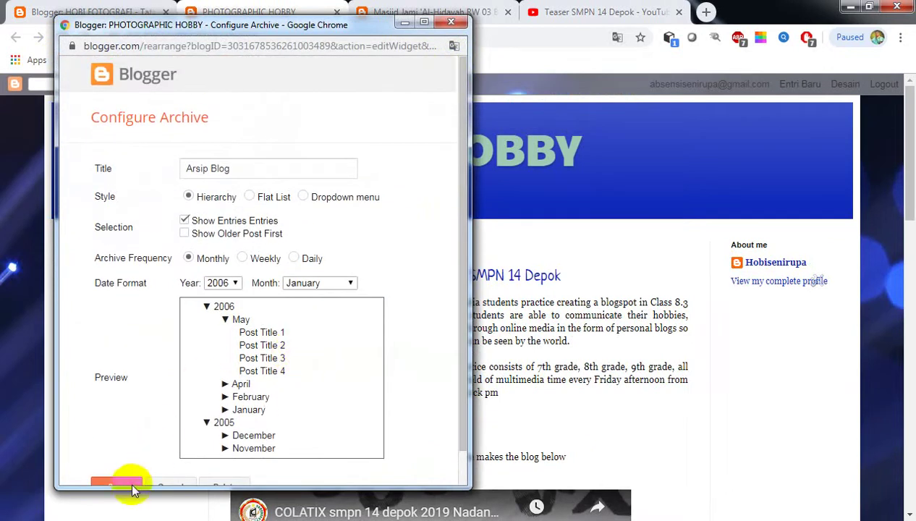
scroll(177, 411, down, 1)
click(119, 449)
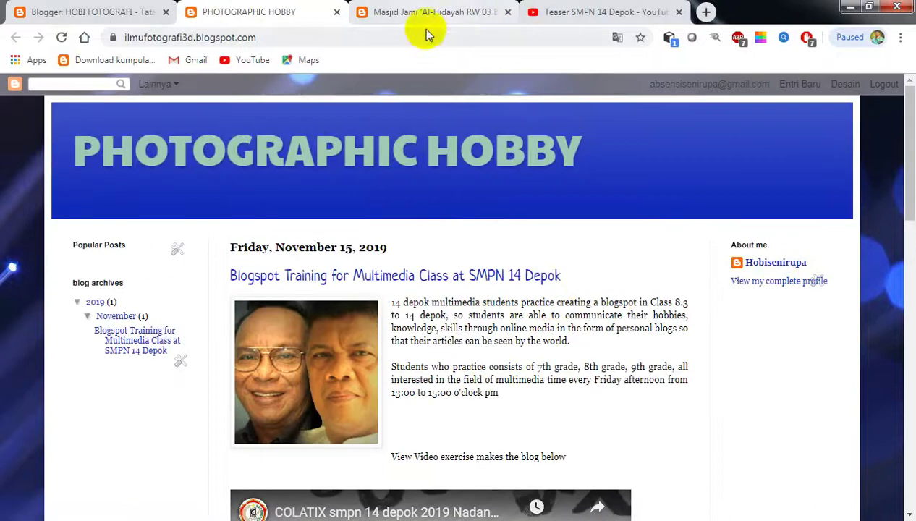
- Switch to the Masjid Jami Al-Hidayah example blog and examine its header, page menu and the Latest post sidebar
click(422, 22)
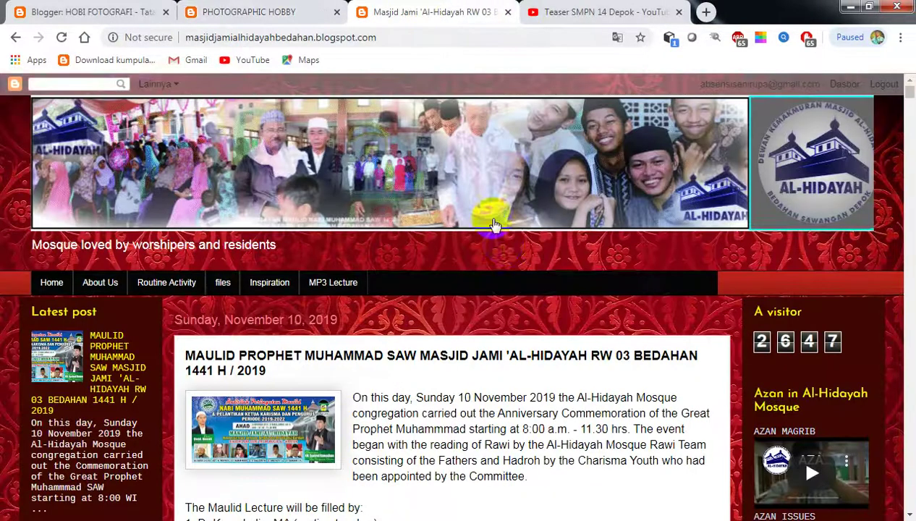
scroll(491, 215, down, 3)
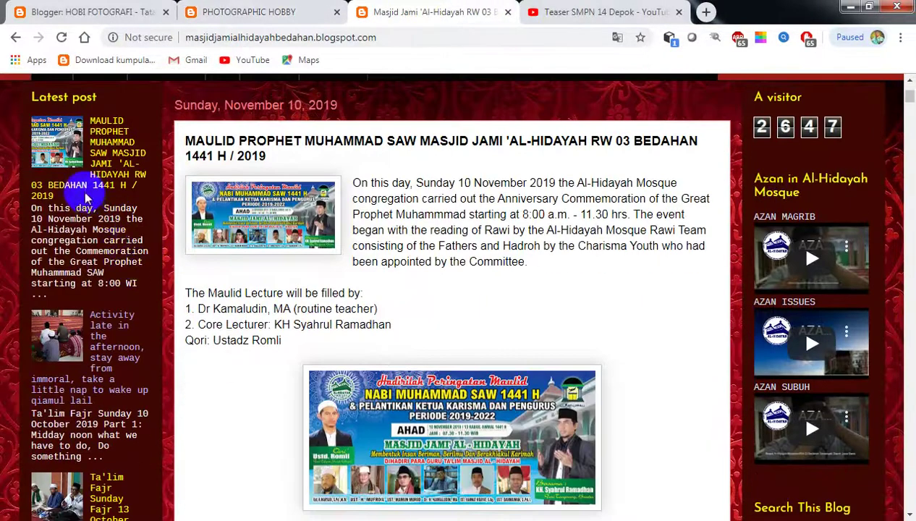
scroll(44, 207, up, 3)
scroll(98, 230, down, 3)
scroll(102, 231, down, 4)
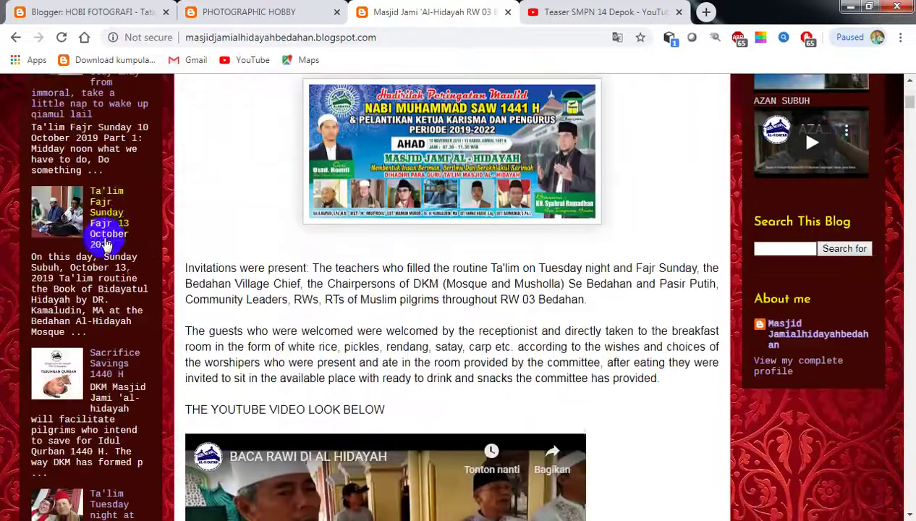
scroll(120, 229, up, 6)
scroll(132, 228, down, 3)
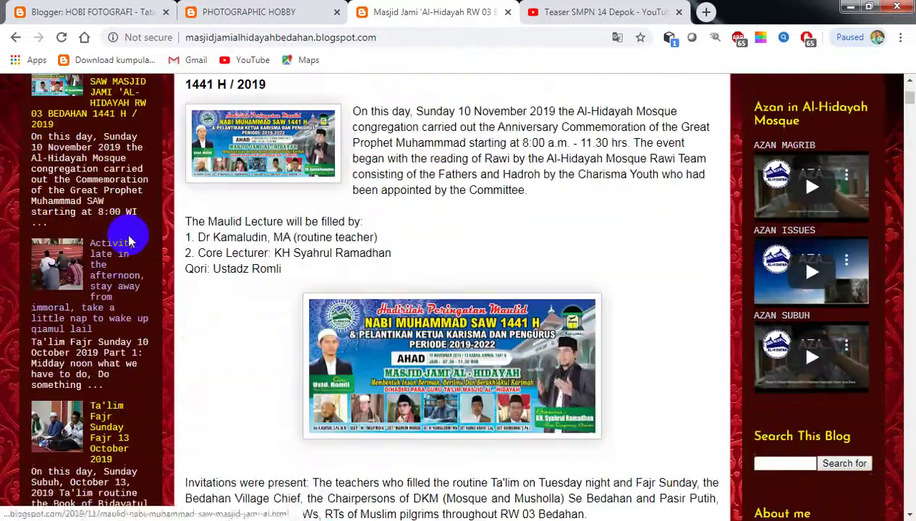
scroll(129, 241, up, 4)
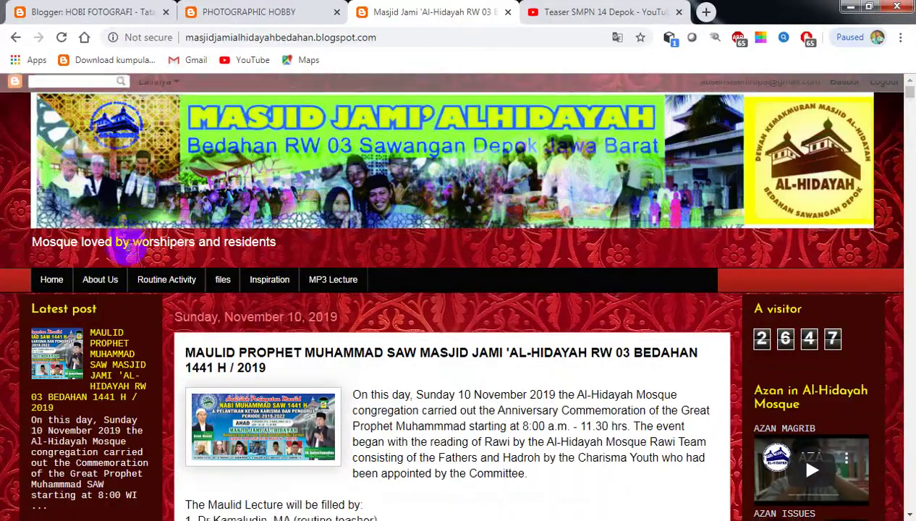
scroll(780, 303, down, 4)
scroll(779, 297, up, 4)
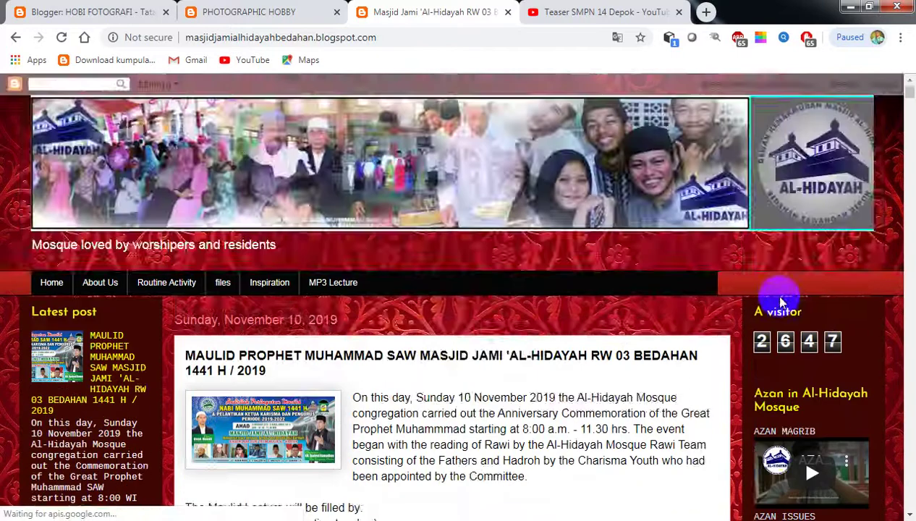
- Examine the example blog's other sidebar, covering the visitor counter, azan videos, blog search and About me gadgets
scroll(776, 291, down, 3)
scroll(774, 289, down, 2)
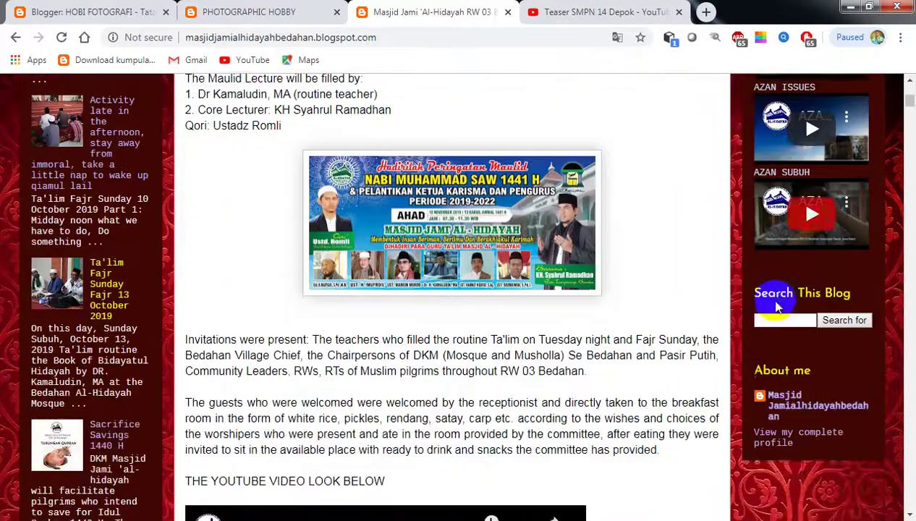
scroll(773, 299, up, 6)
scroll(777, 300, down, 3)
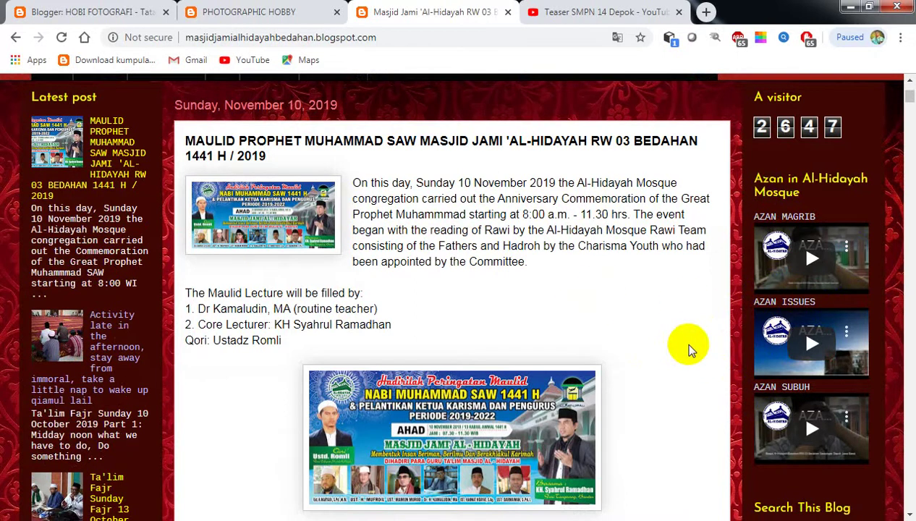
scroll(822, 348, down, 2)
scroll(822, 348, down, 1)
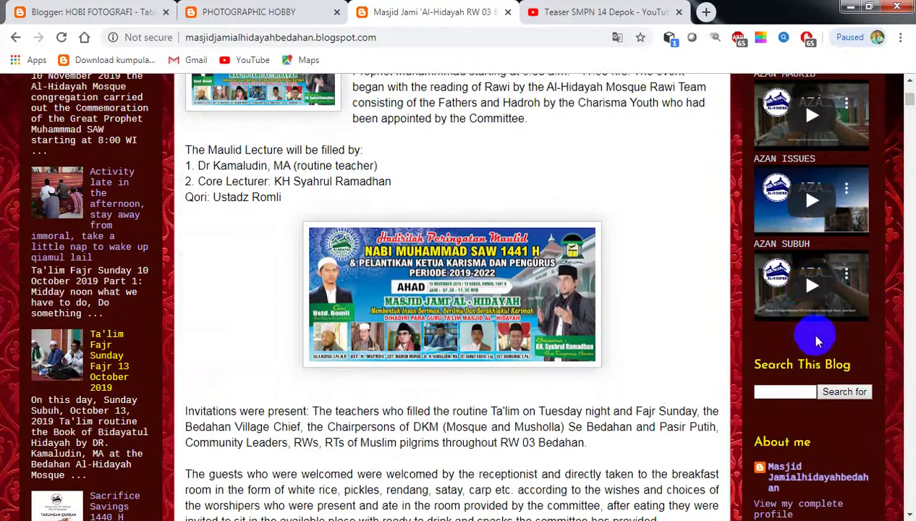
scroll(820, 281, up, 2)
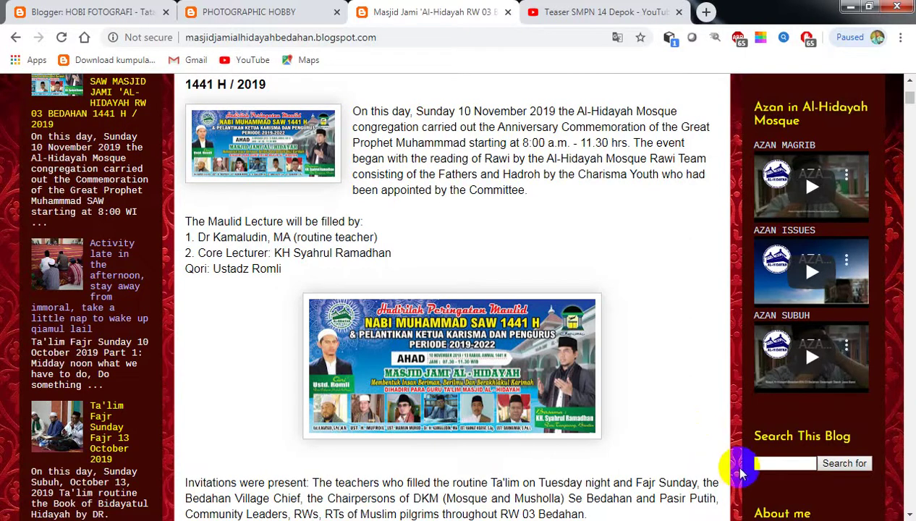
- Recheck the example blog's sidebar gadgets from the visitor counter to About me, and start the AZAN MAGRIB video
key(ctrl+a)
scroll(742, 469, down, 2)
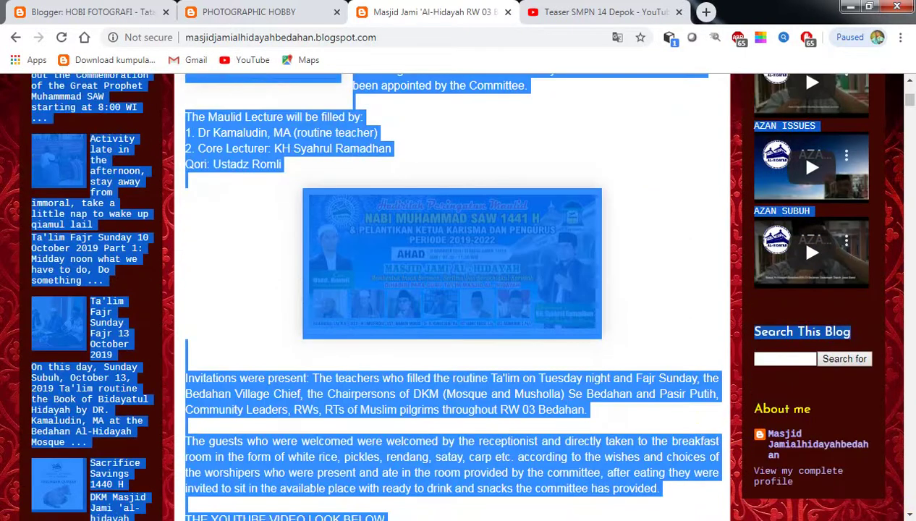
click(608, 158)
scroll(828, 248, up, 3)
scroll(818, 239, up, 3)
scroll(832, 289, down, 6)
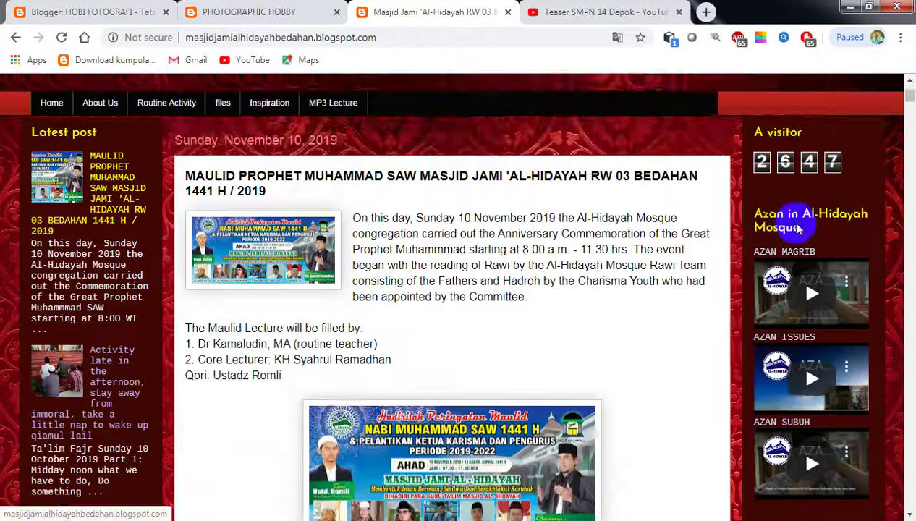
scroll(836, 312, down, 1)
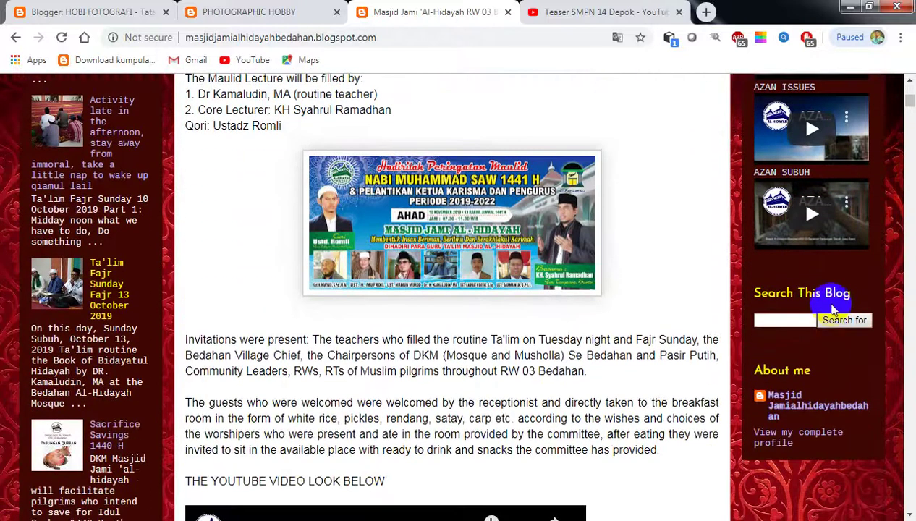
scroll(840, 311, down, 4)
scroll(826, 300, up, 5)
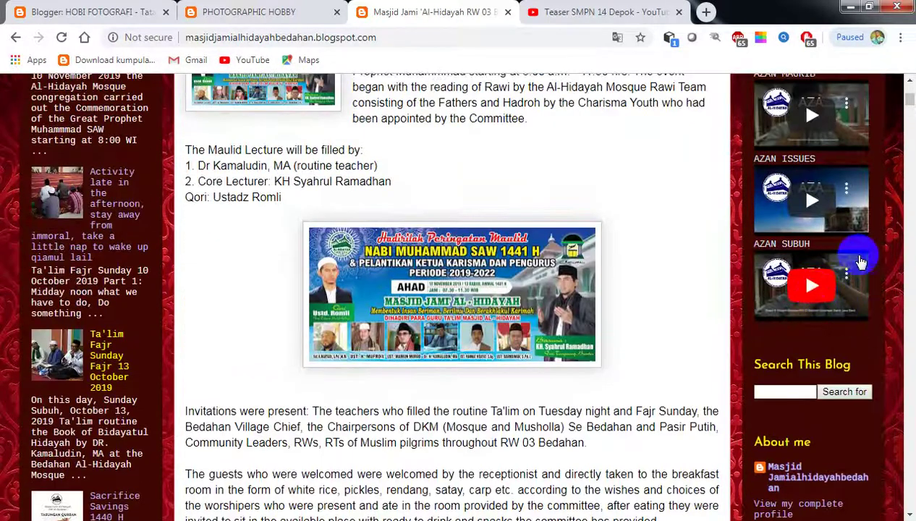
scroll(828, 318, up, 3)
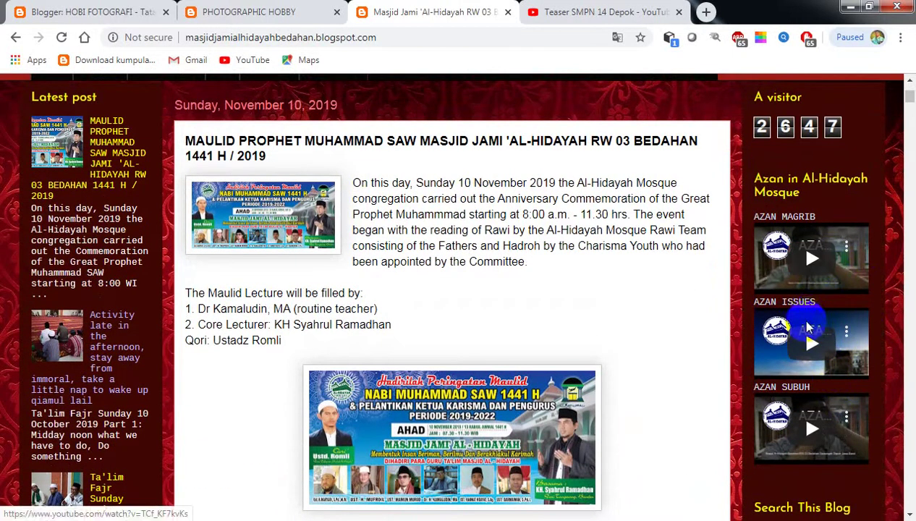
click(817, 265)
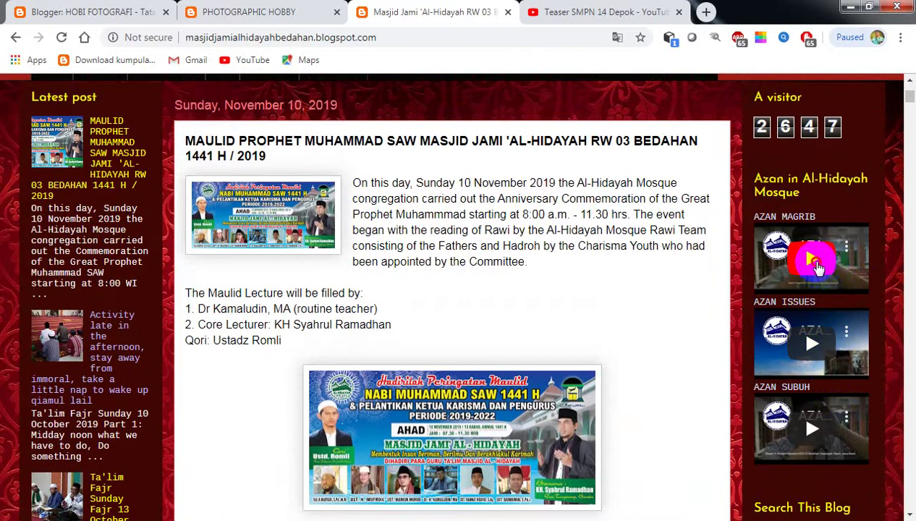